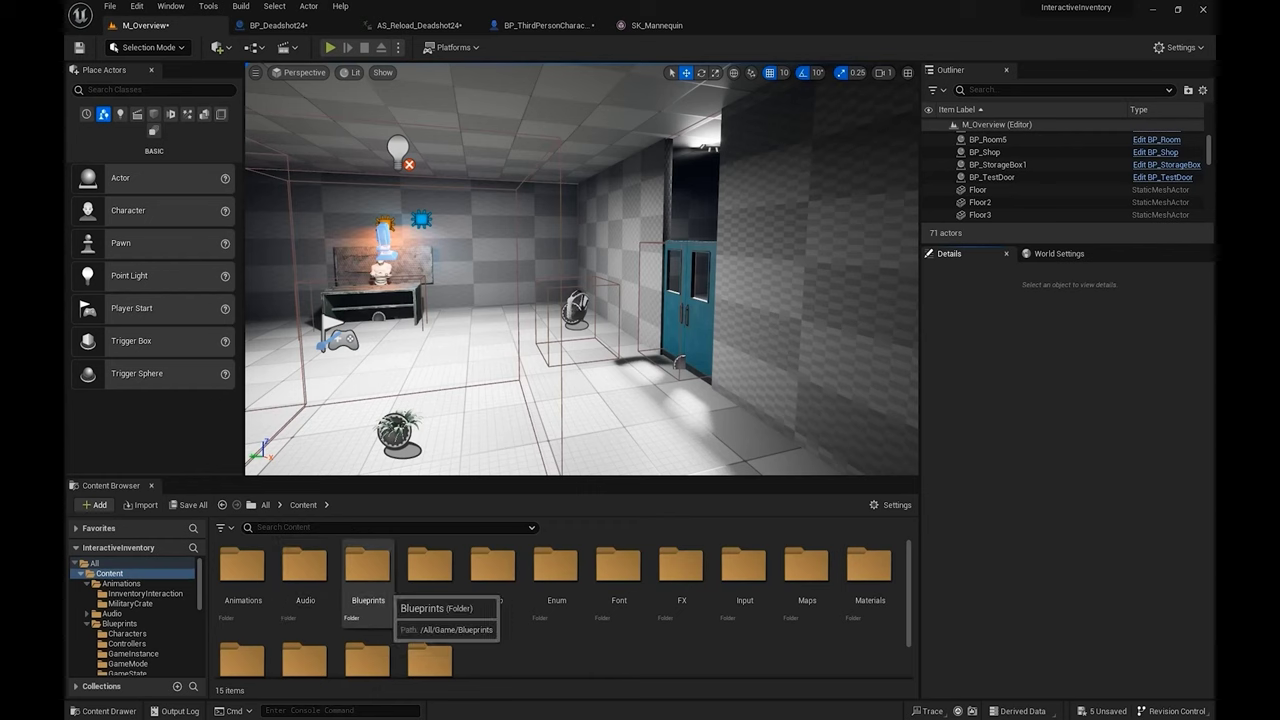
Step: Open the Blueprints/Inventory/Items folder of the project content, which holds the BP_ItemBasic class
double_click(367, 568)
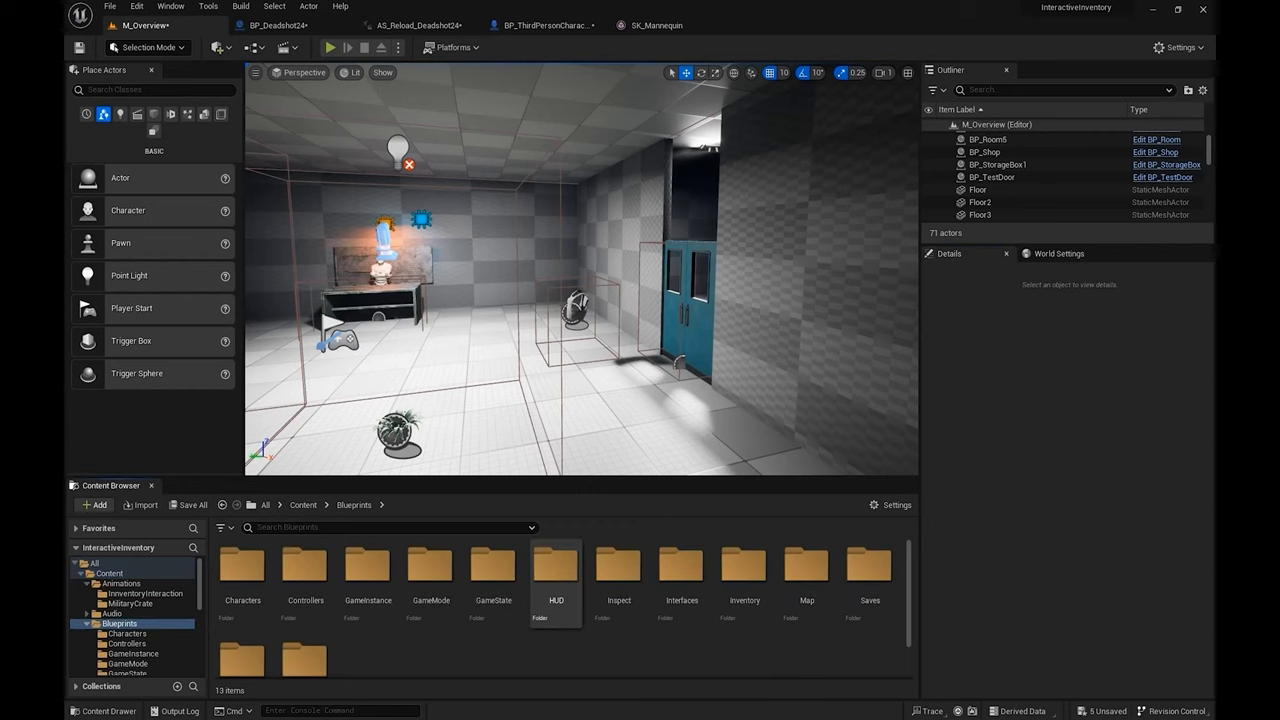
double_click(743, 568)
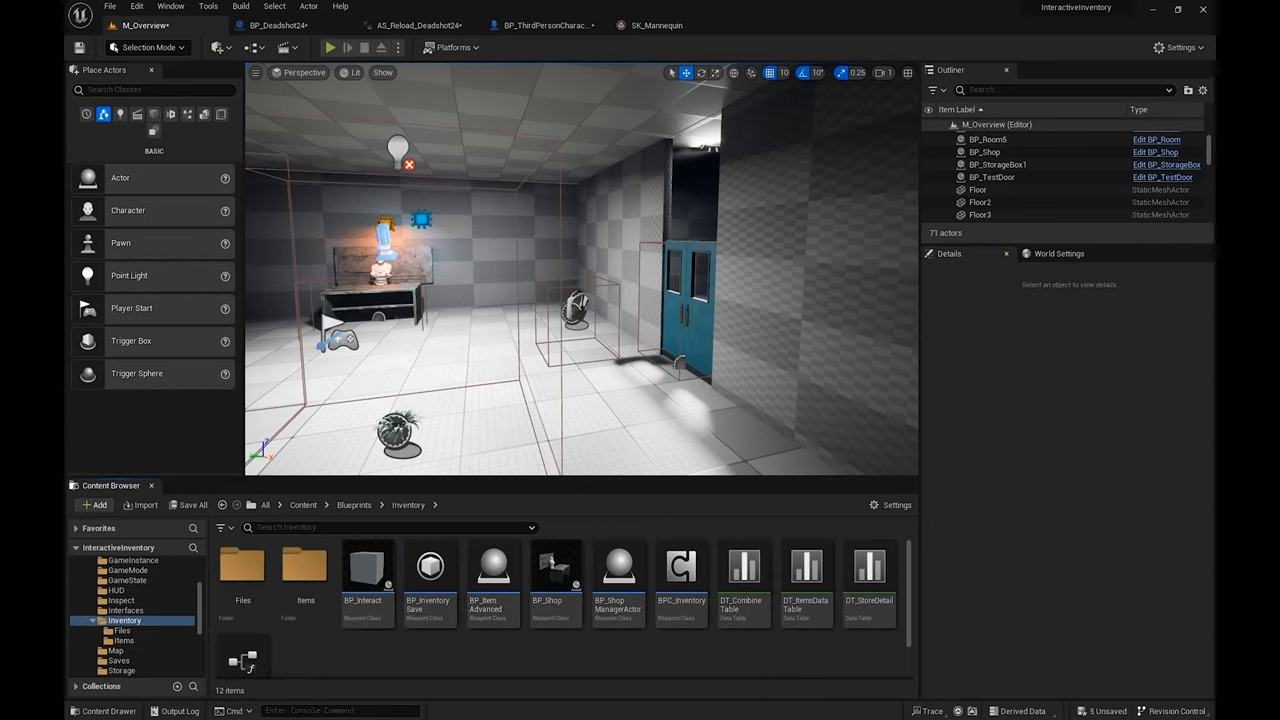
click(305, 570)
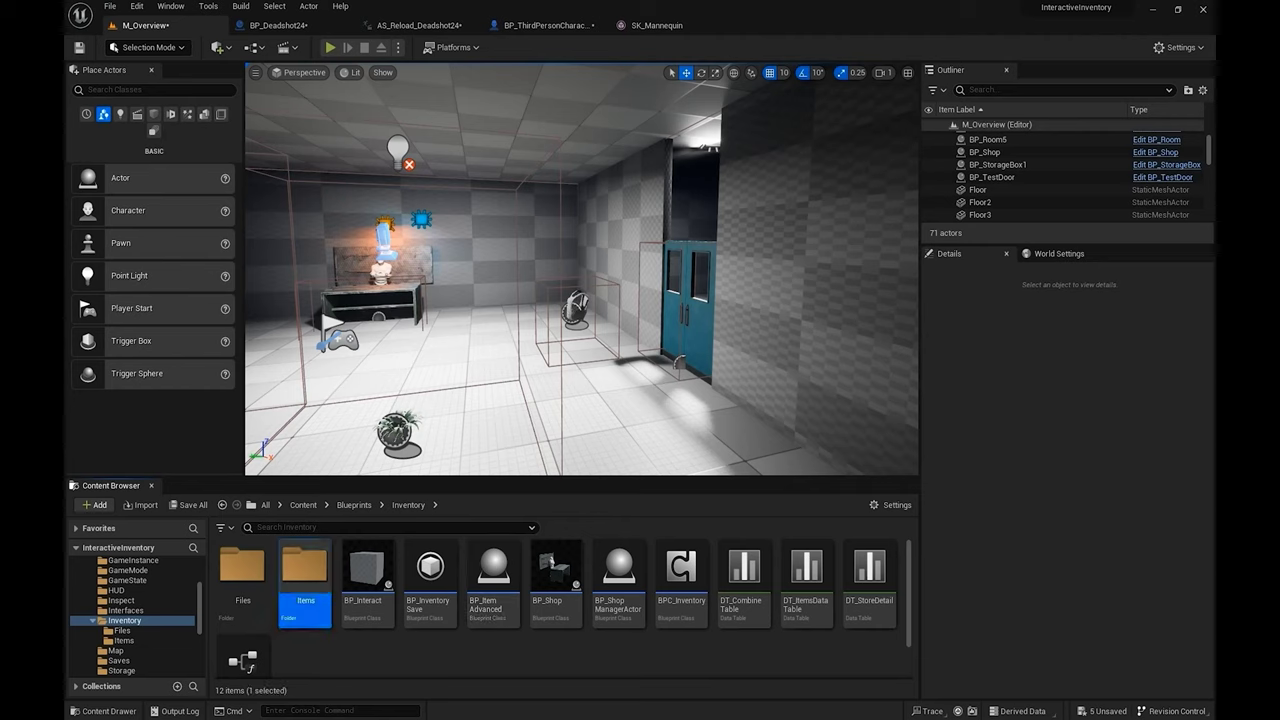
double_click(305, 572)
click(473, 590)
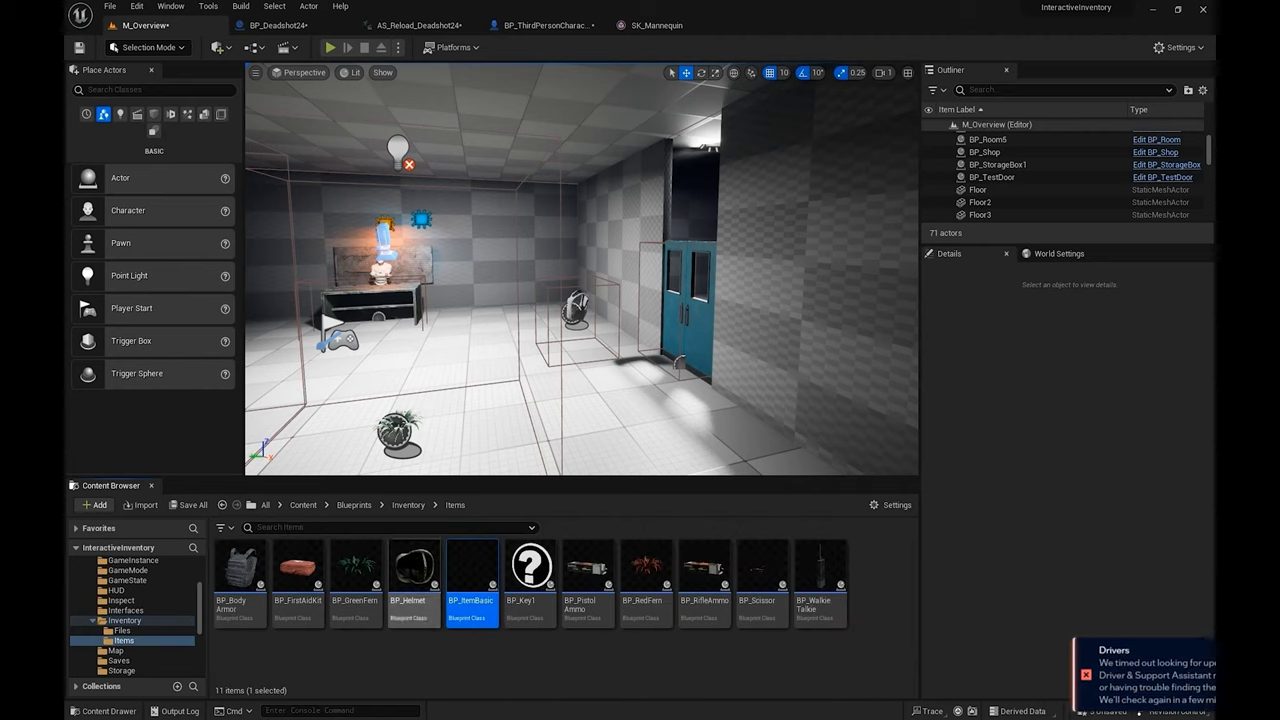
click(408, 505)
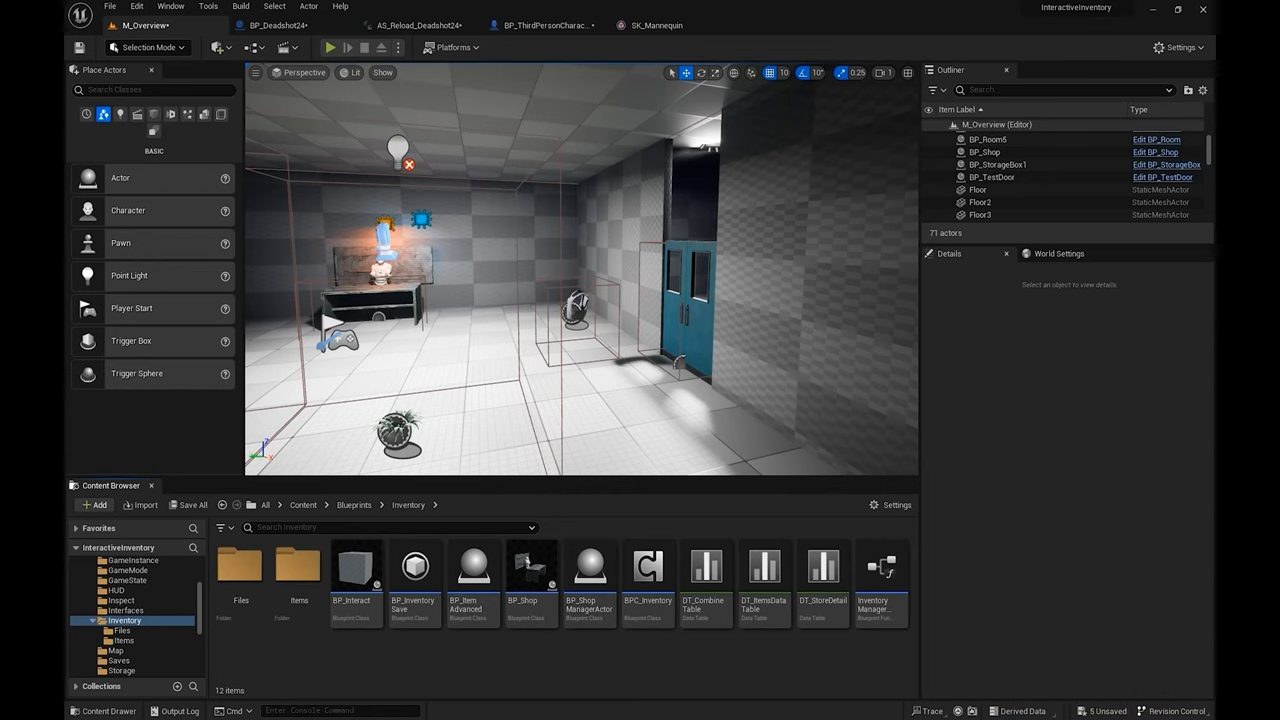
double_click(298, 570)
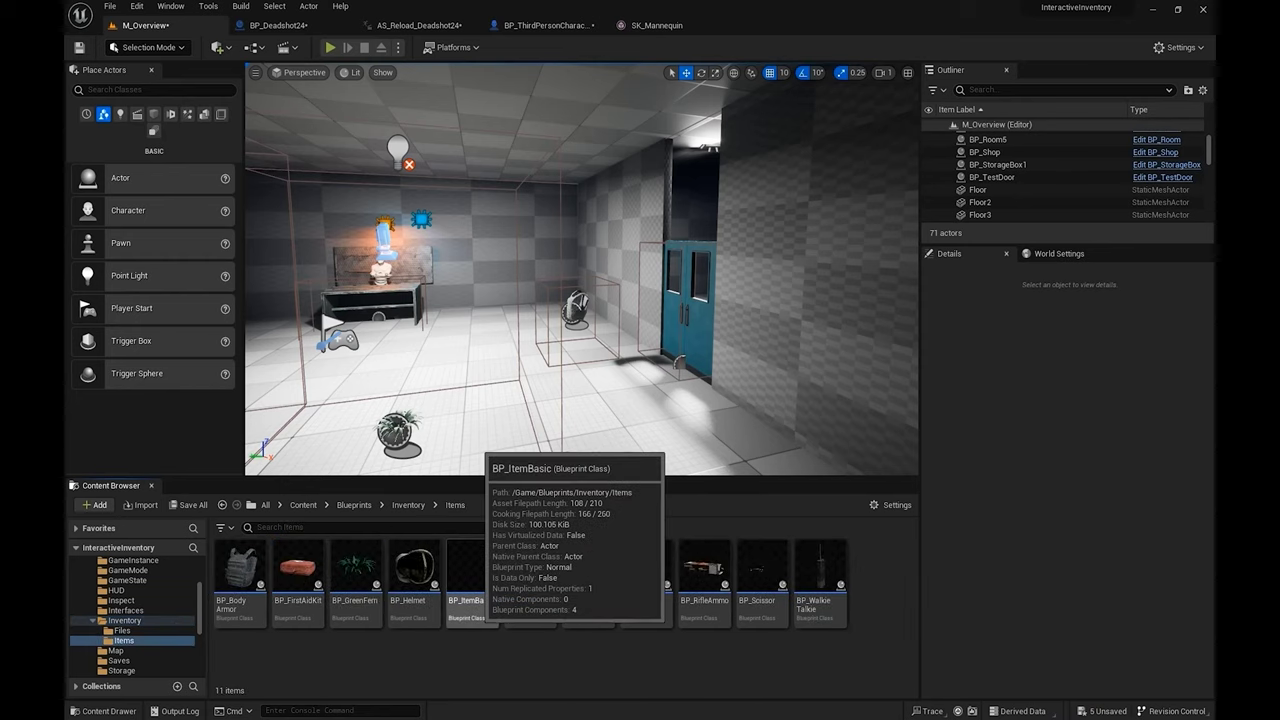
Step: Create a child Blueprint class of BP_ItemBasic and name it BP_TestItem
right_click(472, 580)
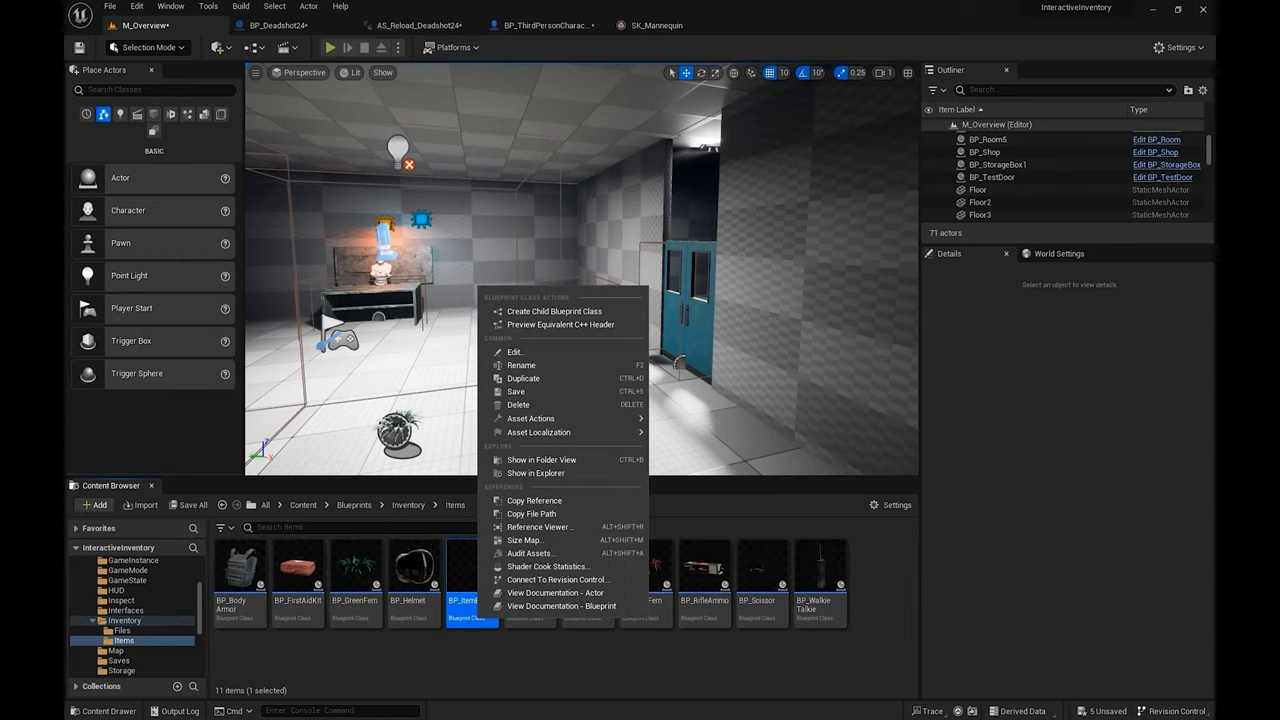
click(555, 311)
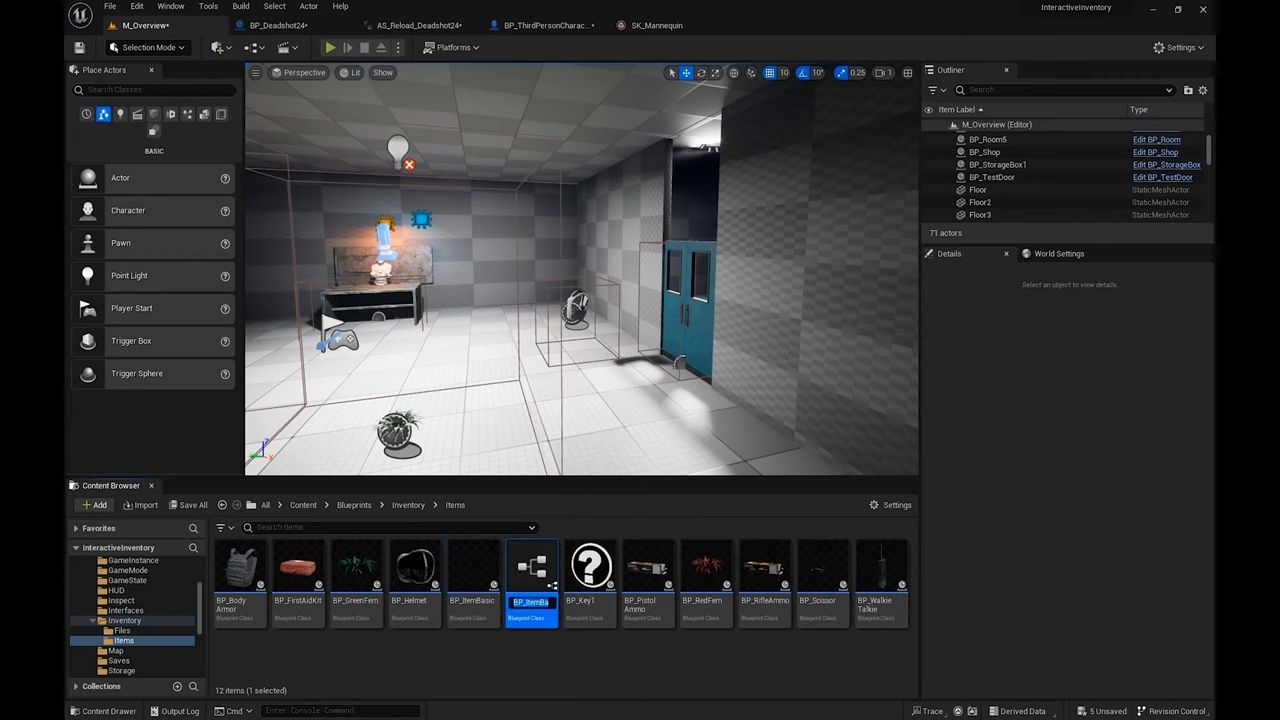
text(BP_TE)
key(BackSpace)
text(estItem)
key(Return)
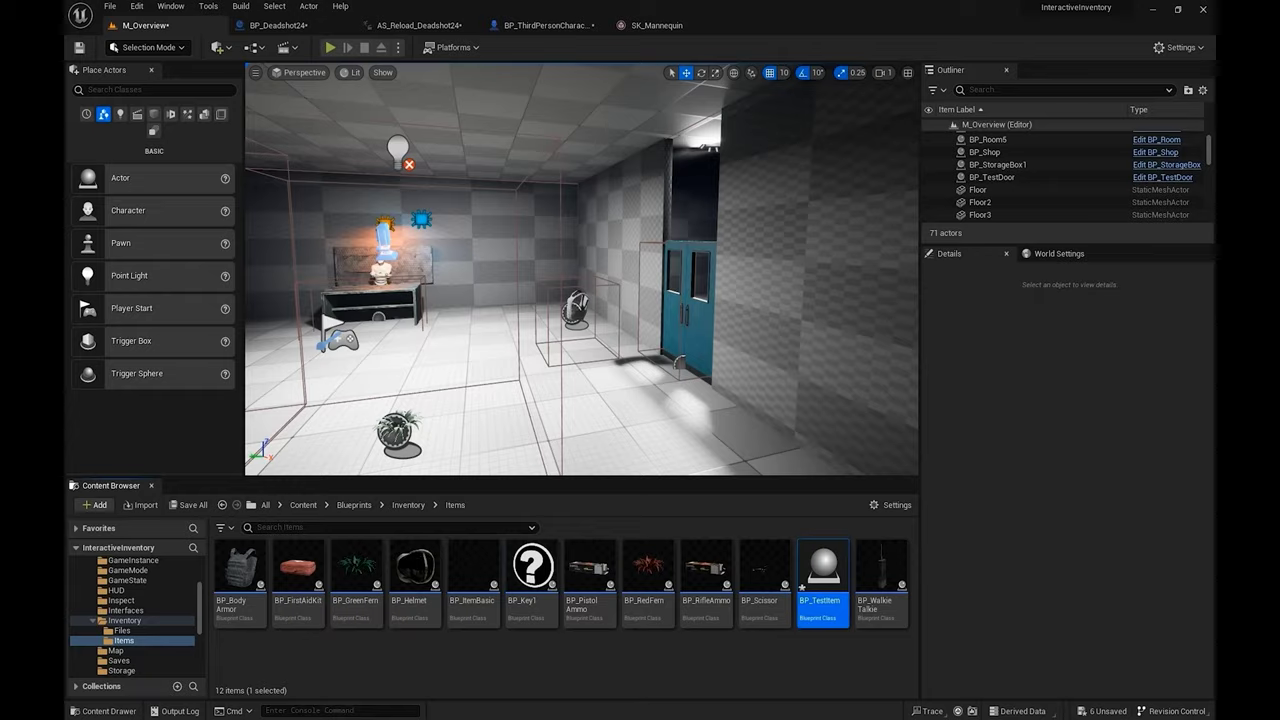
Step: Open the BP_TestItem Blueprint and review its inherited SkeletalMesh, StaticMesh and Box components
double_click(822, 575)
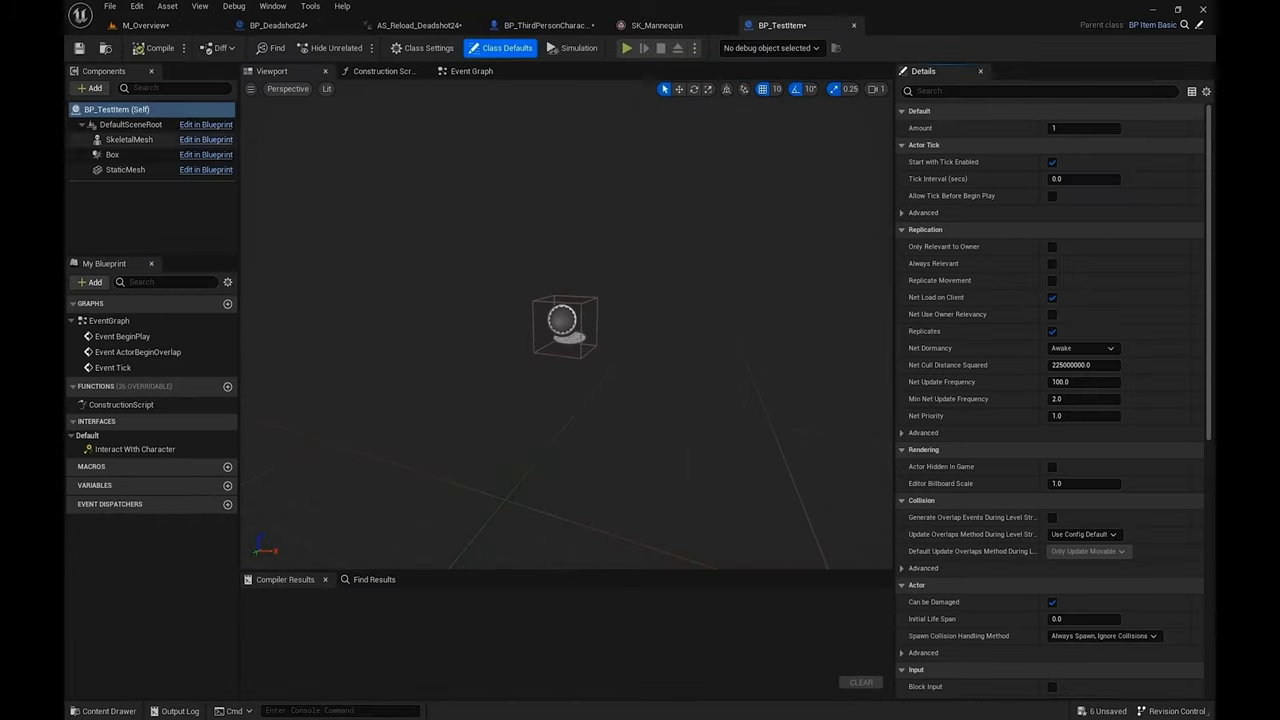
click(128, 139)
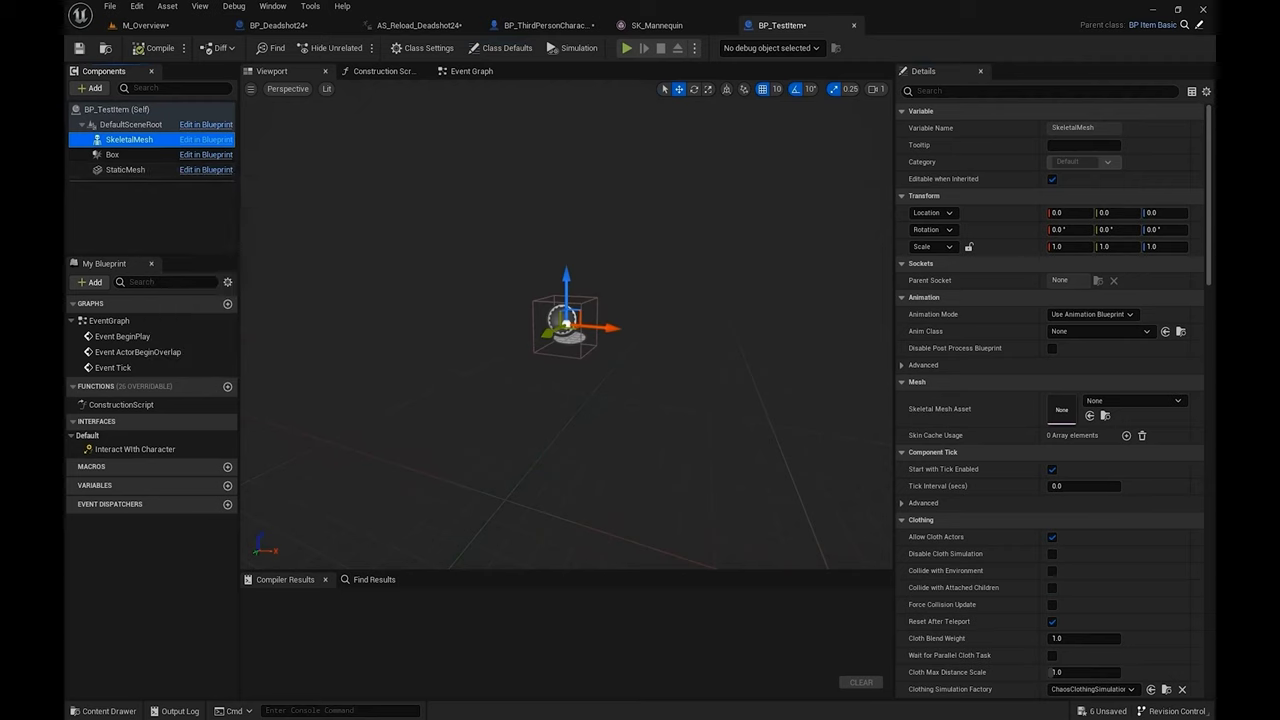
click(125, 169)
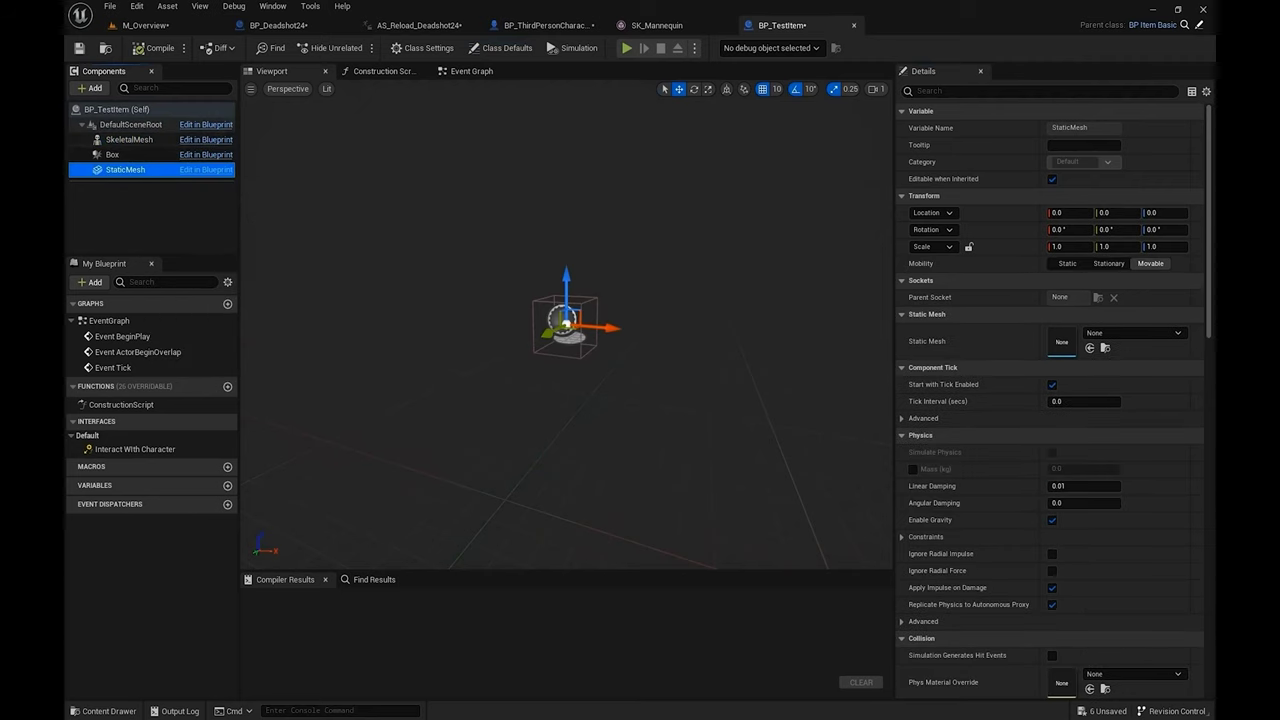
click(130, 109)
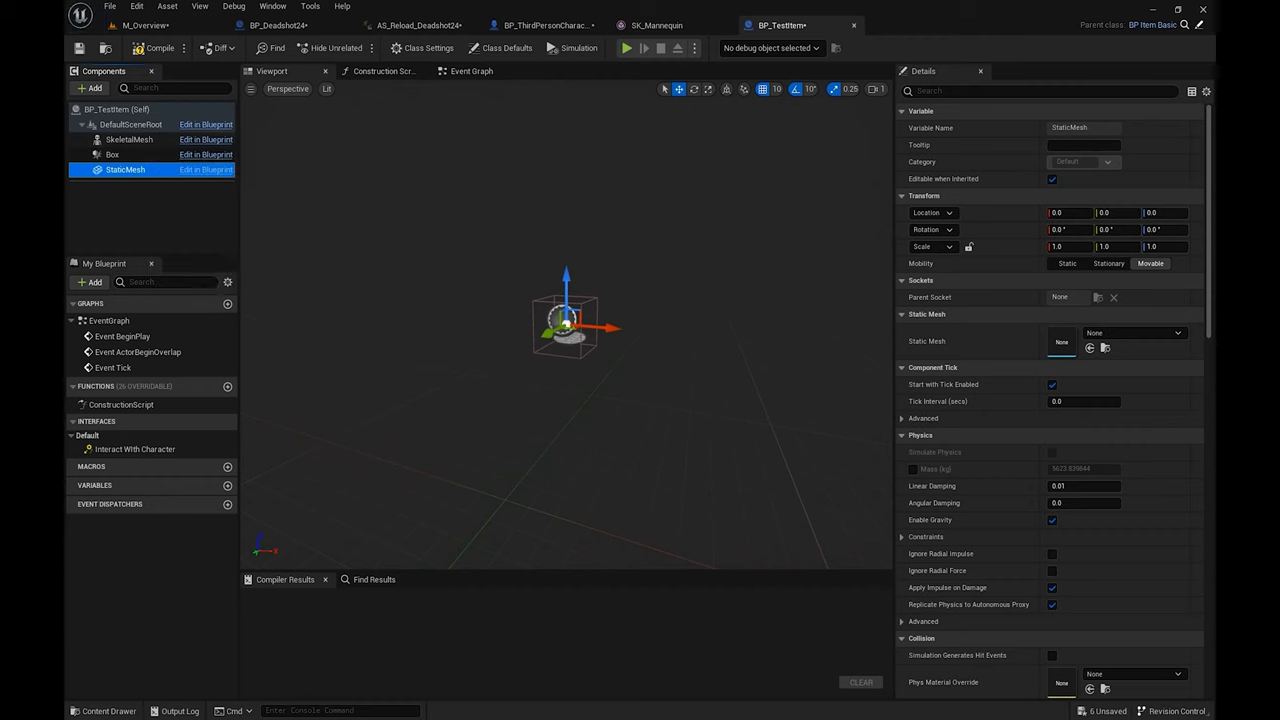
click(122, 155)
Step: Assign the SM_CineCam mesh to BP_TestItem's StaticMesh component and compile the Blueprint
click(125, 170)
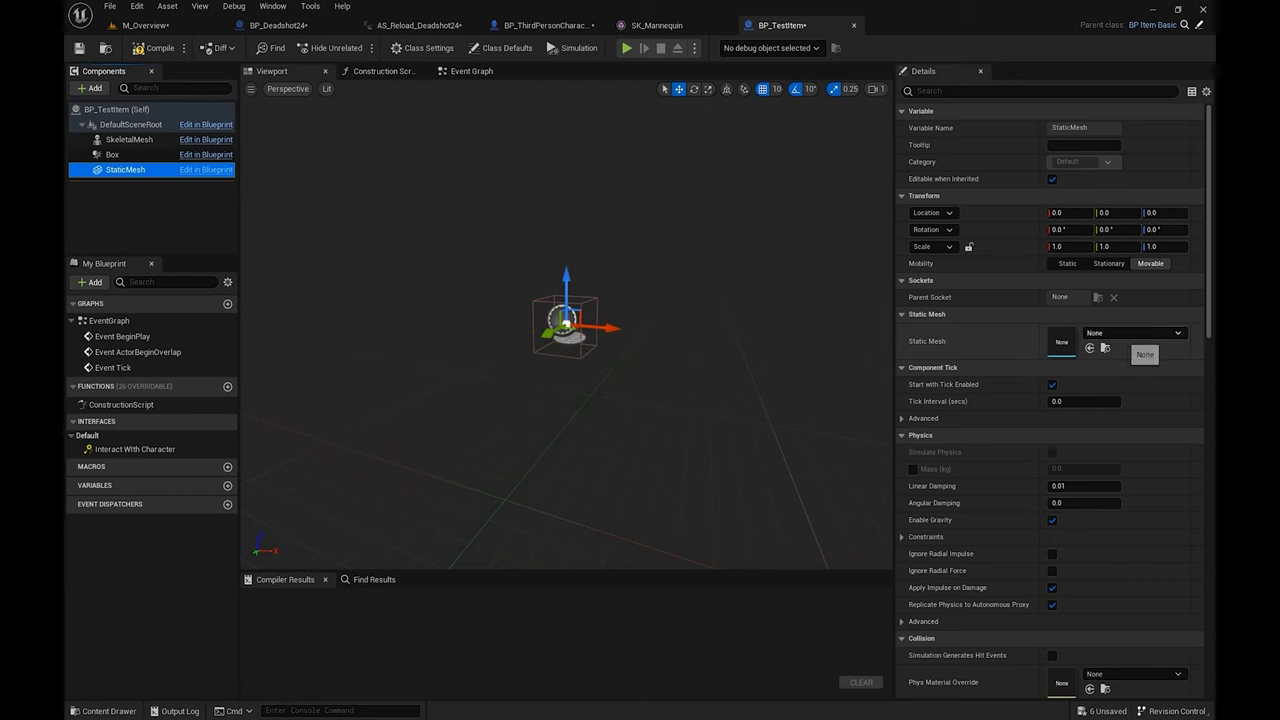
click(1133, 333)
text(sm_)
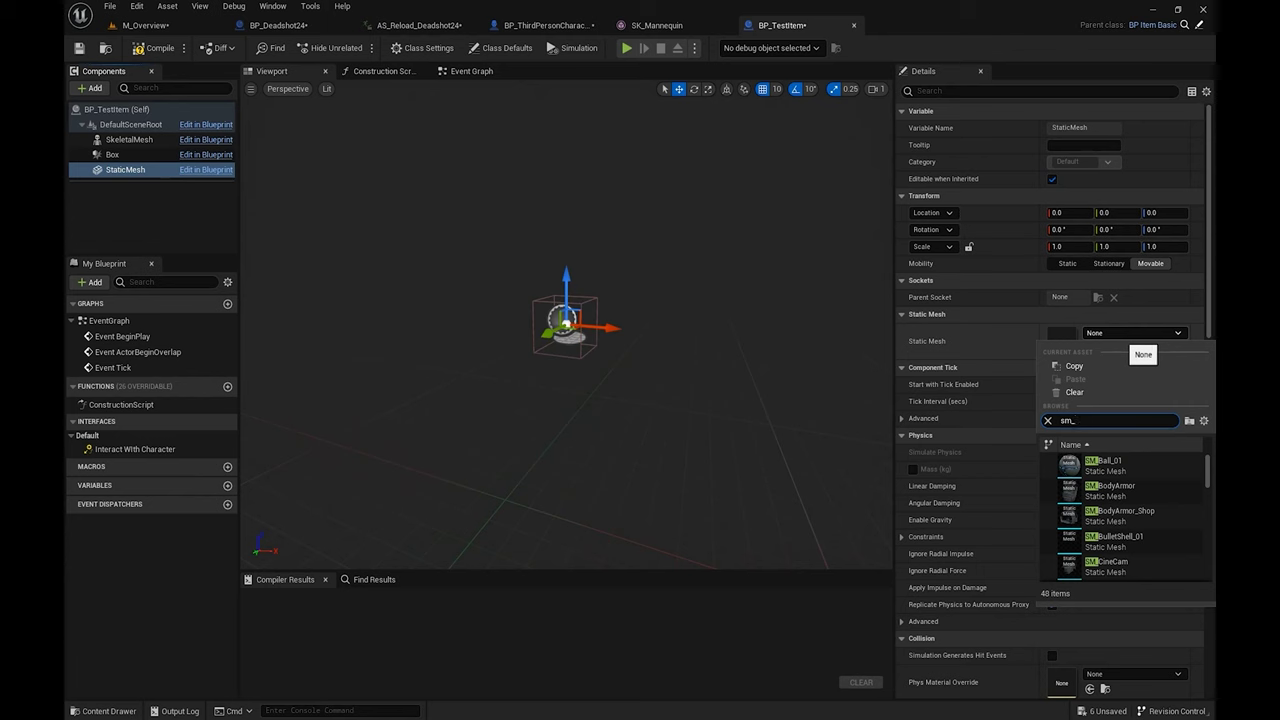
click(1108, 569)
right_drag(720, 410, 625, 310)
scroll(1000, 431, down, 3)
scroll(1000, 431, up, 3)
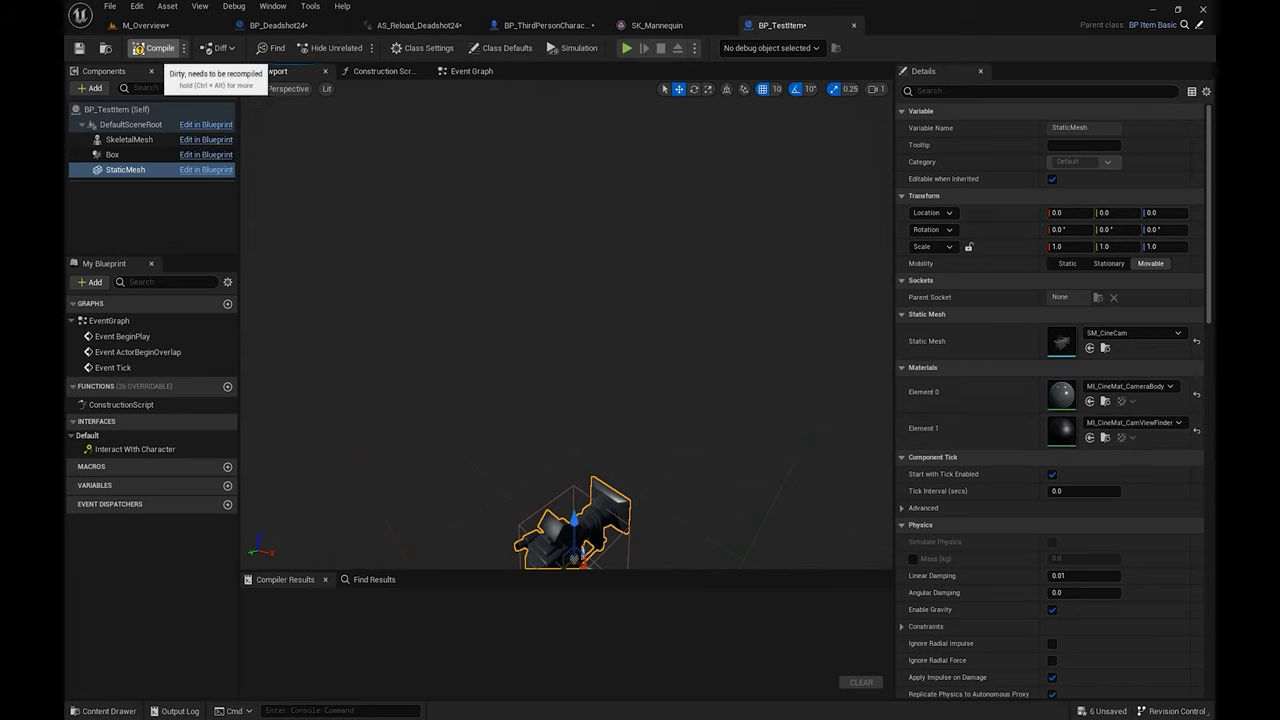
click(155, 48)
Step: Return to the M_Overview level and copy the name of the BP_TestItem asset without renaming it
click(150, 25)
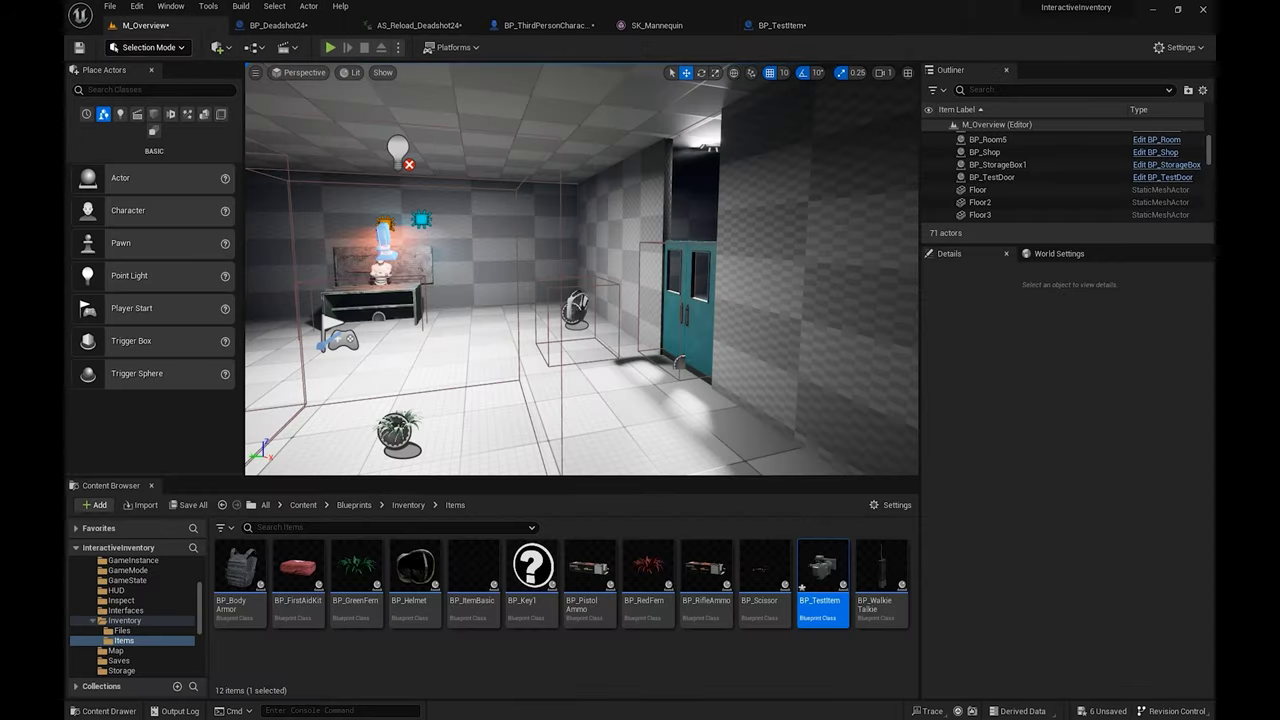
click(828, 652)
click(826, 610)
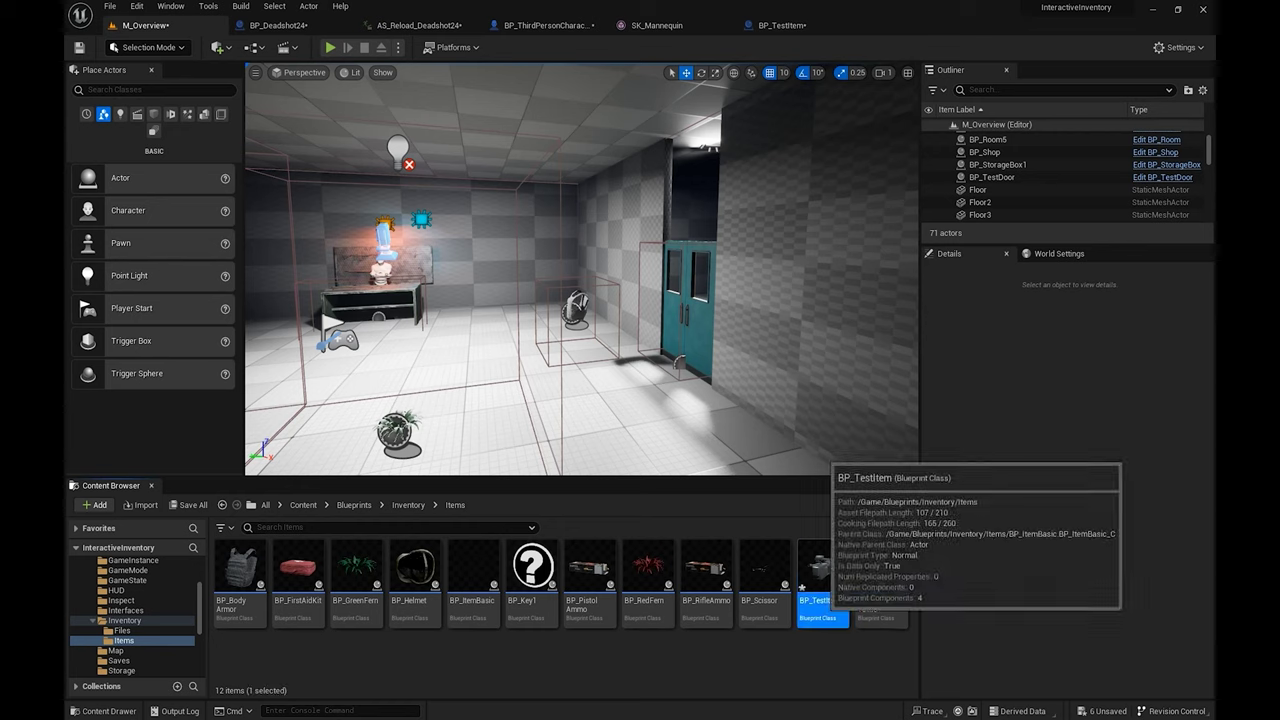
key(F2)
key(ctrl+c)
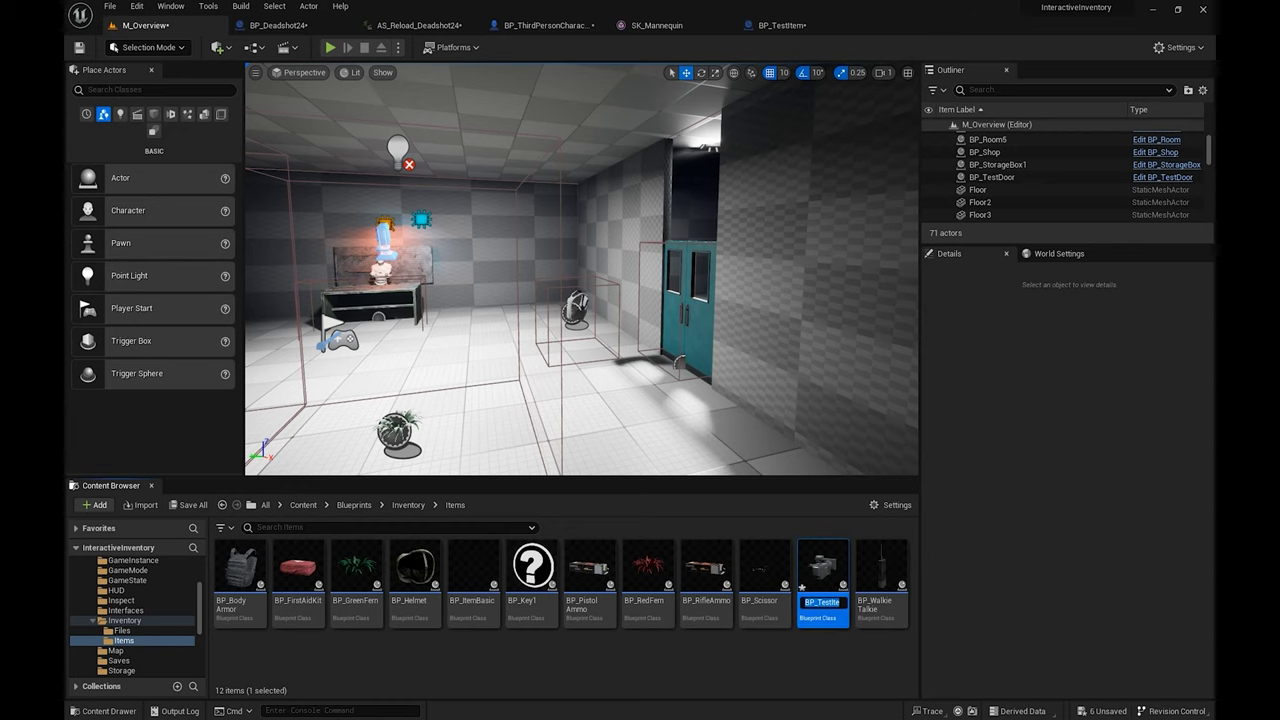
click(878, 654)
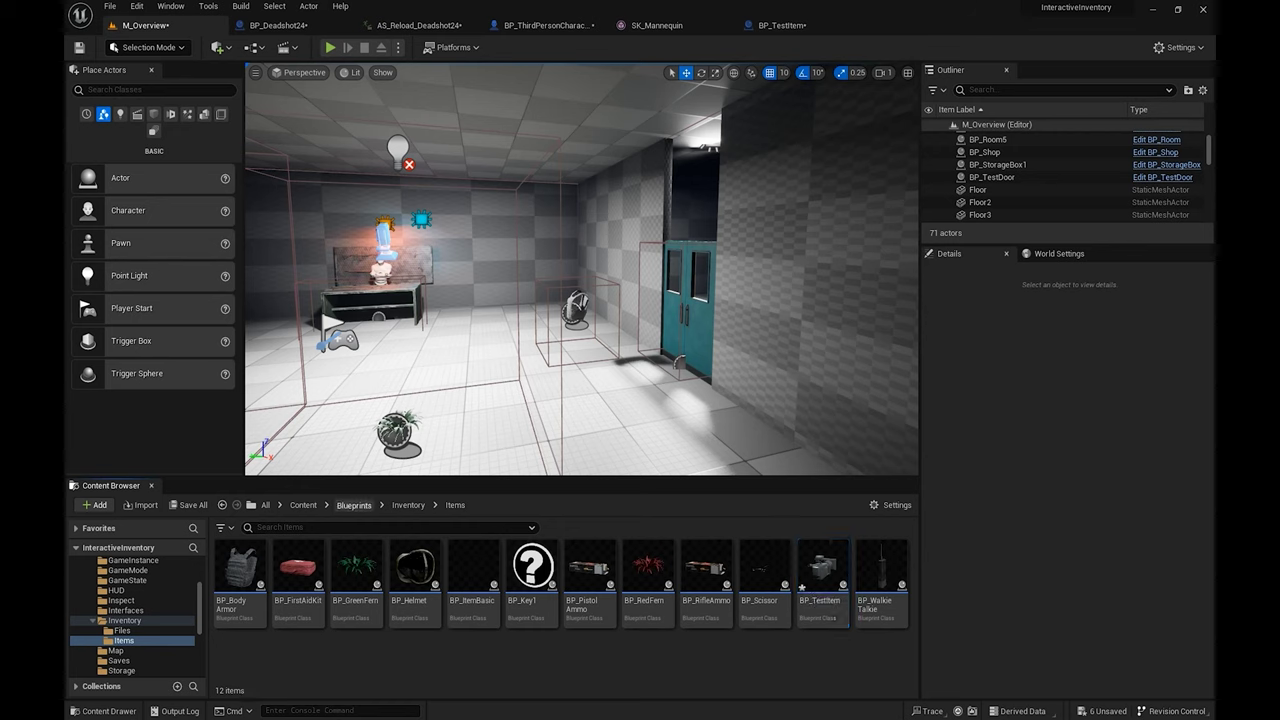
Step: Search the whole Content folder for "itemsda" and open the DT_ItemsDataTable data table
click(303, 505)
click(302, 527)
text(da)
key(BackSpace)
key(BackSpace)
text(itemsda)
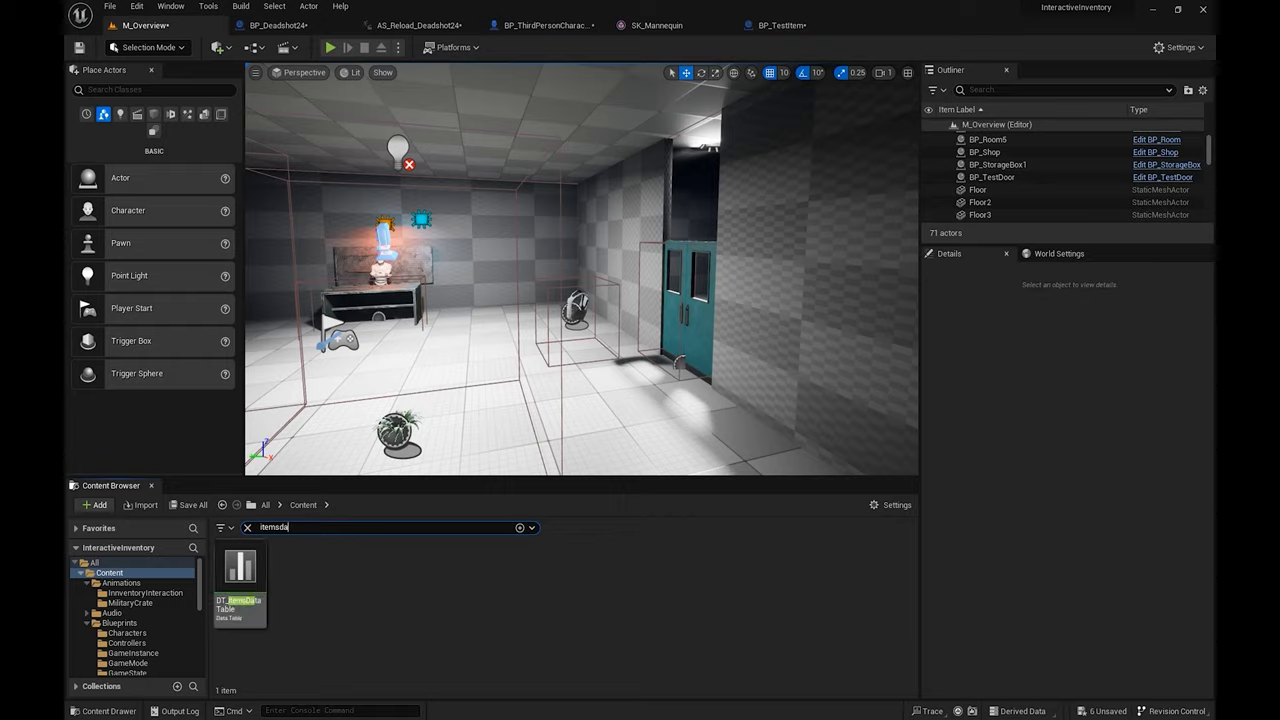
double_click(240, 580)
click(235, 325)
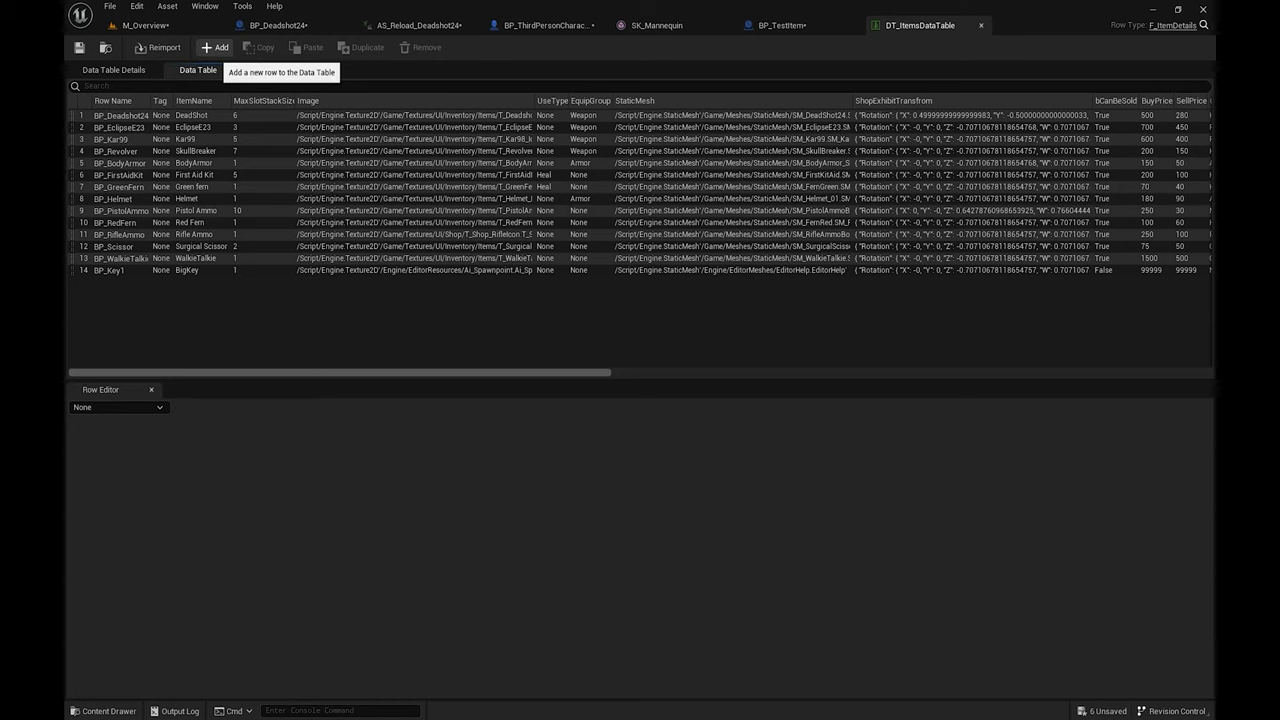
Step: Add a new row to the items data table and name it BP_TestItem using the copied asset name
click(215, 47)
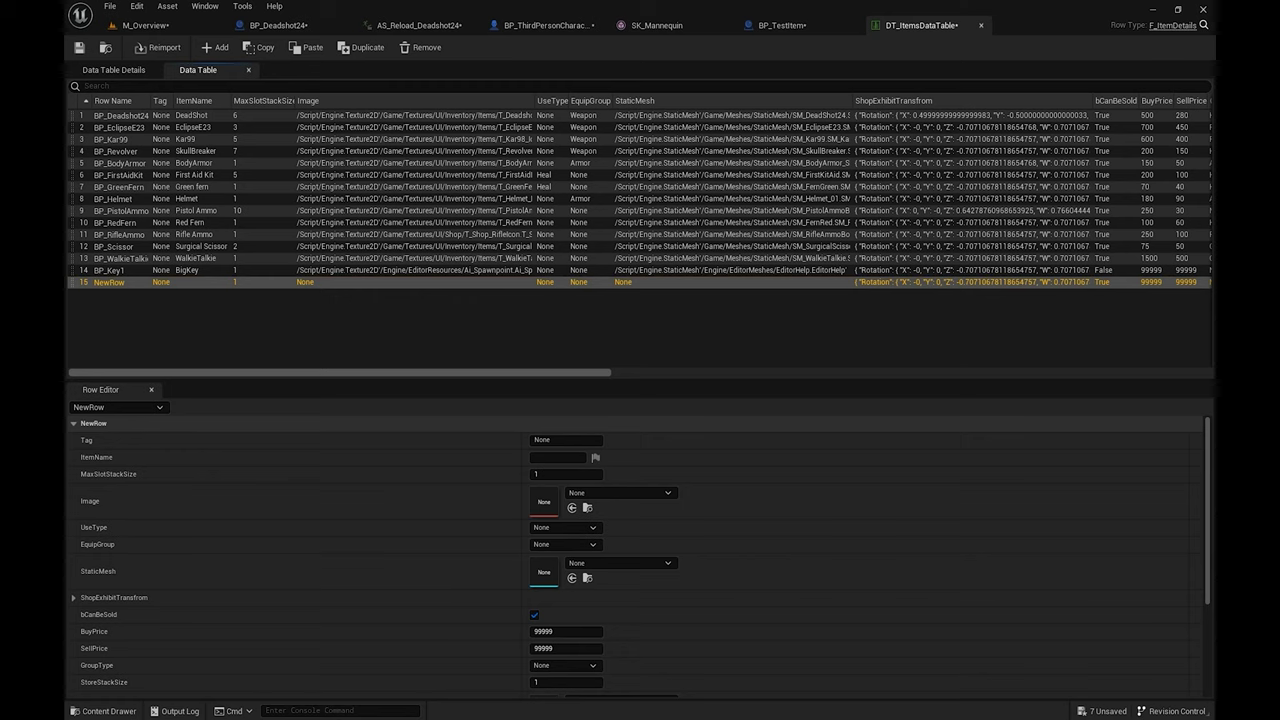
click(400, 322)
click(120, 282)
key(F2)
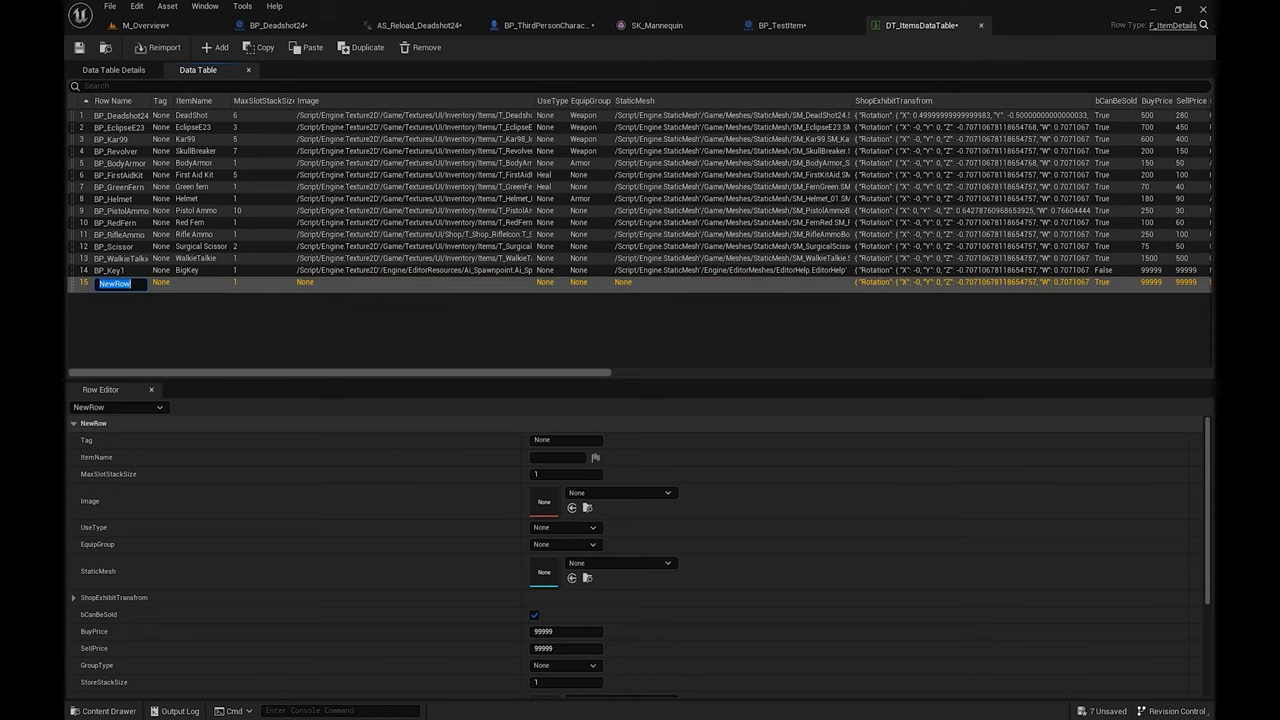
key(ctrl+v)
key(Return)
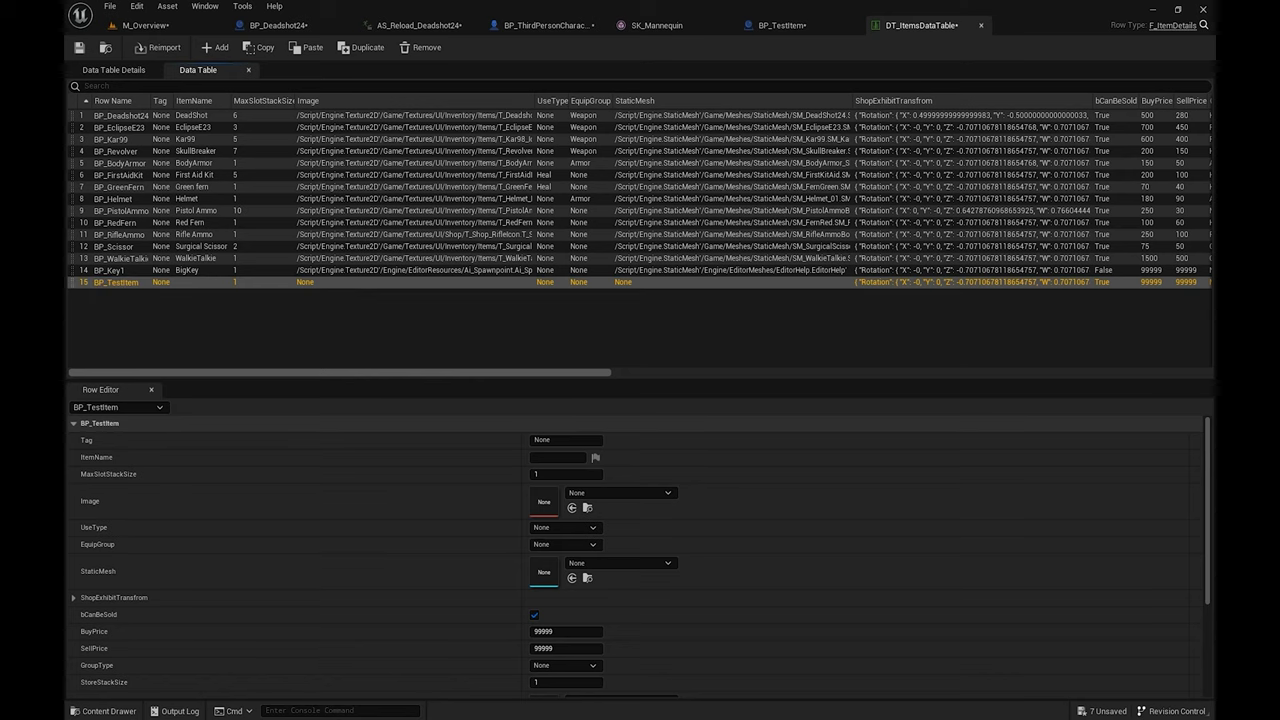
Step: Set the BP_TestItem row's ItemName to Camera and its MaxSlotStackSize to 2
scroll(595, 458, down, 1)
scroll(595, 473, up, 1)
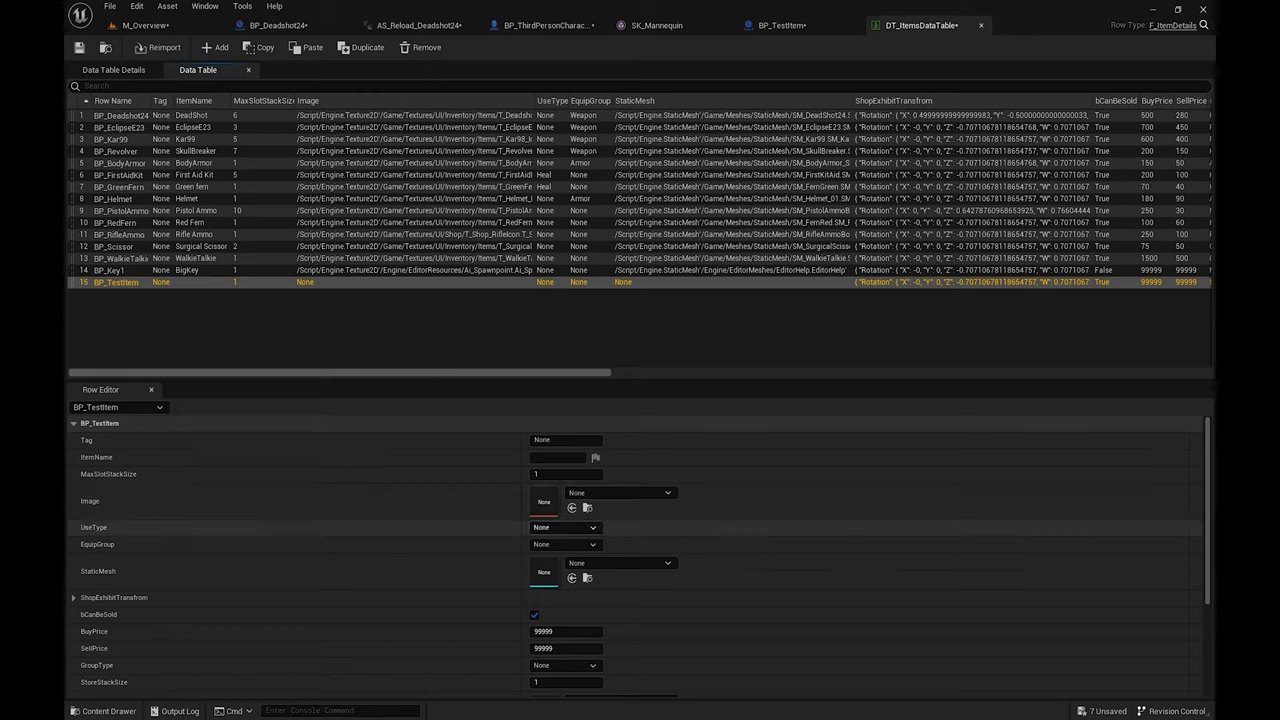
click(558, 458)
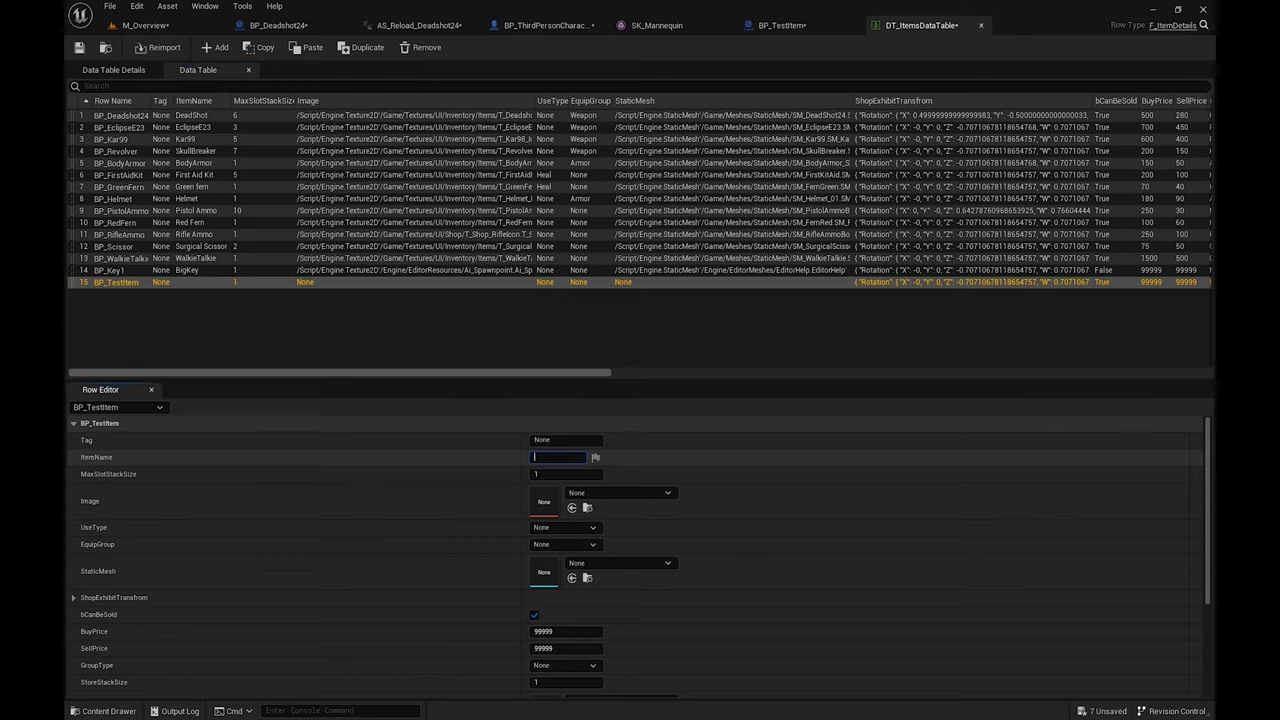
text(Camera)
key(Tab)
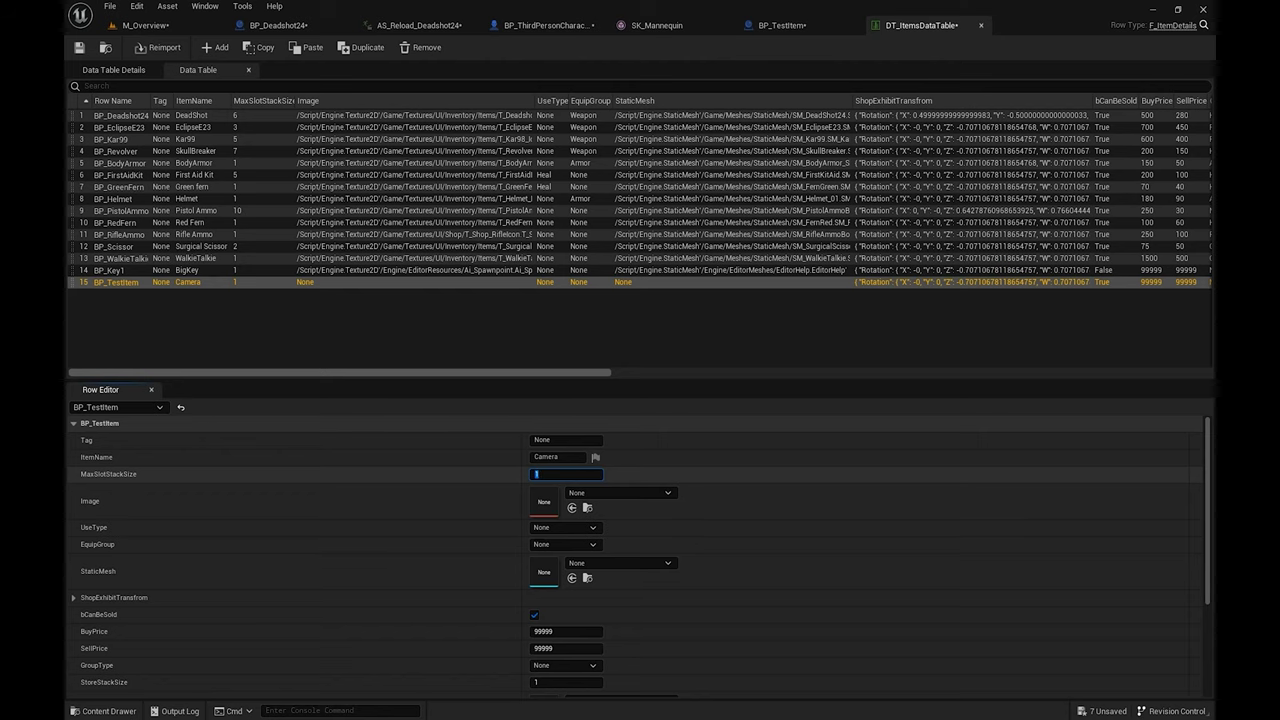
text(2)
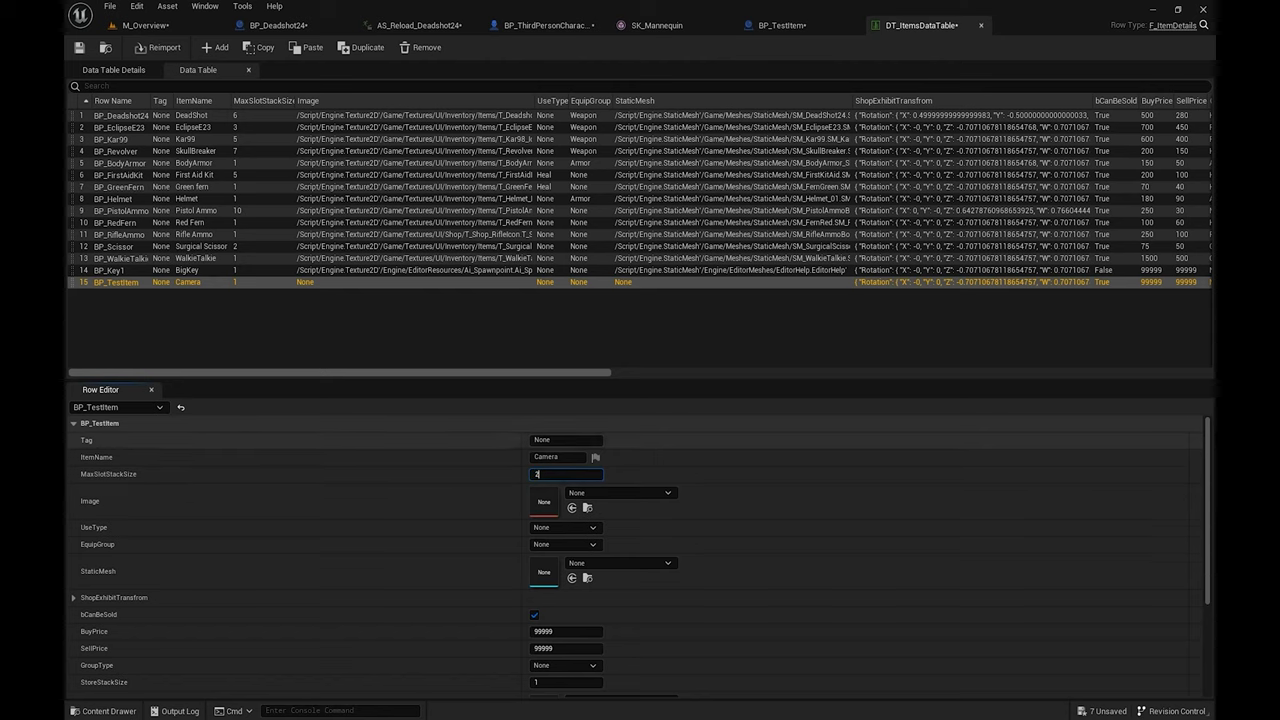
Step: Search the textures for "camera" and assign CameraActor_64x as the BP_TestItem row's Image
click(667, 493)
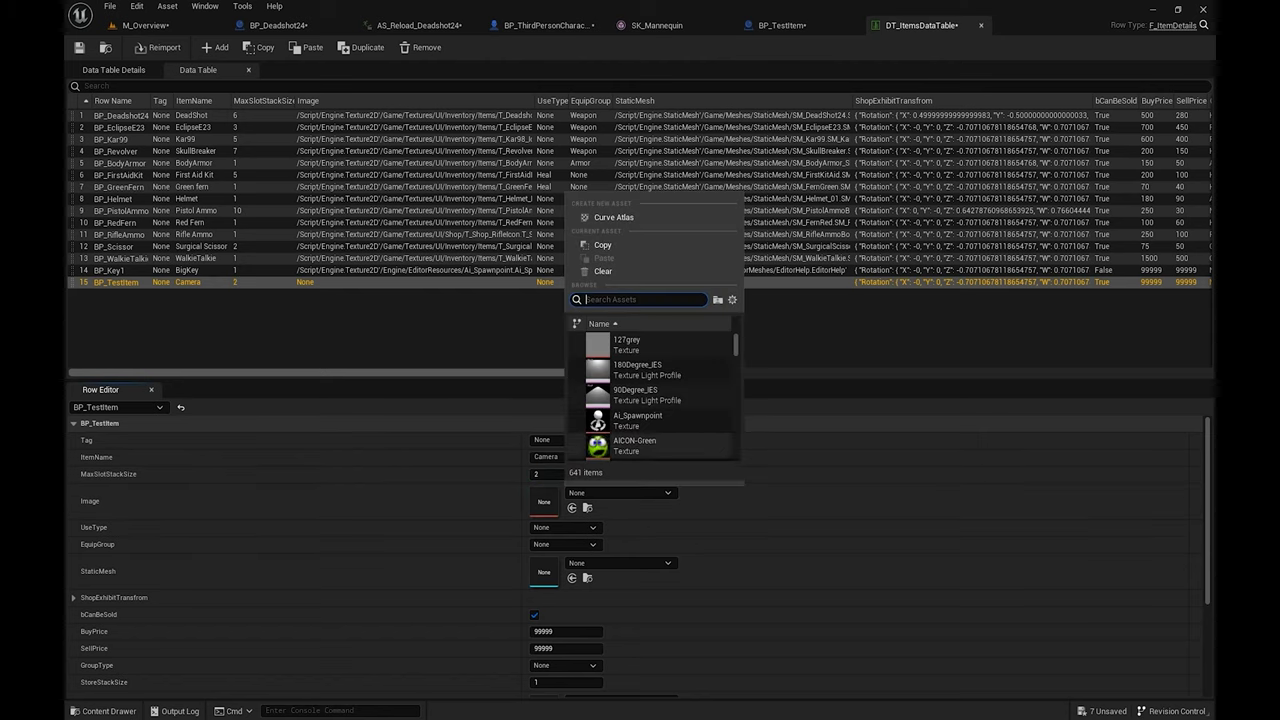
scroll(652, 408, down, 3)
text(camera)
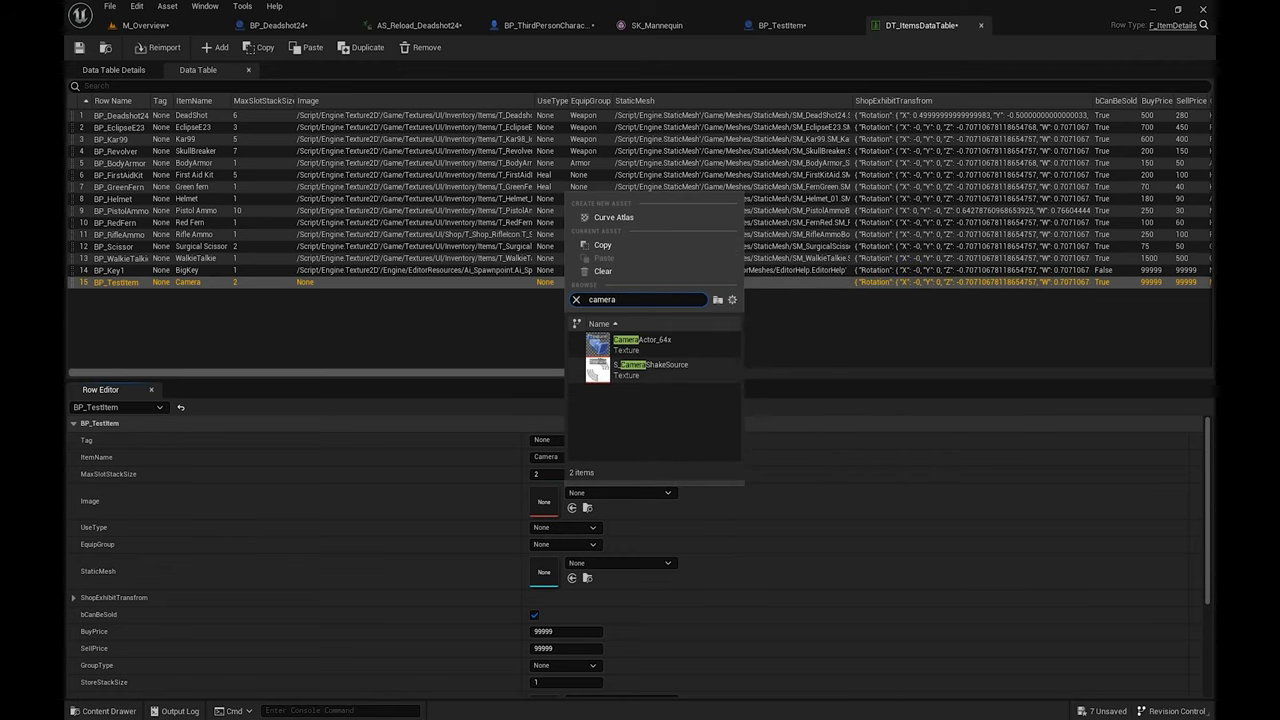
click(650, 344)
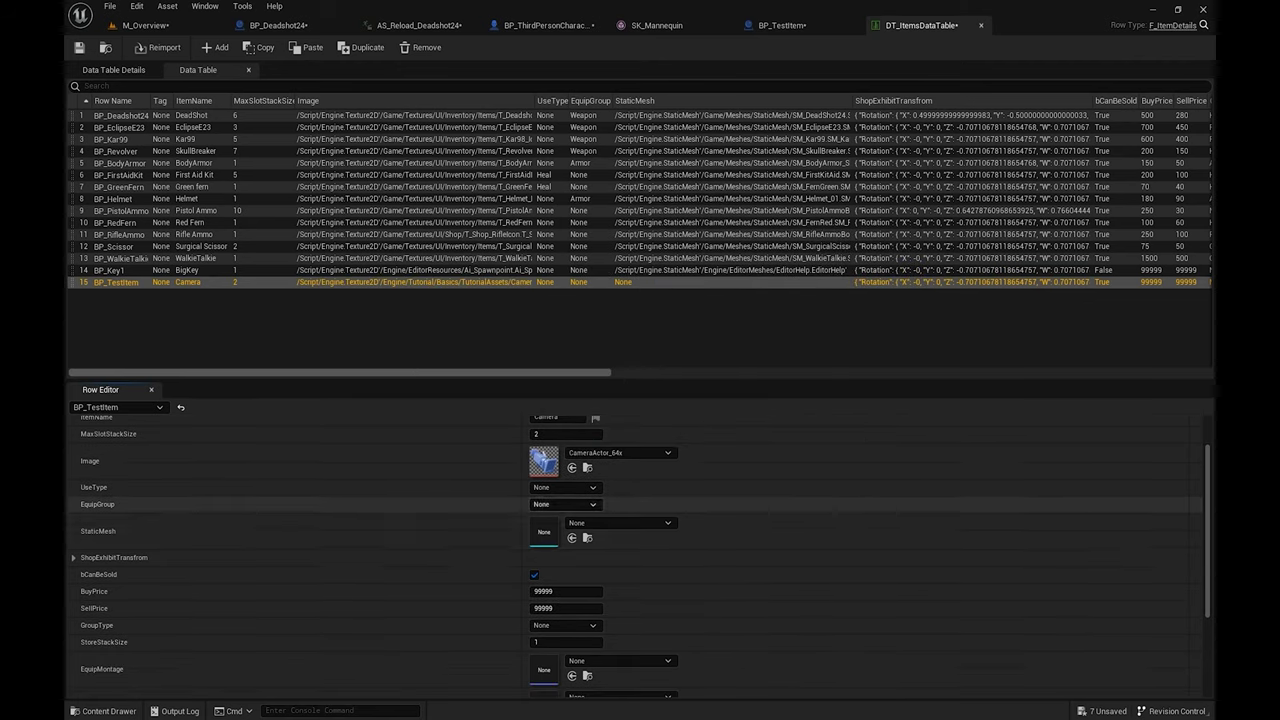
Step: Examine the available UseType and EquipGroup options for the BP_TestItem row, keeping both at None
scroll(640, 500, down, 1)
click(563, 507)
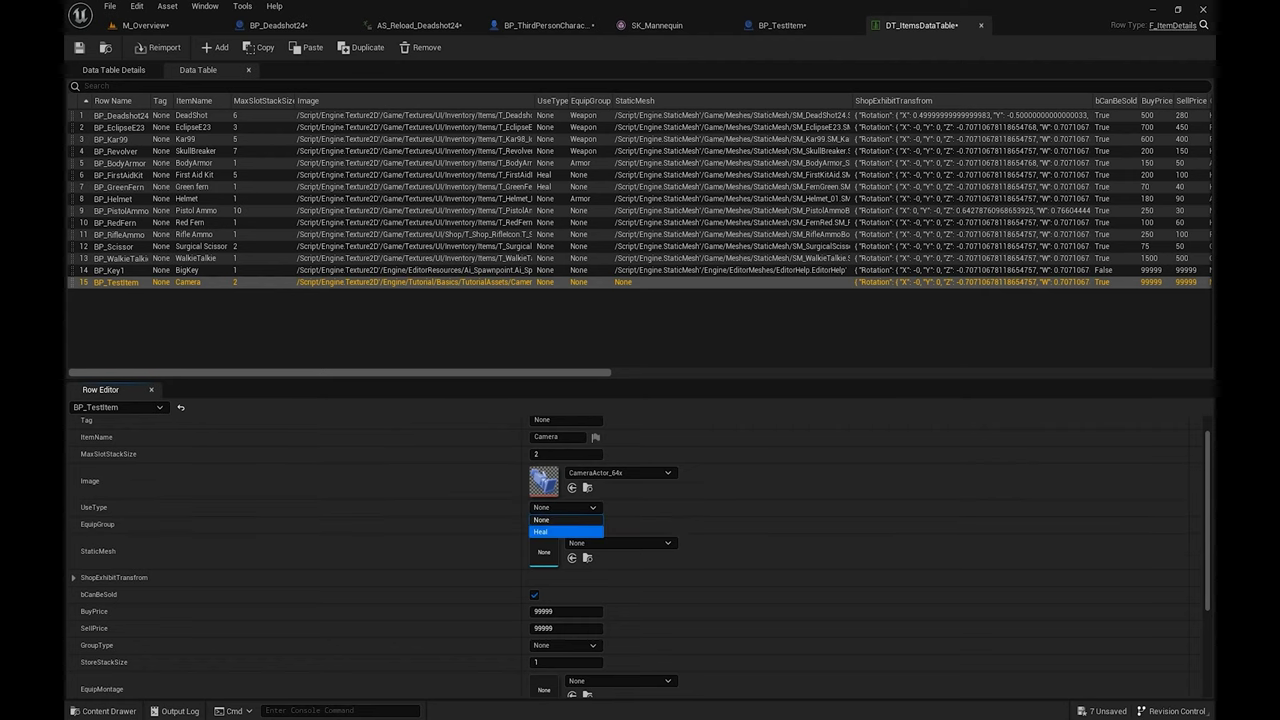
click(560, 521)
scroll(560, 522, down, 2)
scroll(548, 520, up, 1)
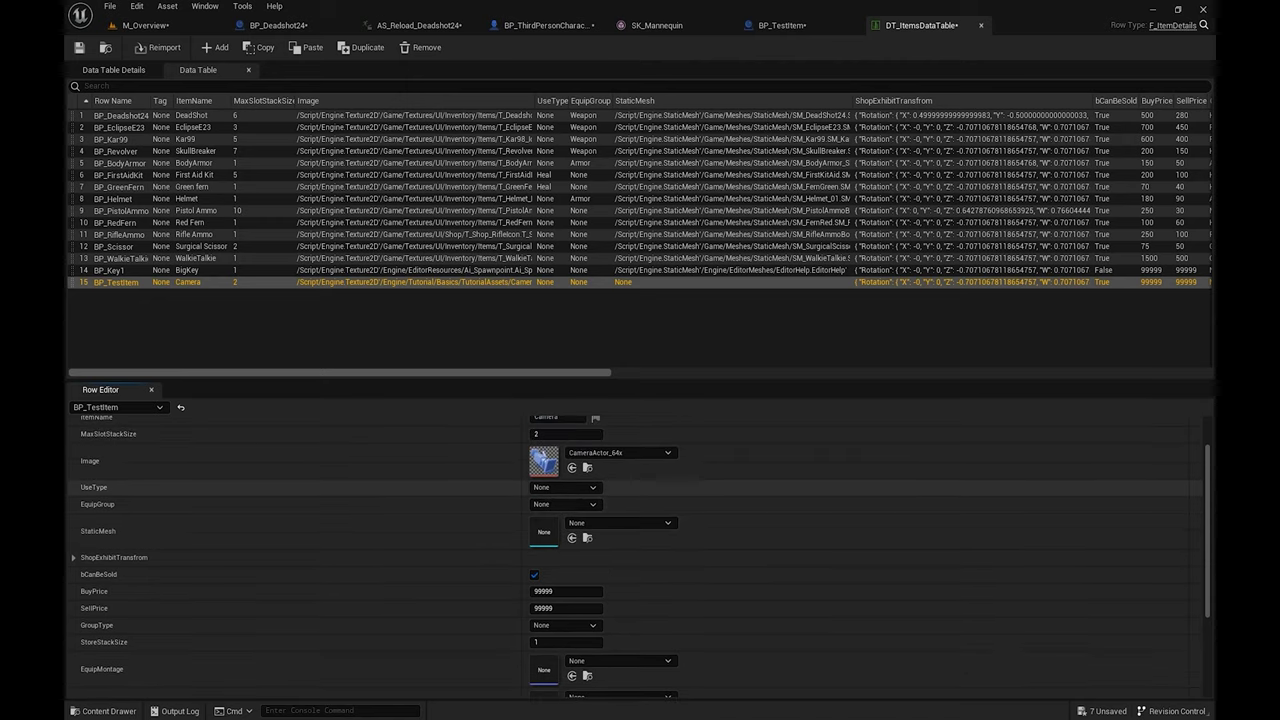
click(562, 504)
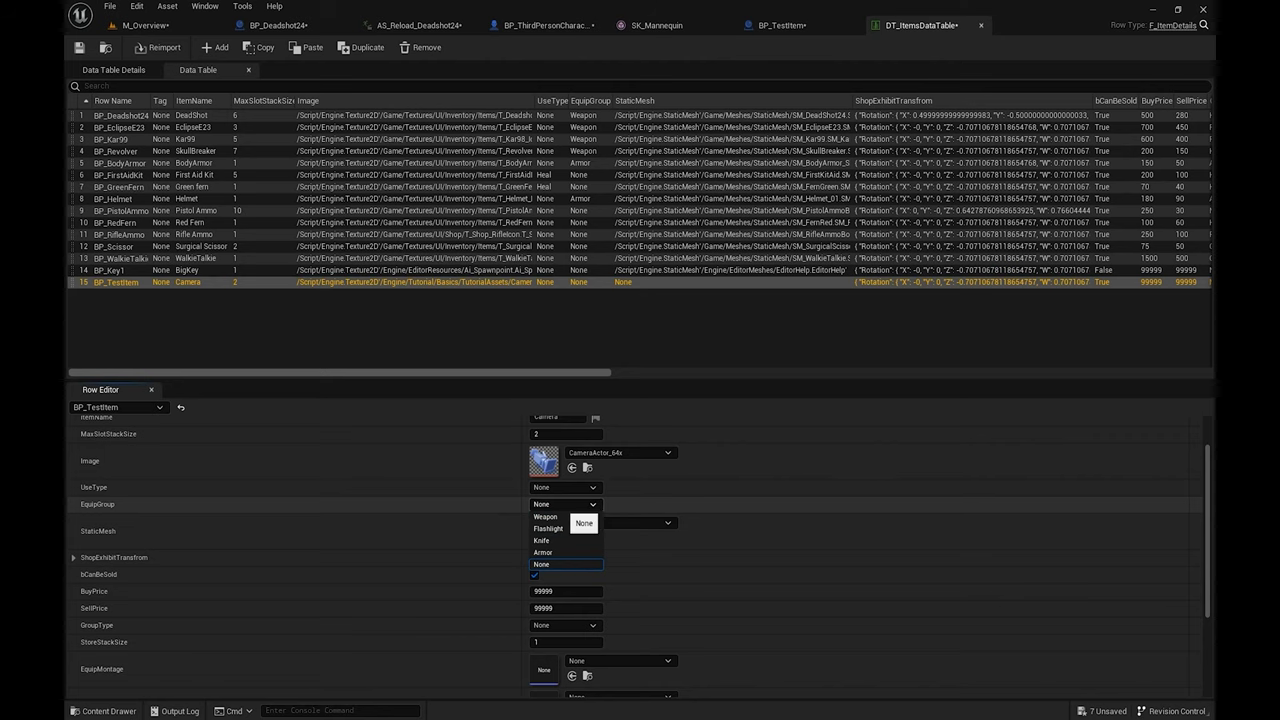
click(563, 506)
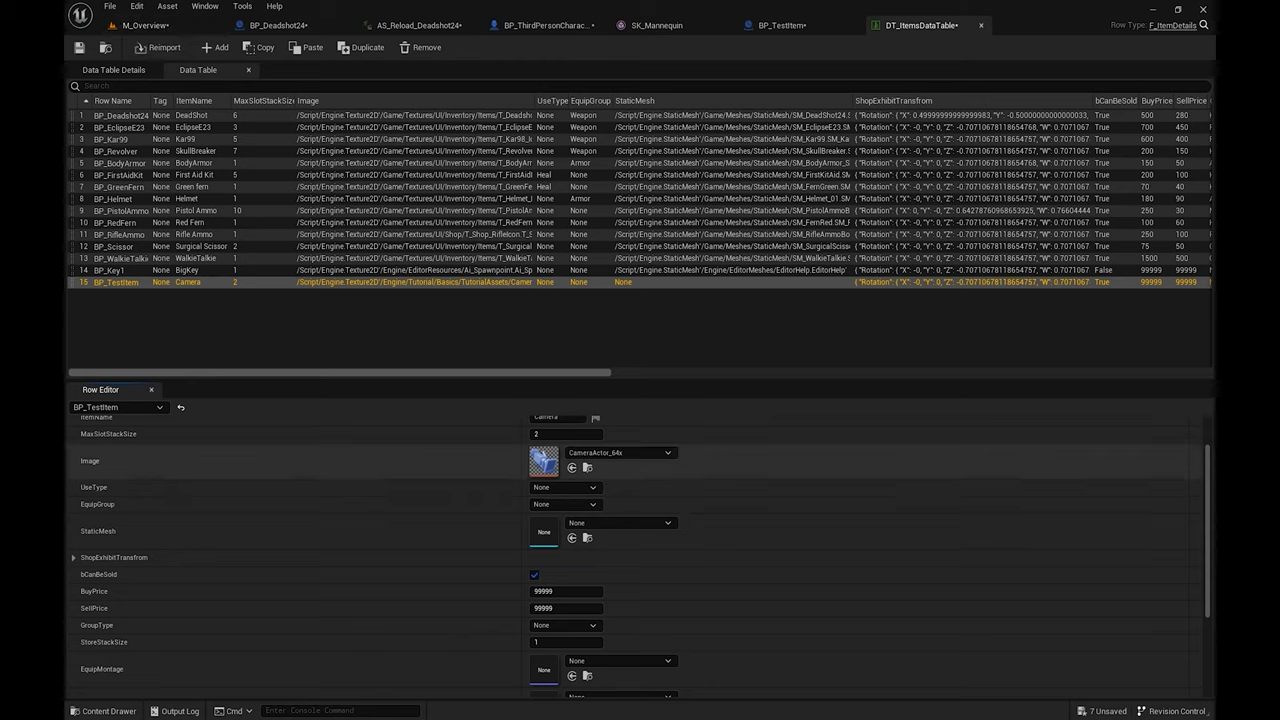
Step: Search the static meshes for "camera" and assign SM_CineCam as the BP_TestItem row's StaticMesh
click(610, 524)
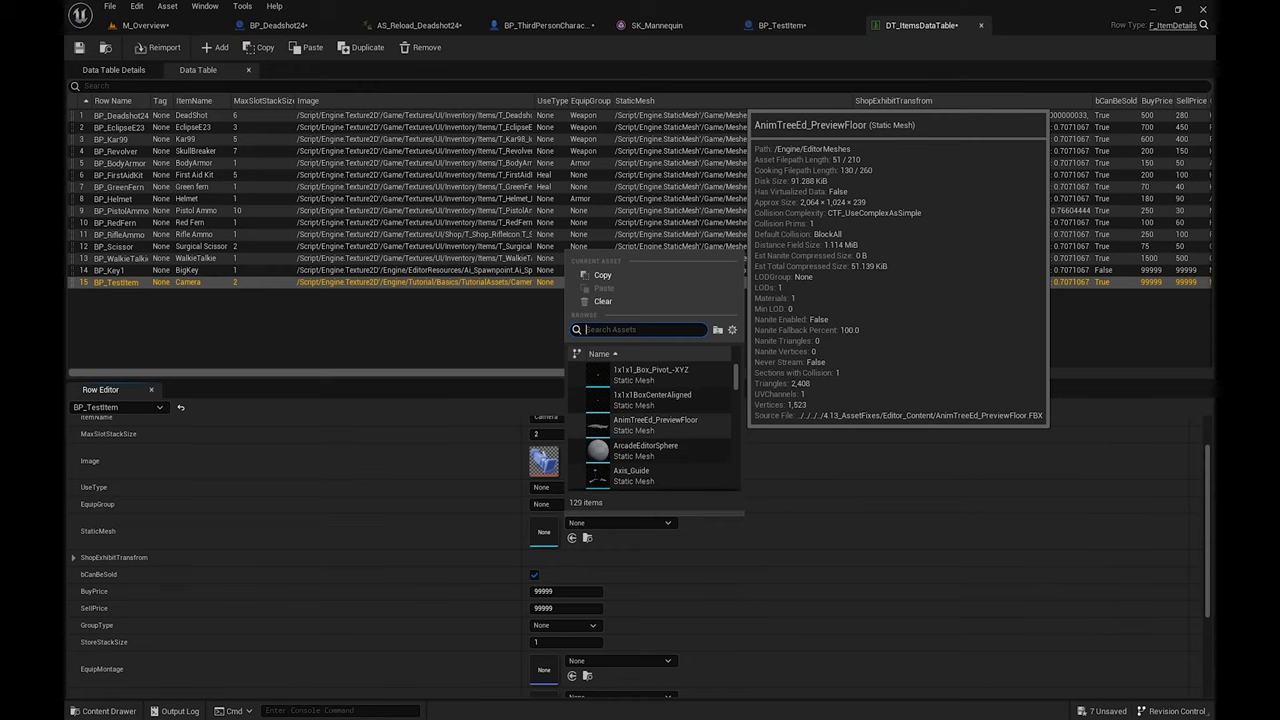
text(camera)
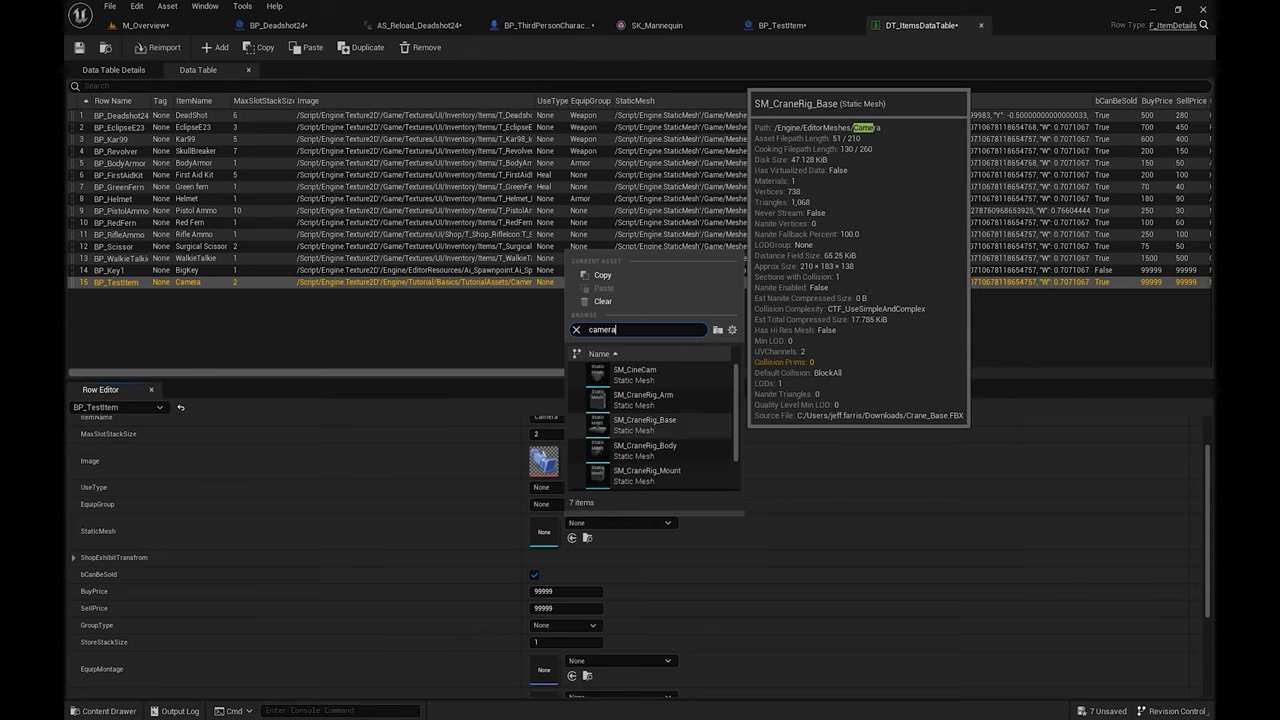
click(645, 375)
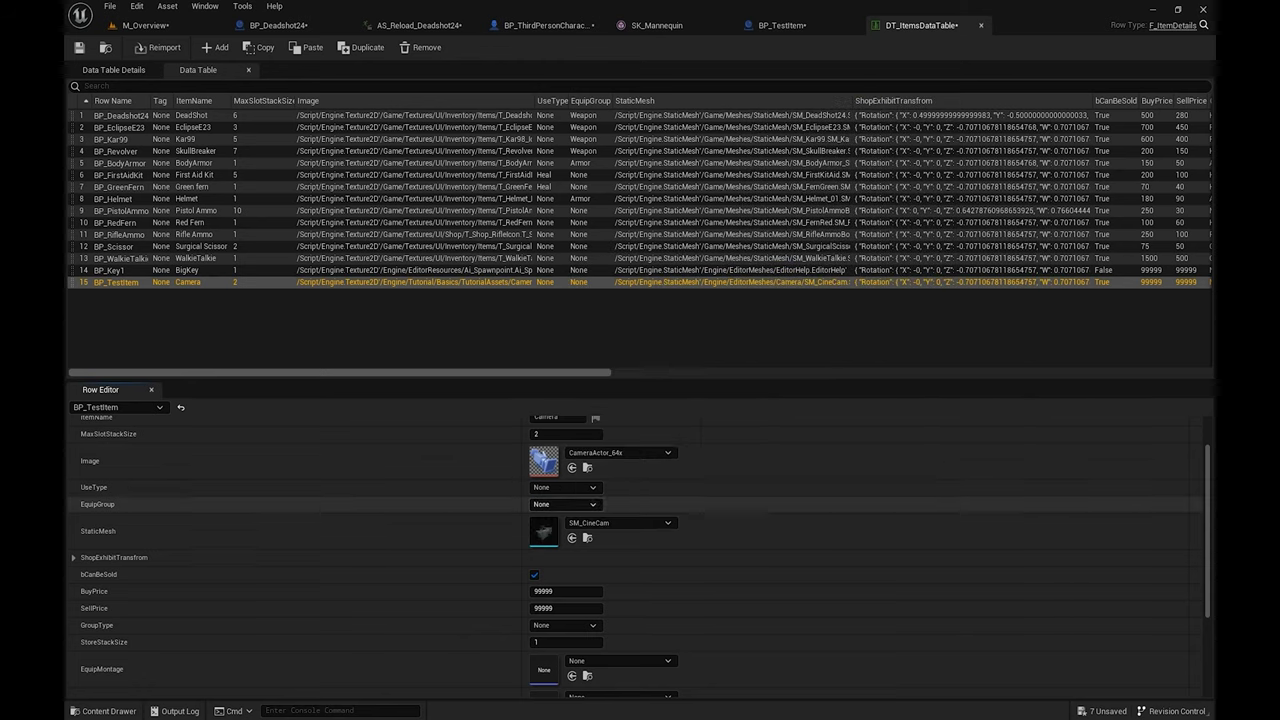
Step: Inspect the location, rotation and scale under the BP_TestItem row's ShopExhibitTransform, then collapse it
scroll(640, 545, down, 1)
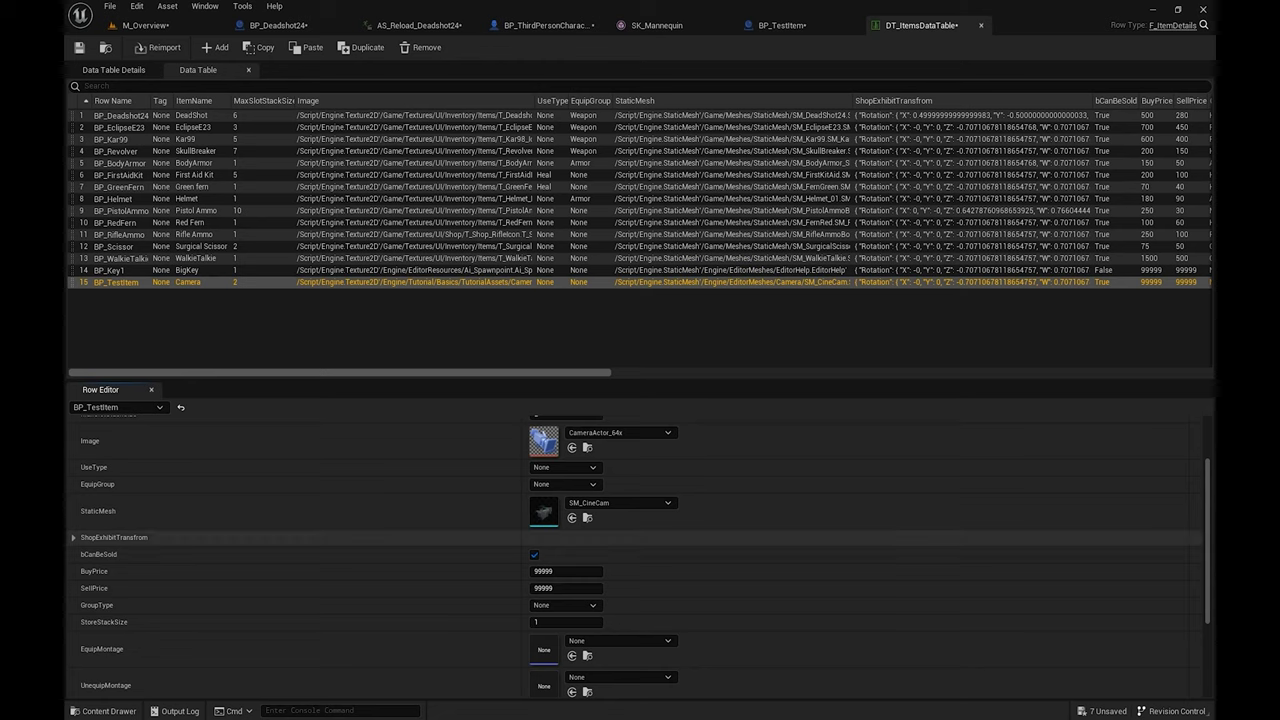
click(73, 538)
scroll(640, 571, down, 1)
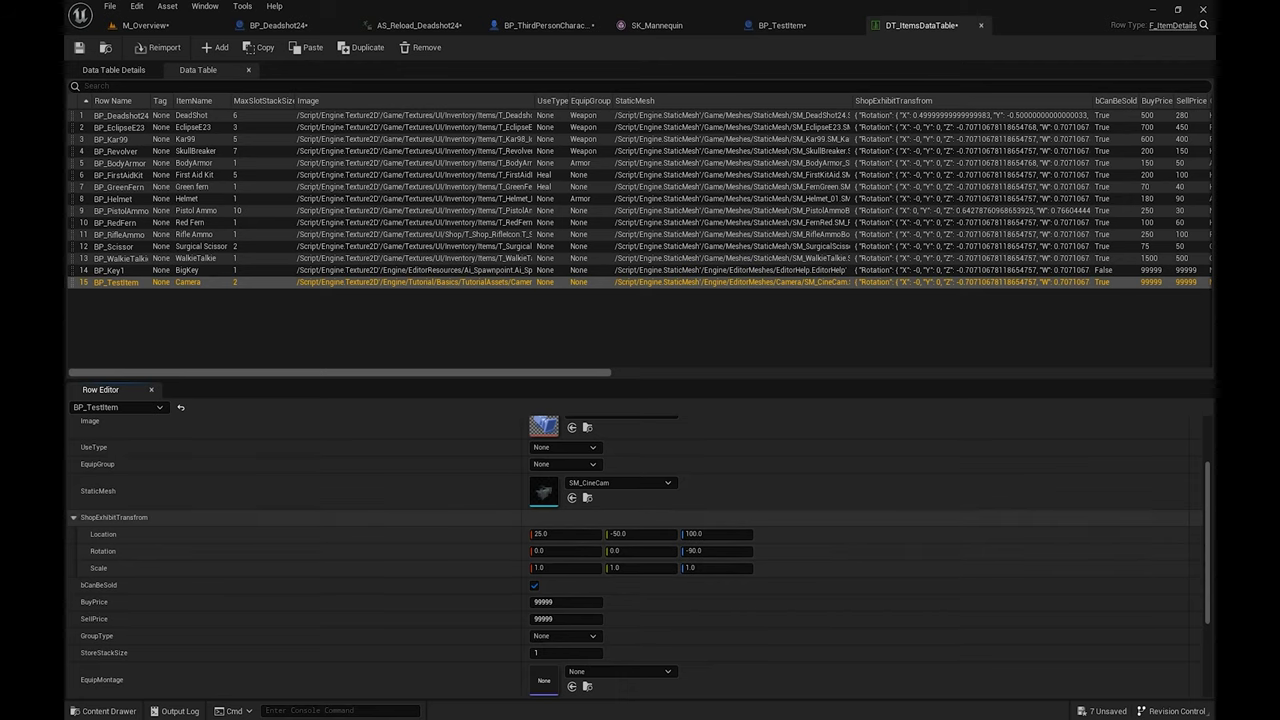
click(73, 518)
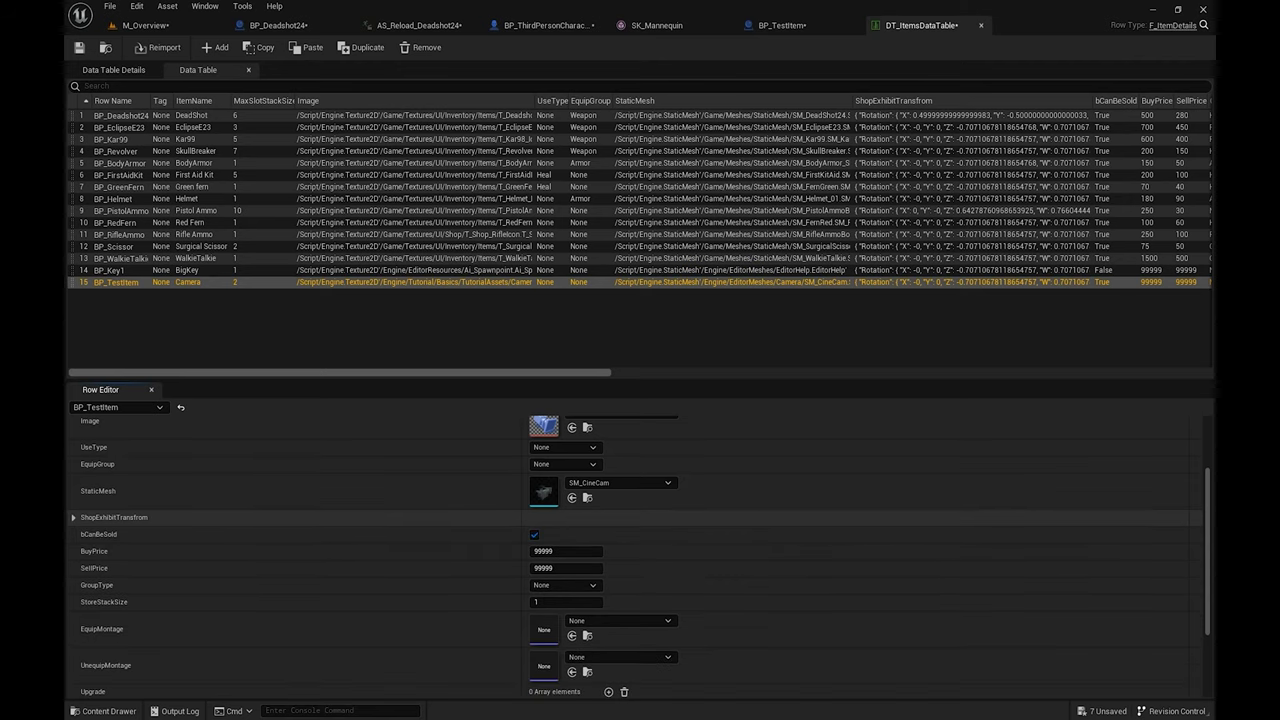
scroll(640, 567, down, 1)
scroll(640, 534, up, 1)
scroll(640, 550, down, 1)
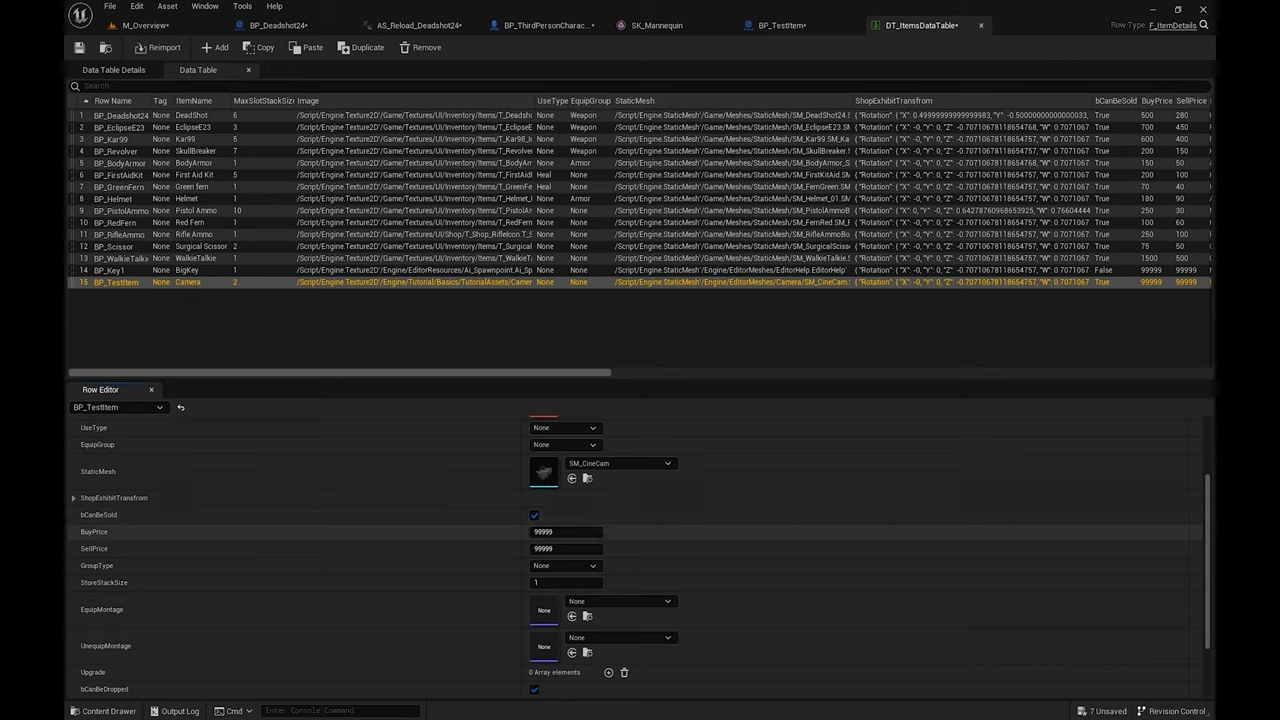
Step: Set the BP_TestItem row's BuyPrice to 500 and its SellPrice to 100
scroll(639, 557, down, 1)
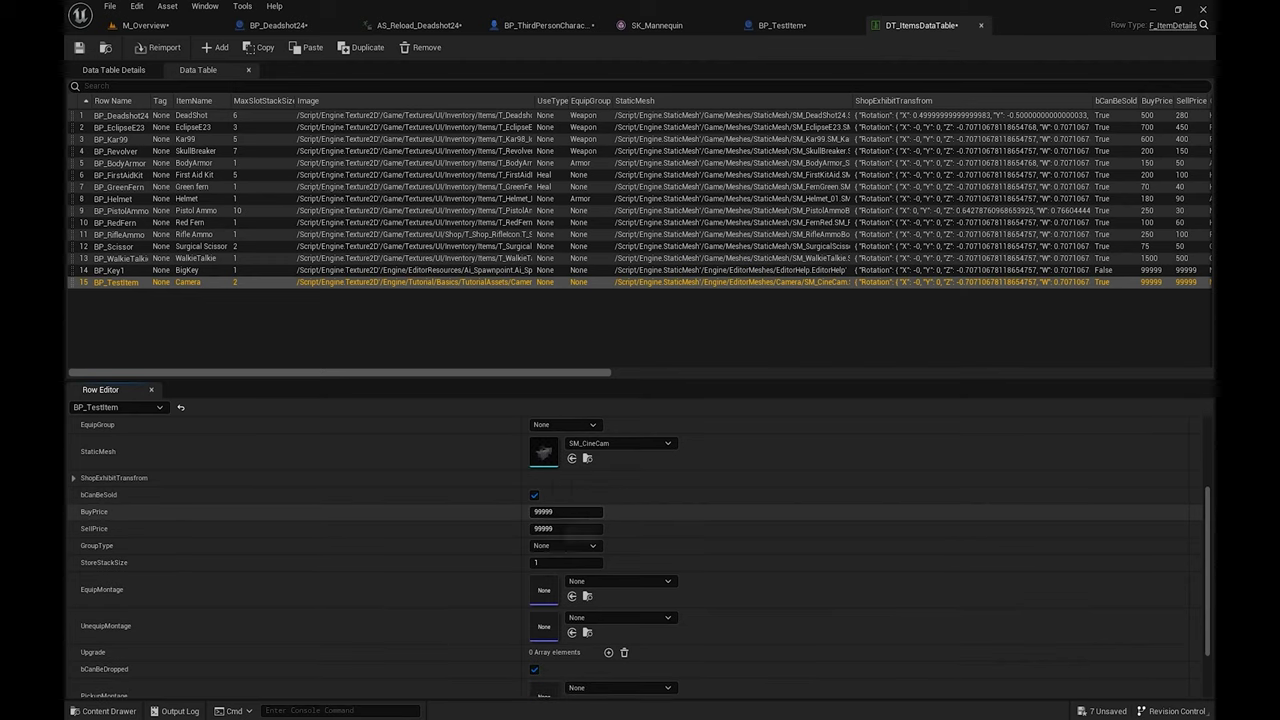
click(547, 512)
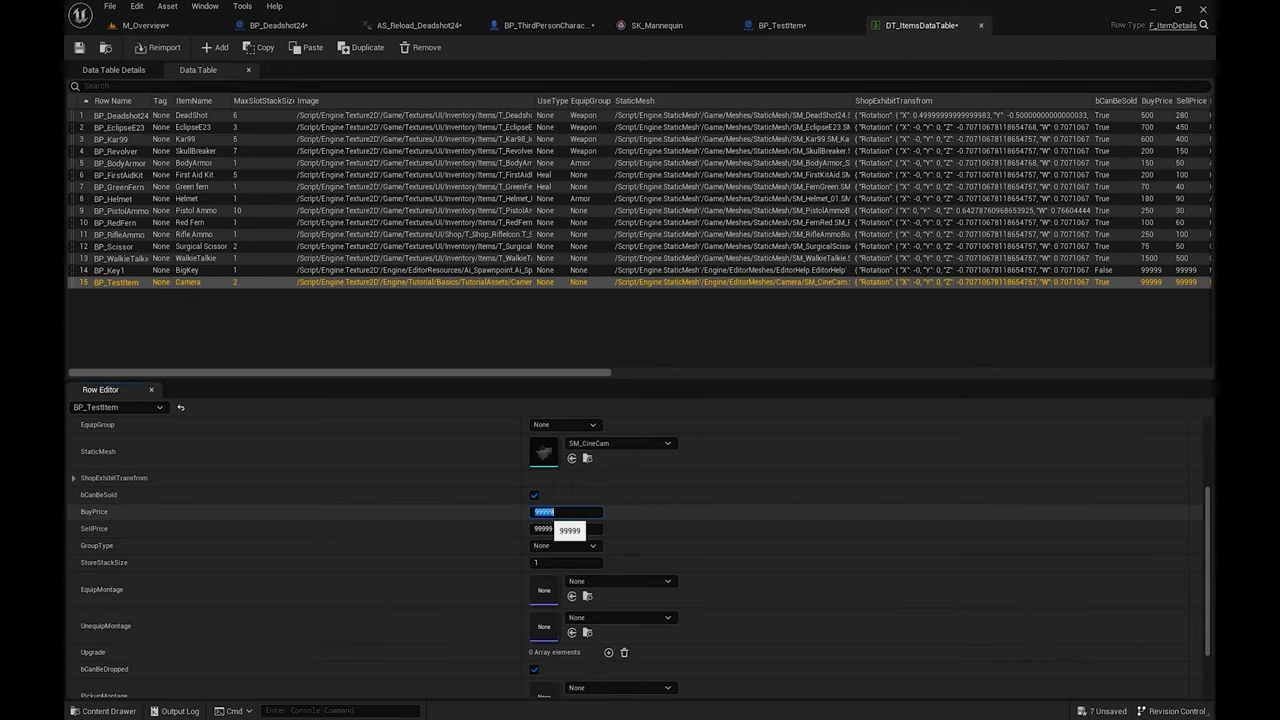
text(500)
key(Return)
click(547, 528)
text(100)
key(Return)
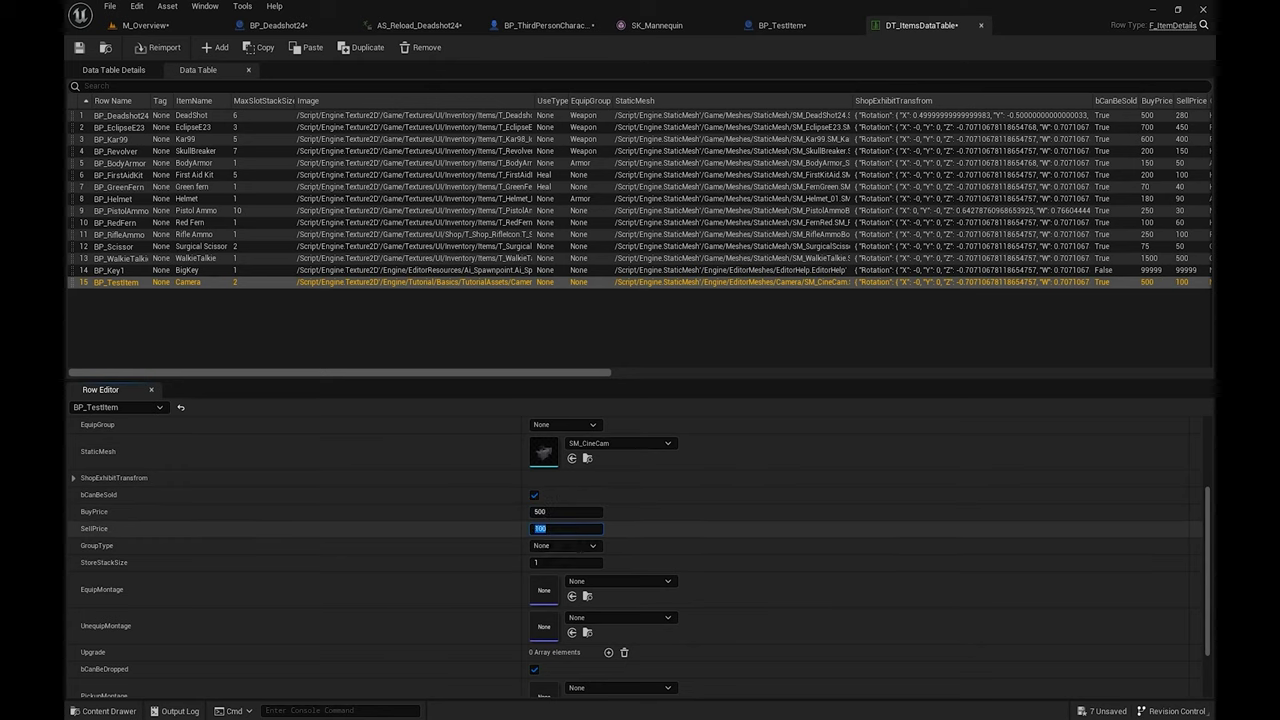
Step: Set the BP_TestItem row's GroupType to Others
click(590, 546)
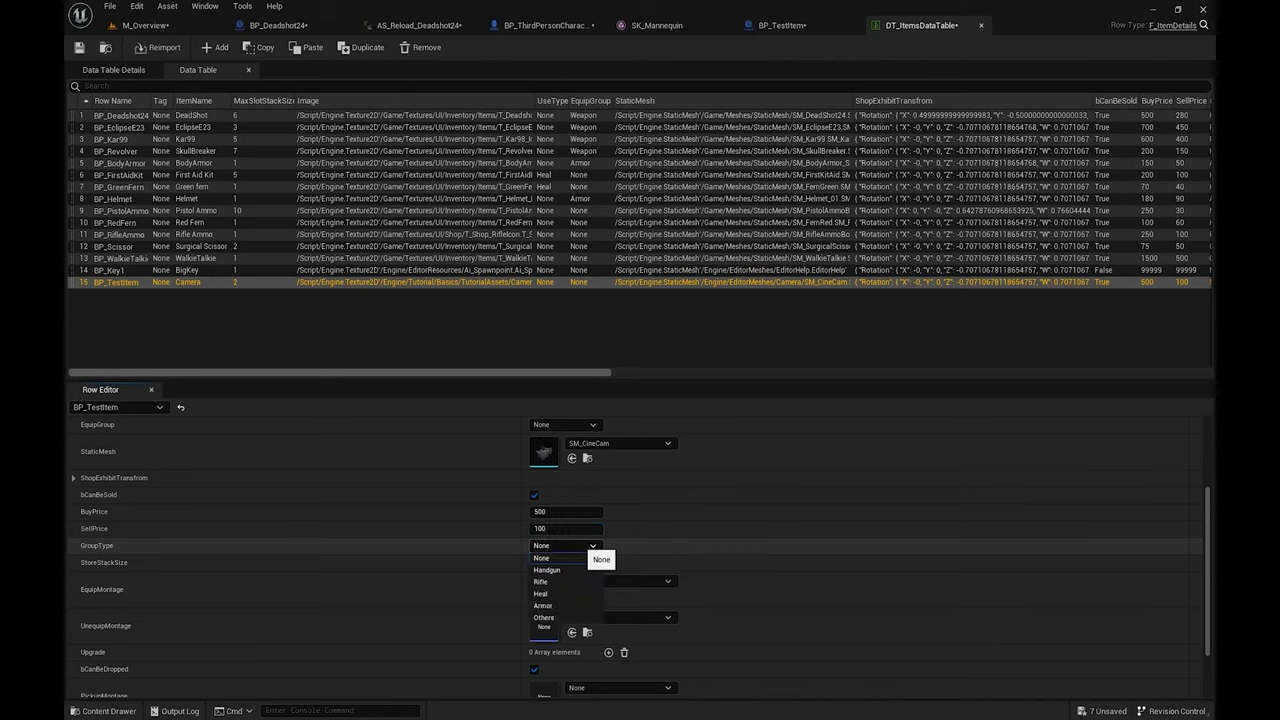
click(586, 546)
click(592, 546)
key(Down)
key(Return)
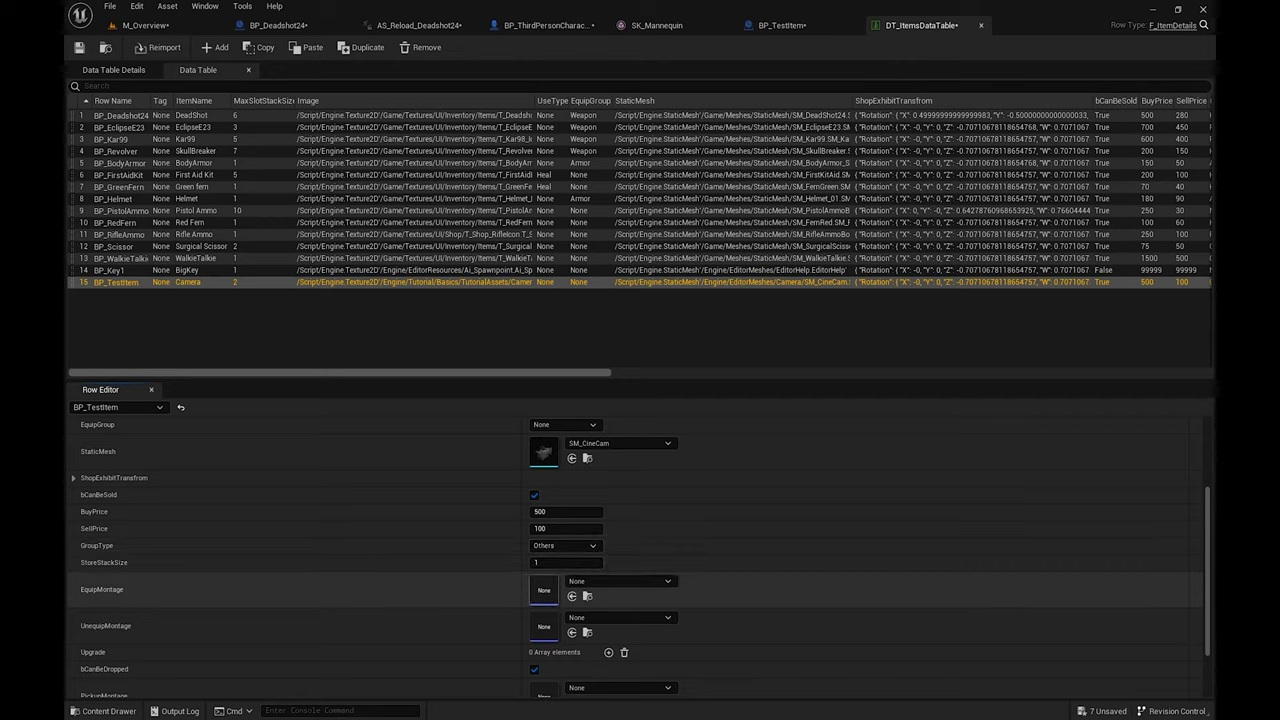
Step: Review the BP_TestItem row's StoreStackSize, equip and unequip montage, Upgrade and bCanBeDropped fields
scroll(565, 570, up, 2)
scroll(565, 591, up, 2)
scroll(565, 591, down, 4)
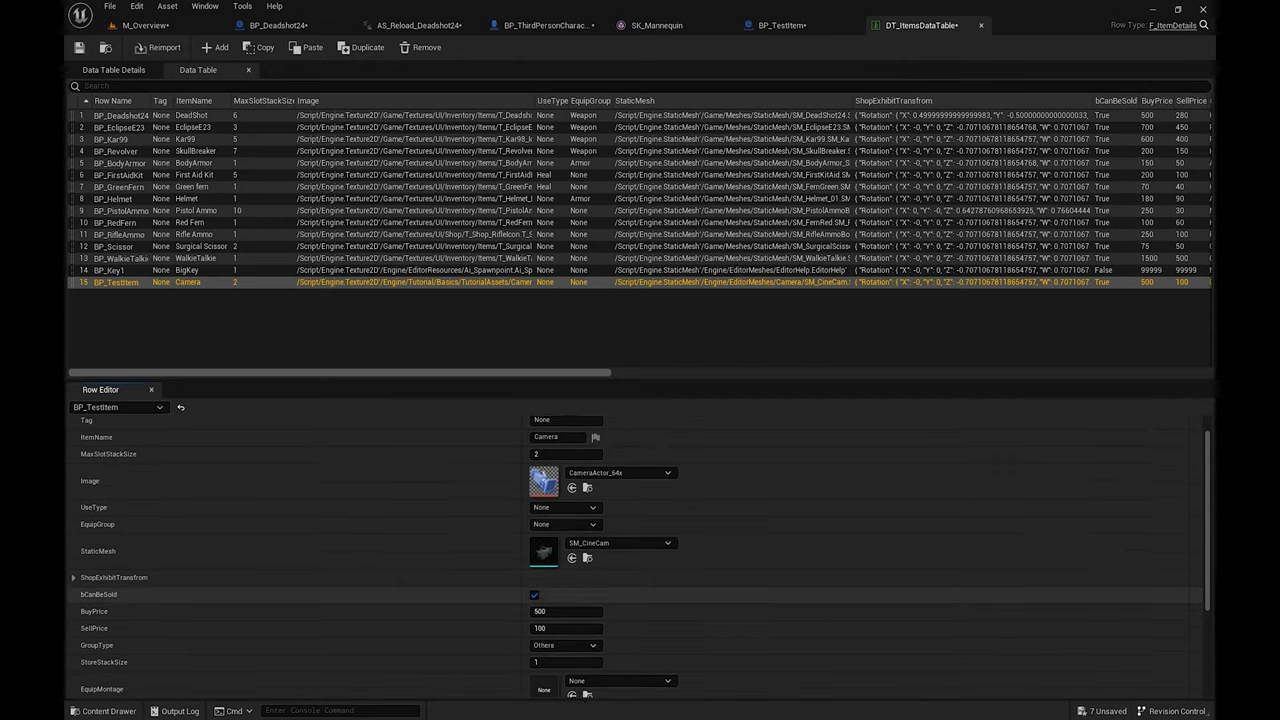
click(575, 602)
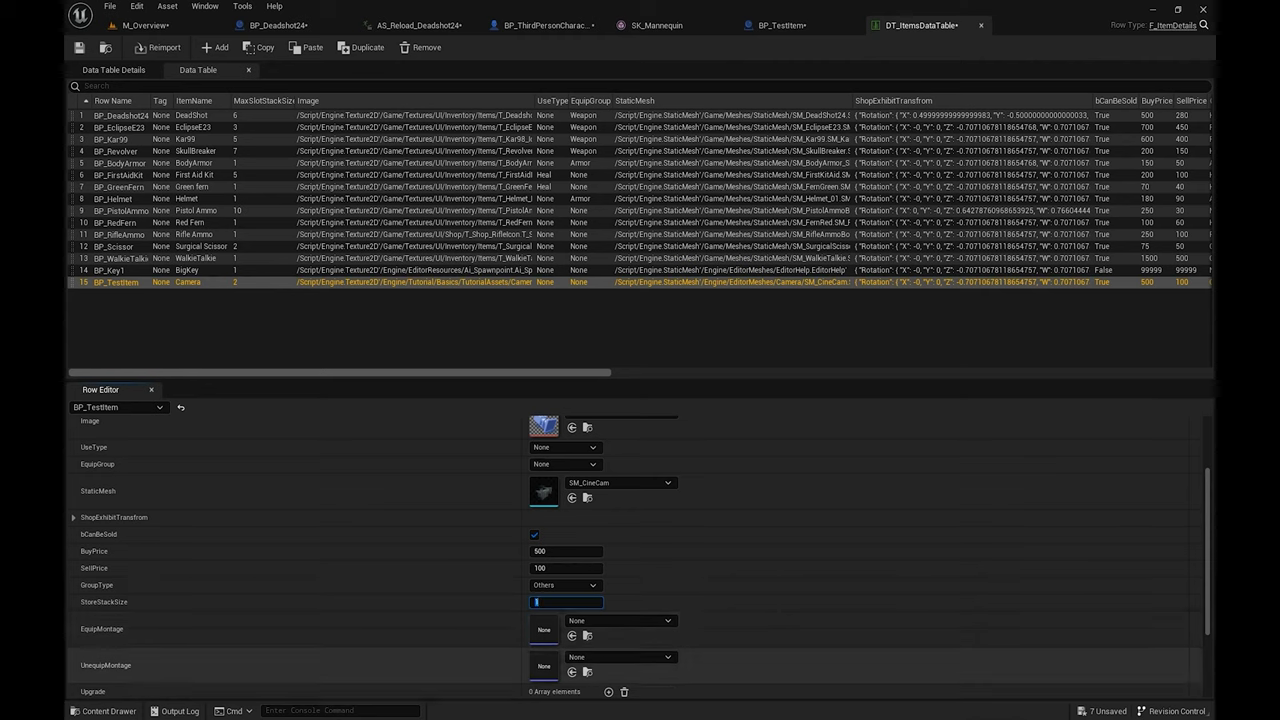
scroll(640, 600, down, 1)
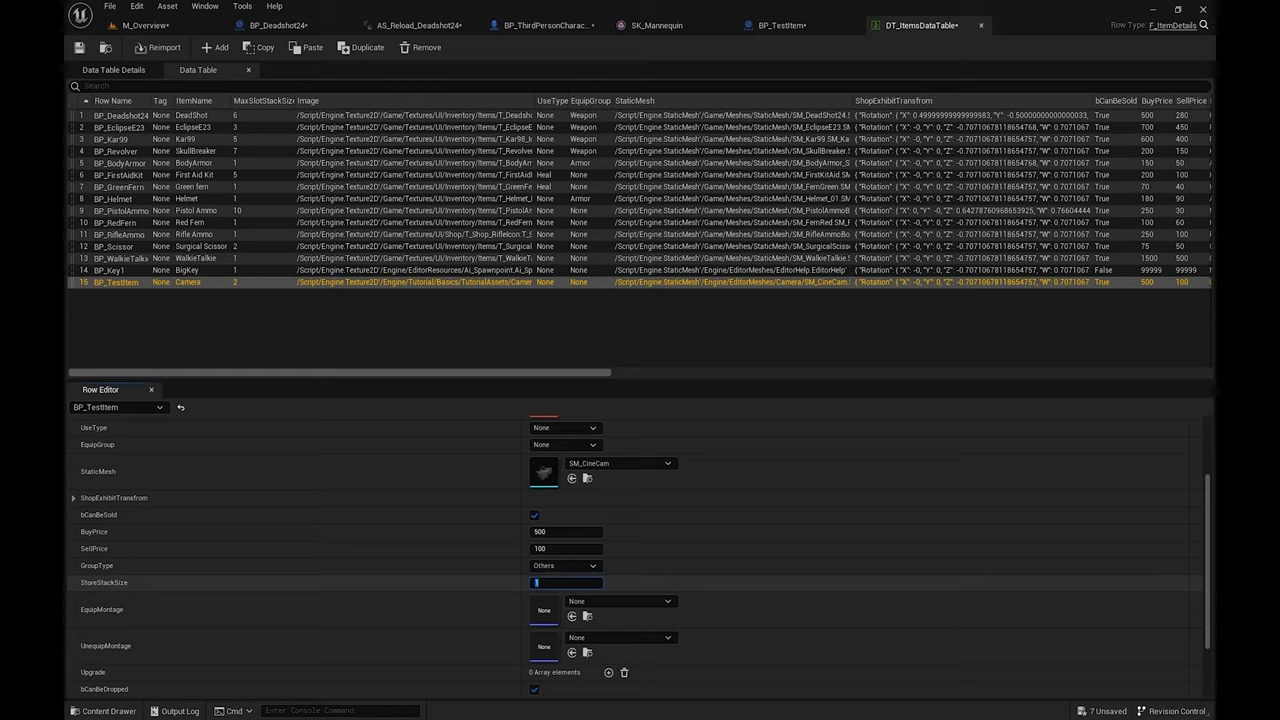
scroll(639, 556, down, 4)
key(Return)
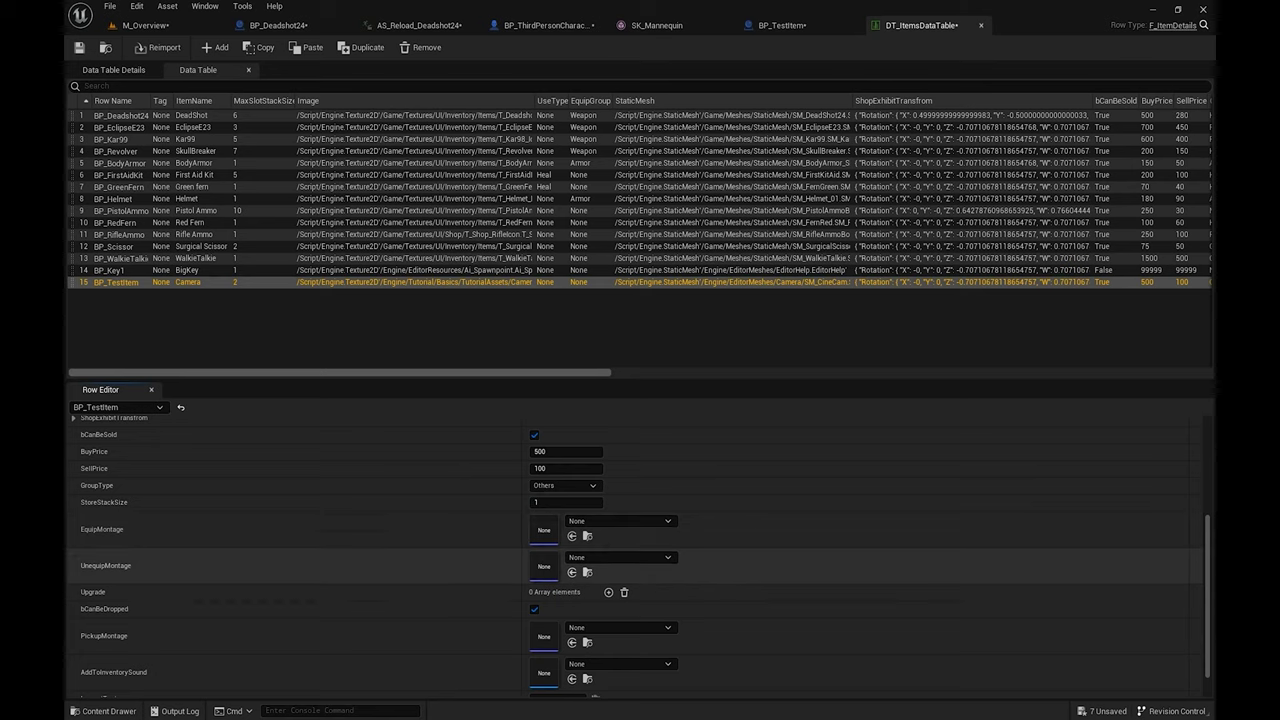
Step: Set the BP_TestItem row's InspectText to "Here is good camera" and its ShortInfo to "camera"
scroll(640, 560, down, 1)
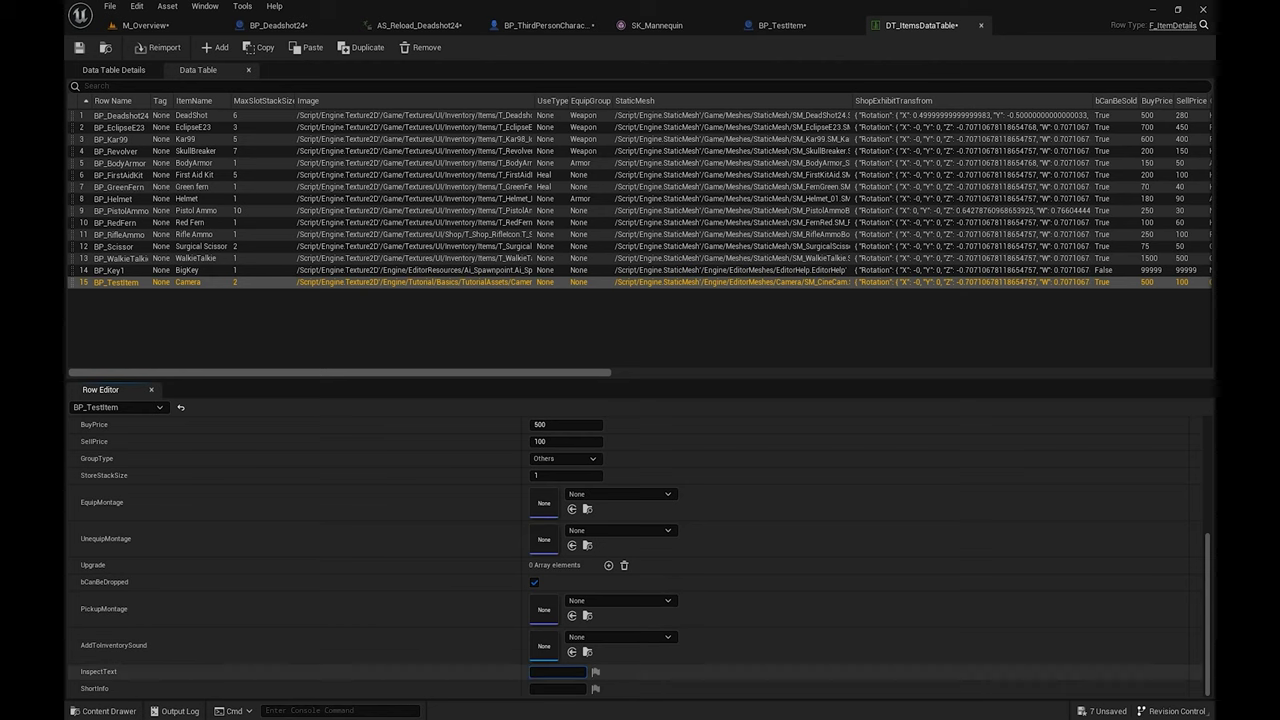
text(Here is good camera)
click(557, 689)
text(camera)
key(Return)
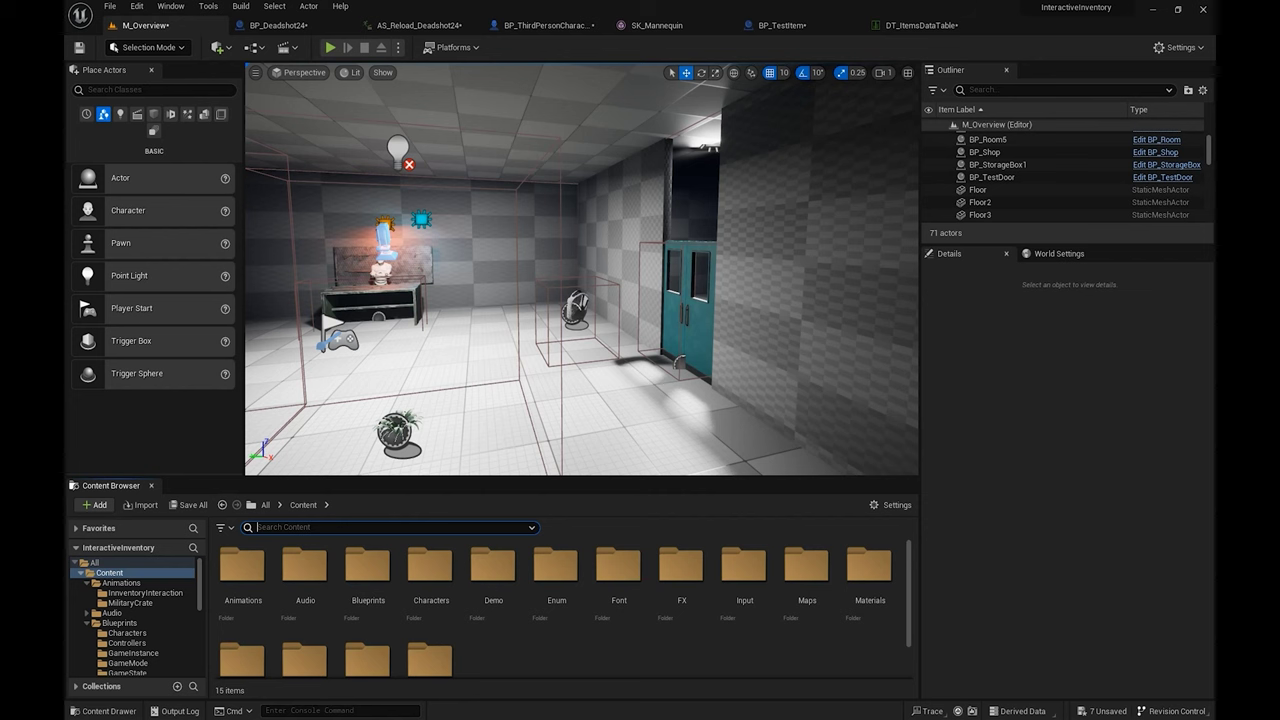
Step: In the M_Overview level, place BP_TestItem from Blueprints/Inventory/Items on the open floor at about X 760, Y 510, Z 60
right_drag(580, 270, 380, 352)
scroll(368, 600, down, 2)
scroll(368, 595, up, 2)
double_click(368, 592)
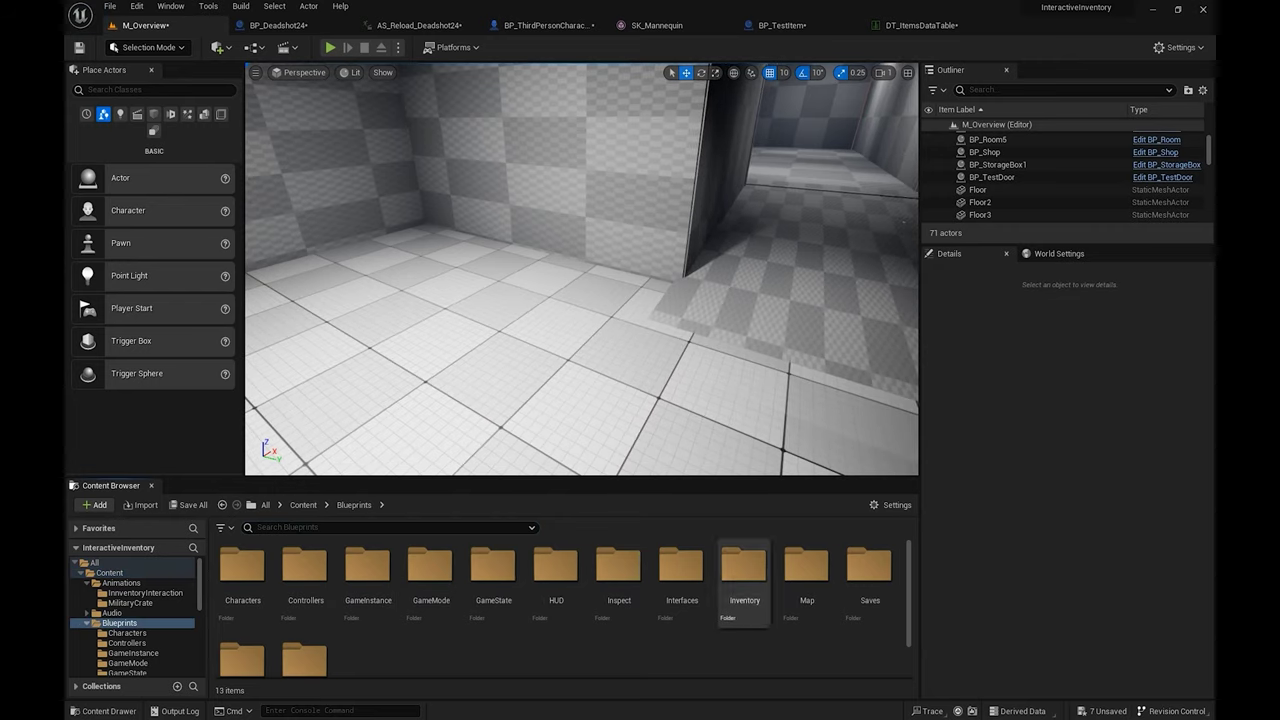
double_click(744, 585)
double_click(306, 585)
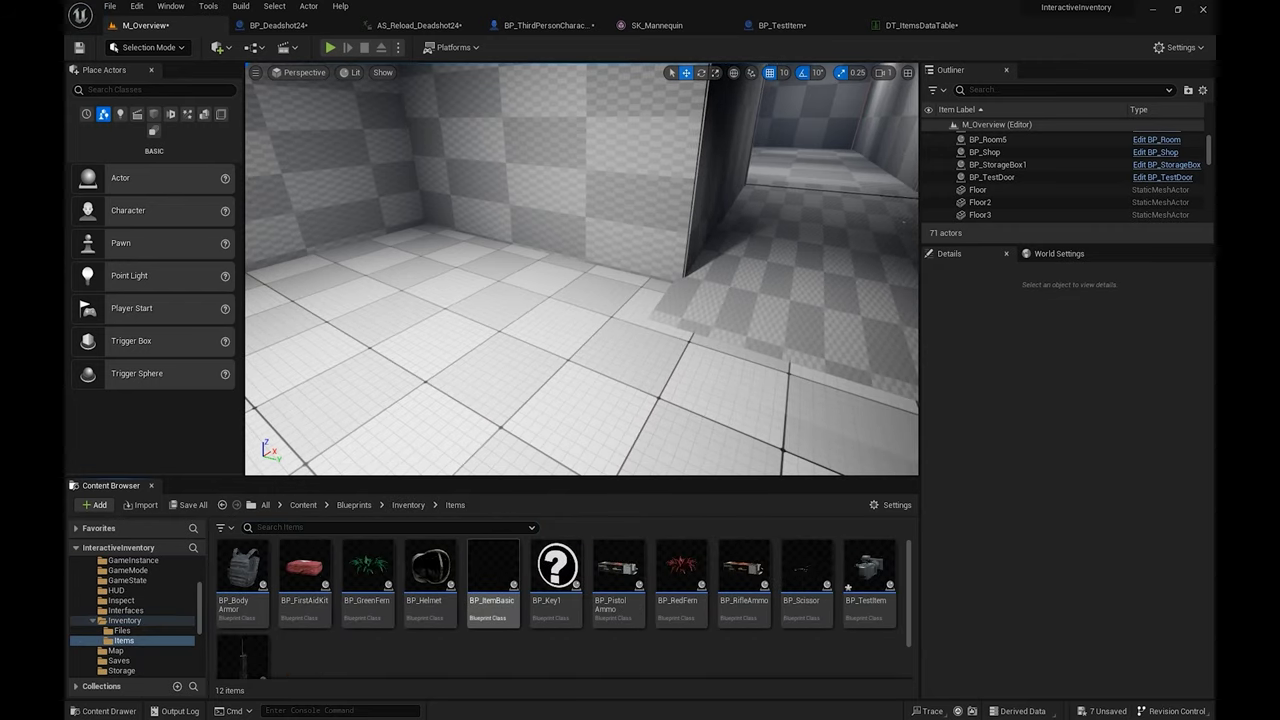
click(869, 570)
drag(869, 570, 467, 263)
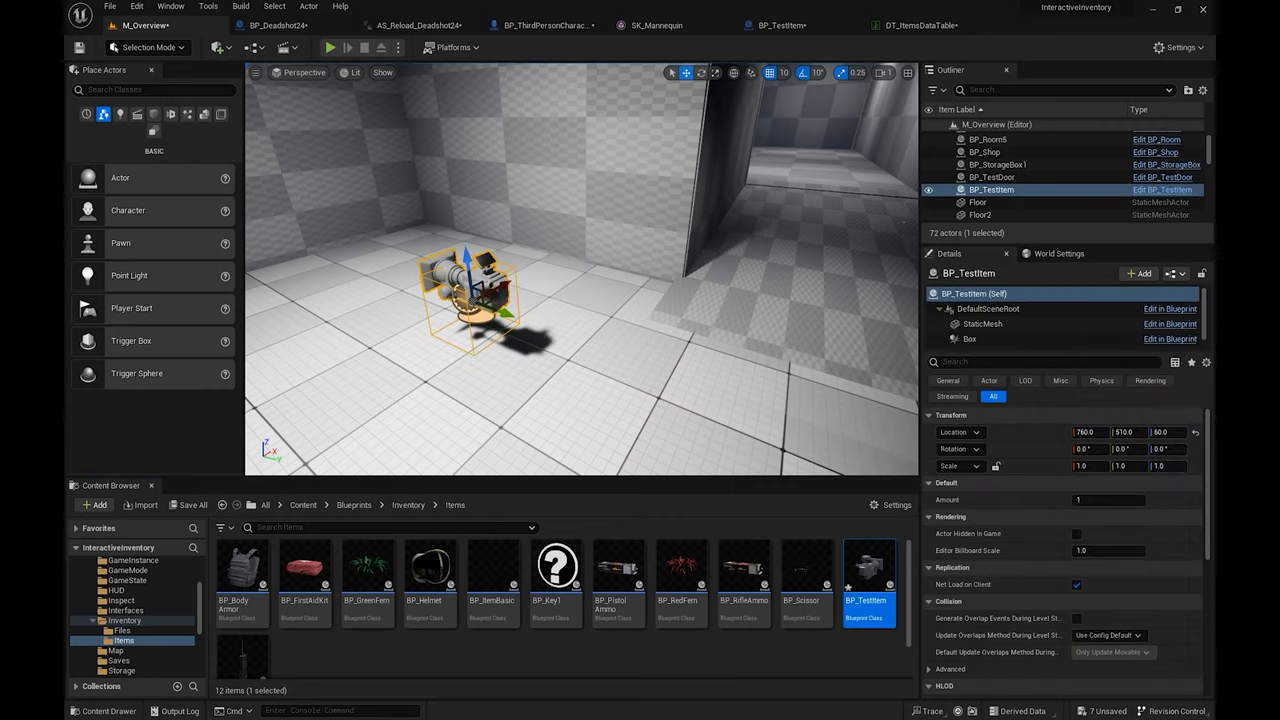
Step: Play the level in the editor, walk the character to the placed camera and pick it up
click(330, 48)
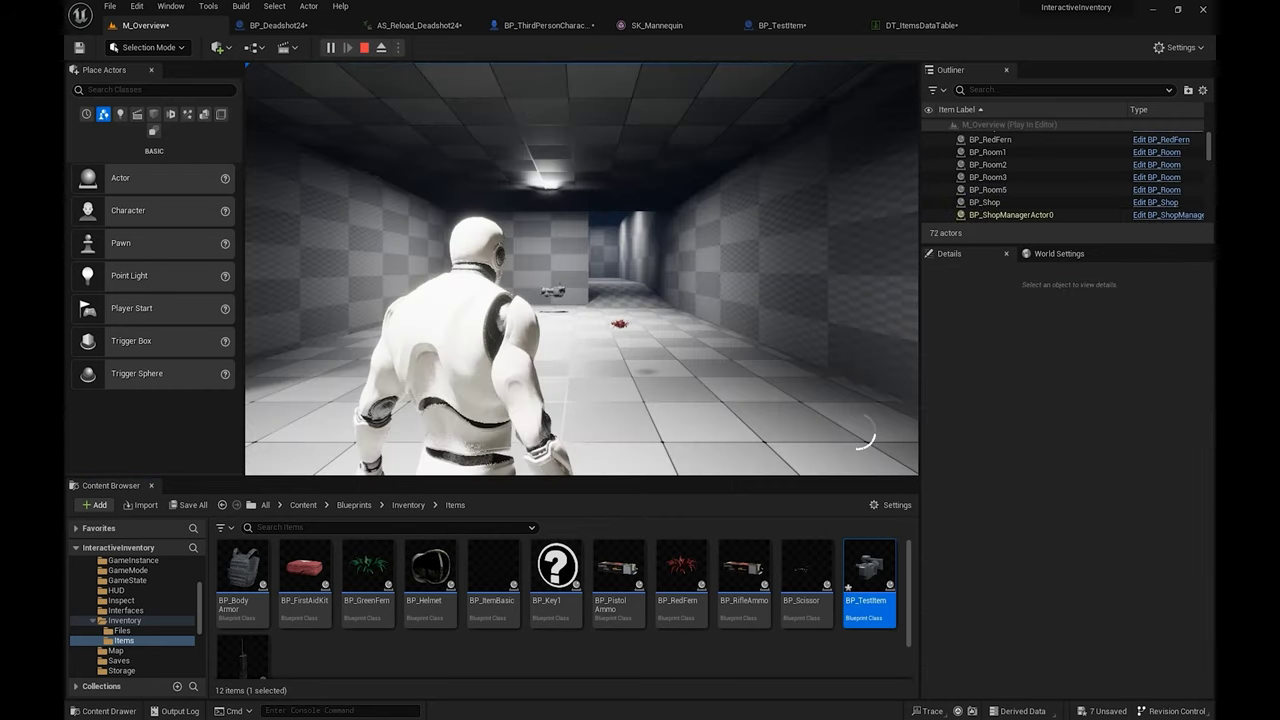
click(476, 446)
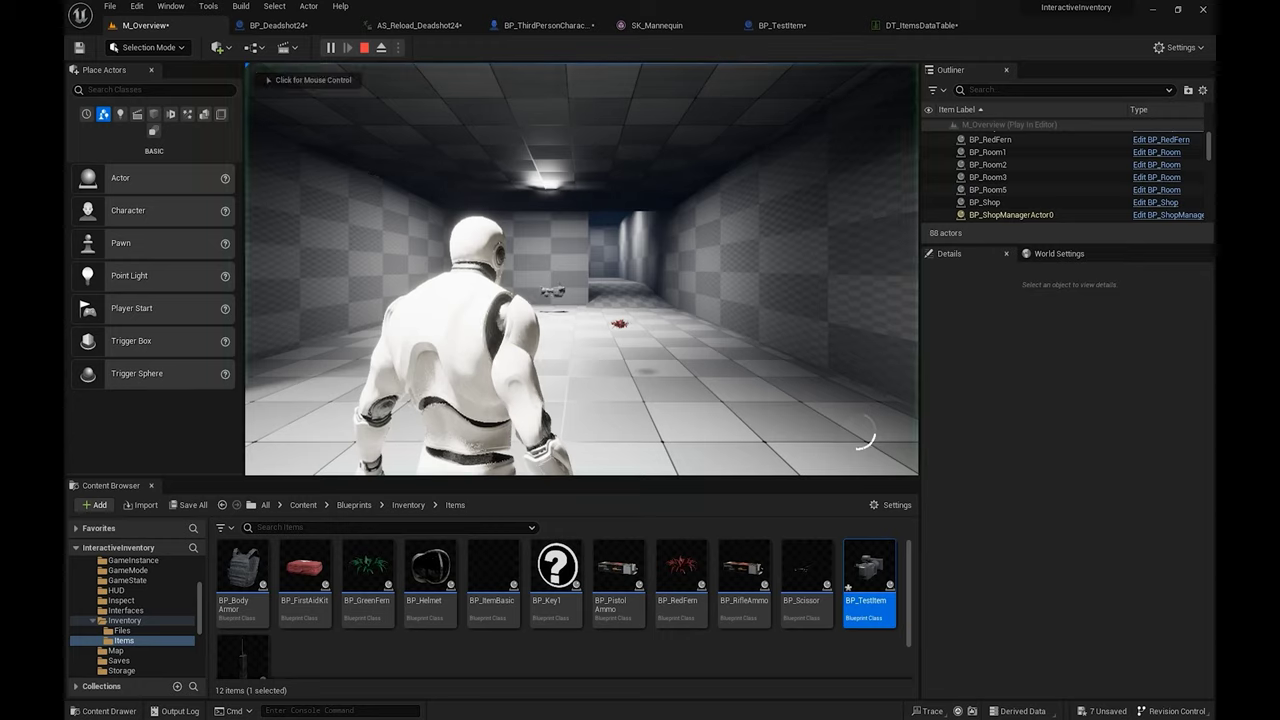
key(w)
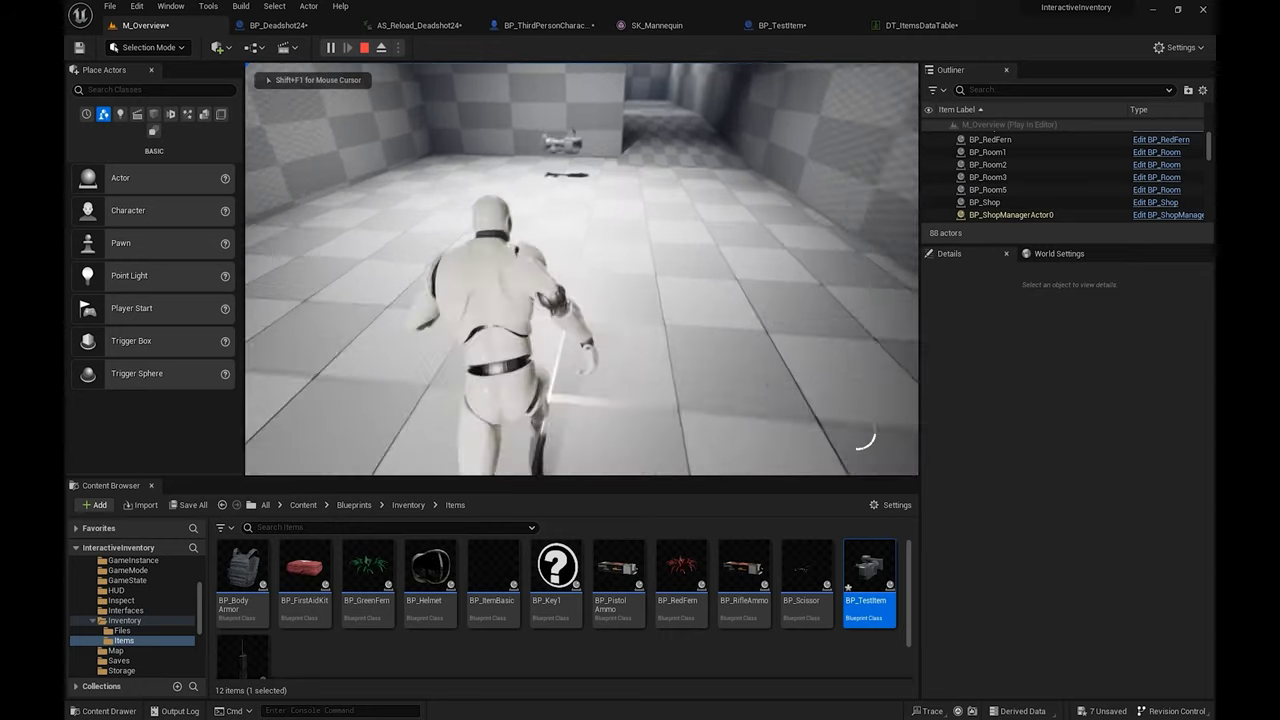
key(e)
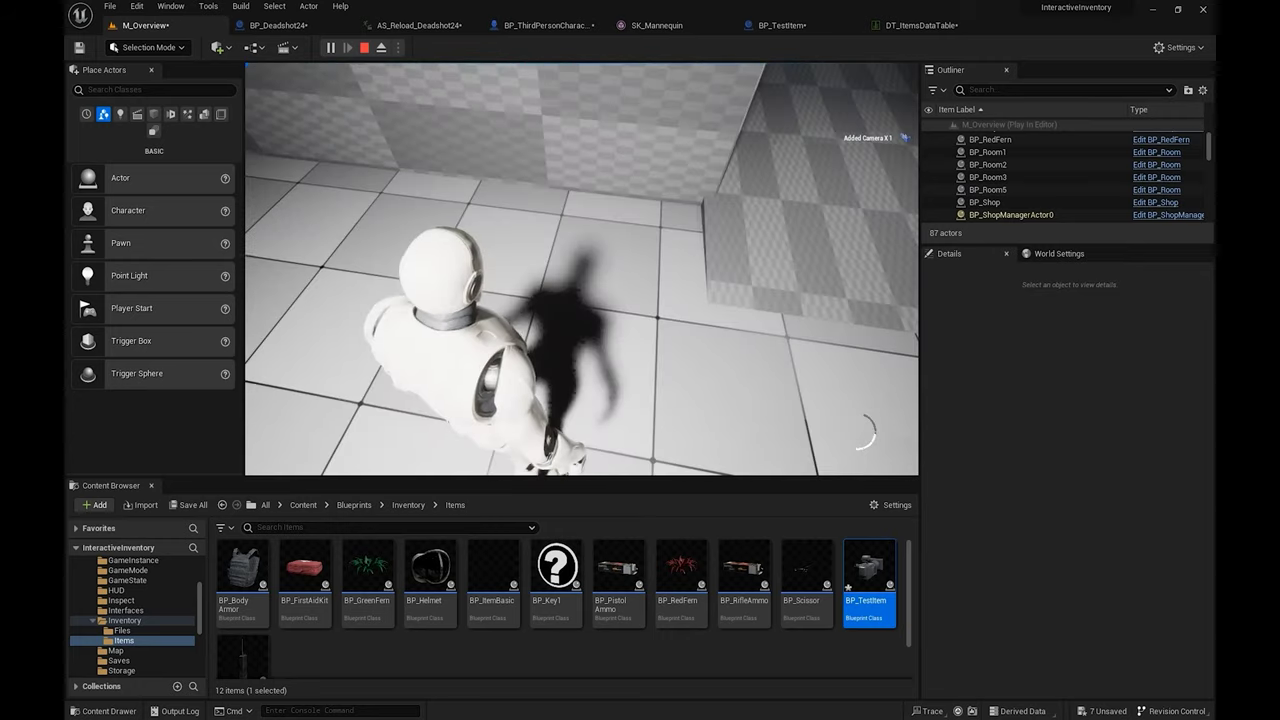
Step: Open the in-game inventory and move through the slots to check the Camera item's name and short description
key(Tab)
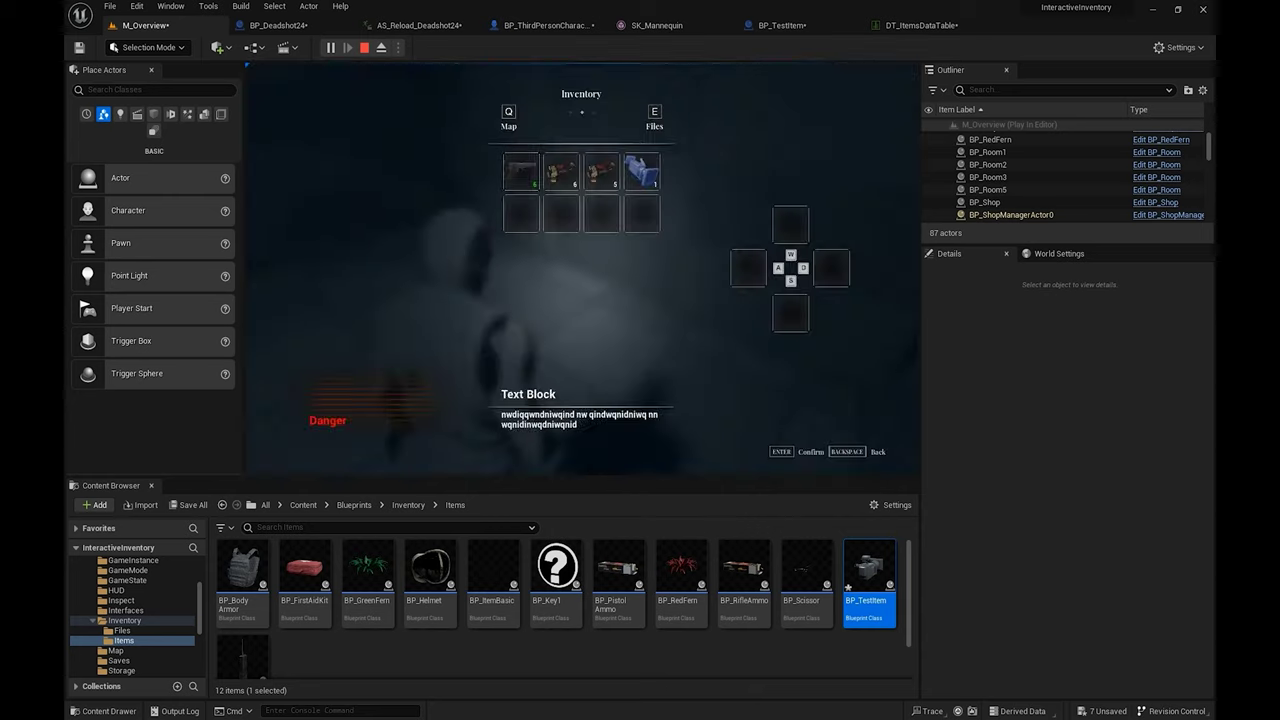
key(Right)
key(Right)
key(Right)
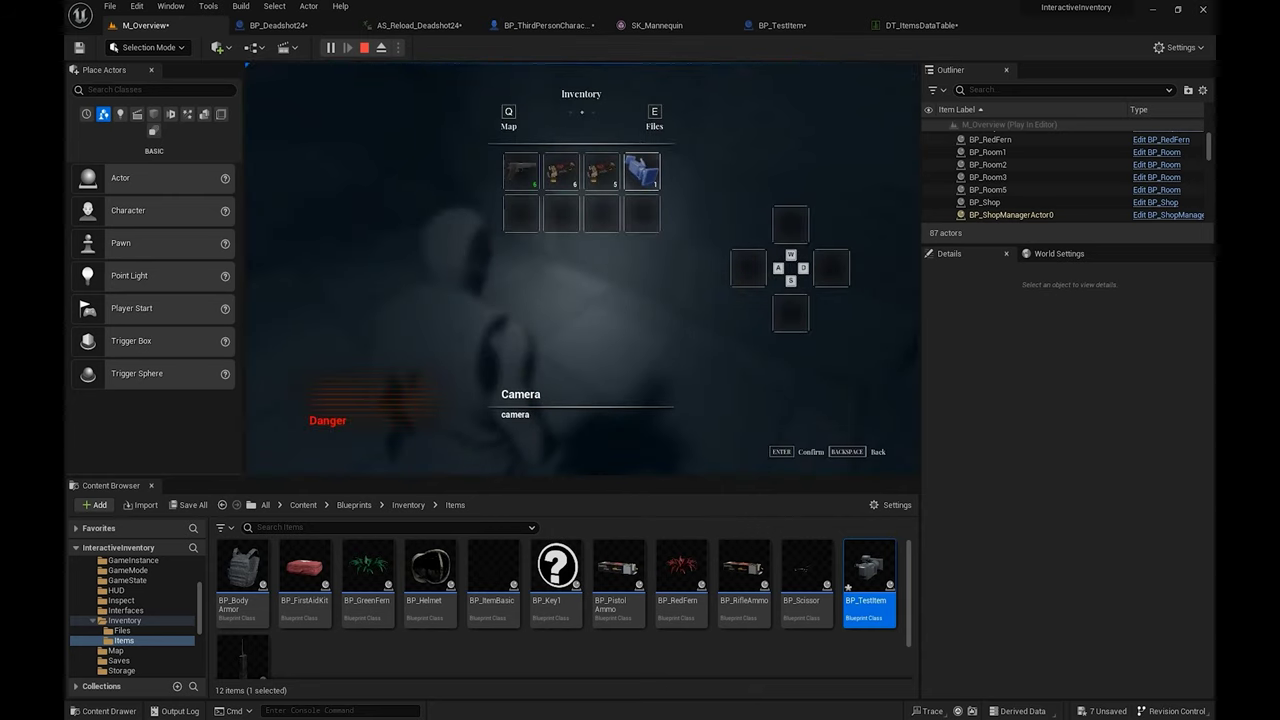
key(Down)
key(Left)
key(Right)
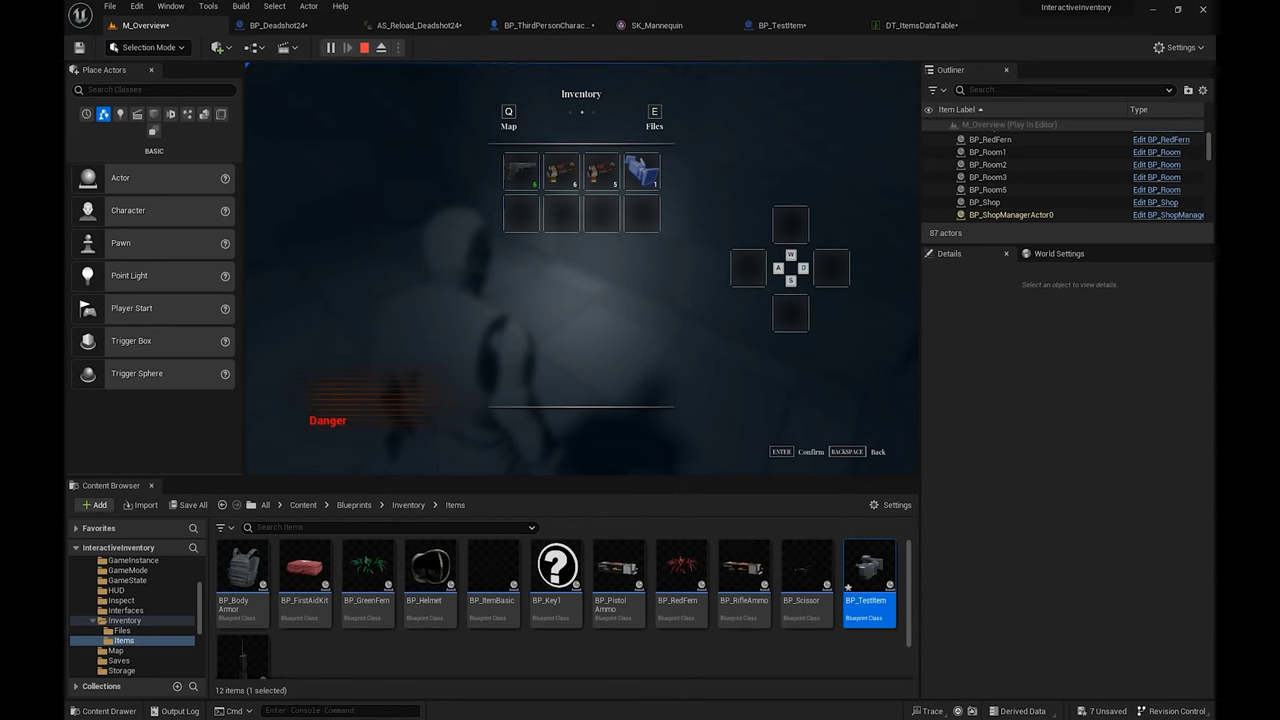
Step: Open the Camera item's action menu in the inventory, look through its options and close it again
key(Up)
key(Return)
key(Down)
key(Down)
key(Down)
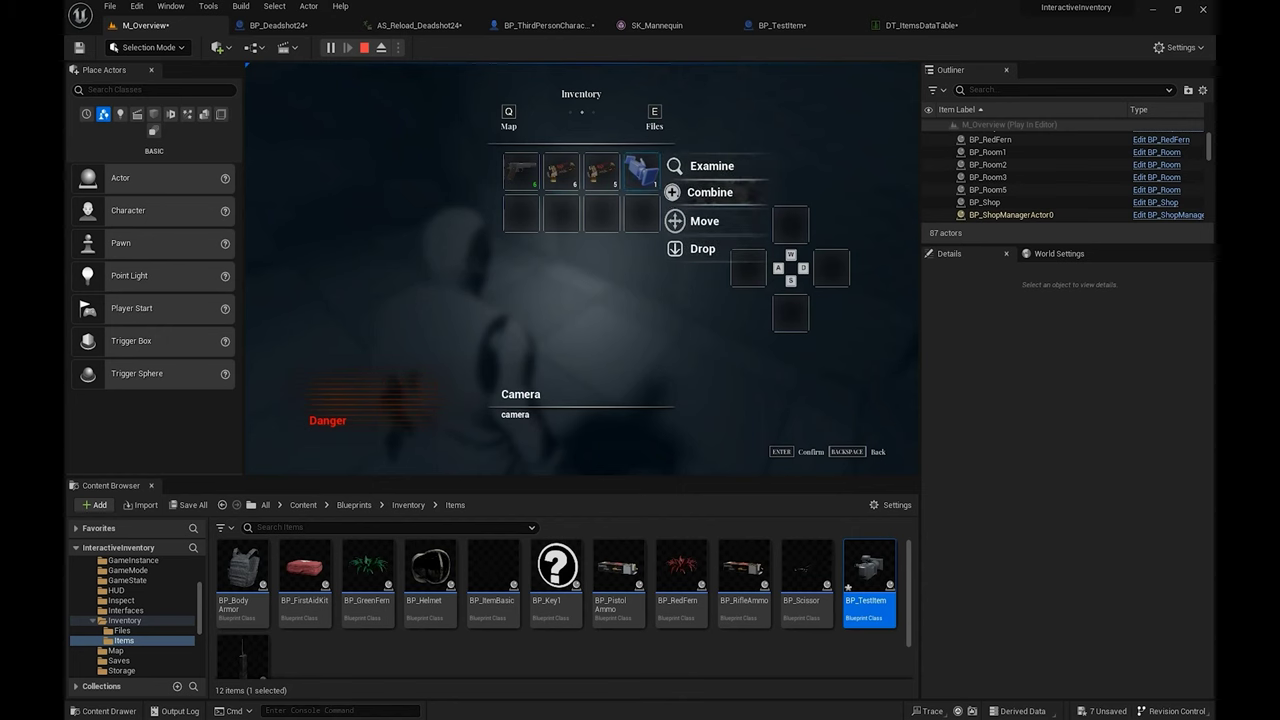
key(BackSpace)
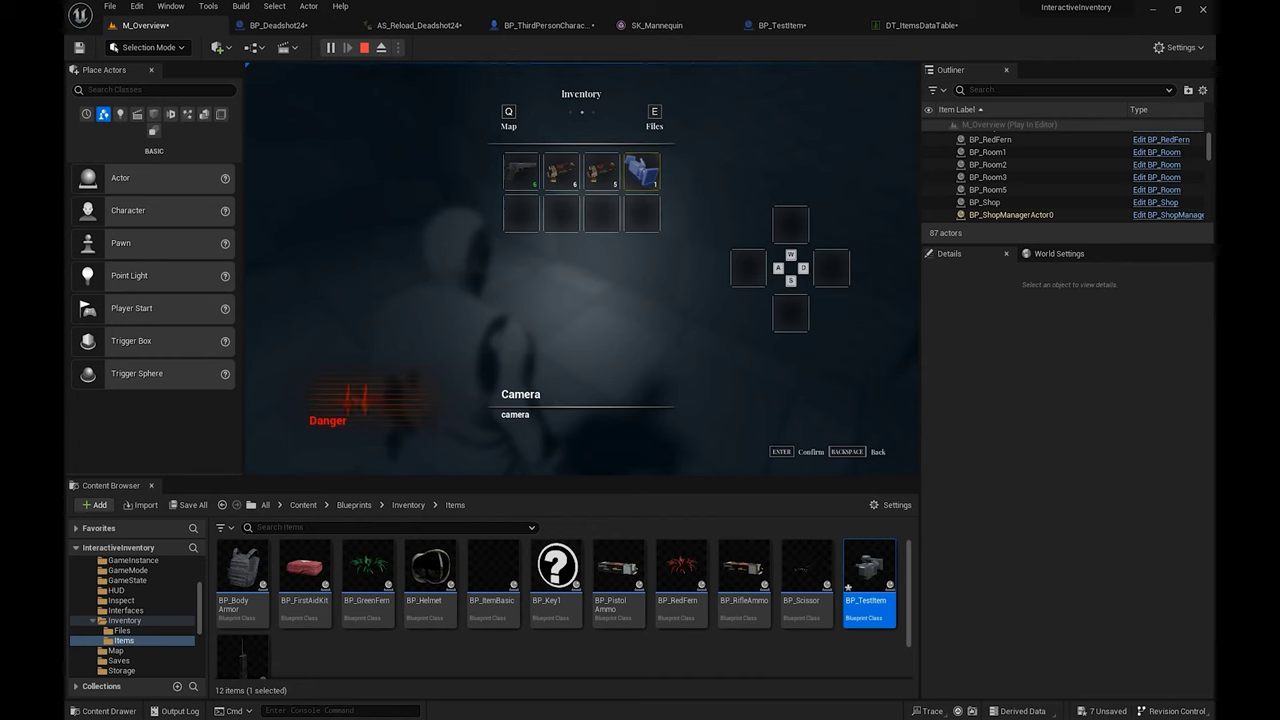
Step: Reopen the Camera item's action menu and cycle through Examine, Combine, Move and Drop
key(Down)
key(Up)
key(Return)
key(Down)
key(Down)
key(Left)
key(Up)
key(Down)
key(Down)
key(Up)
key(Up)
key(Up)
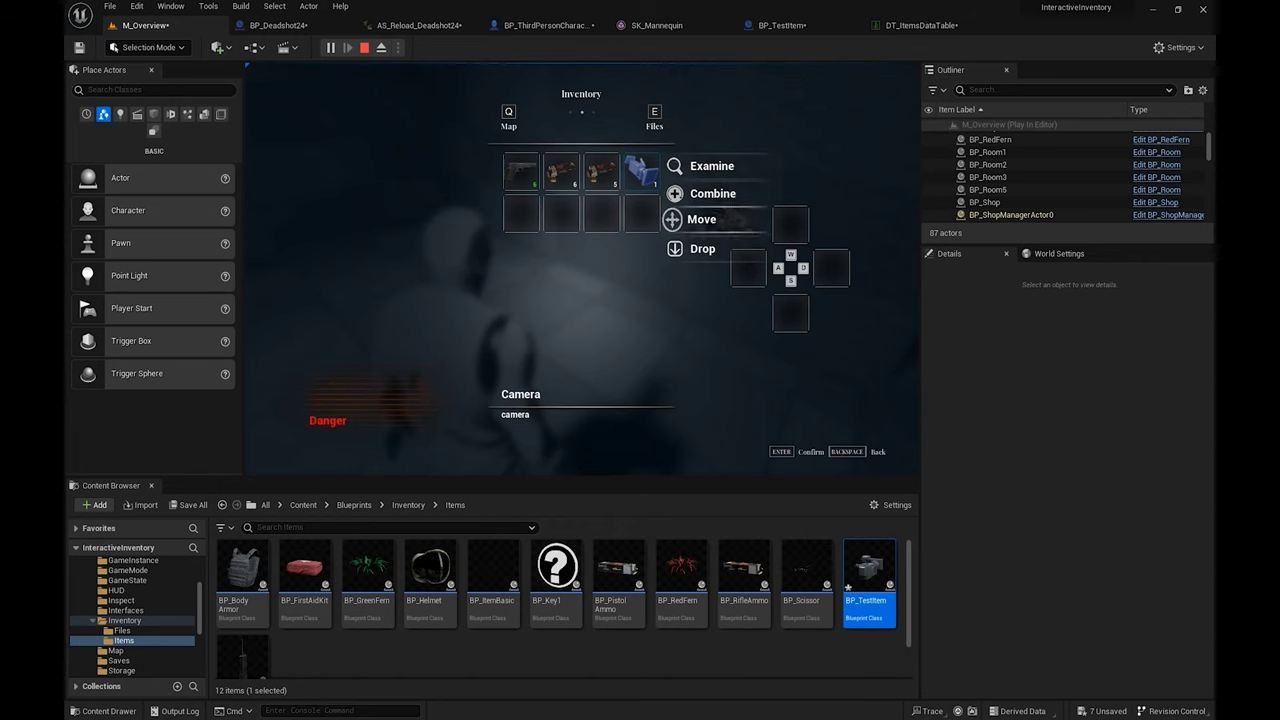
Step: Examine the Camera item in the inventory's 3D inspection view, then quit it and back out of the inventory
key(Return)
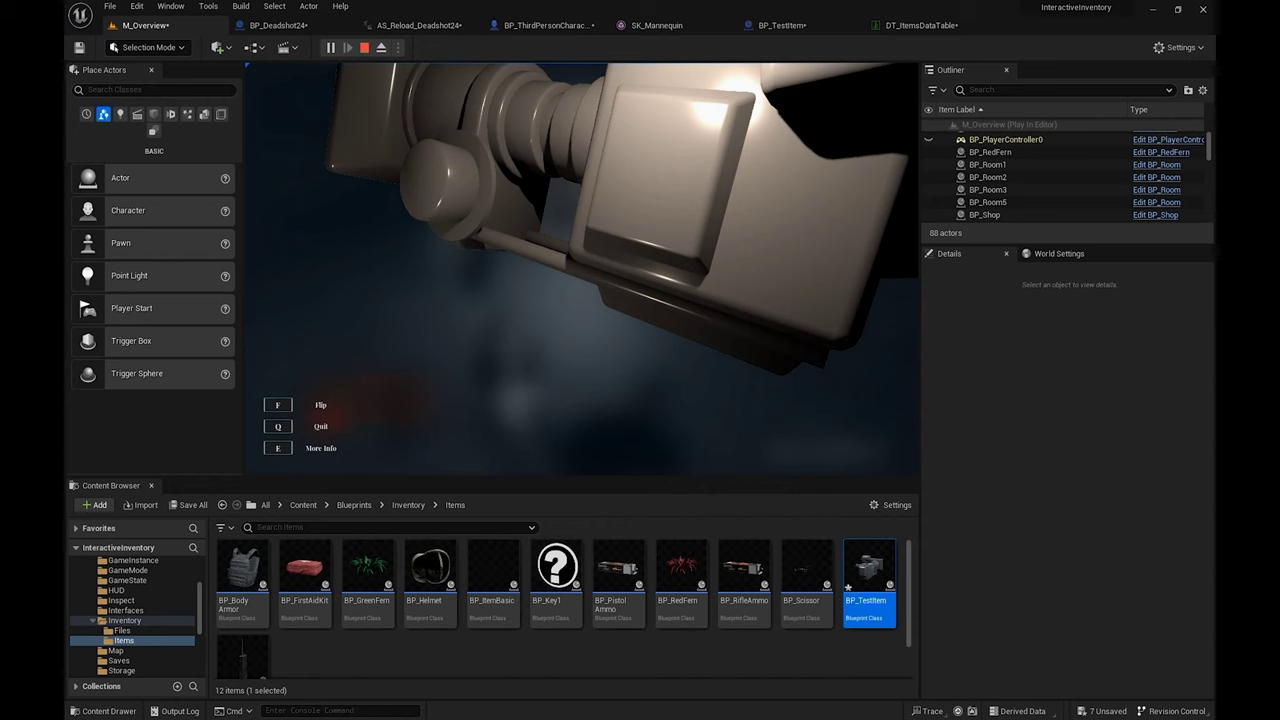
key(q)
key(BackSpace)
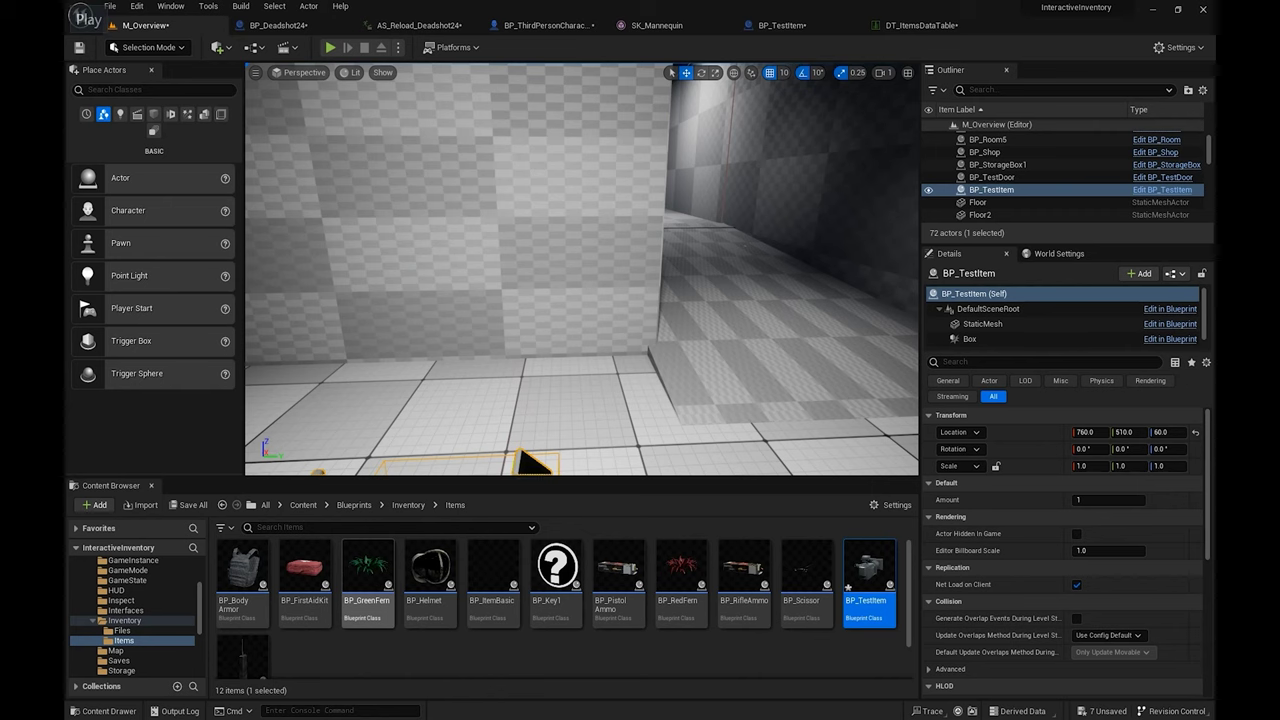
Step: Browse the Inventory folder, go up to Blueprints, and open BP_Weapon from the Weapon folder
click(408, 505)
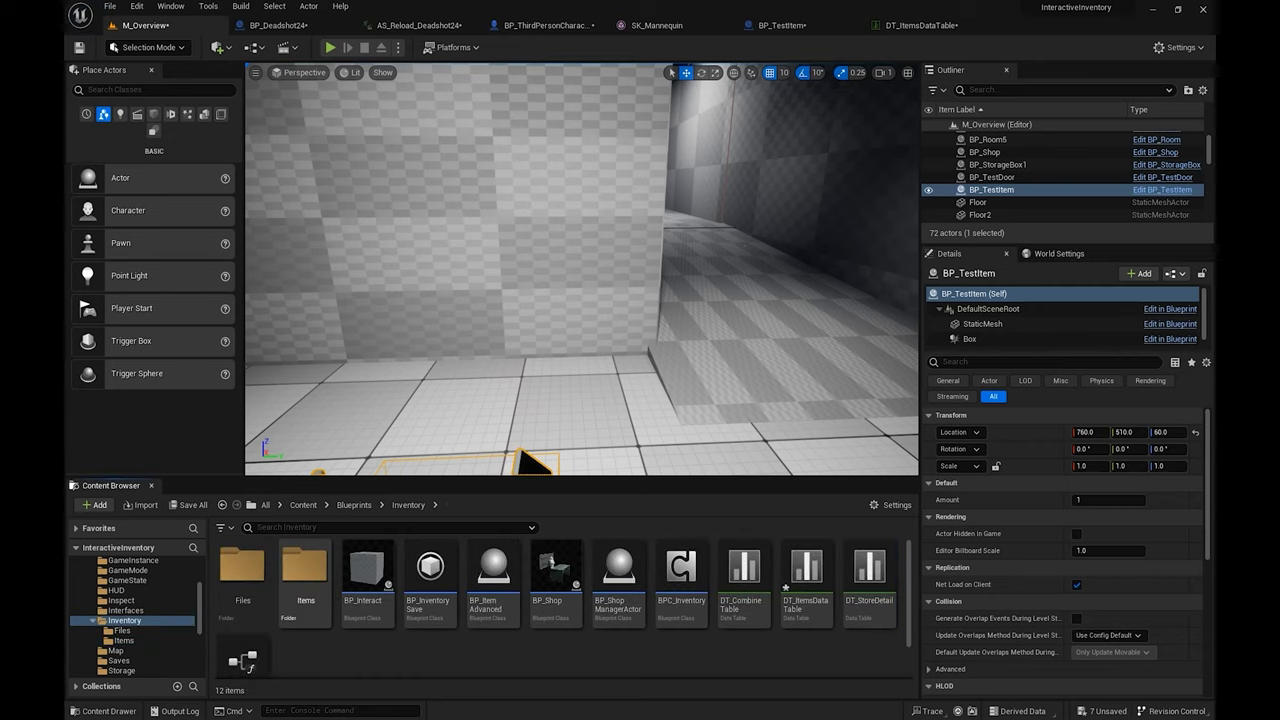
scroll(250, 600, down, 2)
scroll(270, 600, up, 2)
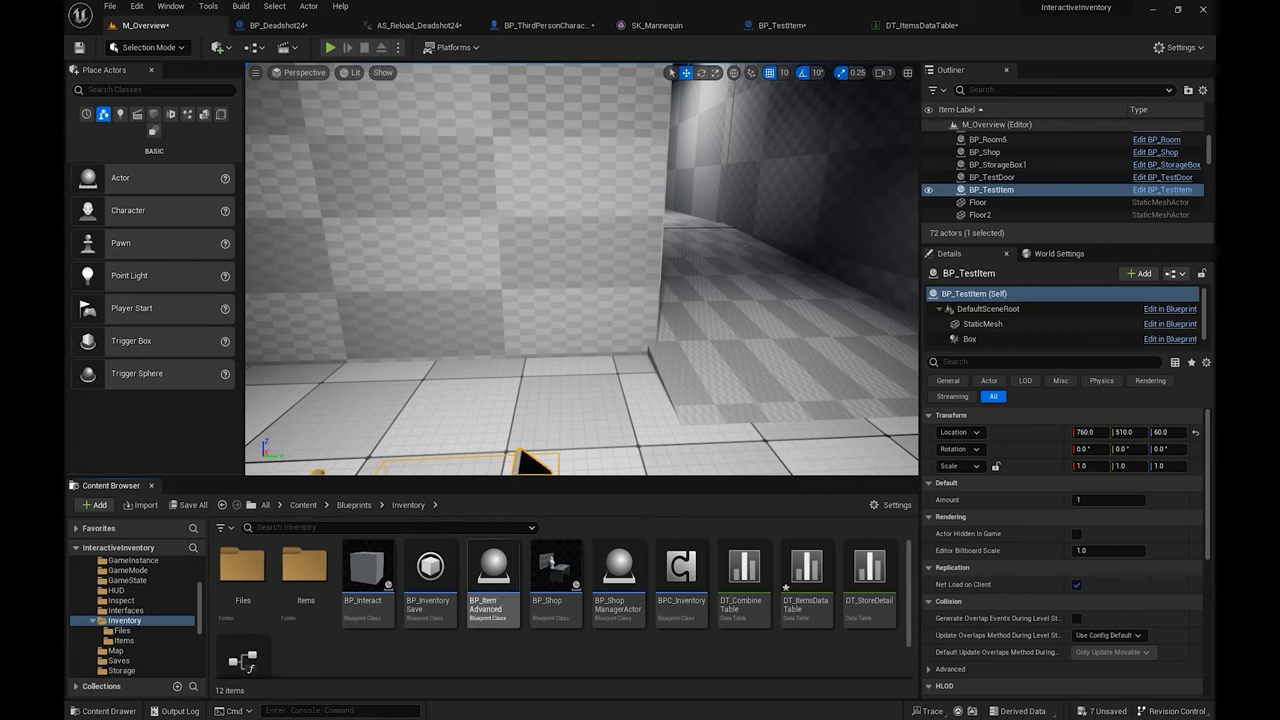
double_click(244, 582)
key(alt+Left)
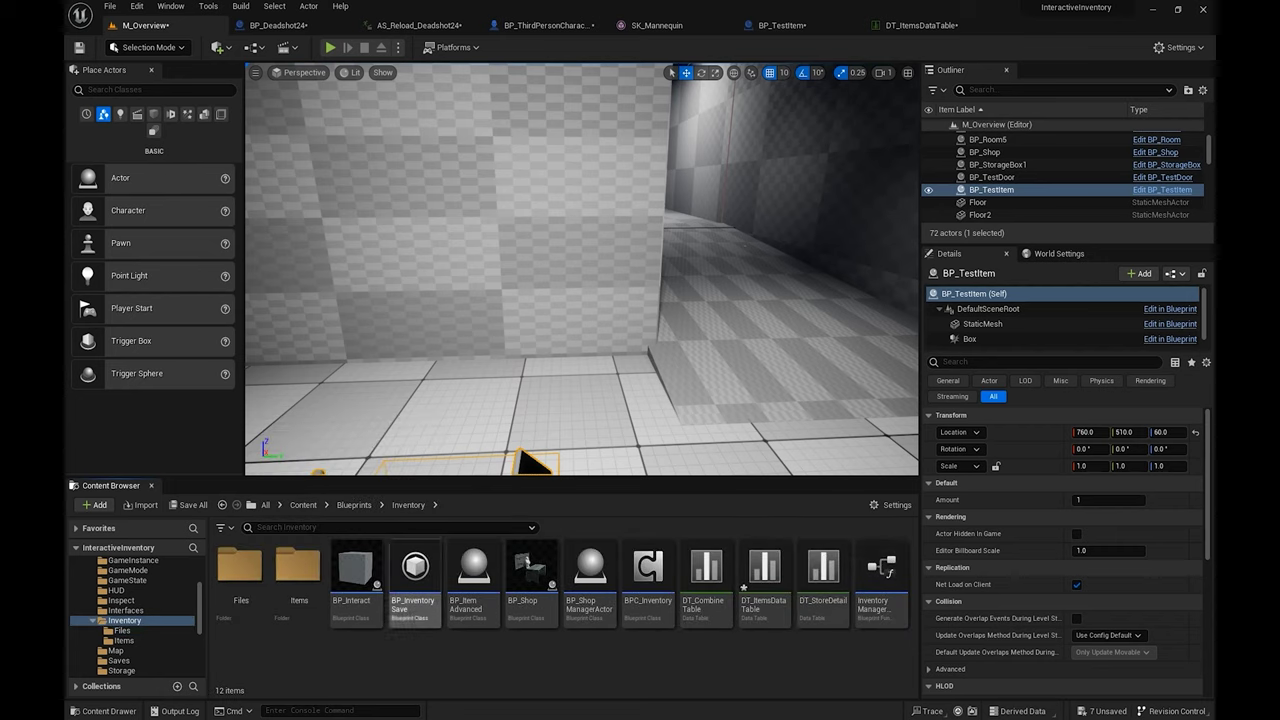
click(354, 505)
scroll(807, 585, down, 2)
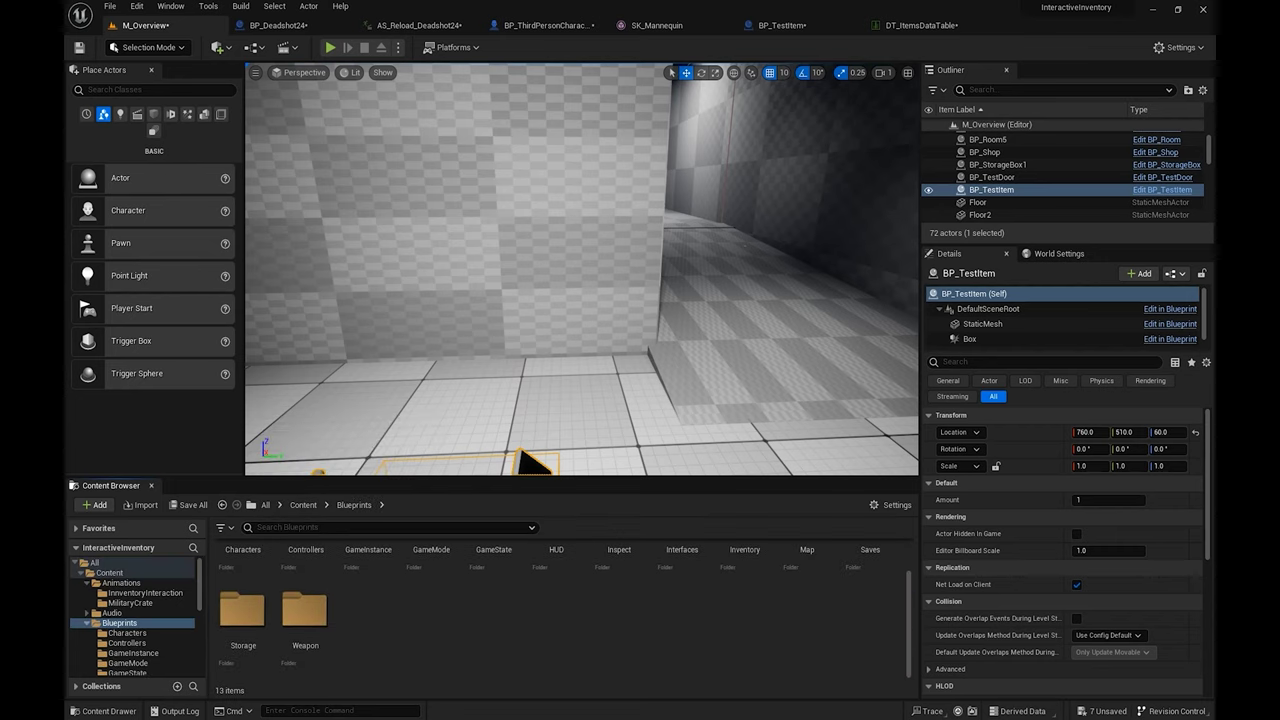
click(303, 622)
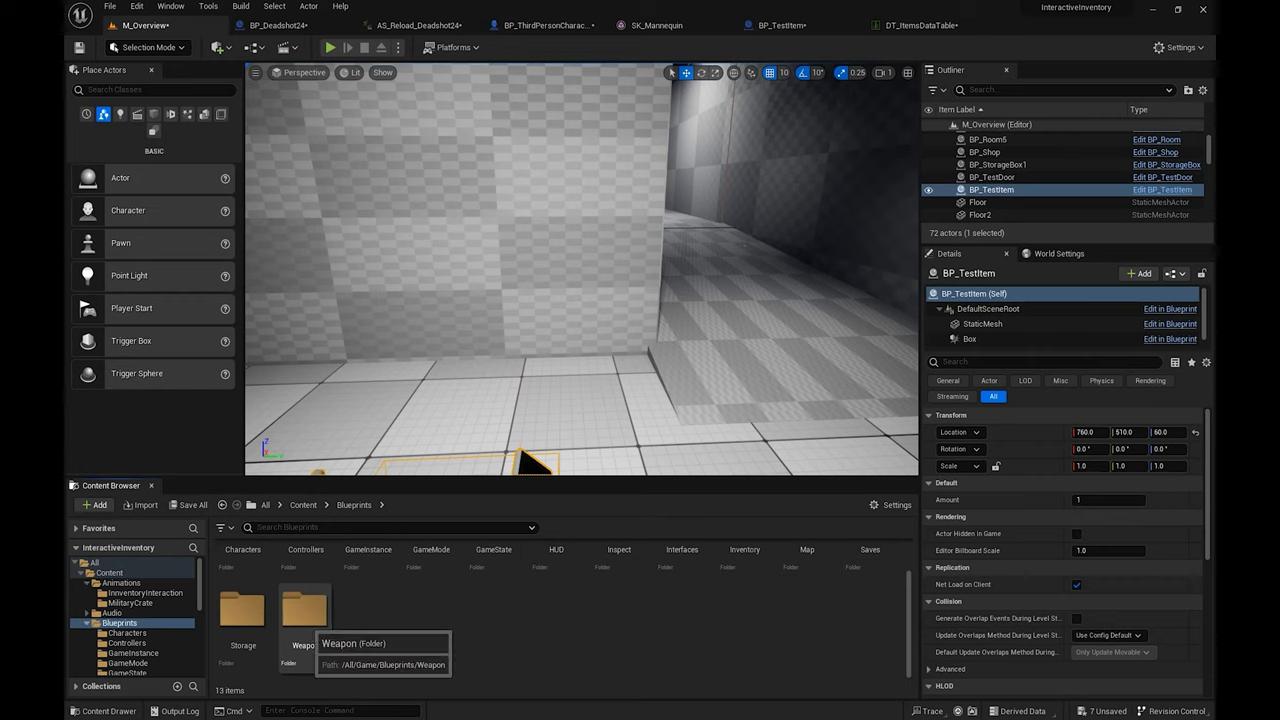
double_click(305, 625)
double_click(356, 575)
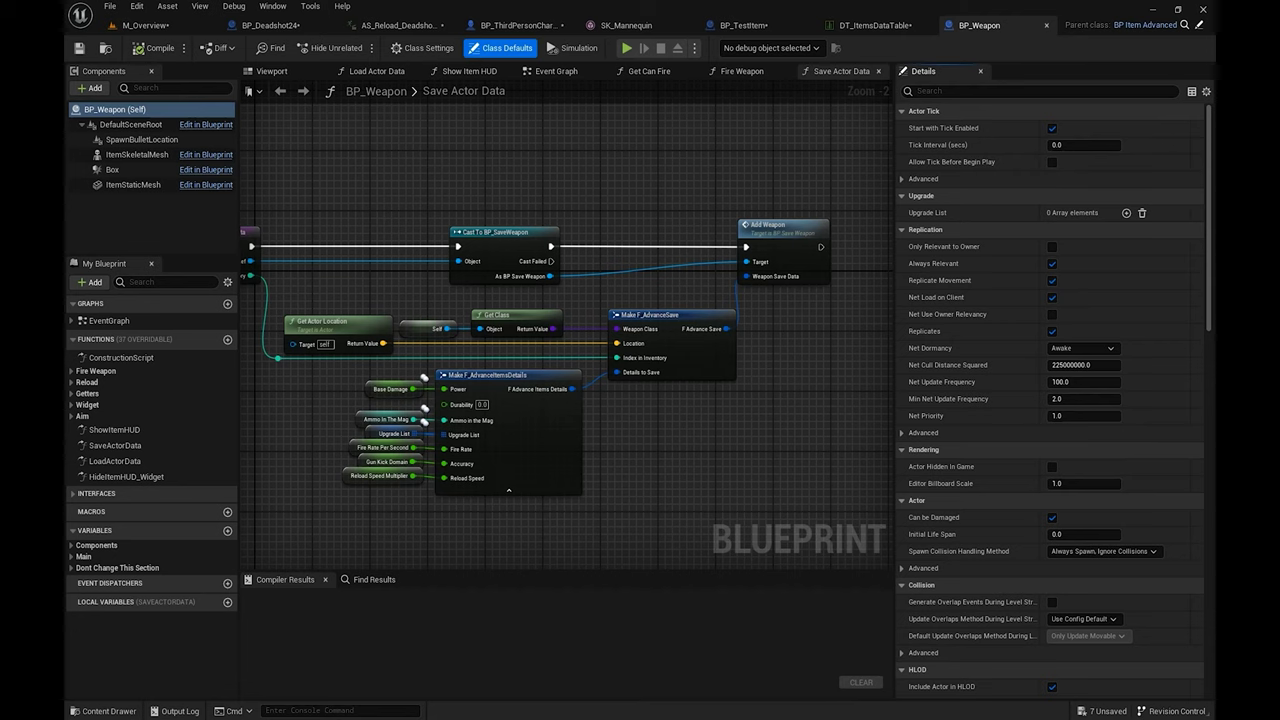
Step: Examine the Save Actor Data function graph of BP_Weapon
right_drag(250, 417, 346, 364)
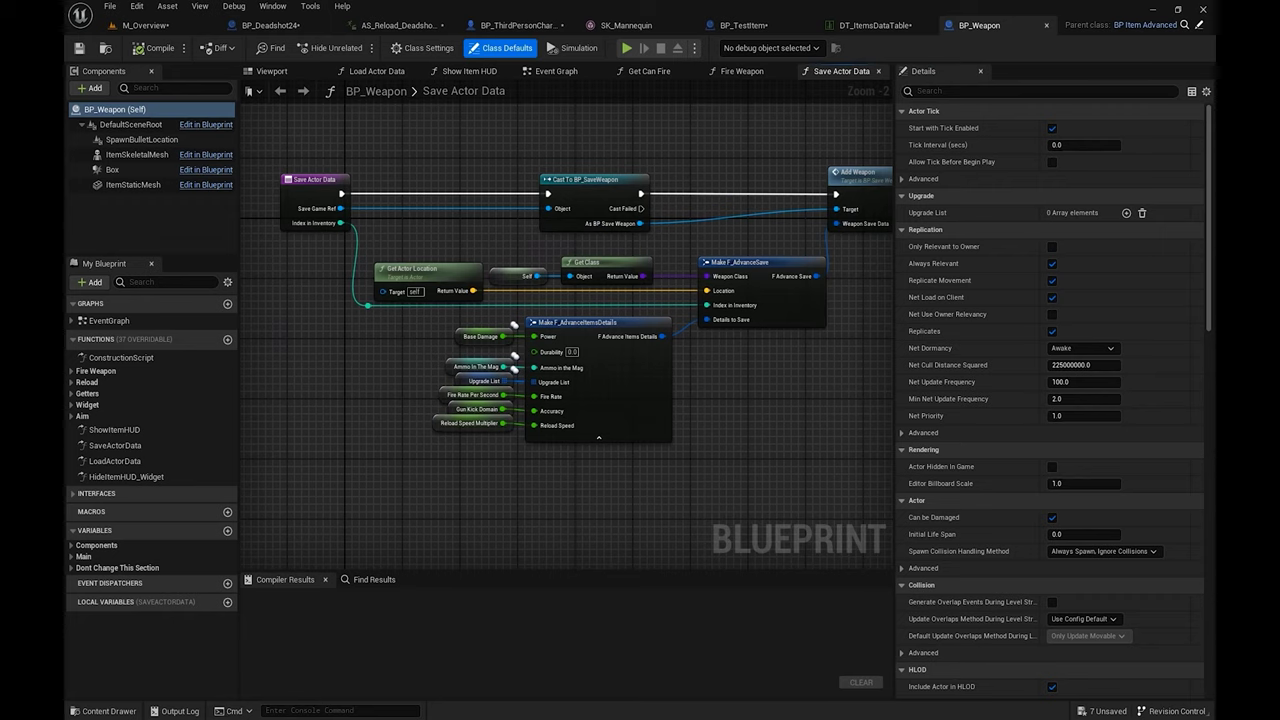
scroll(425, 398, up, 1)
scroll(465, 364, down, 1)
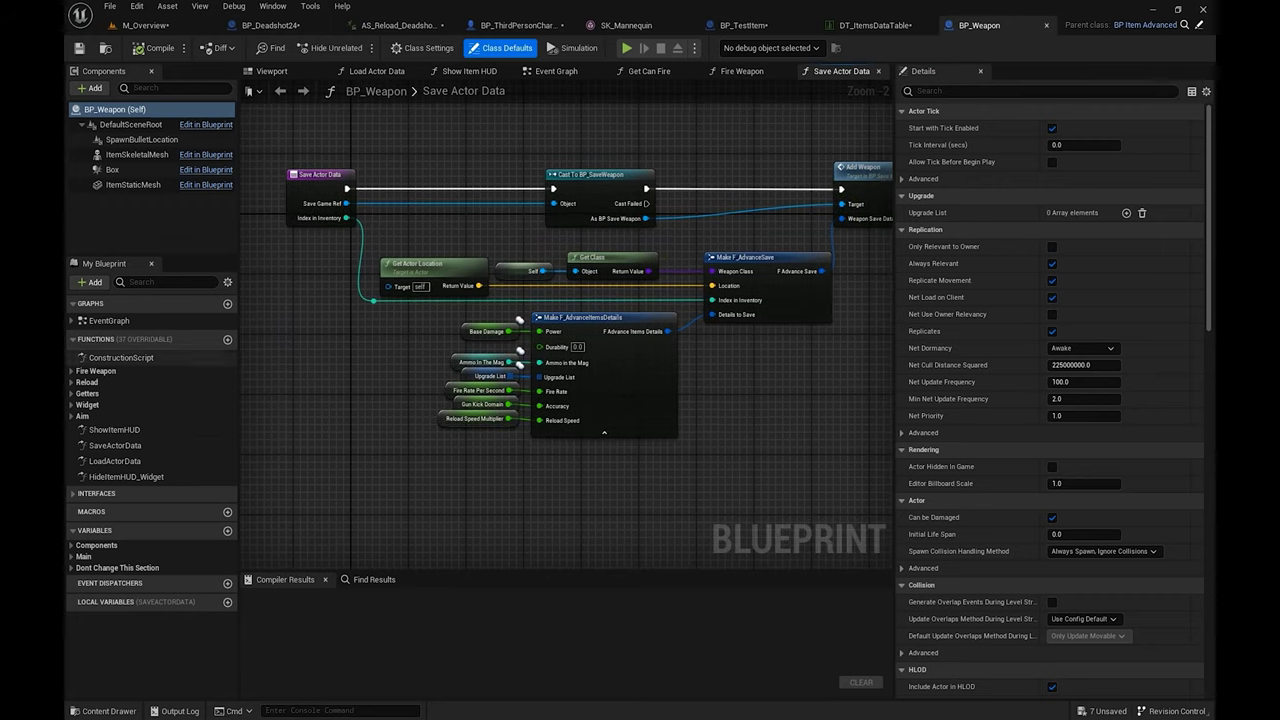
Step: Examine BP_Weapon's event graph with its reload and firing sections, plus its class defaults and viewport
double_click(110, 321)
scroll(440, 308, up, 2)
right_drag(480, 295, 591, 411)
scroll(470, 344, up, 4)
scroll(696, 450, down, 2)
scroll(632, 428, down, 1)
scroll(642, 418, up, 2)
scroll(710, 425, down, 1)
right_drag(710, 425, 541, 365)
right_drag(784, 374, 704, 364)
scroll(704, 364, down, 2)
right_drag(604, 498, 690, 285)
scroll(690, 285, up, 1)
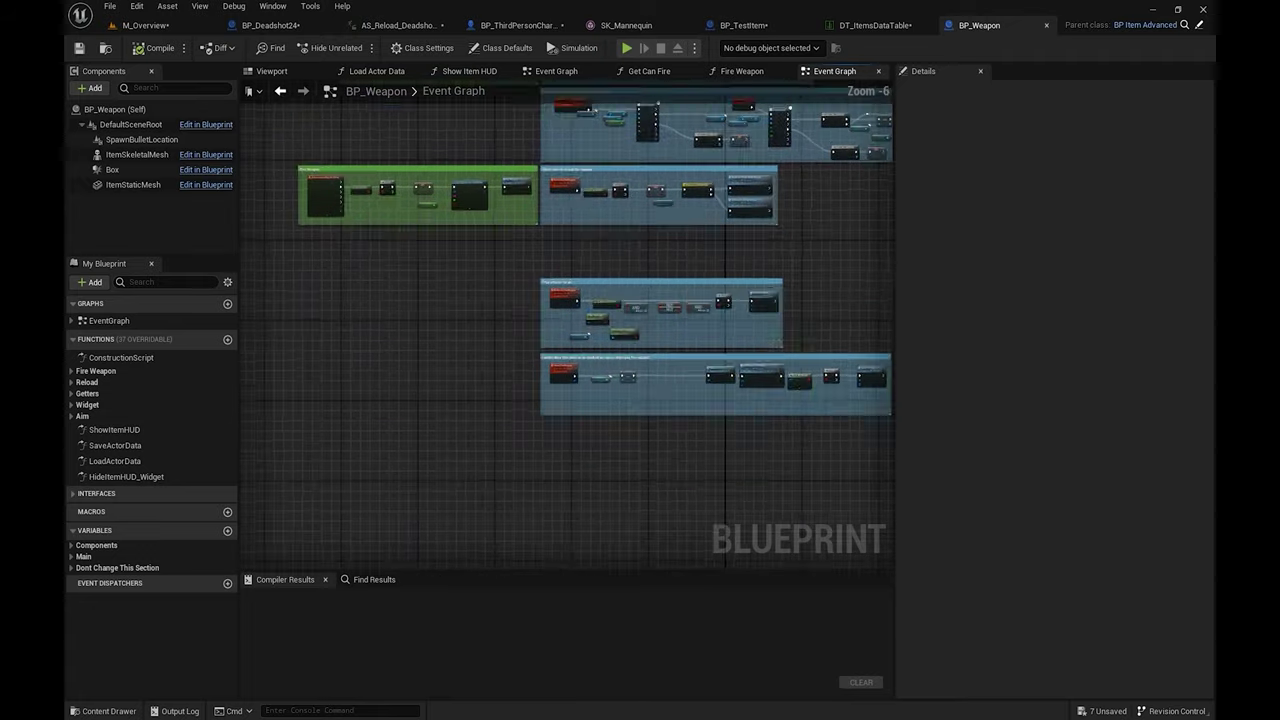
scroll(776, 341, up, 2)
scroll(706, 321, down, 1)
scroll(743, 317, up, 1)
right_drag(775, 312, 740, 437)
scroll(743, 317, down, 1)
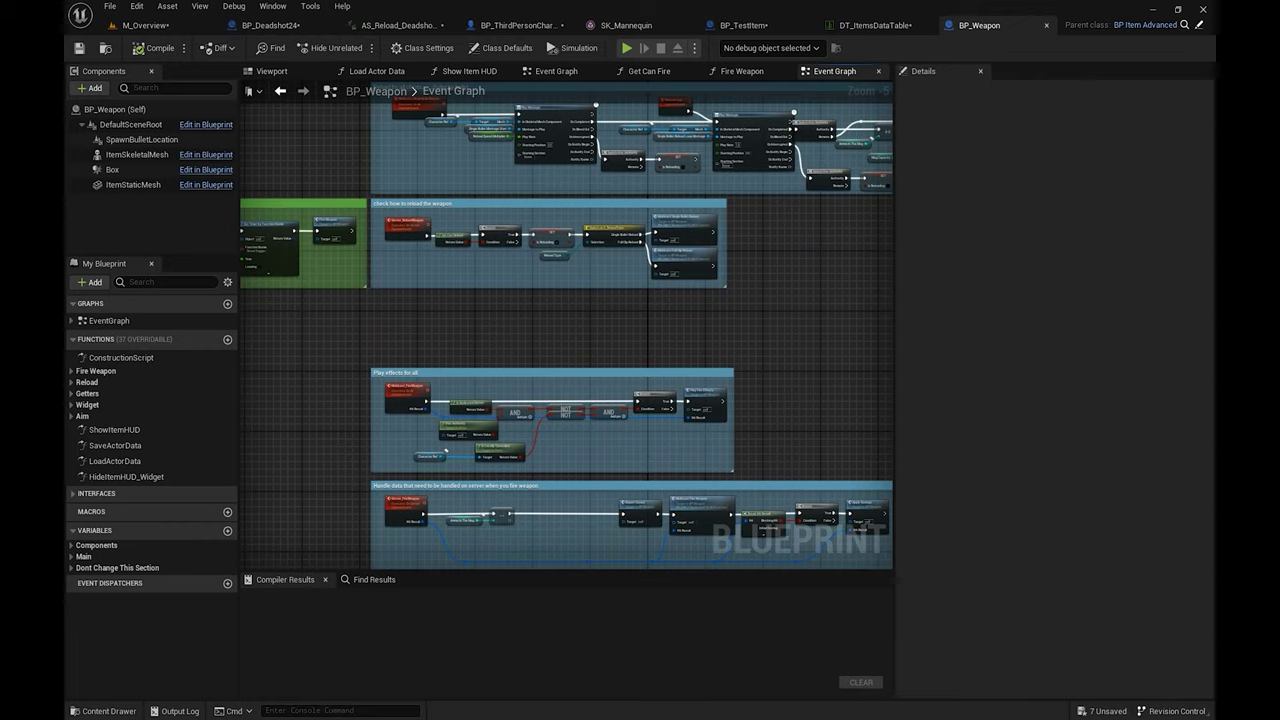
right_drag(420, 320, 503, 344)
click(502, 48)
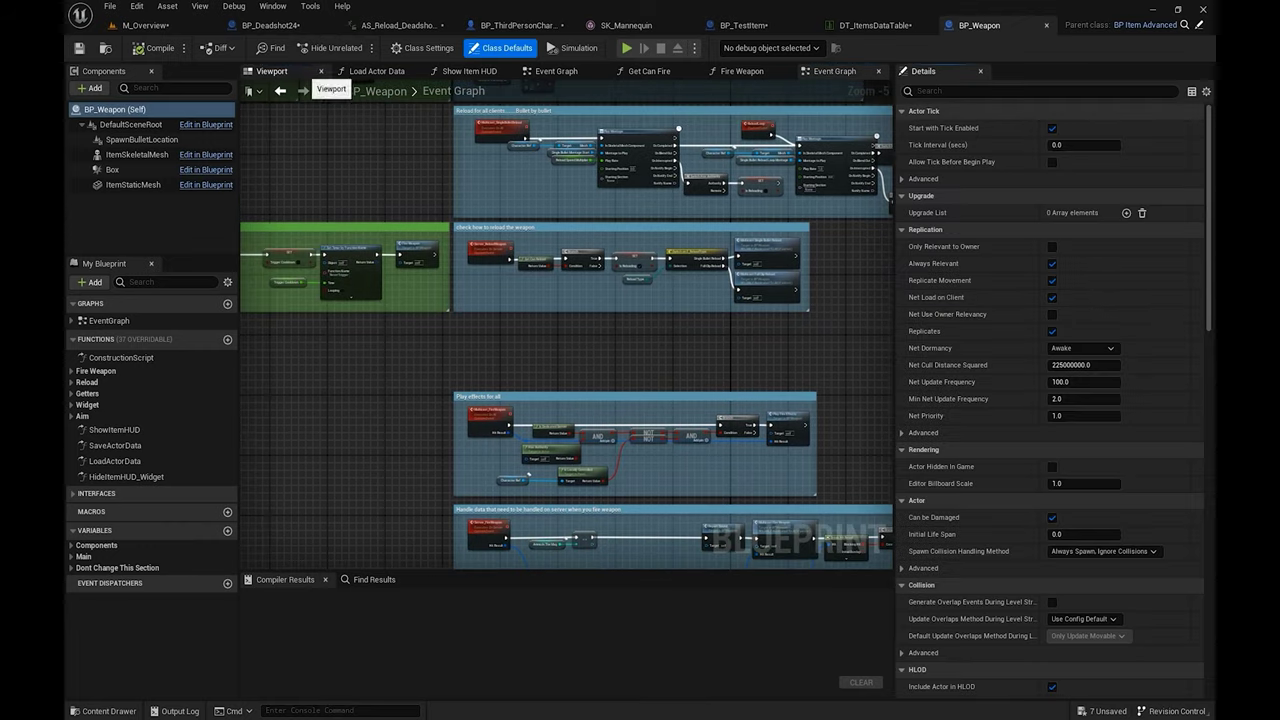
click(271, 71)
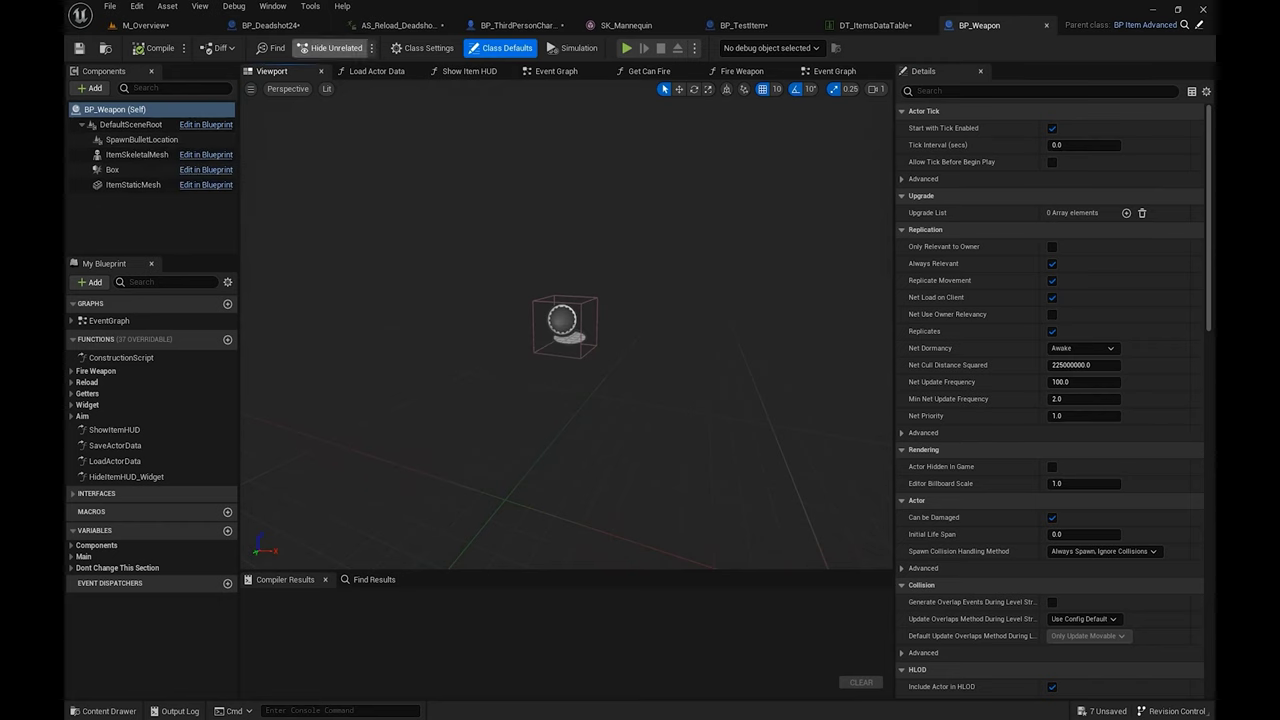
Step: Return to the M_Overview level and check the blueprint class actions available for BP_Weapon, without choosing one
click(145, 25)
right_click(356, 595)
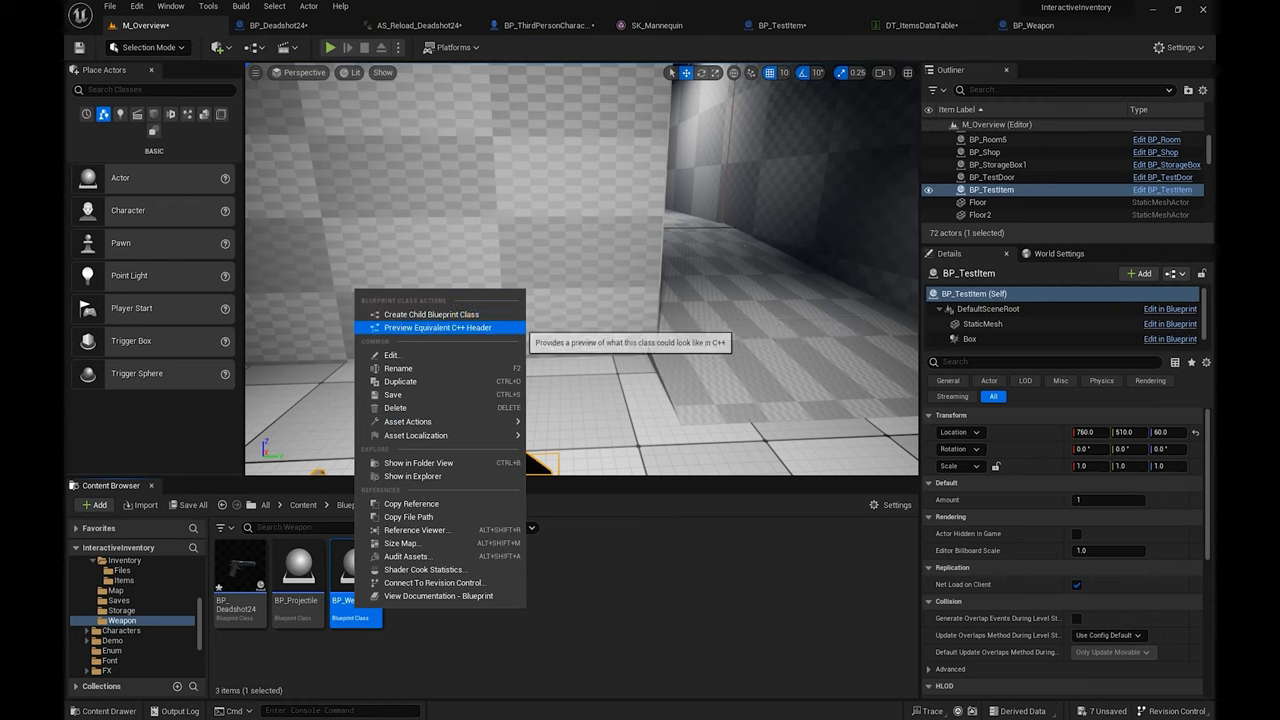
click(450, 645)
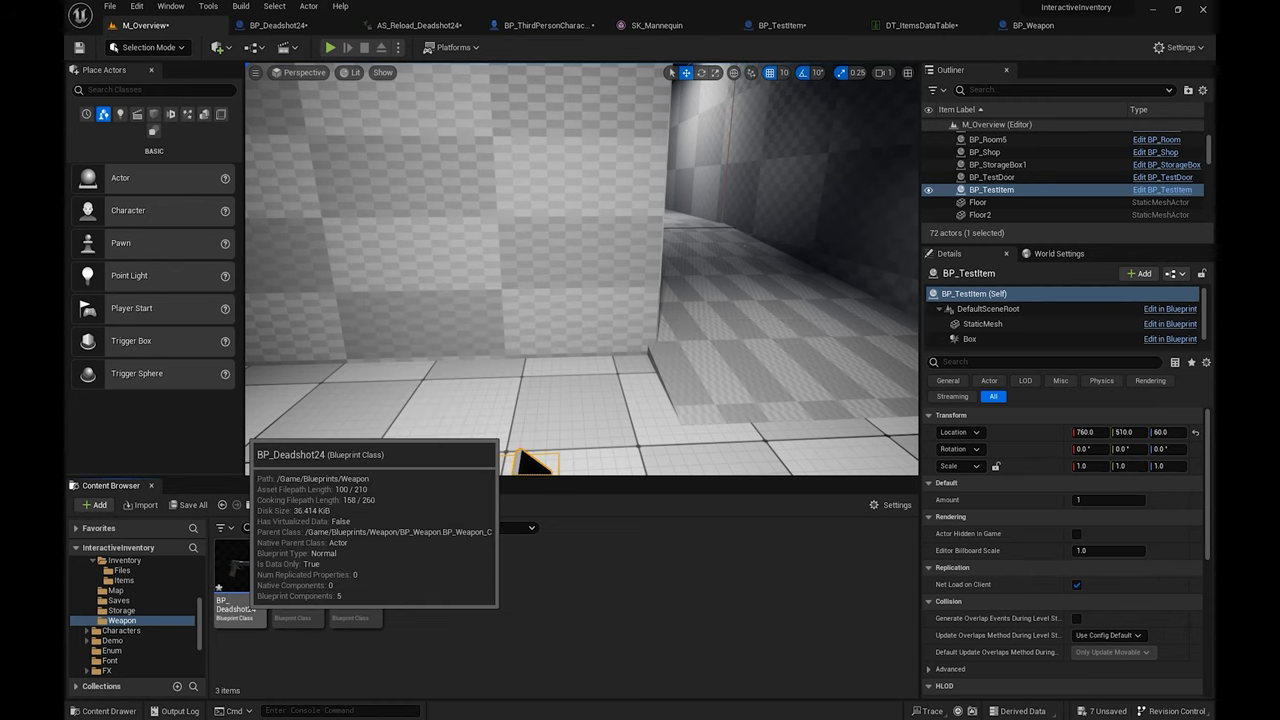
Step: Open BP_Deadshot24, clear its details filter, and collapse the Main subcategories except the first Properties group
double_click(239, 586)
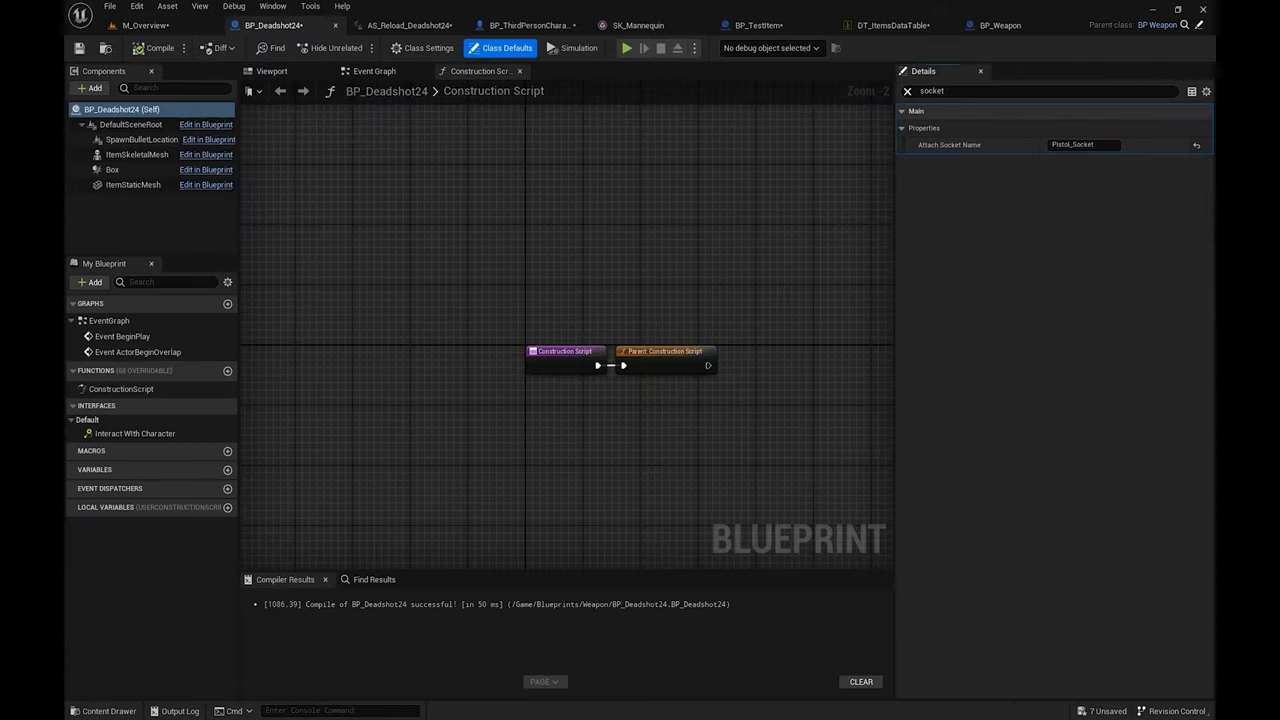
click(907, 91)
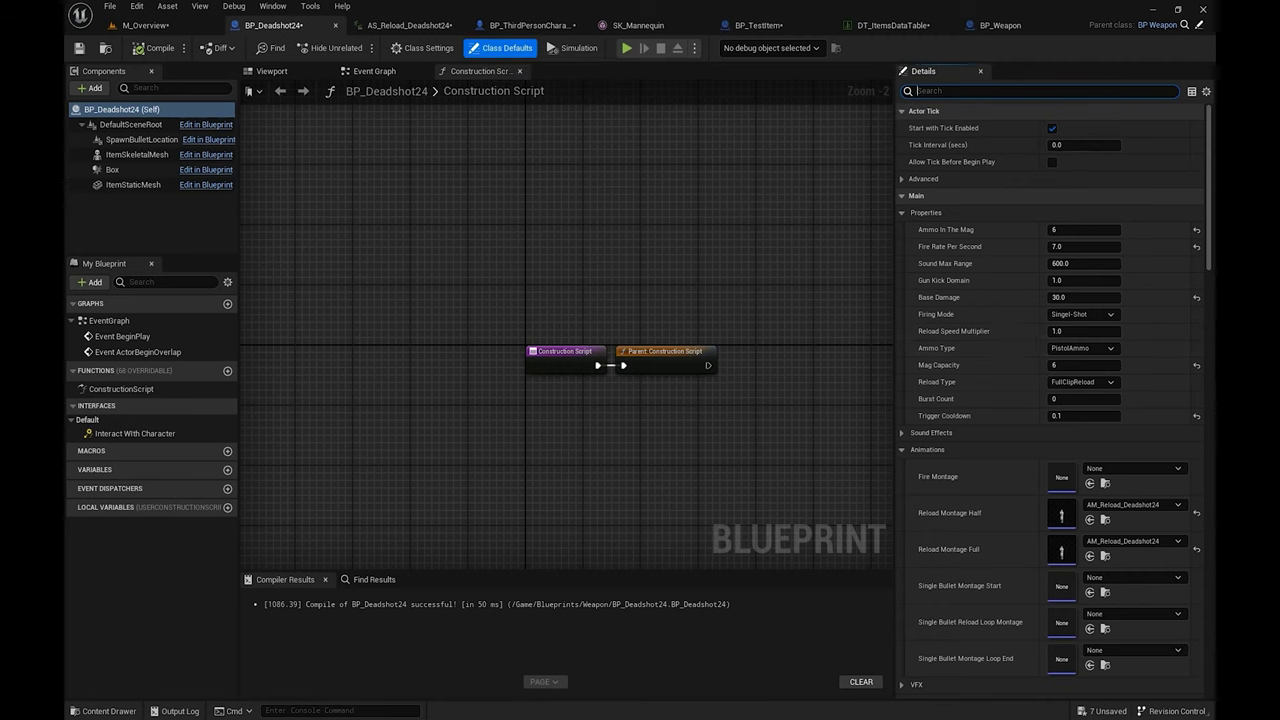
click(903, 213)
click(927, 246)
click(916, 263)
click(902, 263)
click(902, 280)
click(902, 280)
click(902, 297)
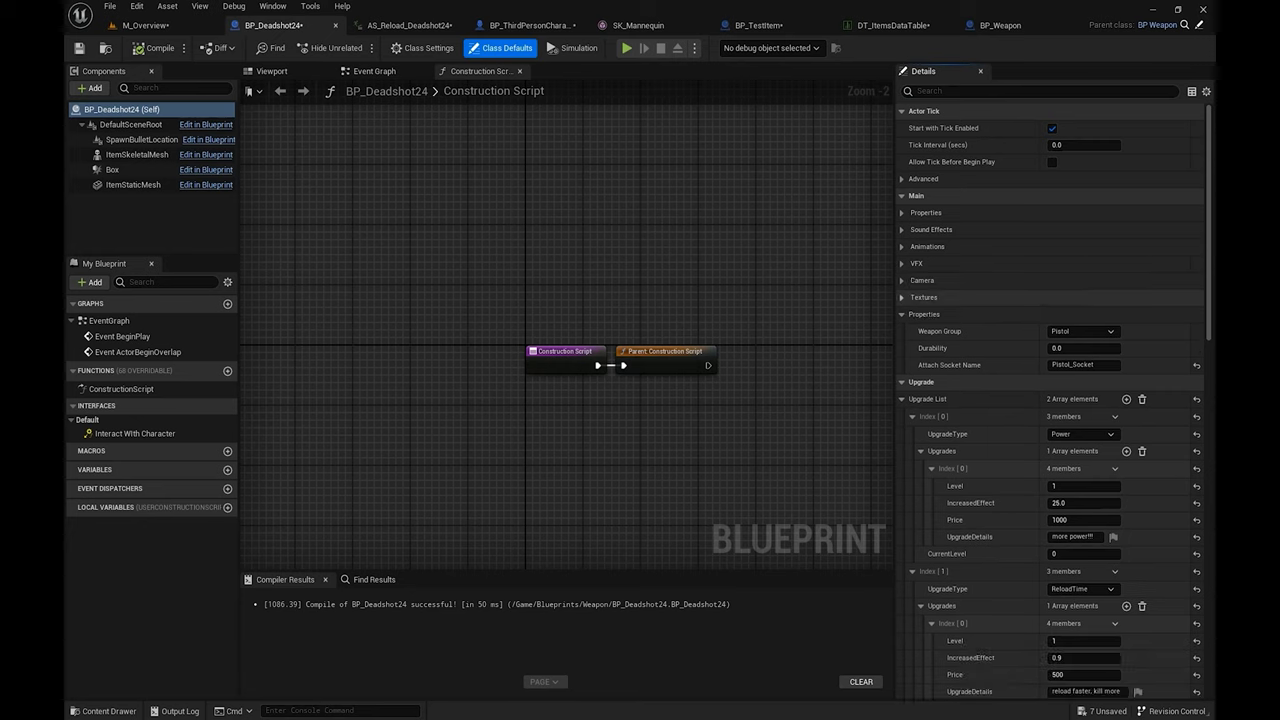
click(902, 314)
click(902, 213)
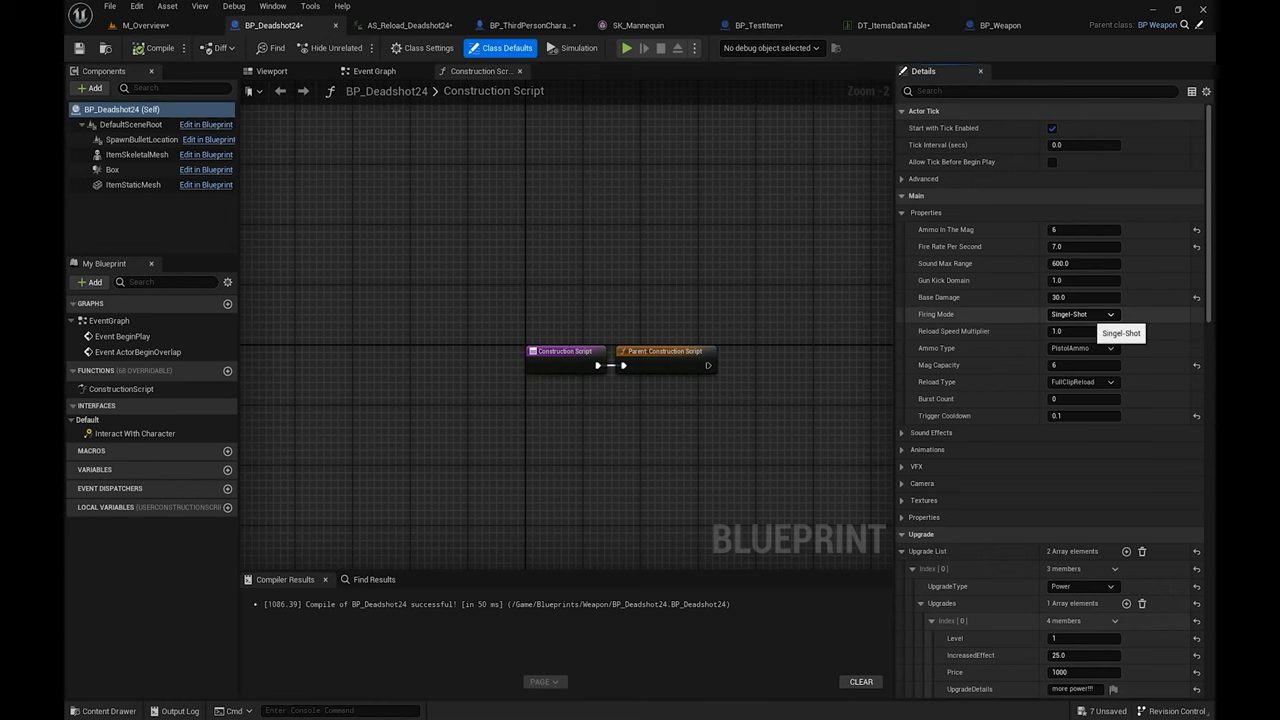
Step: Look through the Firing Mode and Ammo Type options of BP_Deadshot24 without changing them
click(1086, 315)
click(1086, 315)
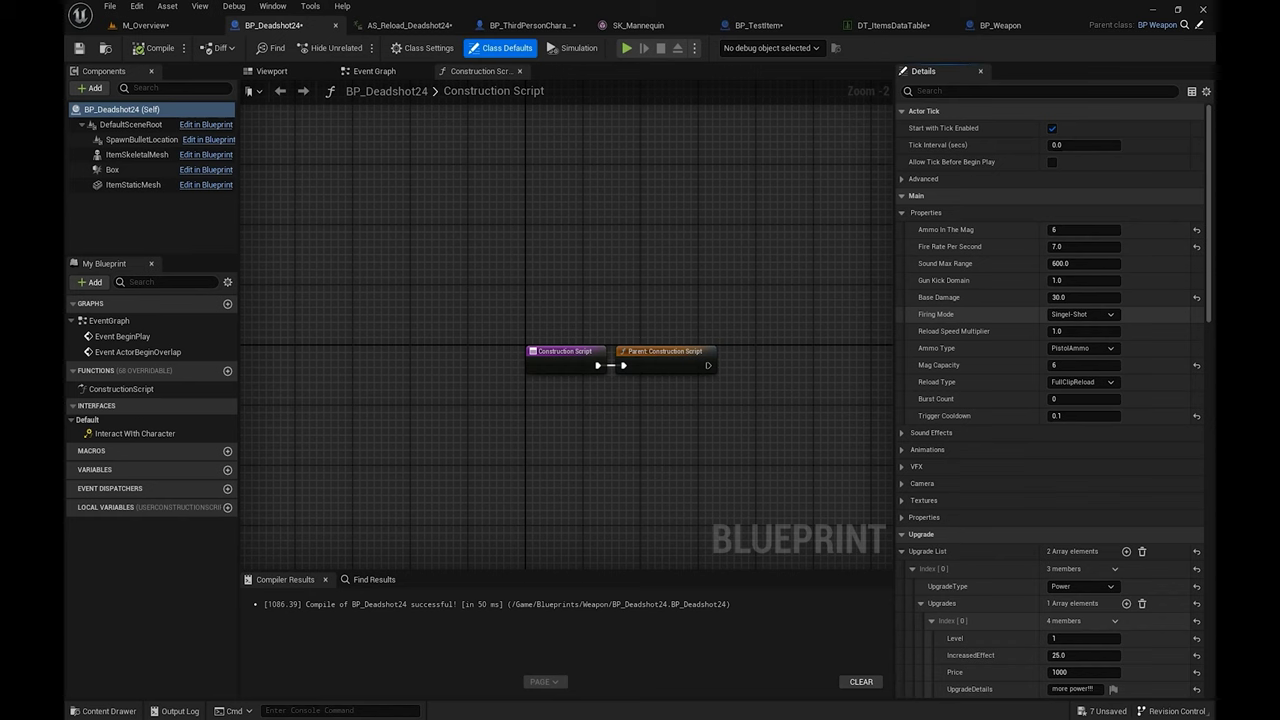
click(1081, 314)
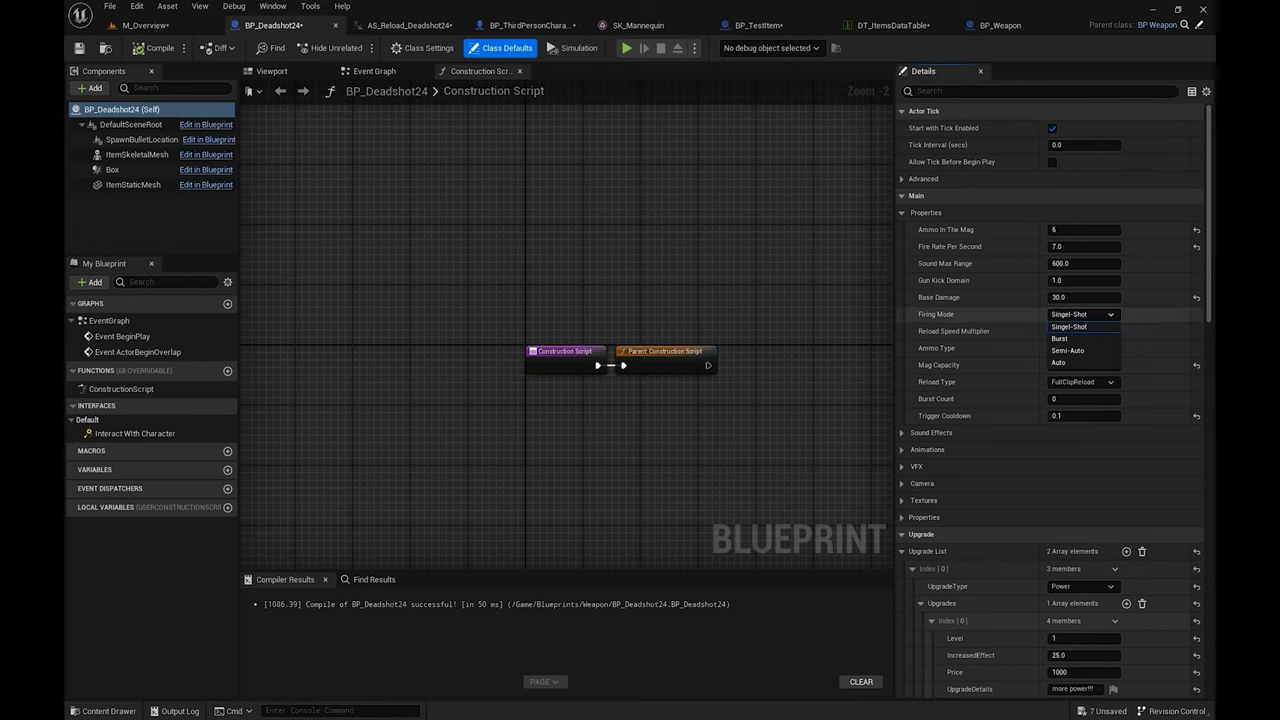
click(1079, 313)
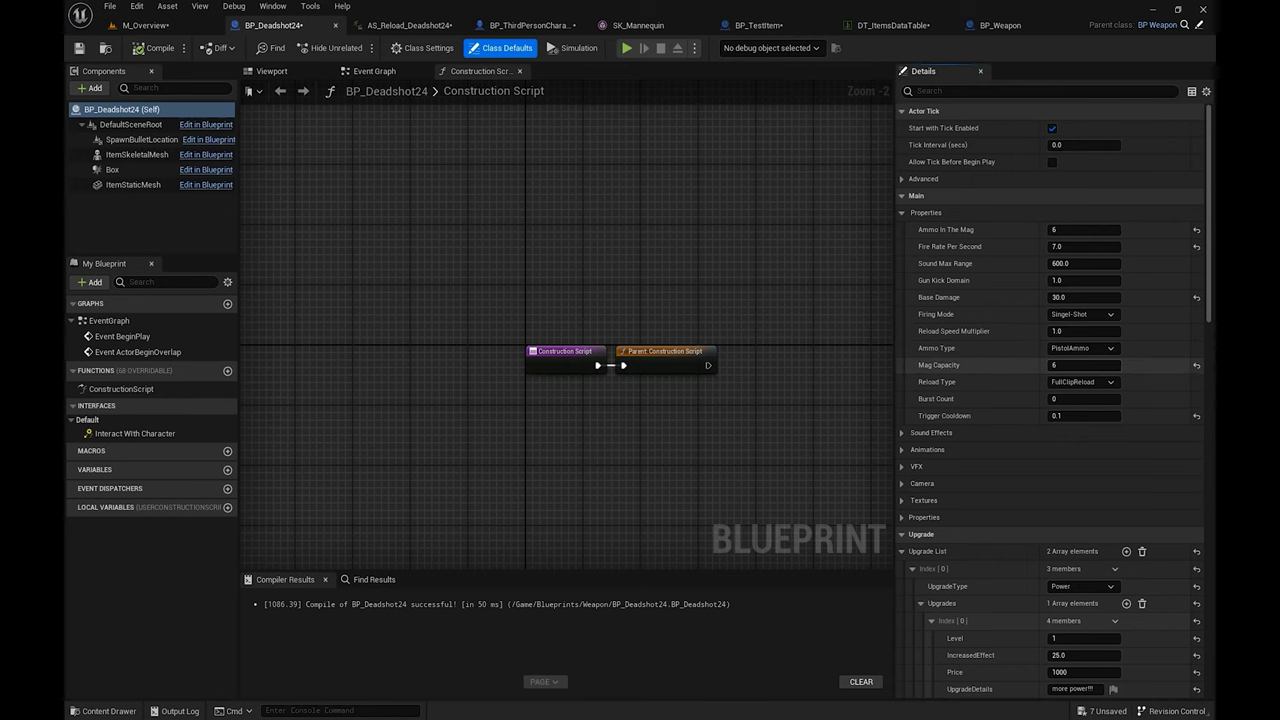
click(1097, 348)
click(1097, 348)
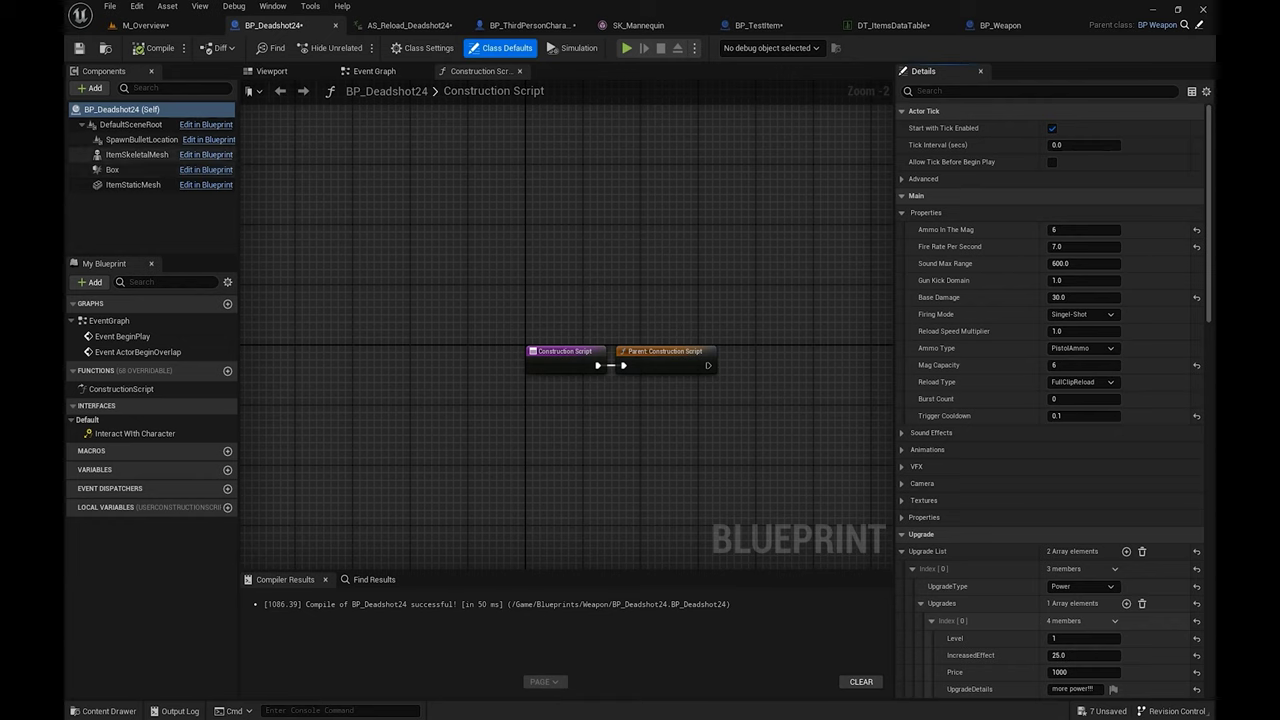
Step: Inspect BP_Deadshot24's ItemSkeletalMesh and ItemStaticMesh components, and return to the class defaults
click(134, 155)
click(133, 185)
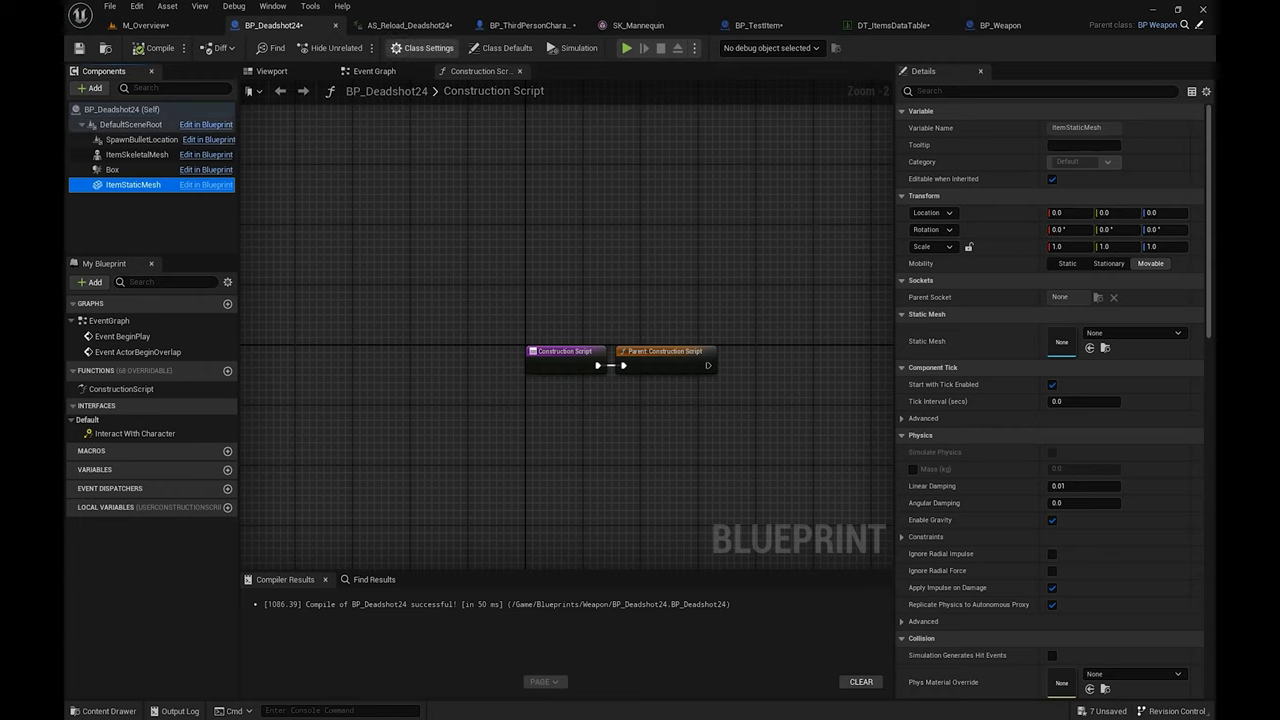
click(422, 48)
click(501, 48)
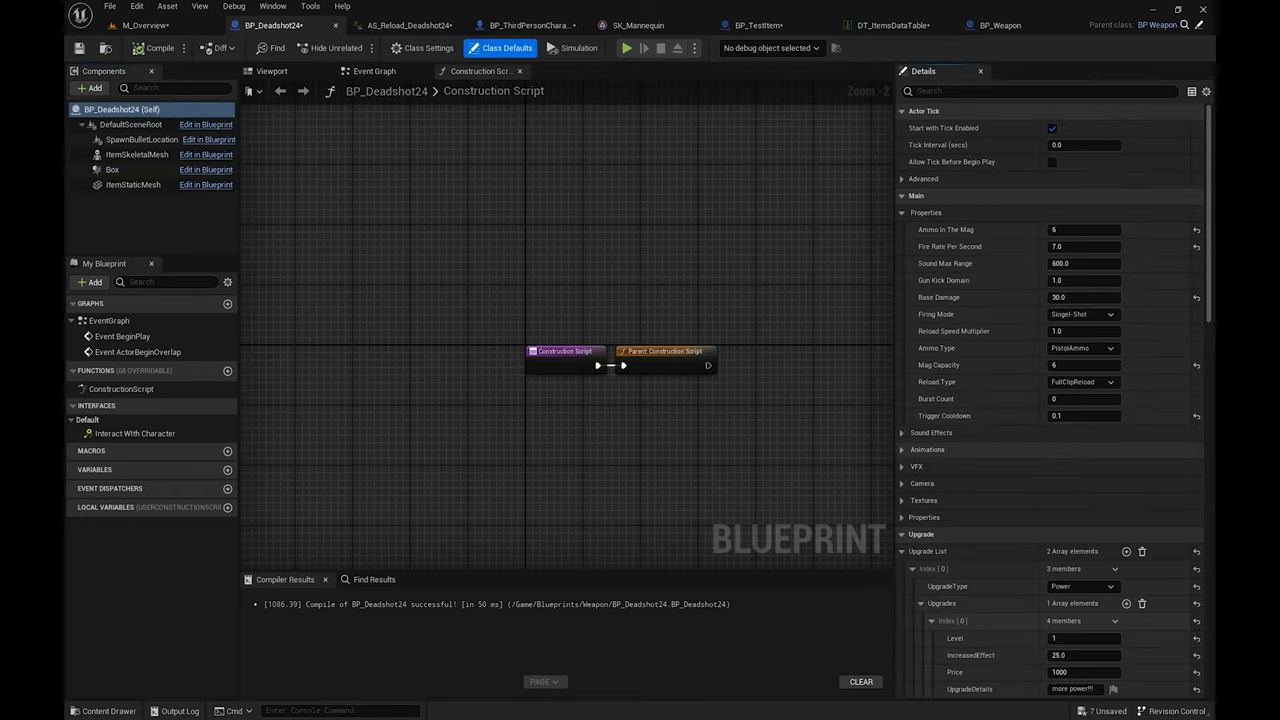
Step: Expand Sound Effects and look through the remaining class default categories of BP_Deadshot24
click(931, 433)
scroll(931, 450, down, 1)
click(927, 503)
scroll(960, 514, down, 5)
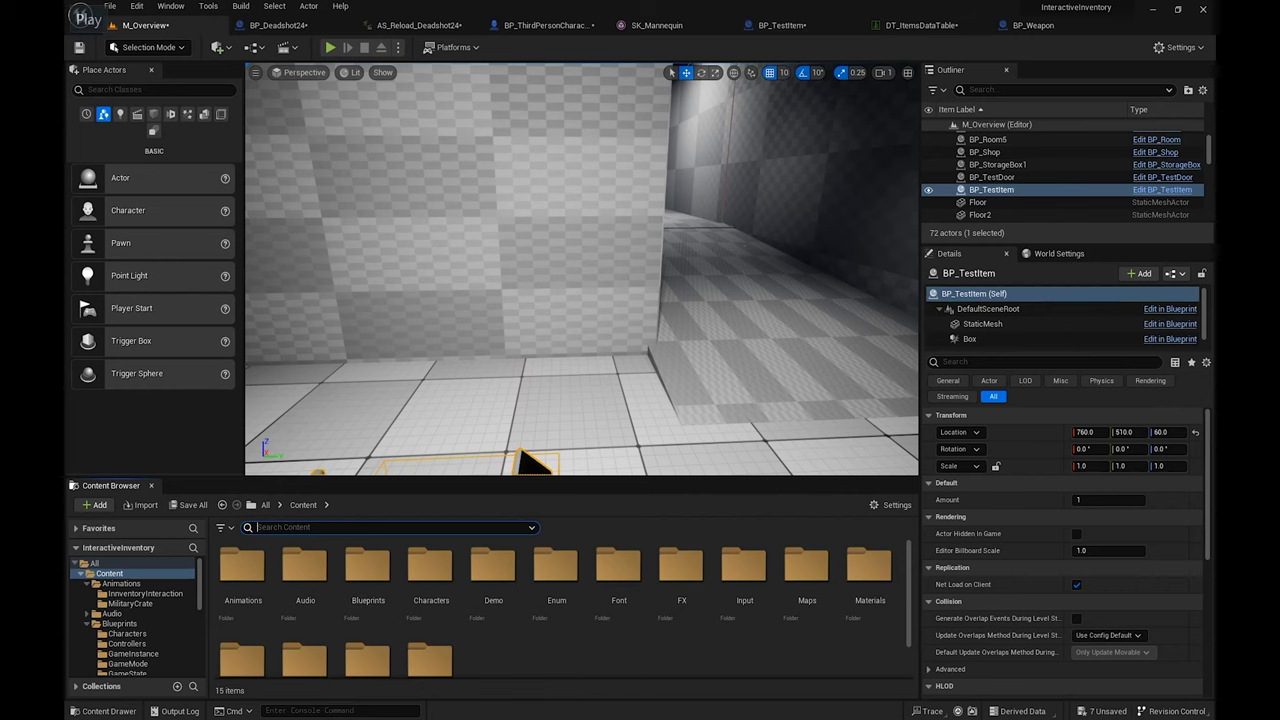
Step: Search the project content for "combine" and open DT_CombineTable
scroll(368, 590, down, 1)
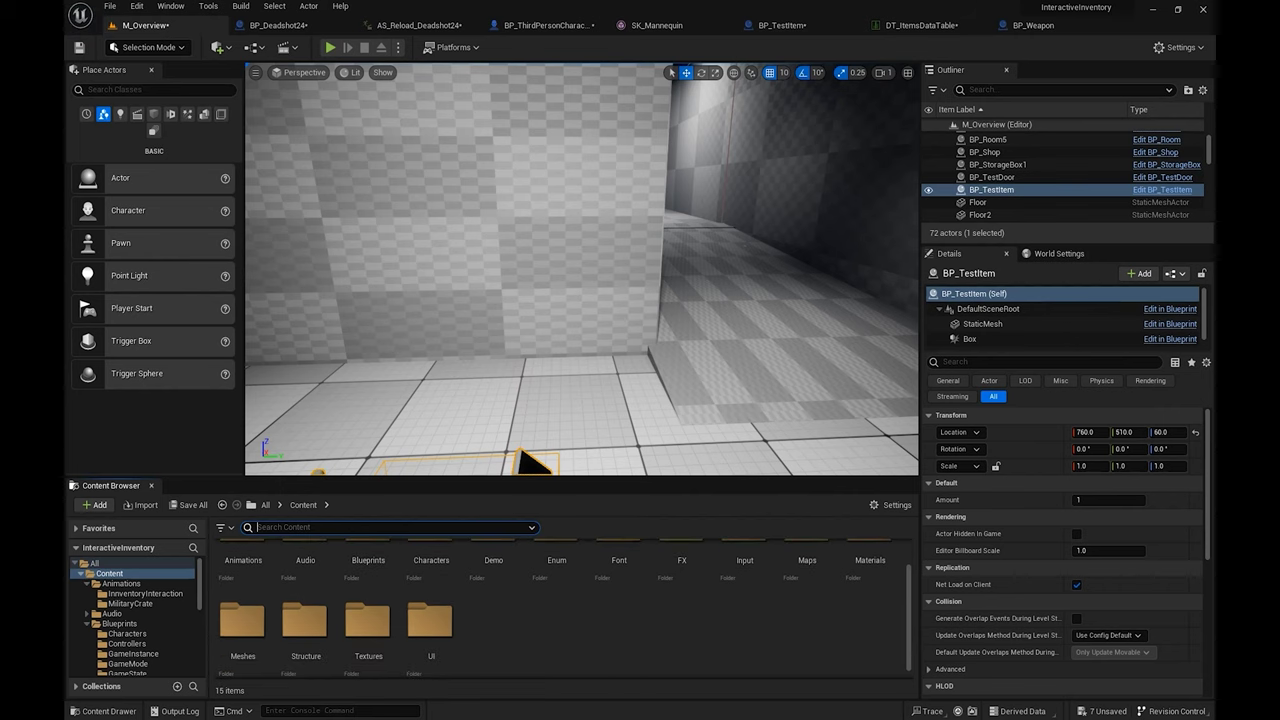
scroll(564, 600, up, 1)
text(combine)
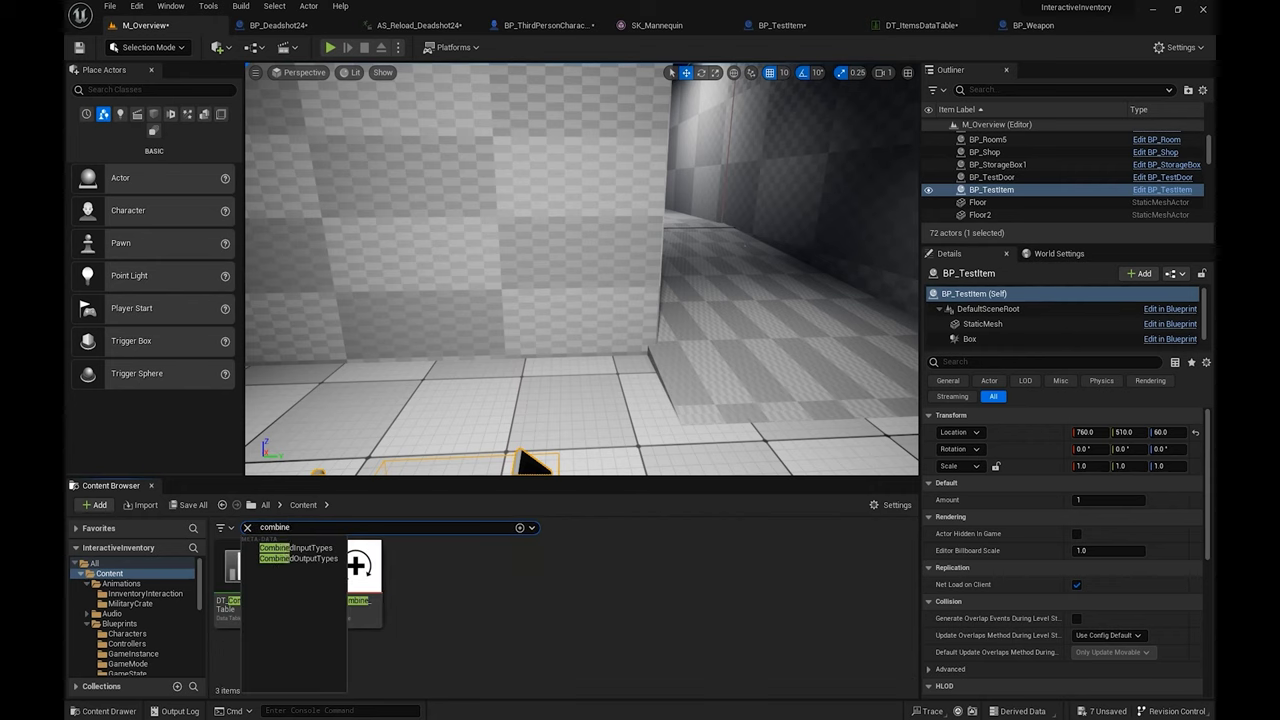
key(Return)
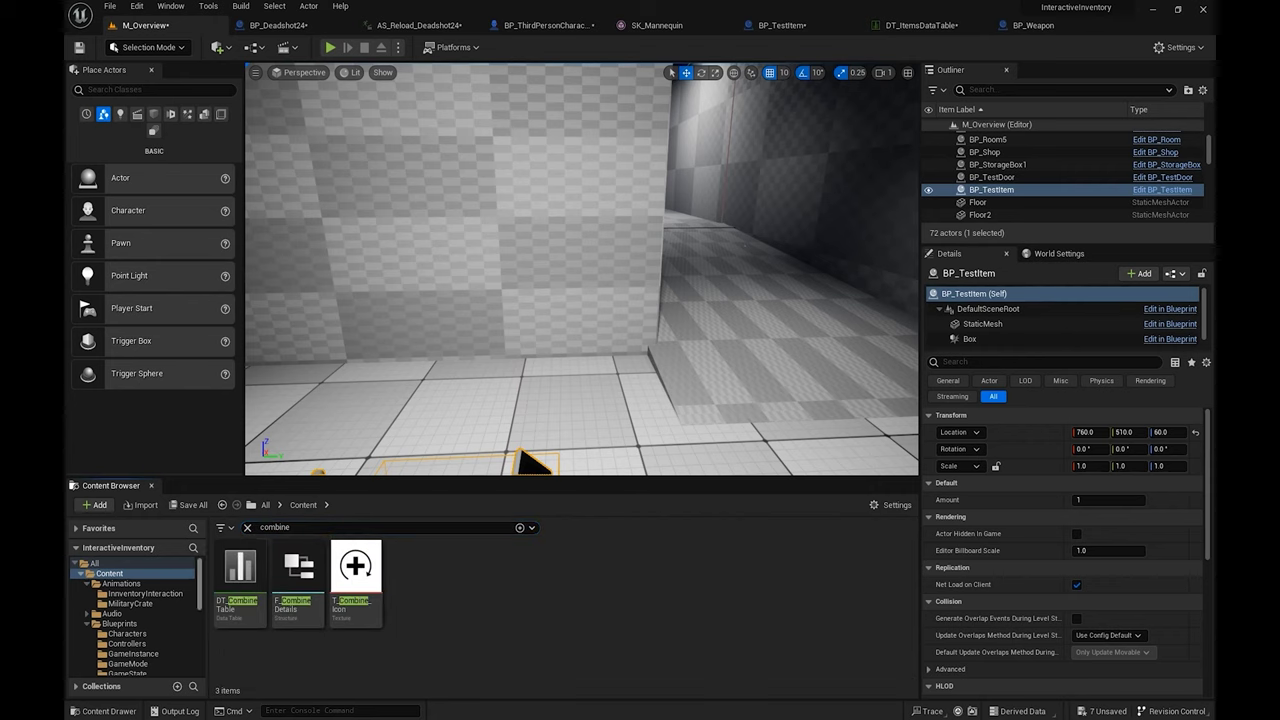
double_click(250, 592)
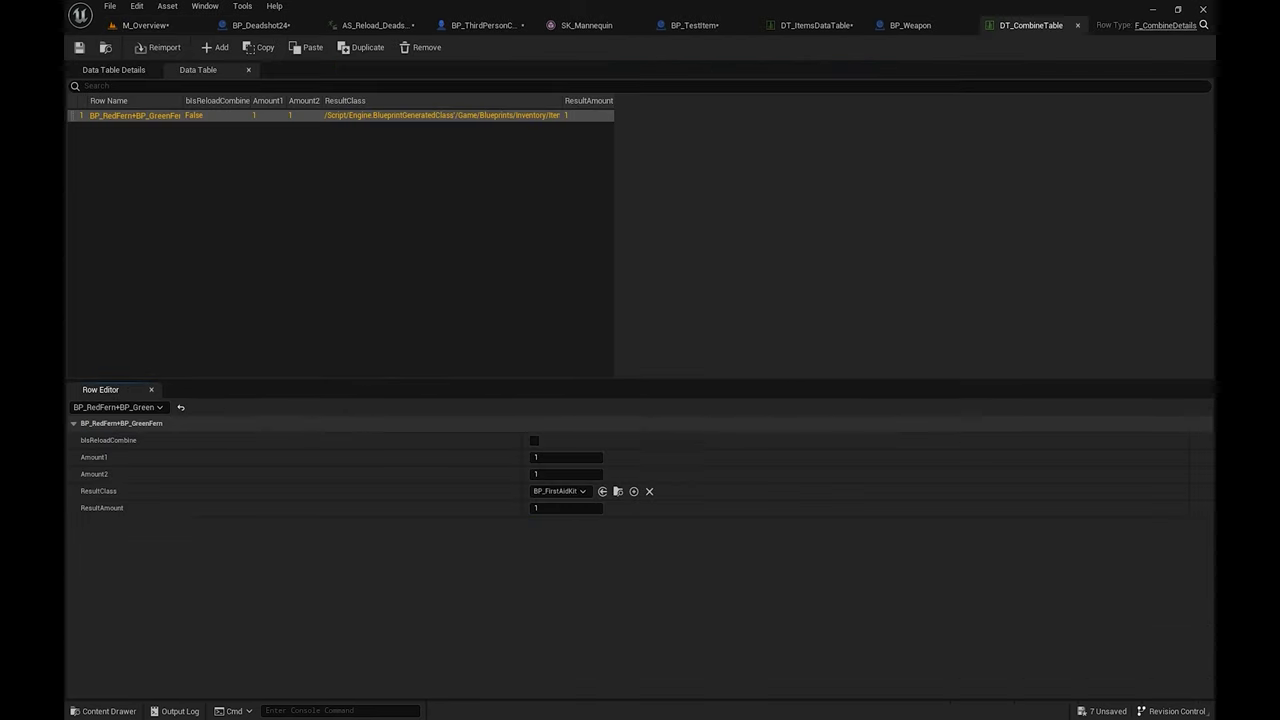
Step: Widen the DT_CombineTable columns until the full row name is readable, and deselect the row
drag(614, 101, 714, 101)
drag(182, 101, 201, 101)
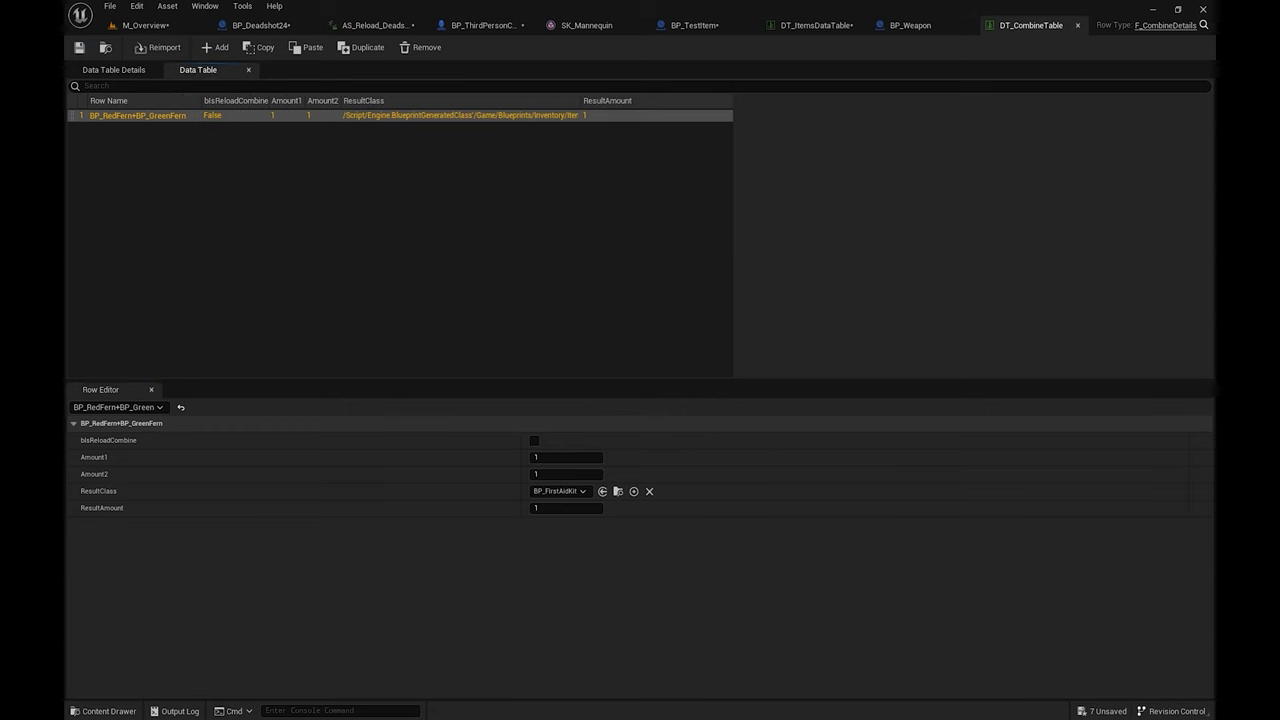
click(400, 230)
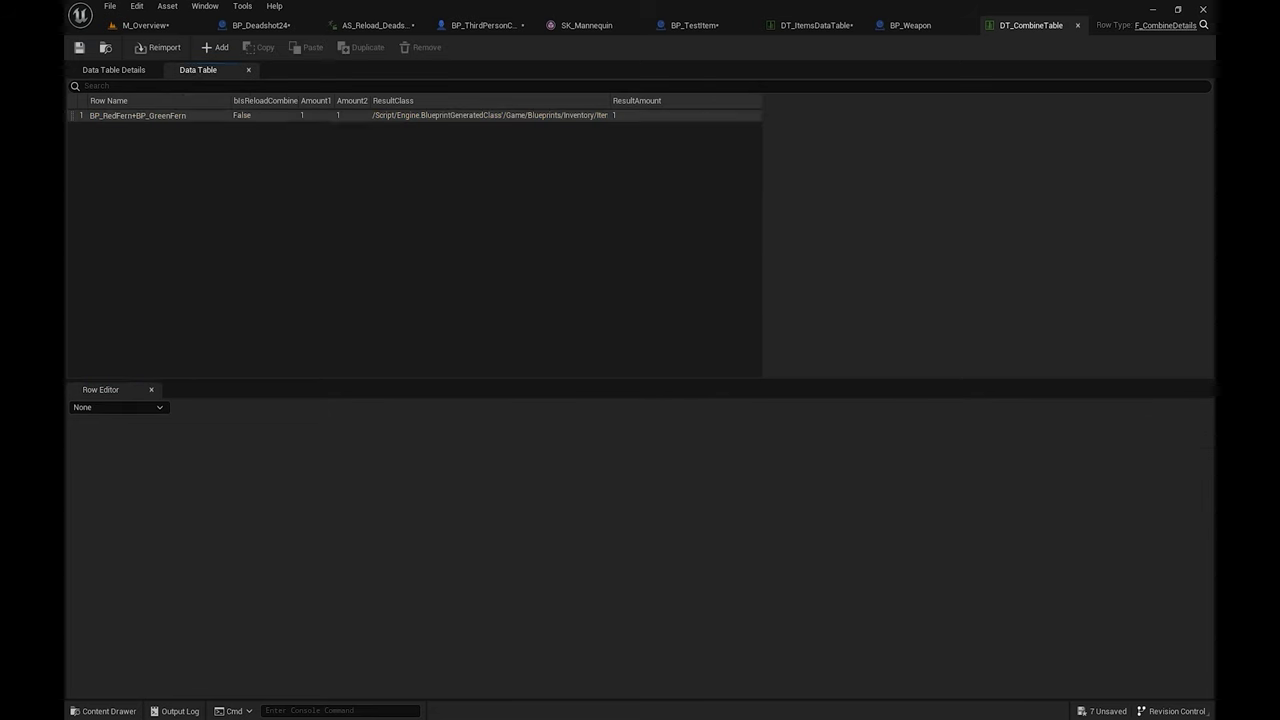
Step: Add a new row to DT_CombineTable, open its row name for editing, and leave the name as it is
click(214, 47)
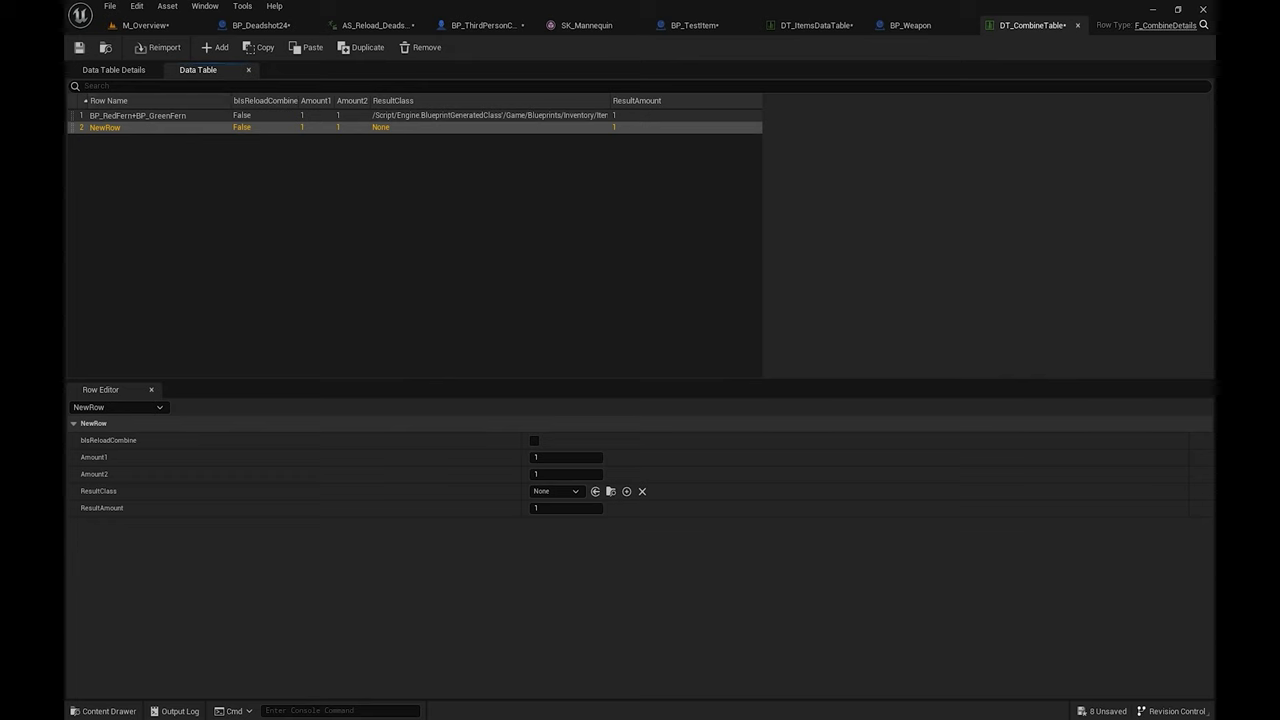
click(106, 127)
click(106, 127)
double_click(106, 127)
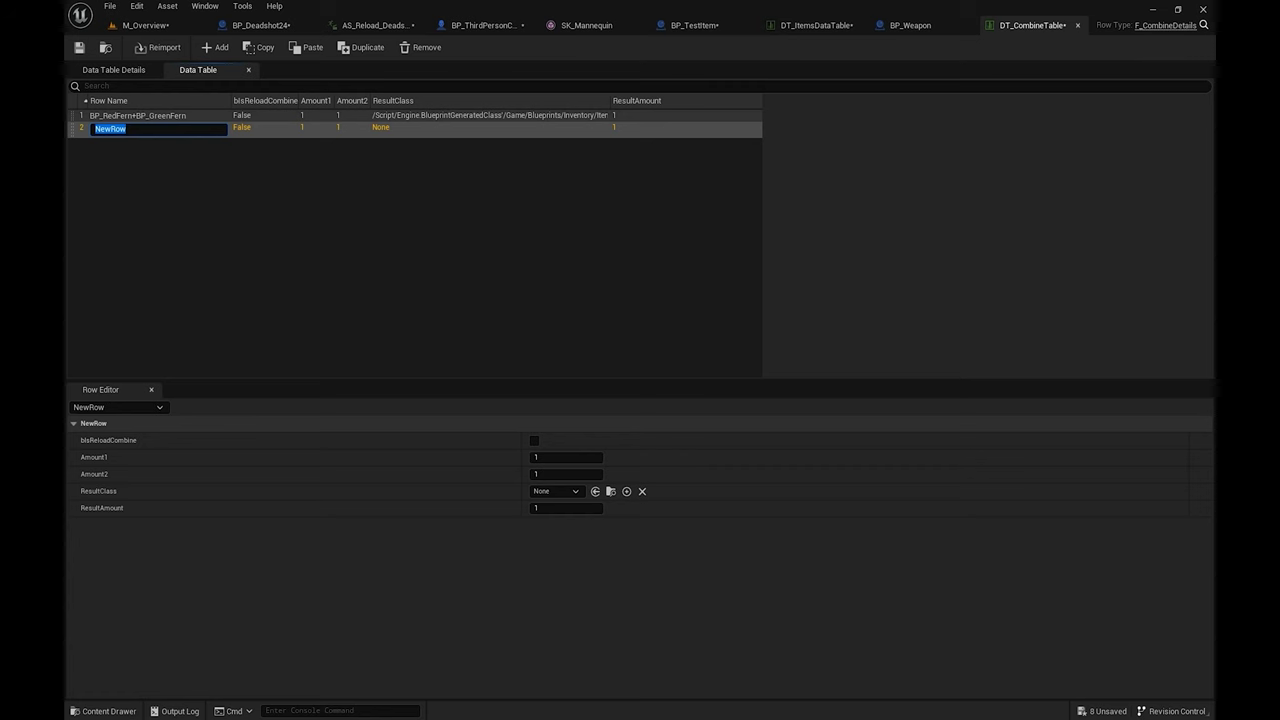
click(300, 200)
Step: Set ResultAmount to 2 for the BP_RedFern+BP_GreenFern recipe and save the table
click(138, 115)
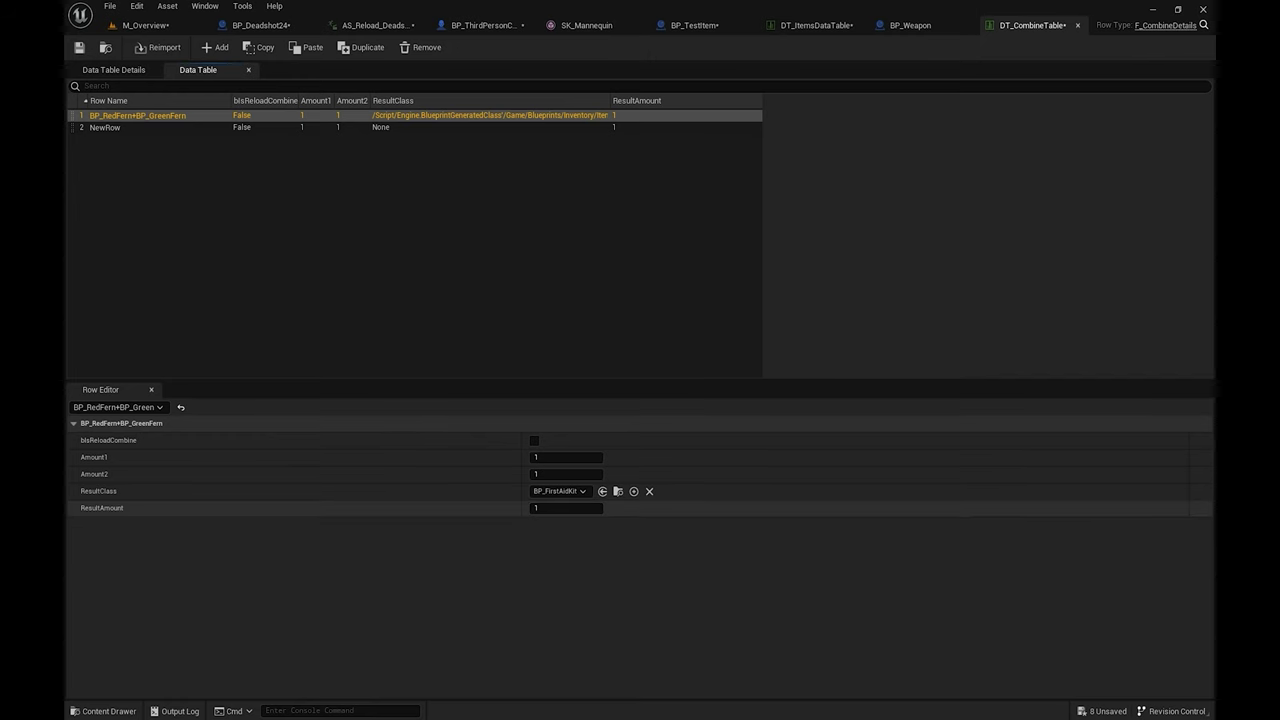
click(560, 508)
text(2)
key(Return)
click(79, 47)
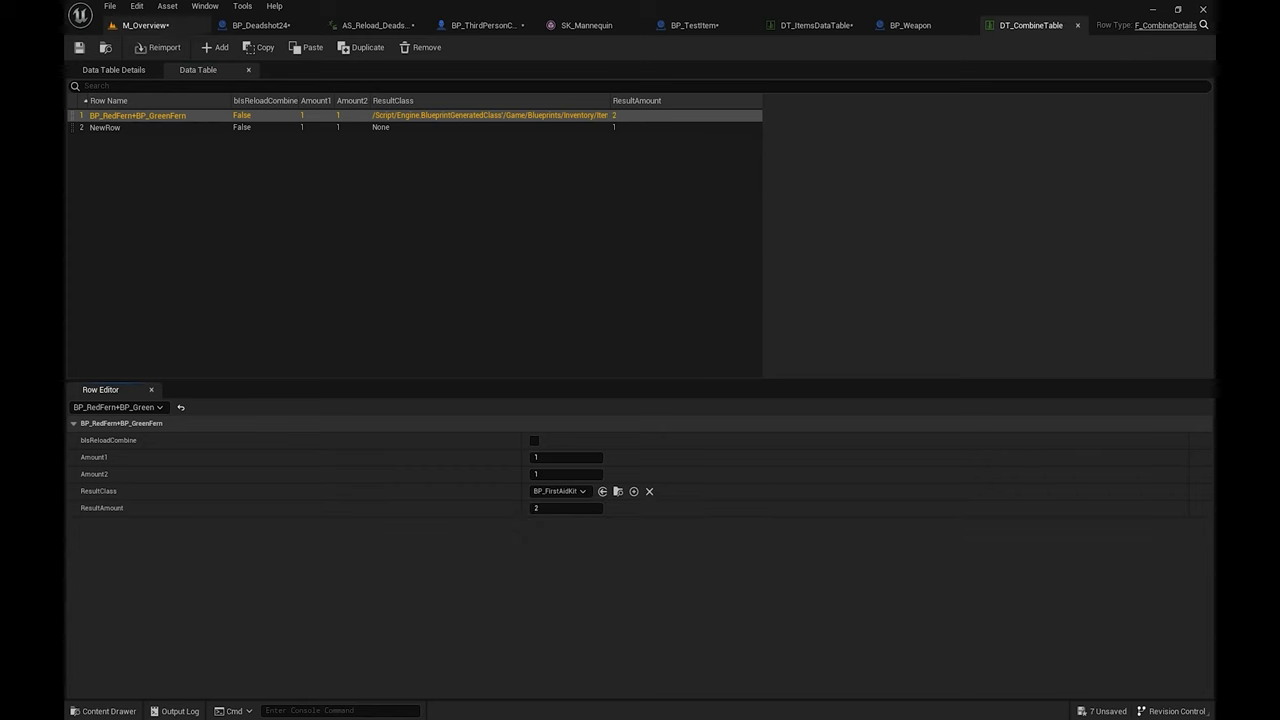
Step: Play the M_Overview level in the editor and pick up the green and red ferns
click(150, 27)
right_drag(560, 270, 752, 258)
click(330, 47)
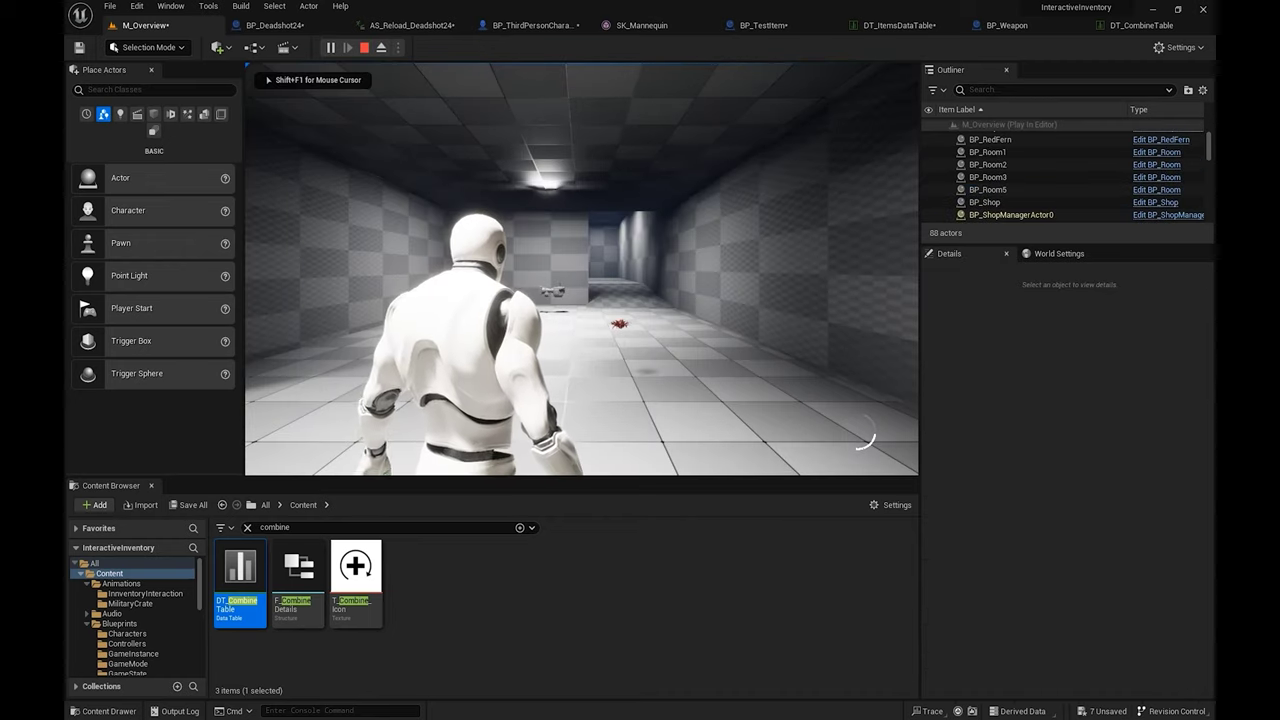
key(w)
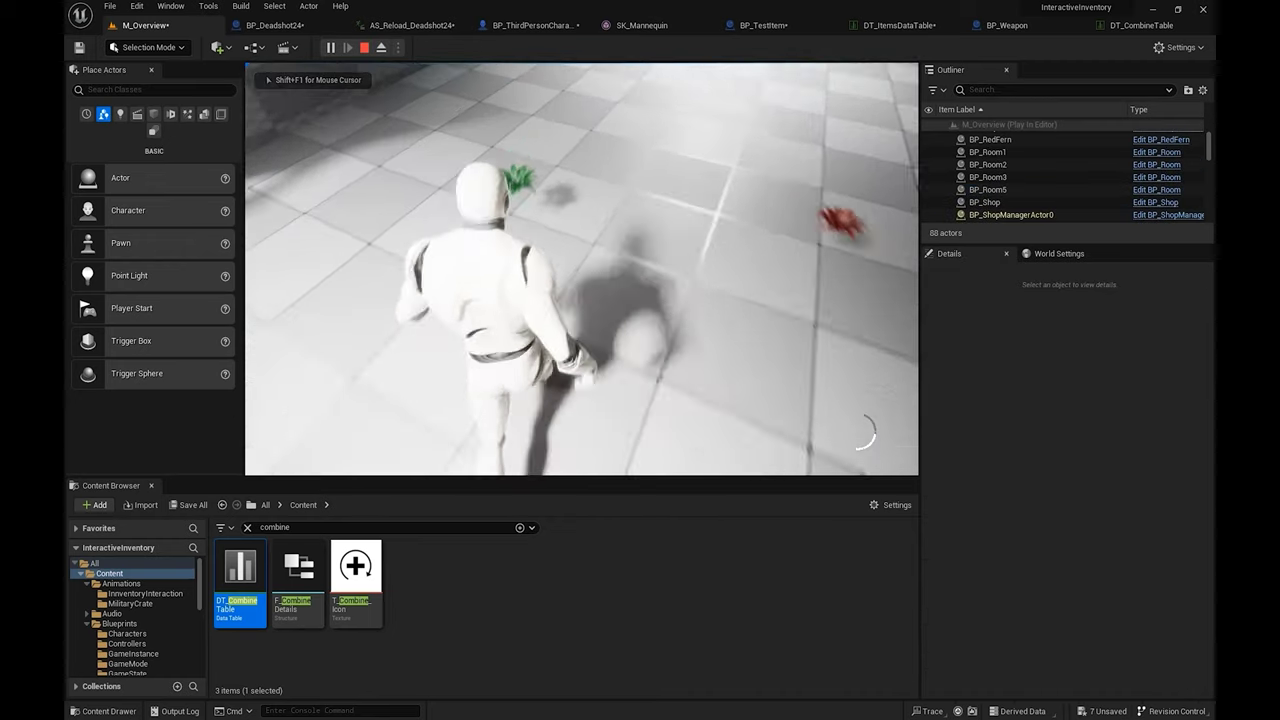
key(e)
key(e)
Step: Combine the red fern with the green fern in the in-game inventory, check the resulting item, and stop the play session
key(Tab)
key(Down)
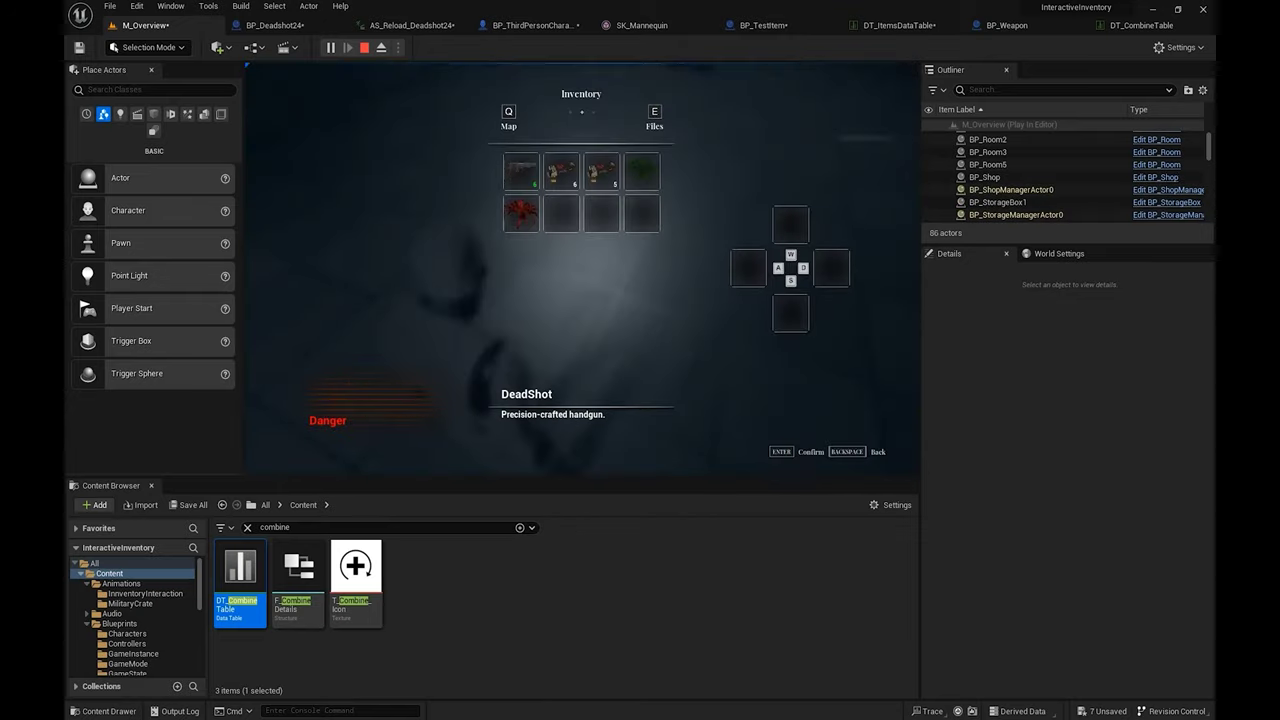
key(Return)
key(Down)
key(Down)
key(Up)
key(Return)
key(Right)
key(Right)
key(Right)
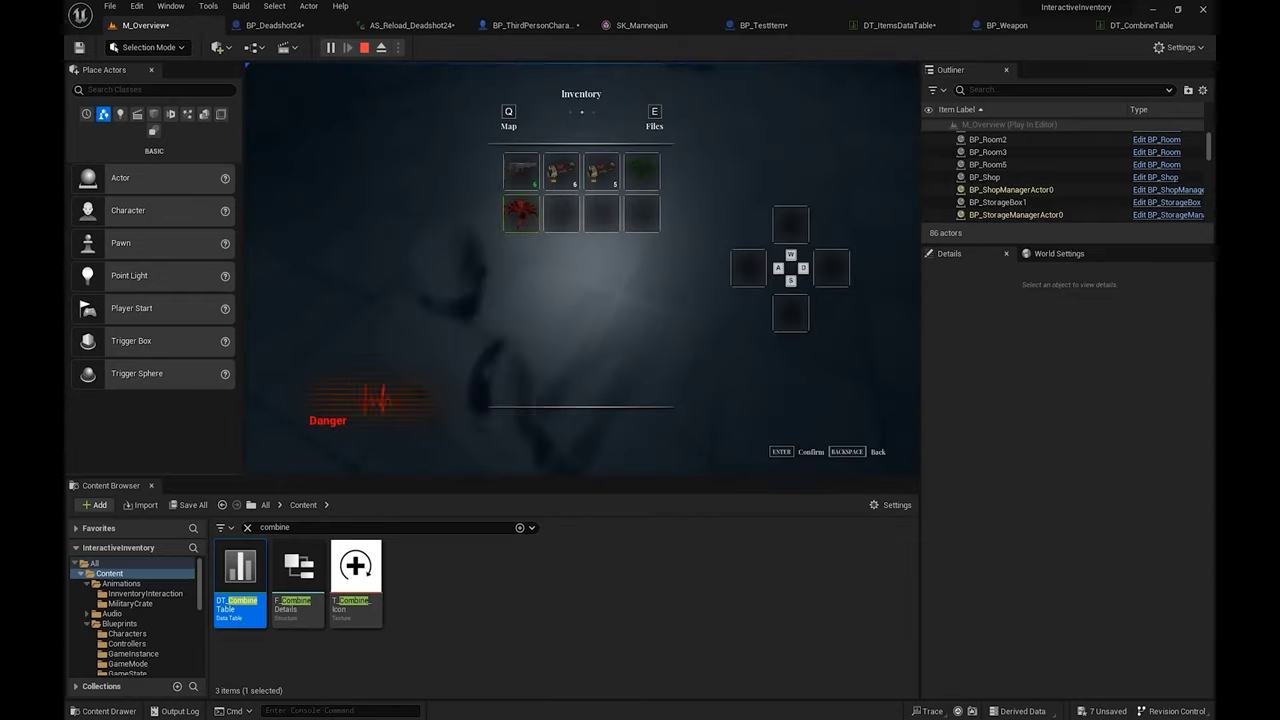
key(Up)
key(Return)
key(Down)
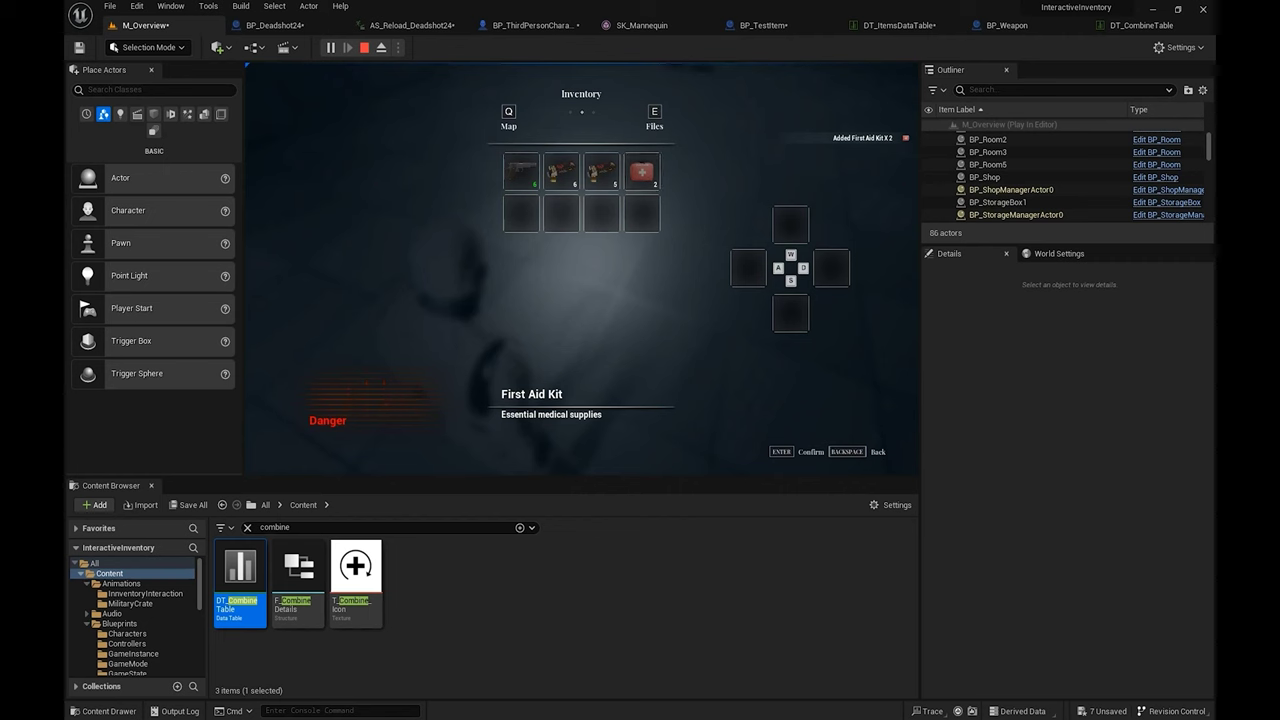
key(Up)
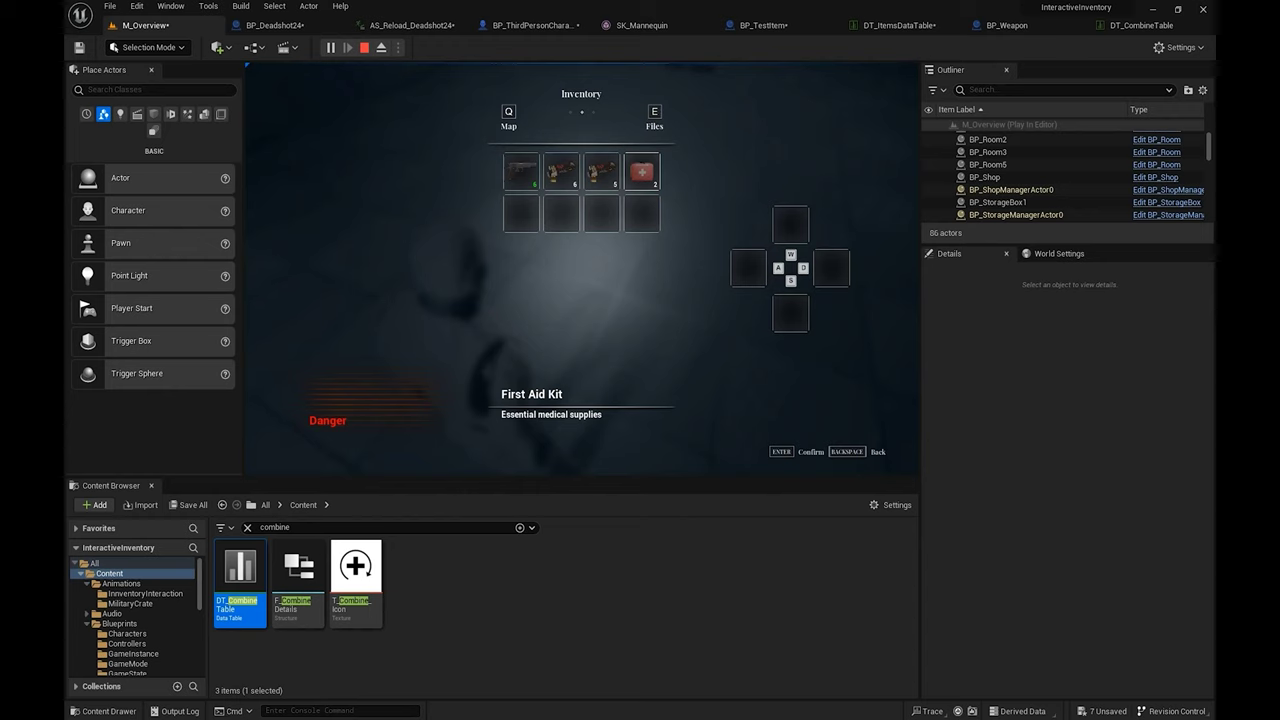
click(364, 47)
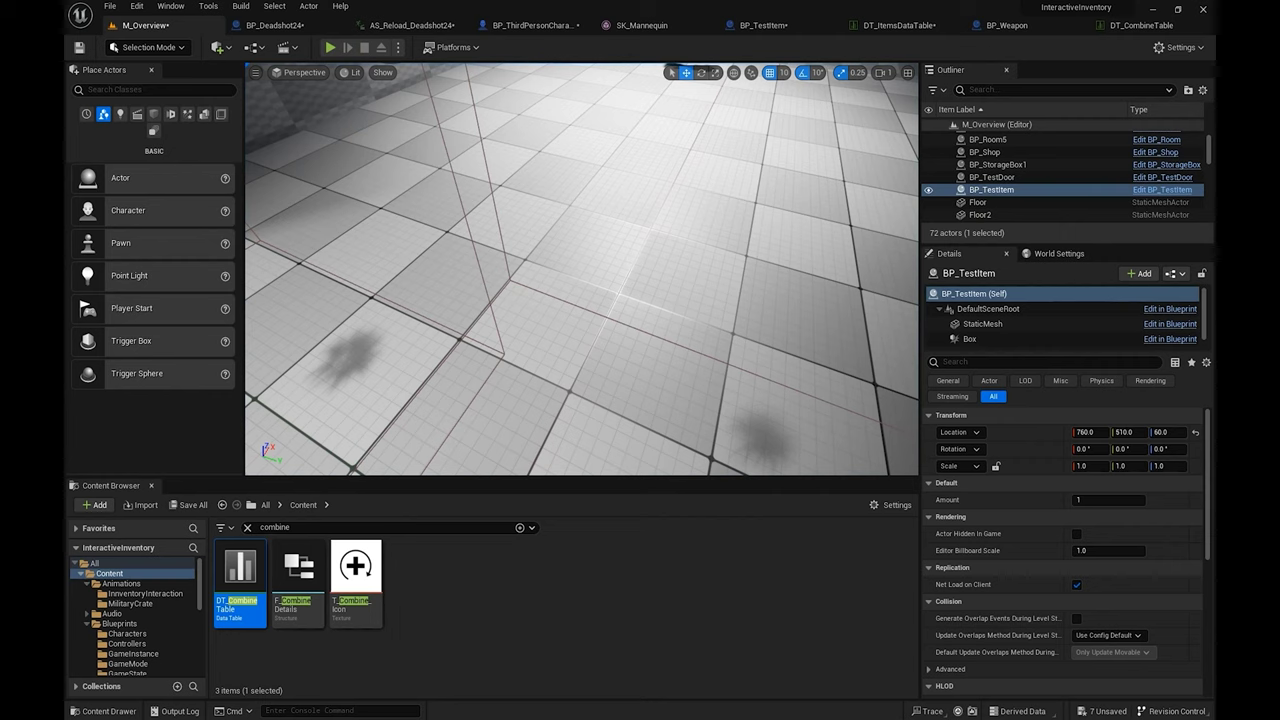
Step: Clear the content search and look into the Inventory folder under Blueprints
click(247, 527)
scroll(428, 598, down, 2)
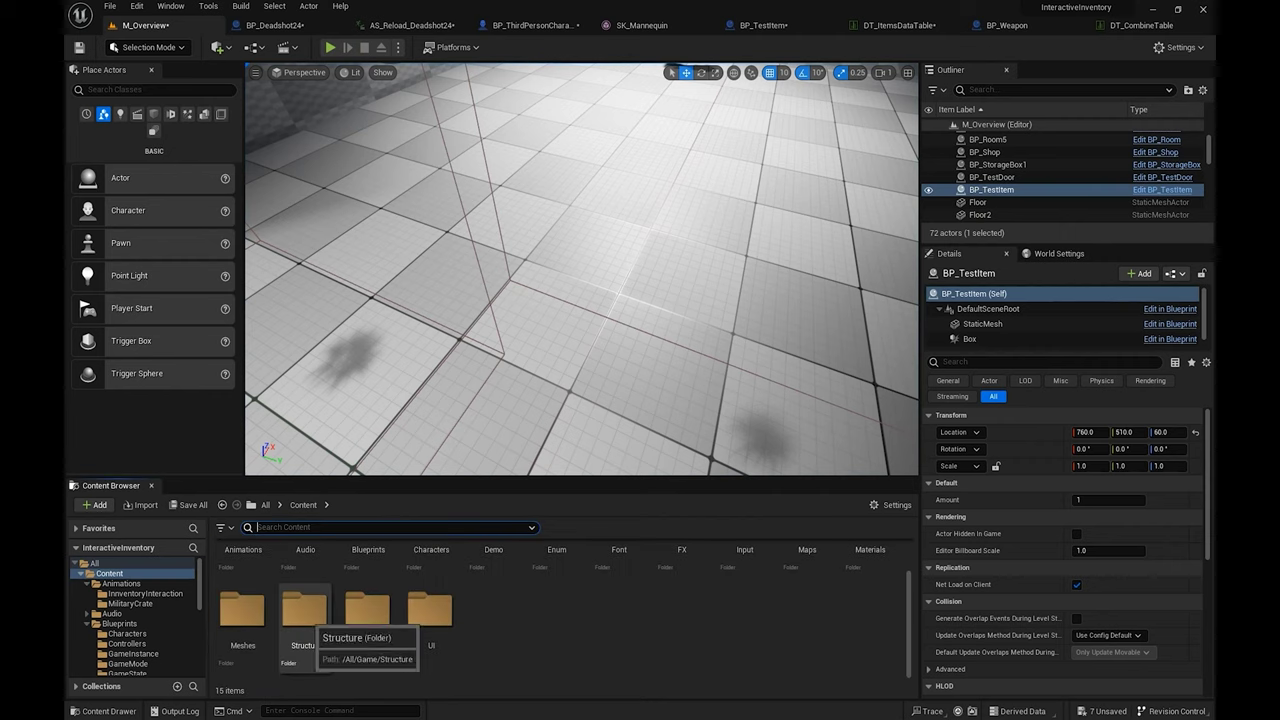
scroll(366, 615, up, 1)
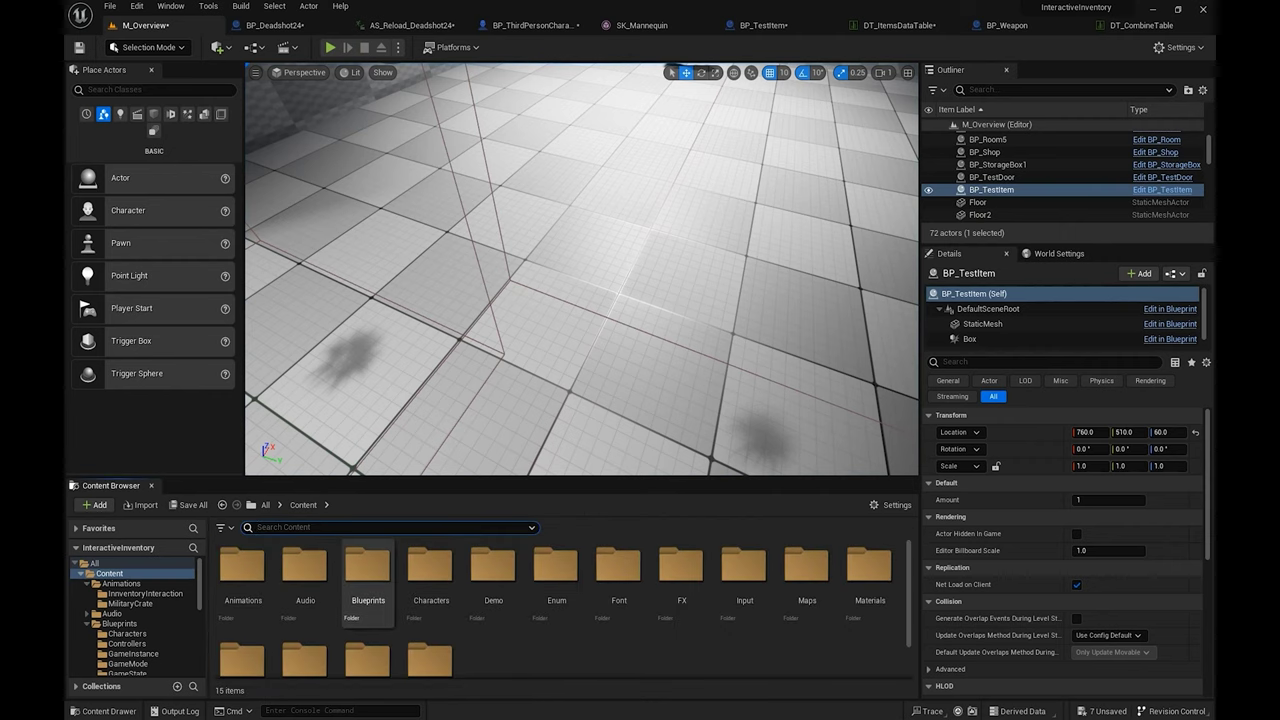
double_click(367, 566)
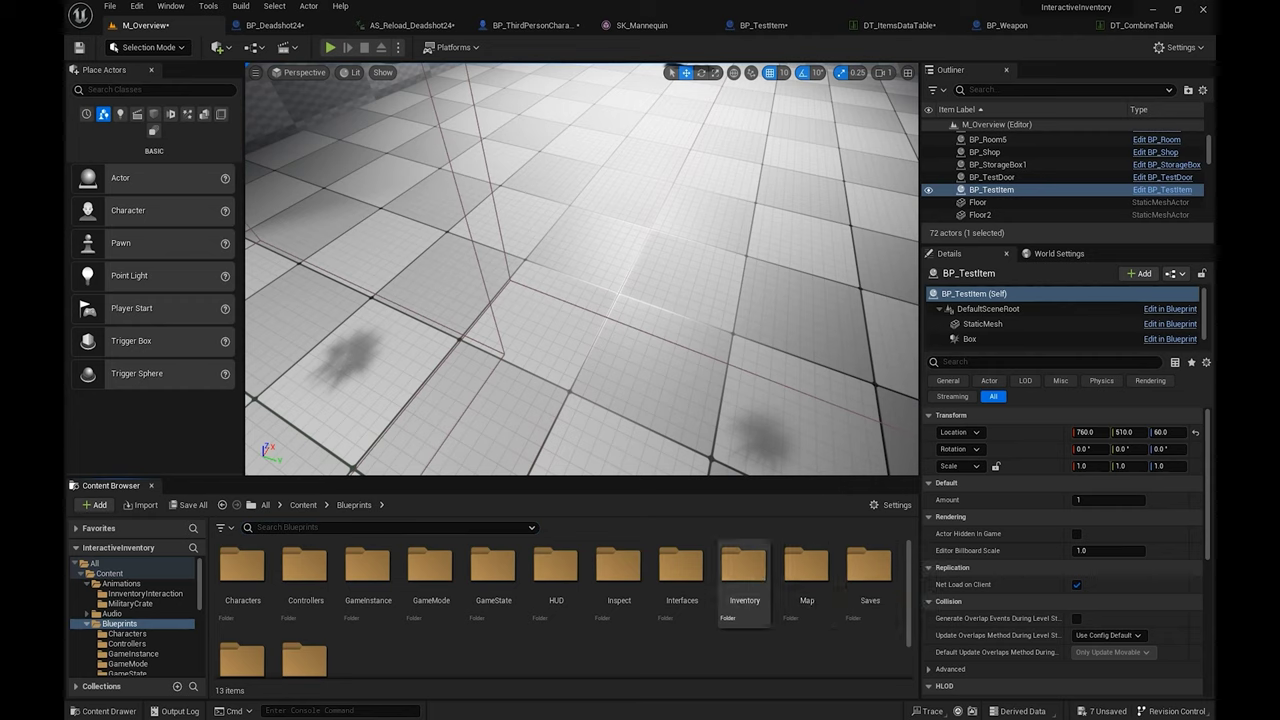
double_click(744, 566)
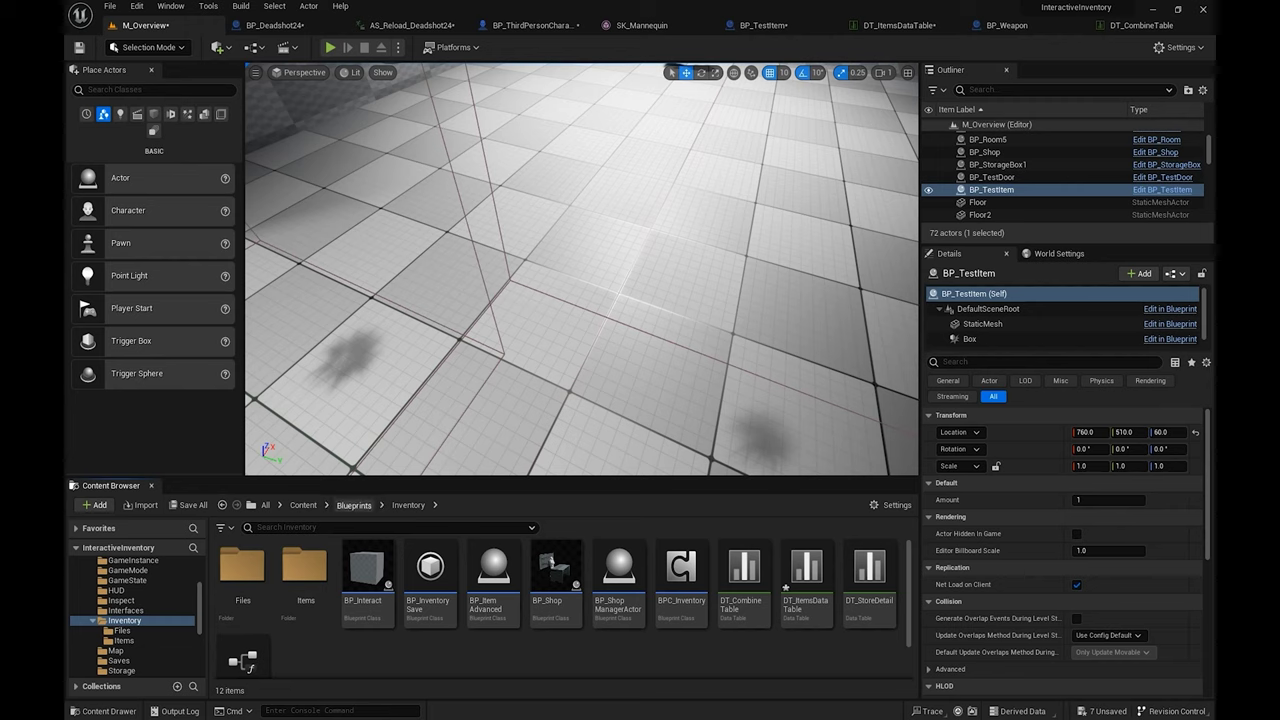
Step: Browse to the Weapon folder under Blueprints and open BP_Weapon
click(354, 505)
scroll(805, 610, down, 1)
scroll(560, 610, up, 1)
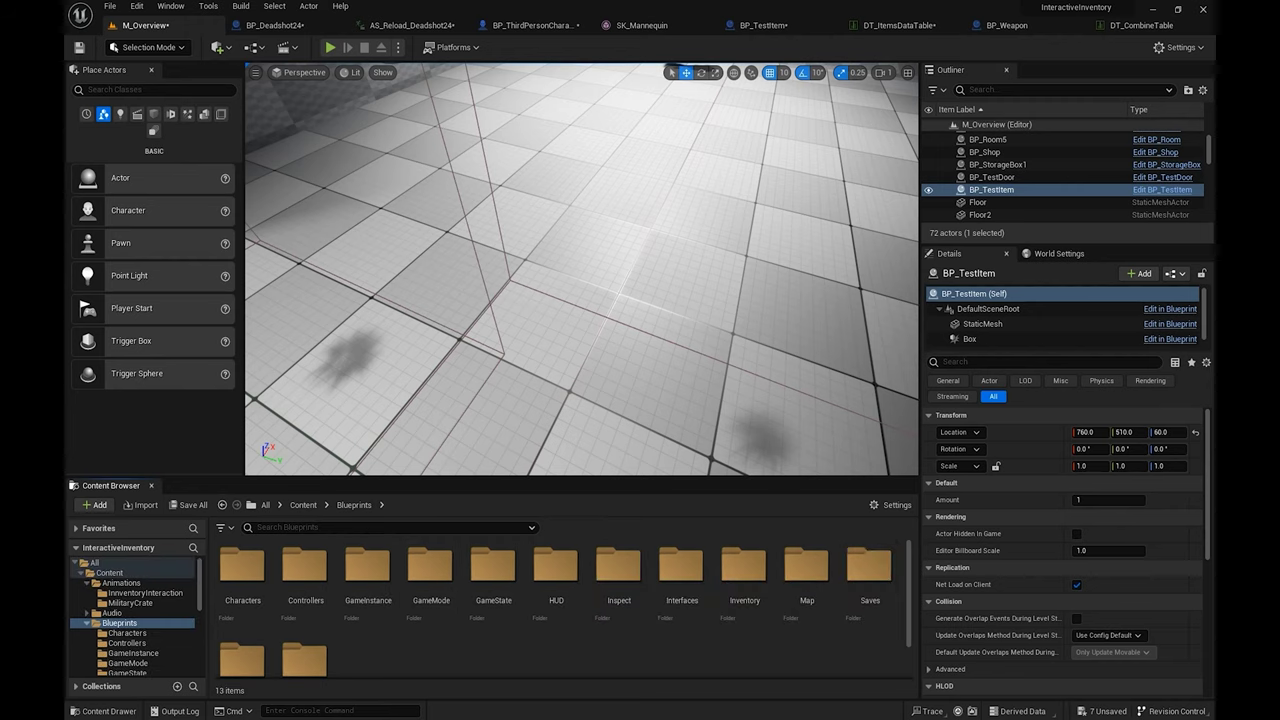
double_click(314, 648)
click(250, 596)
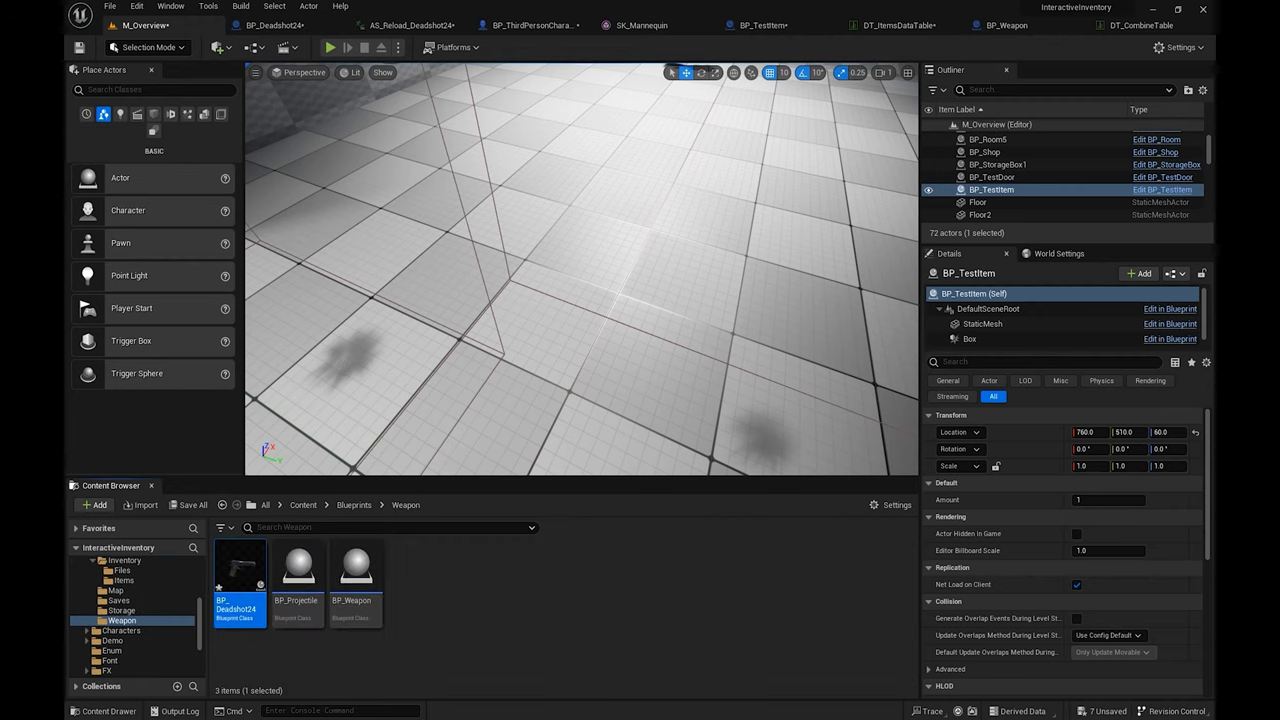
click(356, 575)
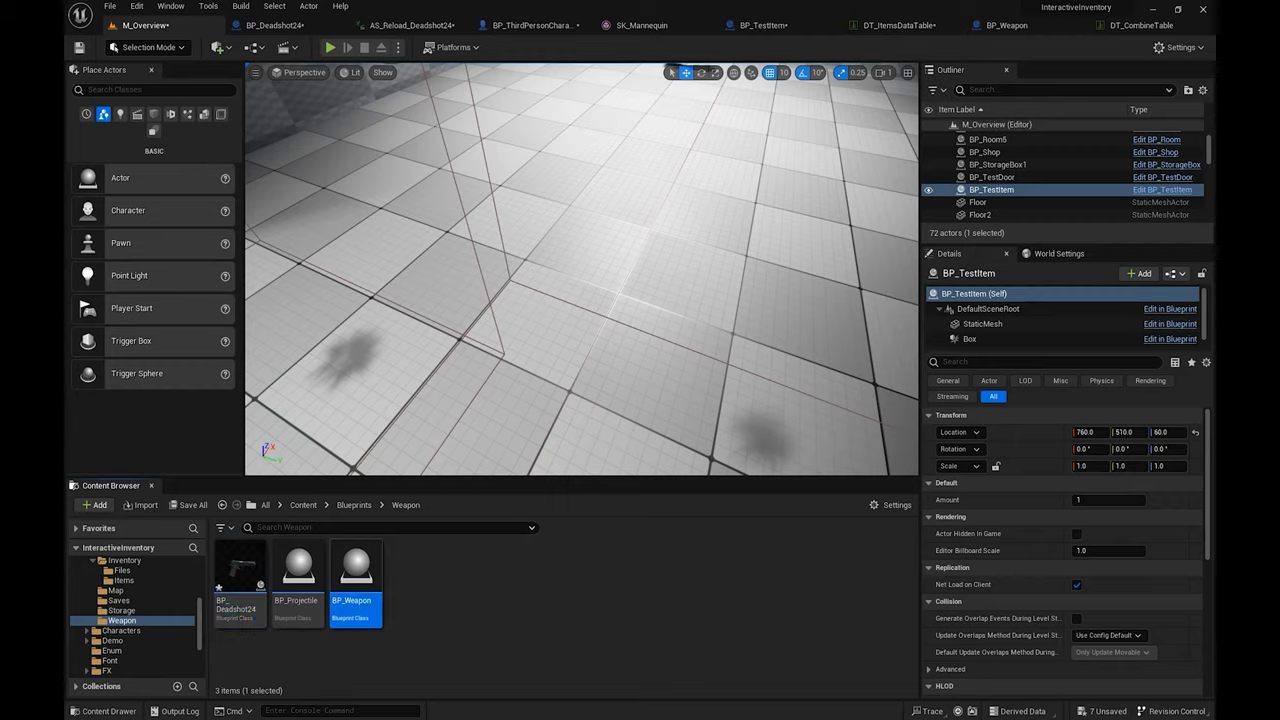
double_click(356, 575)
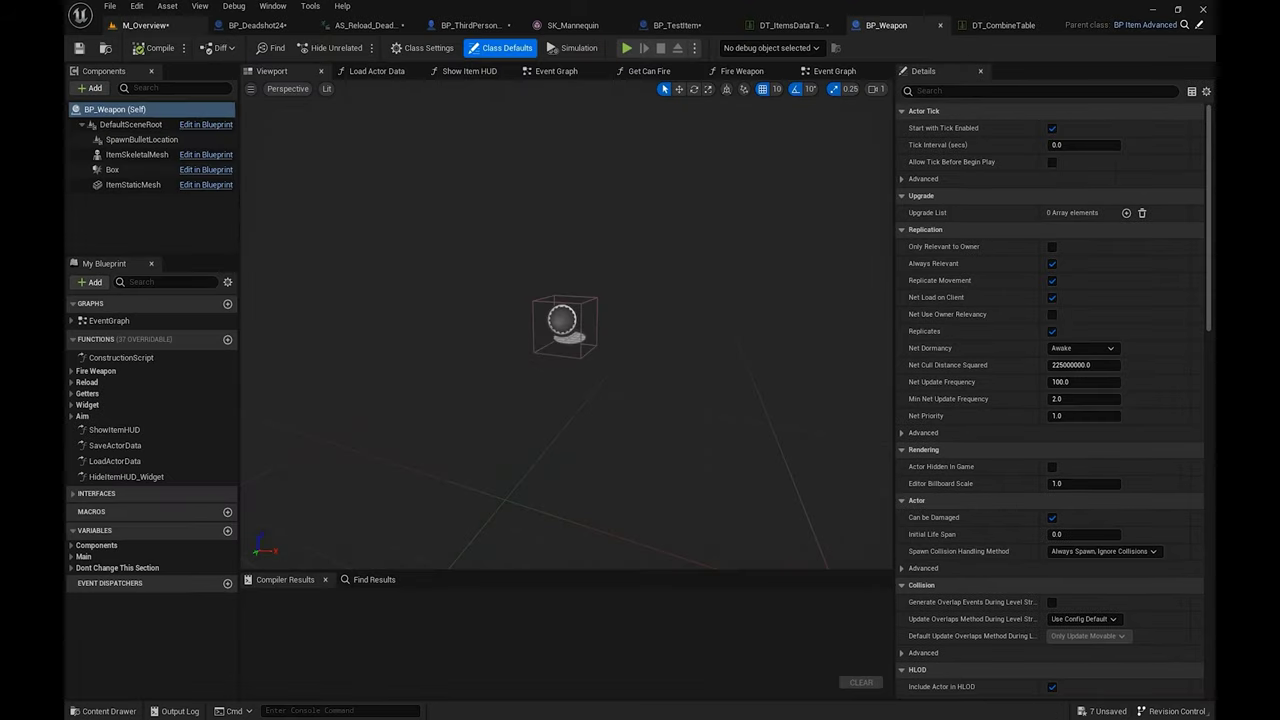
Step: Open BP_Deadshot24 from the Weapon folder and find the Upgrade List in its class defaults
click(148, 26)
double_click(240, 592)
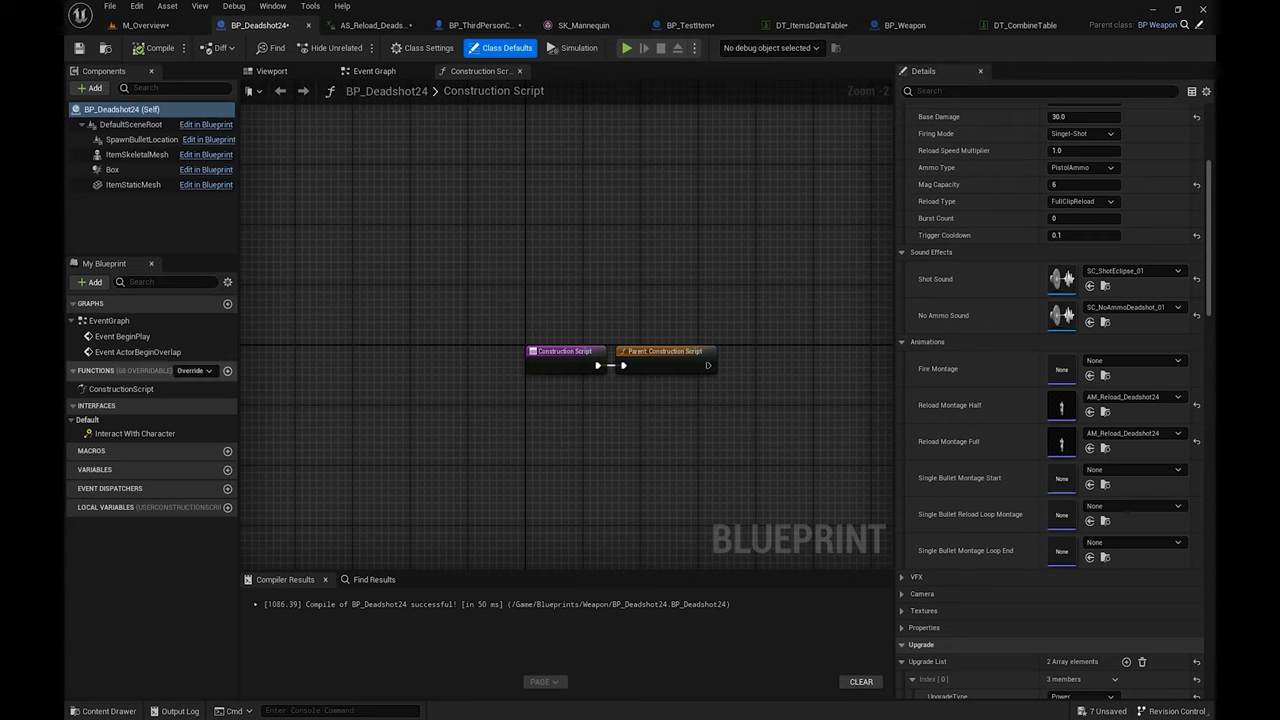
scroll(400, 395, down, 1)
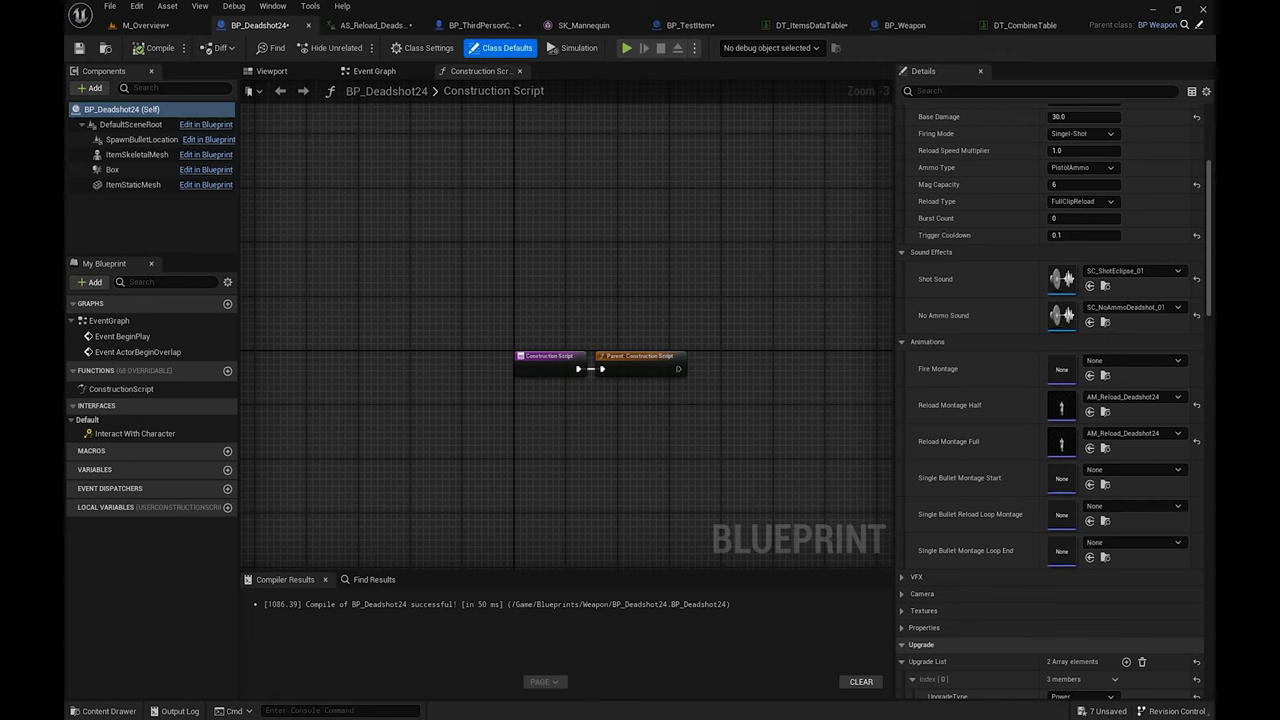
scroll(1050, 400, down, 5)
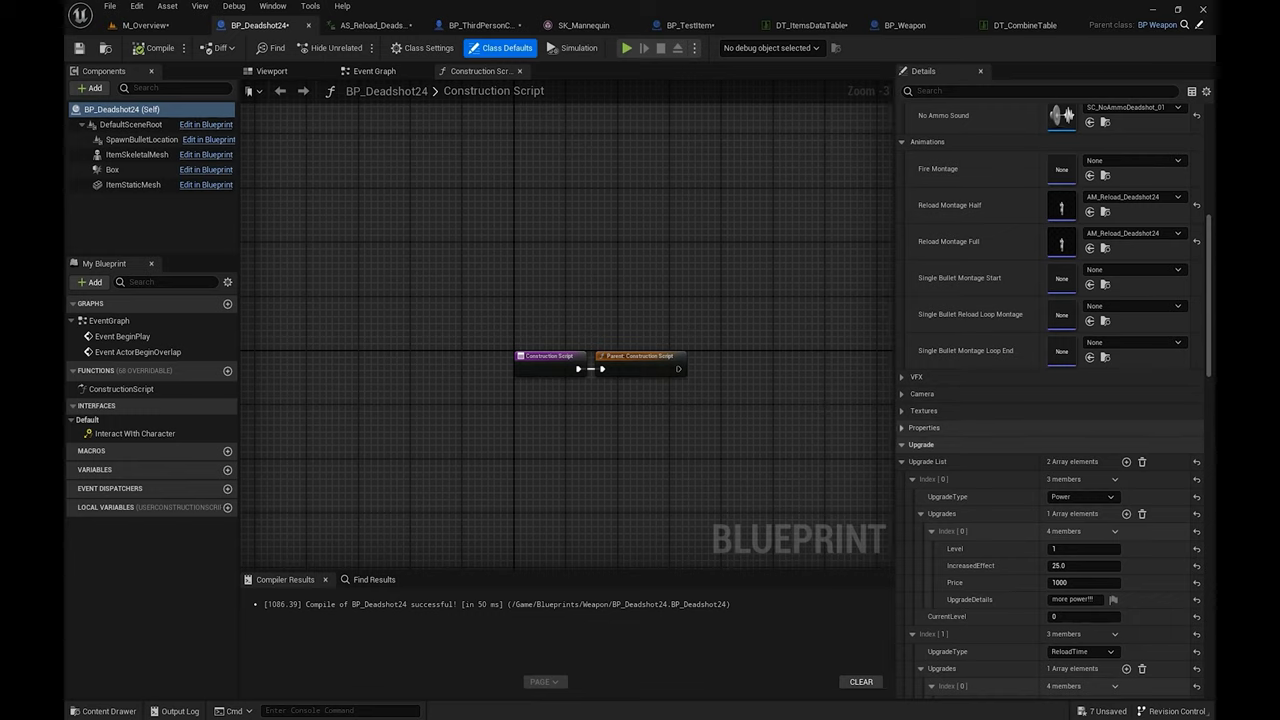
scroll(1020, 411, up, 6)
scroll(1020, 411, down, 8)
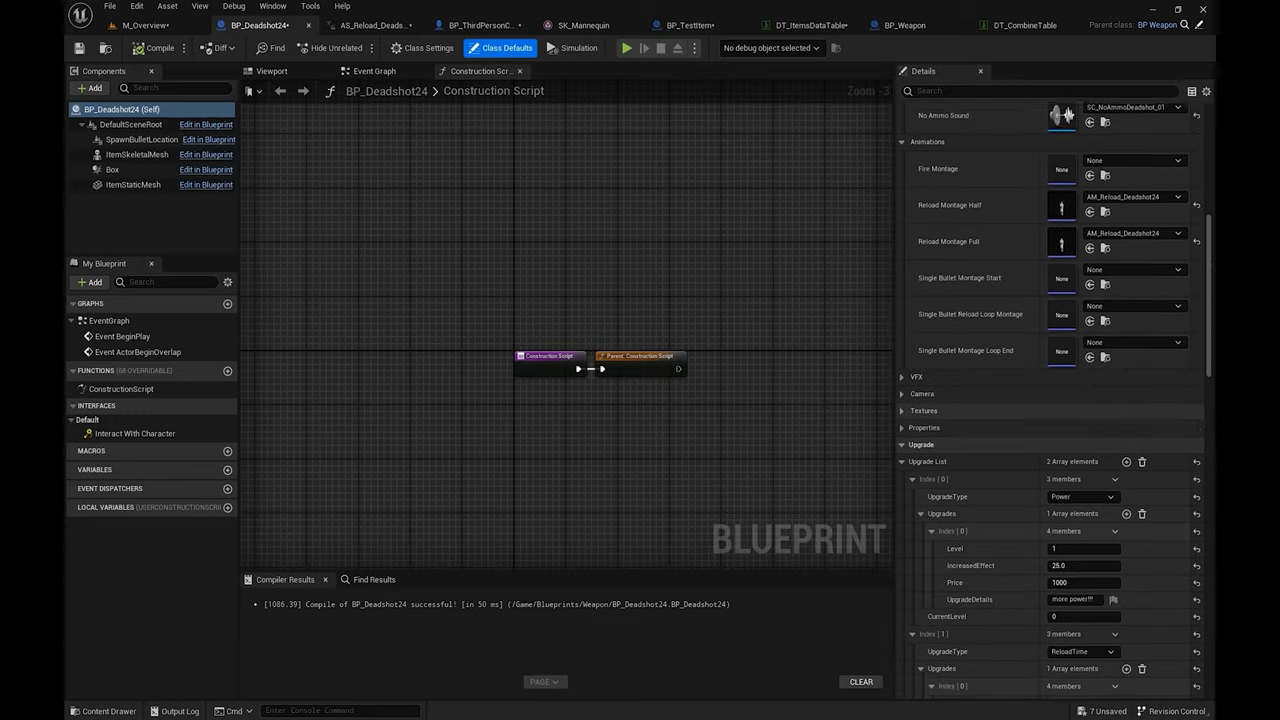
scroll(1000, 440, down, 3)
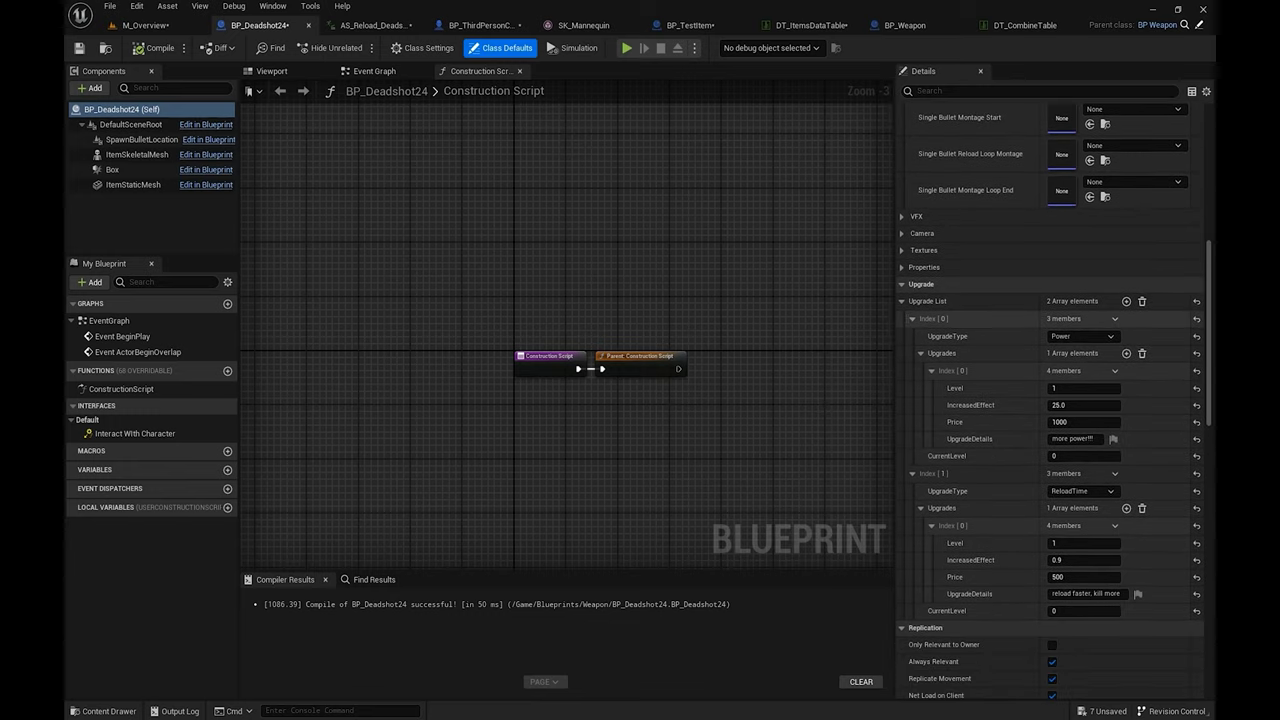
Step: Collapse the Upgrade List entries and examine the Power and ReloadTime upgrades one after the other
click(912, 319)
click(912, 337)
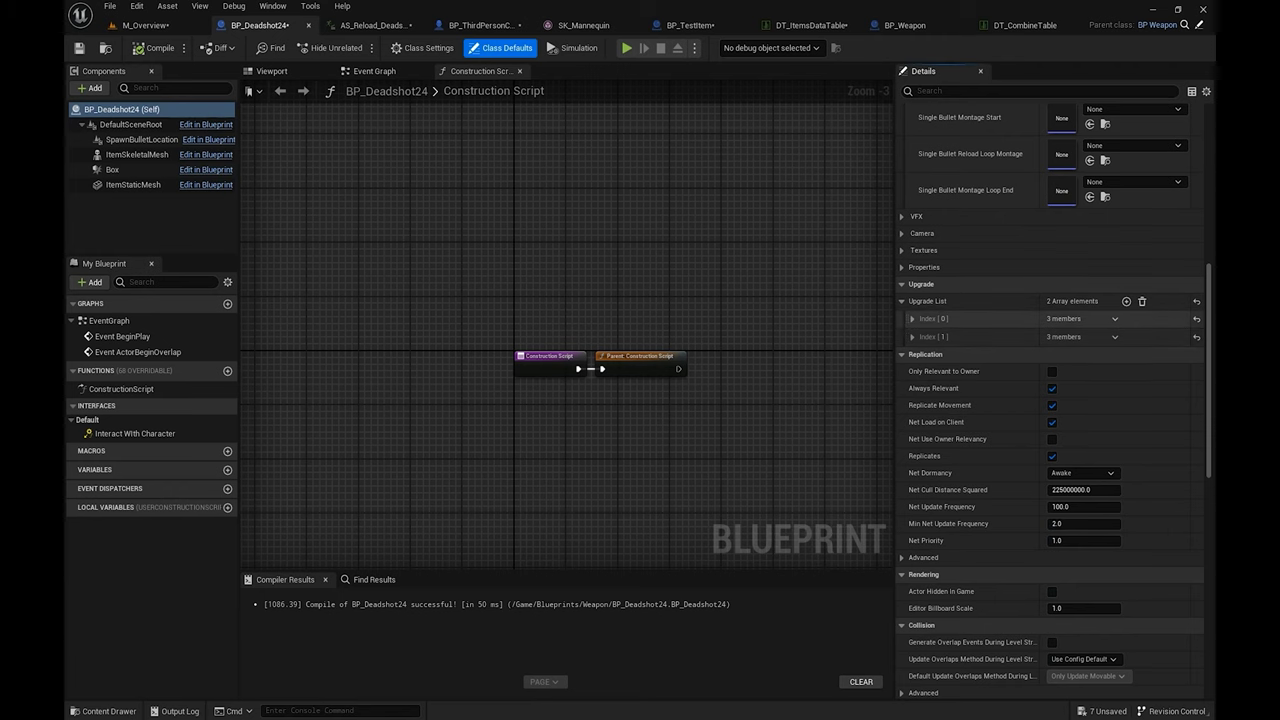
click(912, 319)
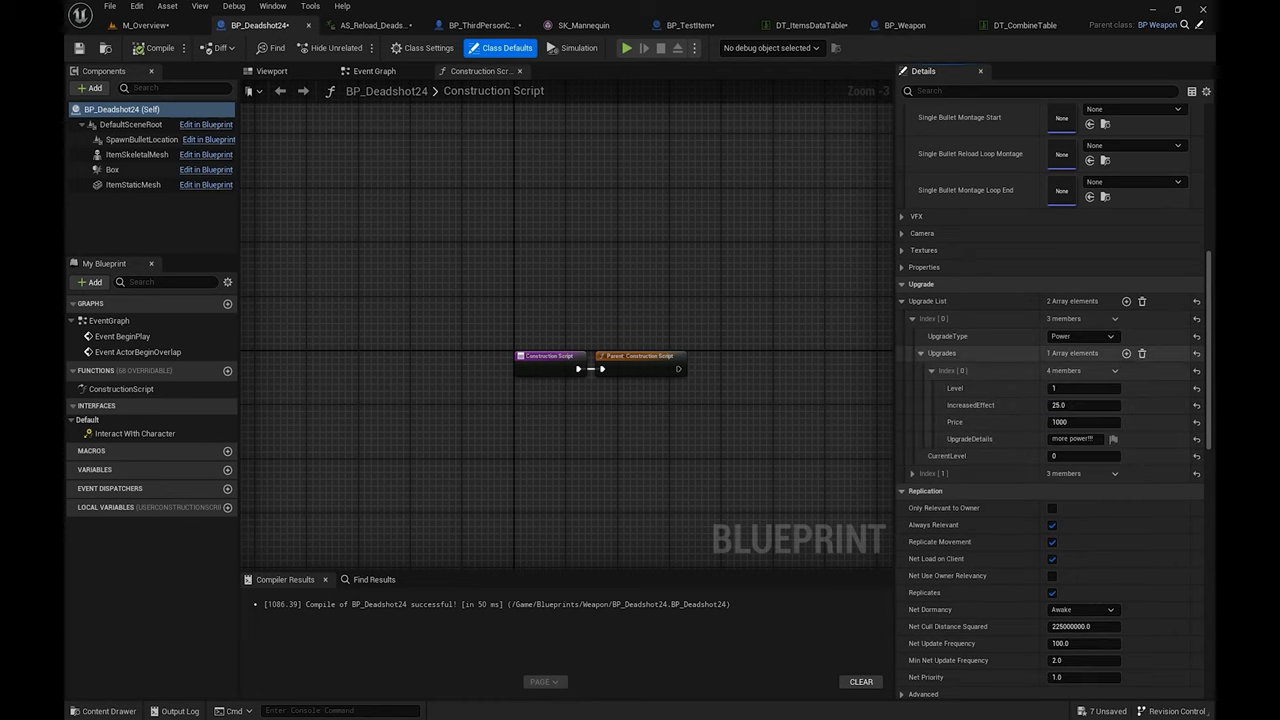
click(921, 353)
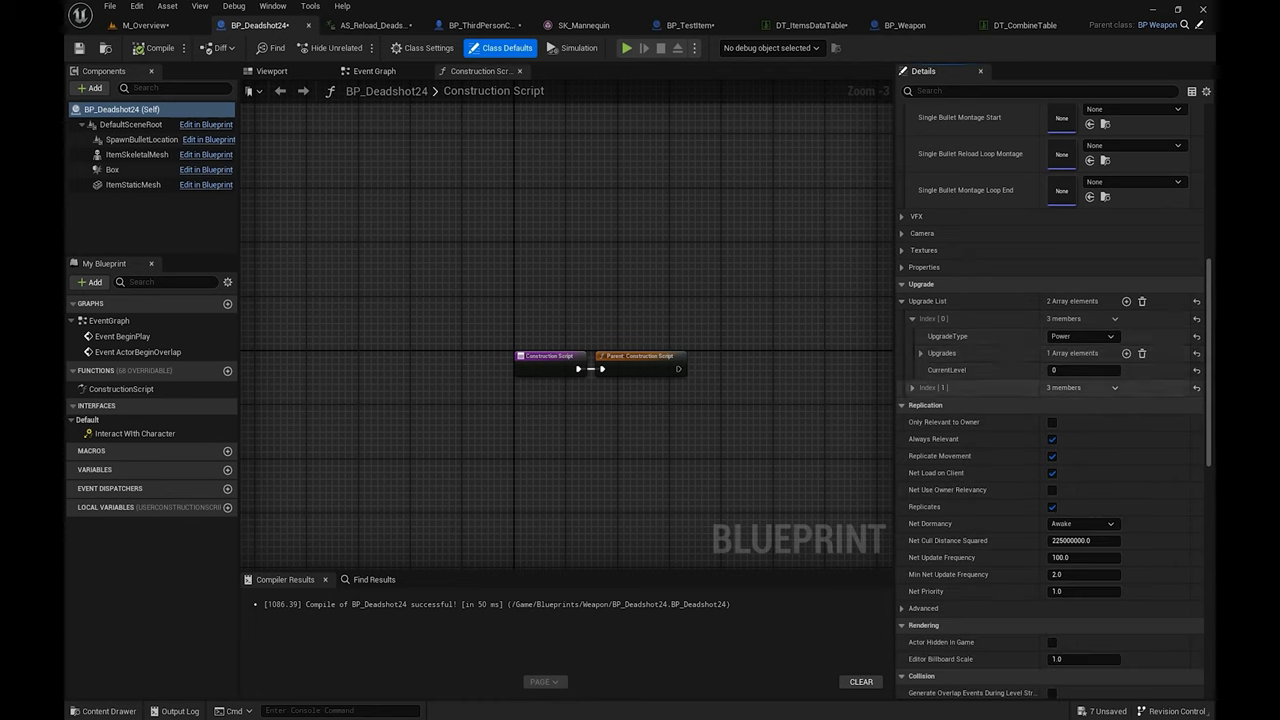
click(912, 388)
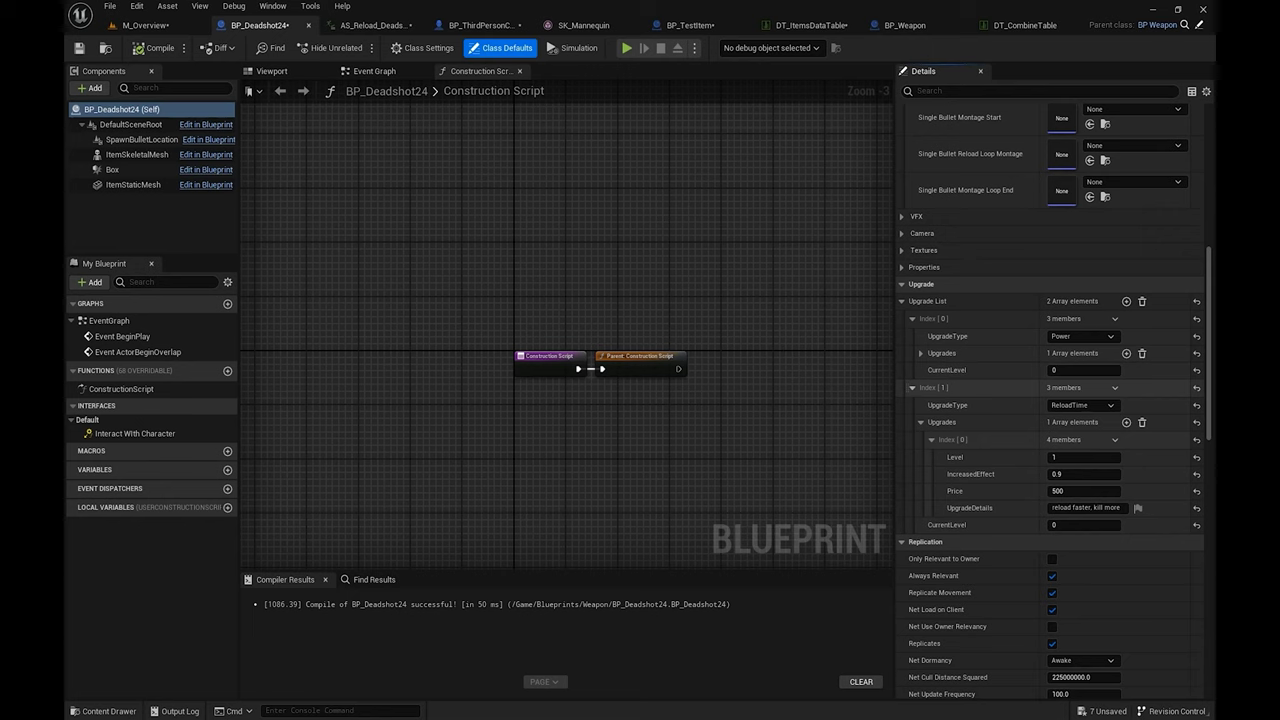
click(912, 388)
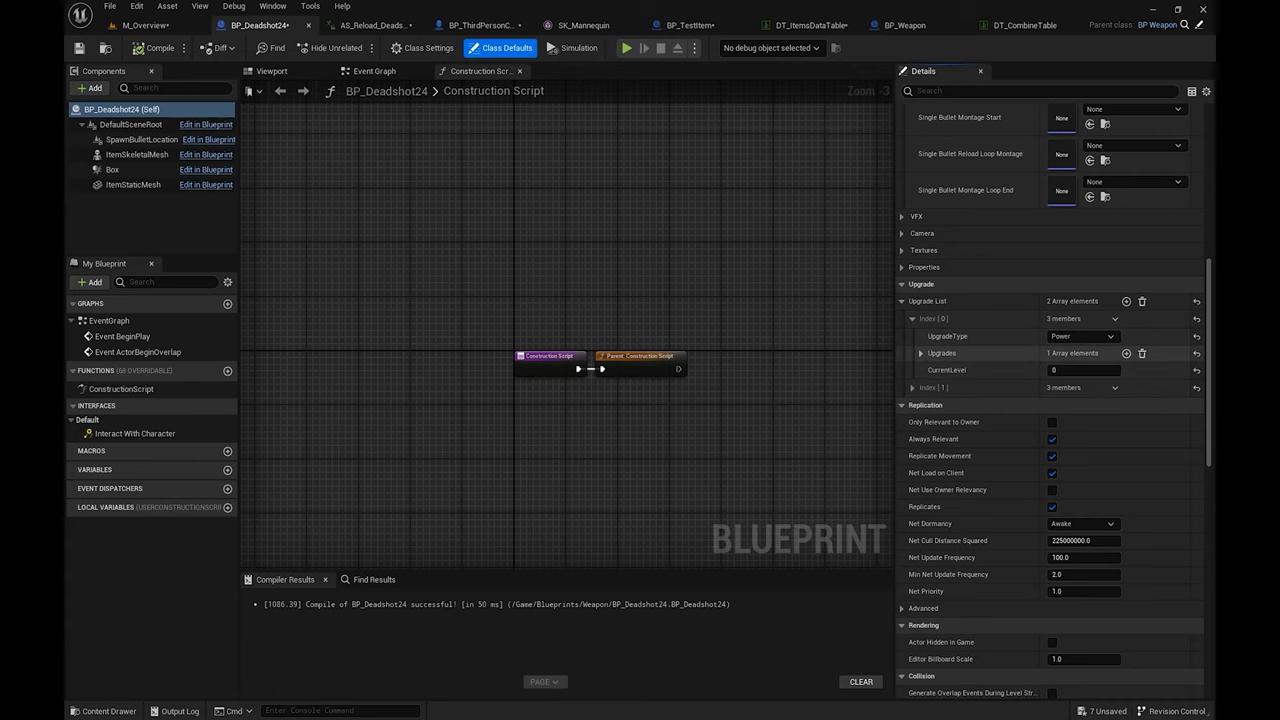
Step: Examine the Upgrades array of the Power entry and the members of its first level
click(920, 353)
click(920, 353)
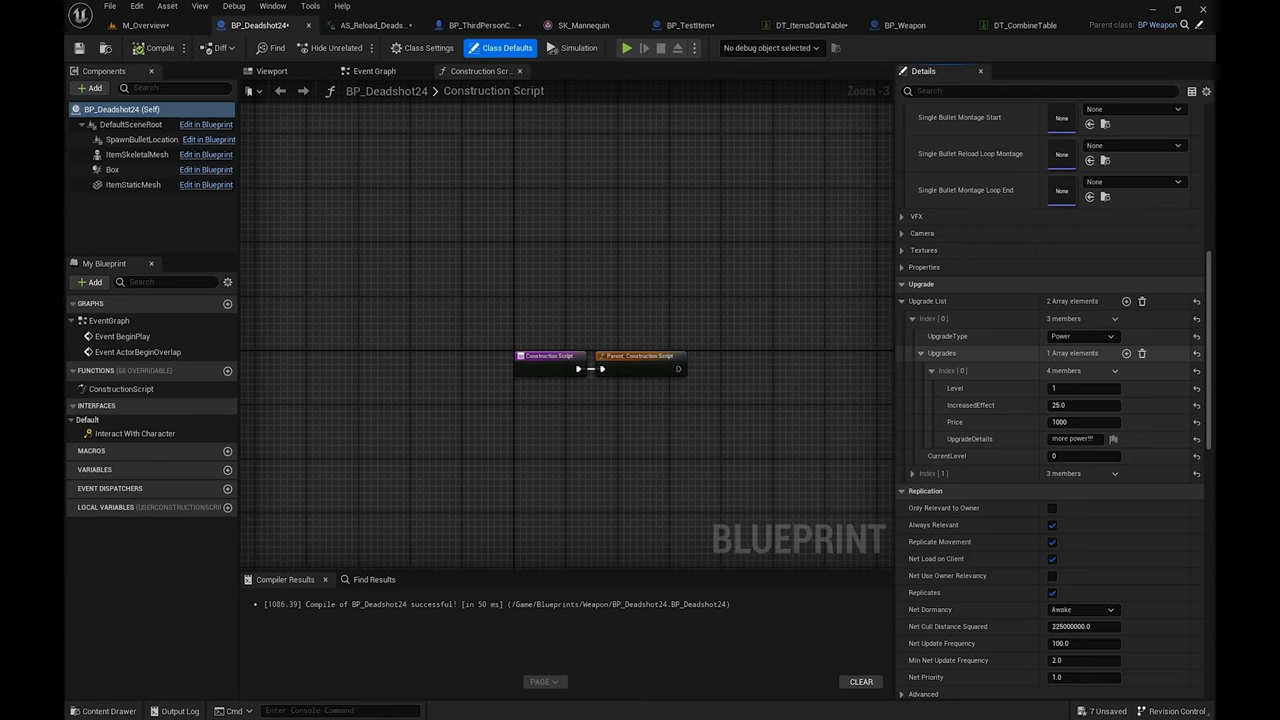
click(920, 353)
click(920, 353)
click(920, 353)
click(932, 371)
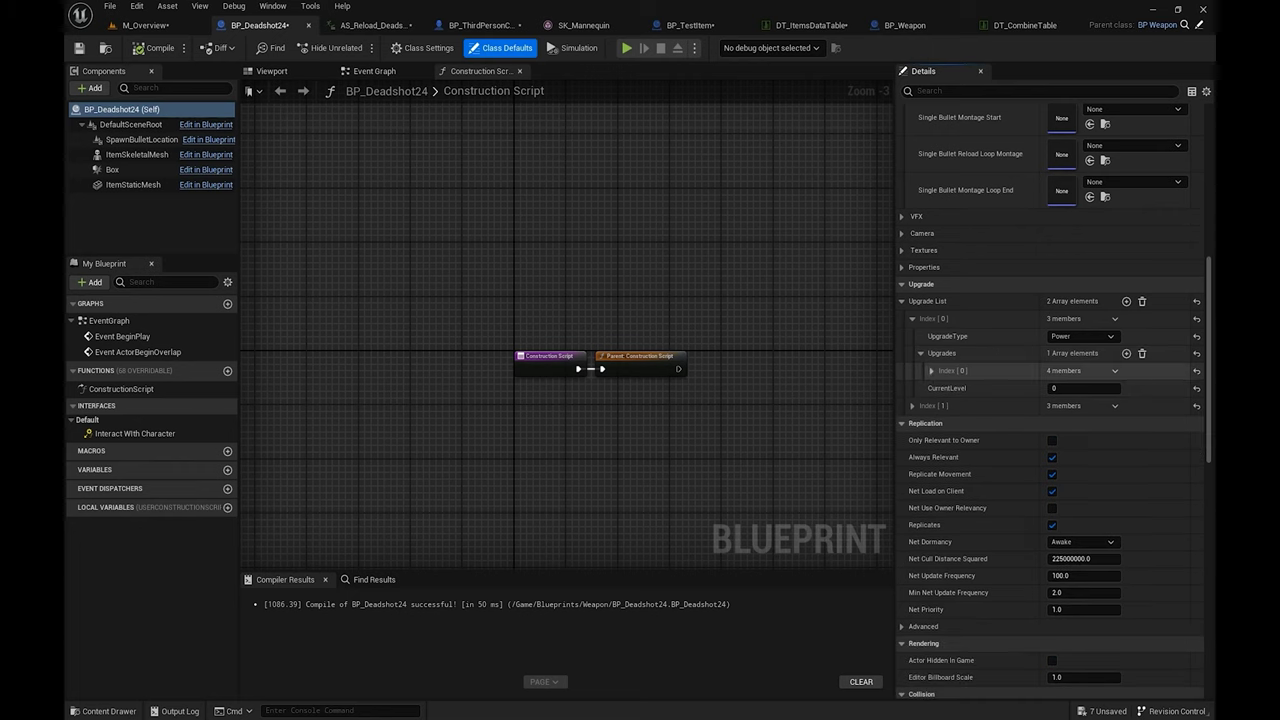
click(932, 371)
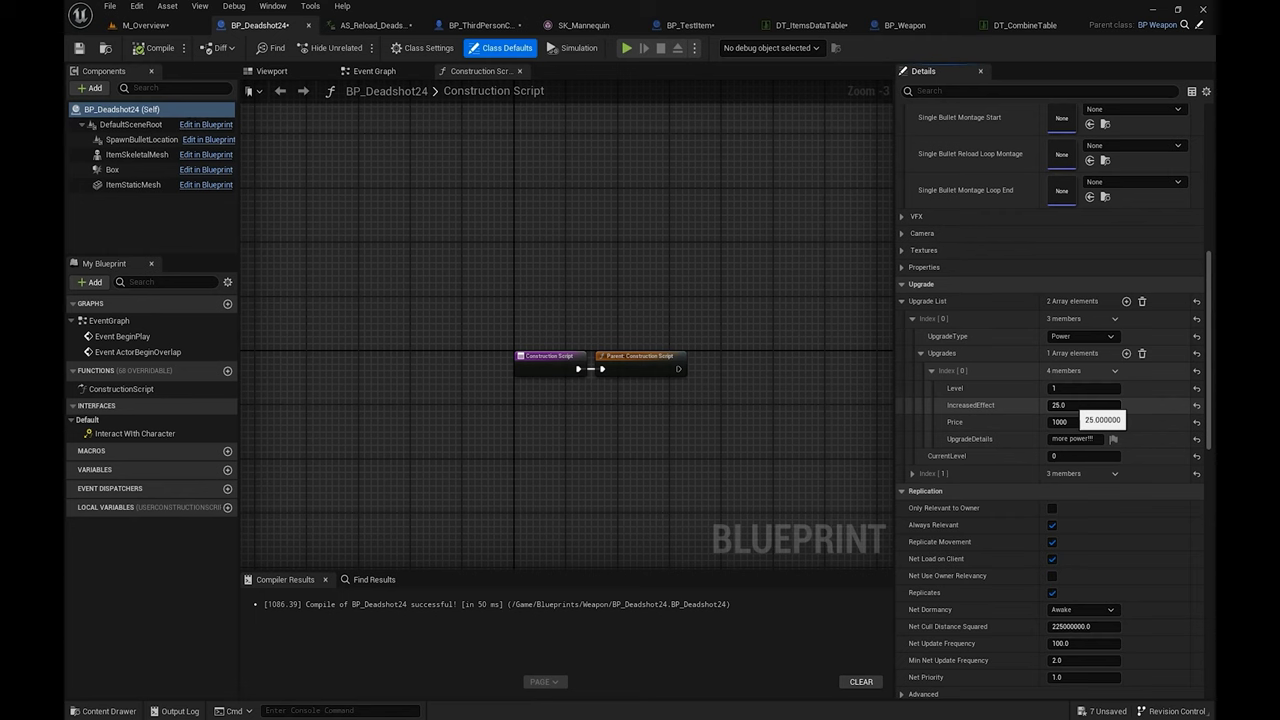
Step: Set IncreasedEffect to 35 for the Power upgrade's first level and collapse its Upgrades array
click(1080, 405)
text(35)
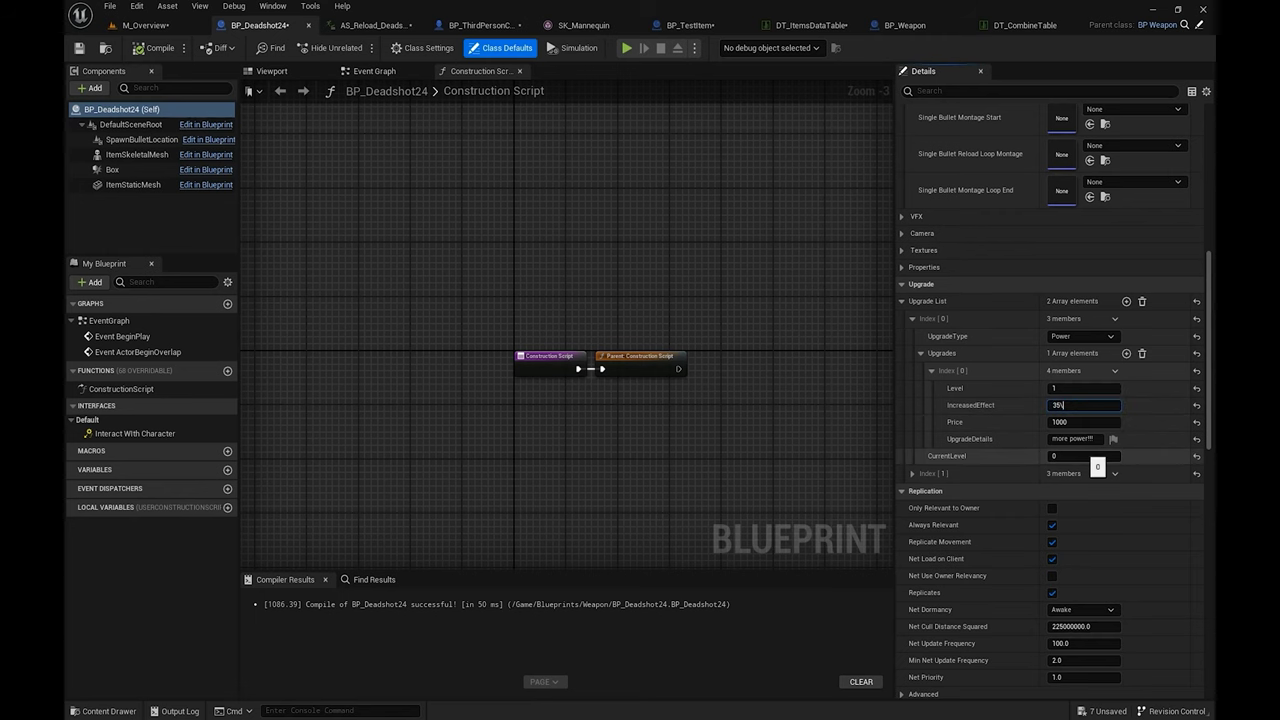
key(Return)
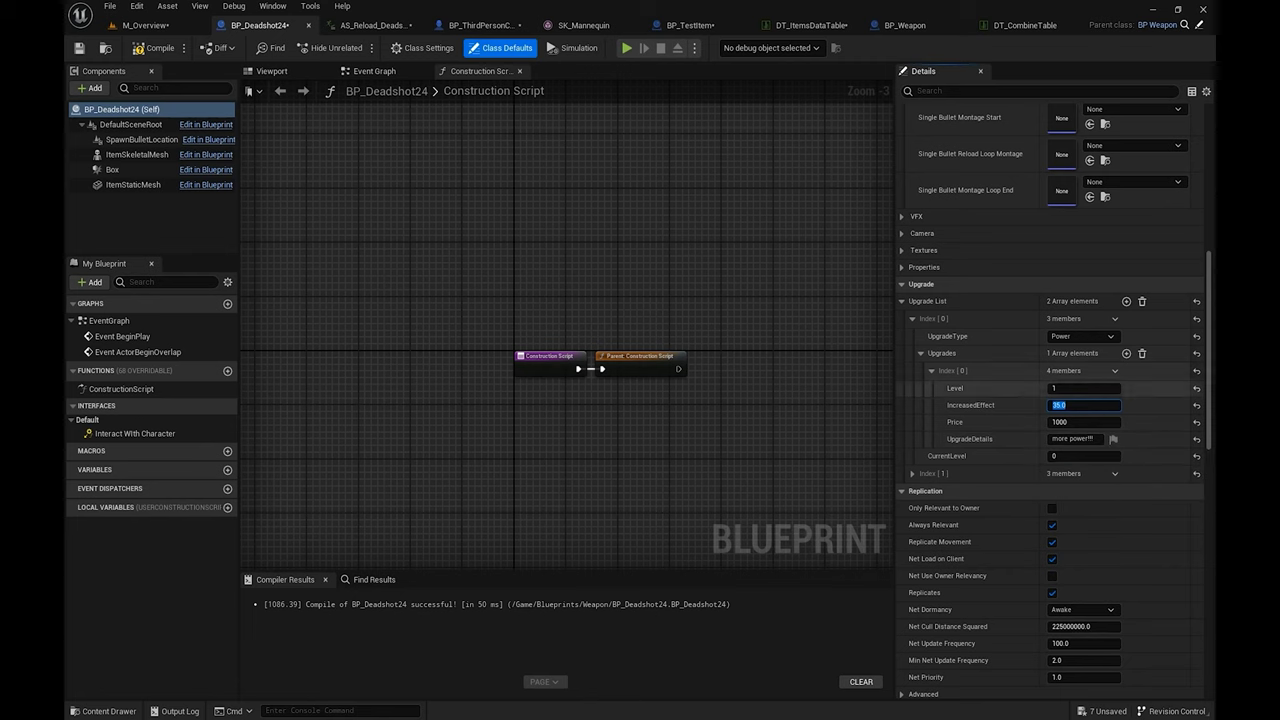
click(921, 353)
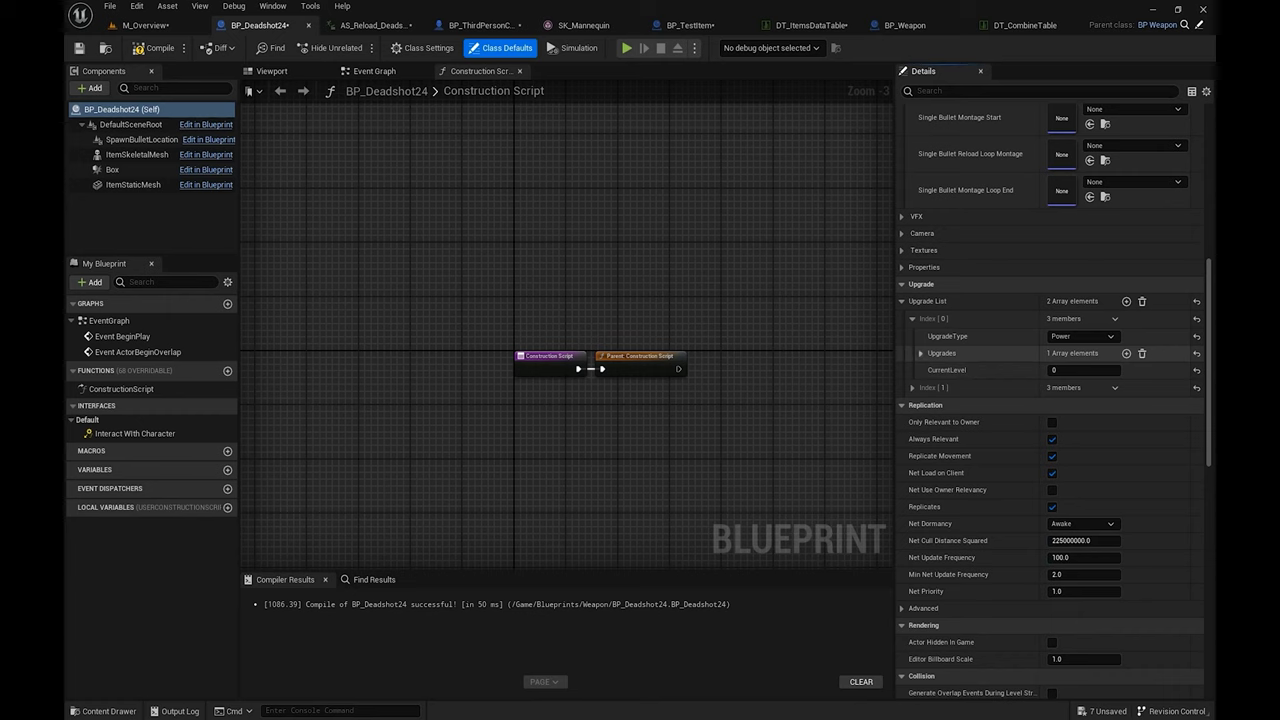
Step: Add a second entry to the Power upgrade's Upgrades array and set the first entry's Level to 1
click(921, 353)
click(921, 353)
click(1126, 353)
click(1084, 389)
text(2)
click(1086, 405)
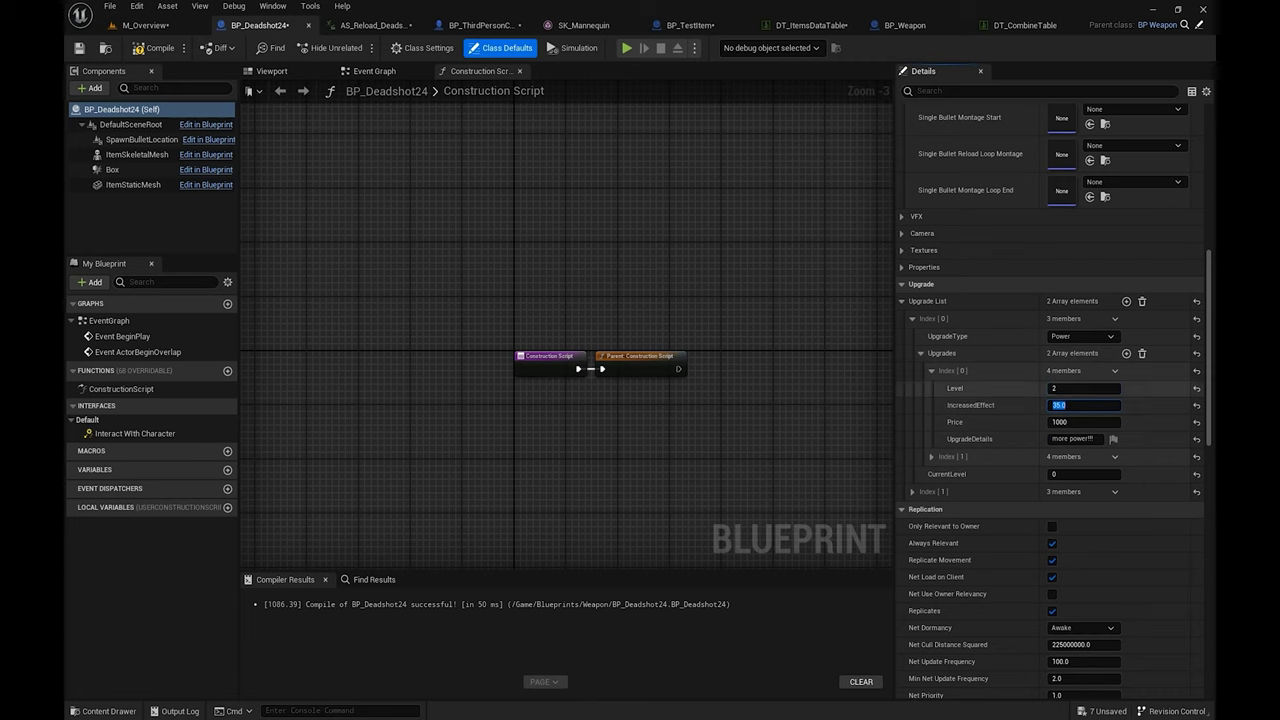
click(1078, 405)
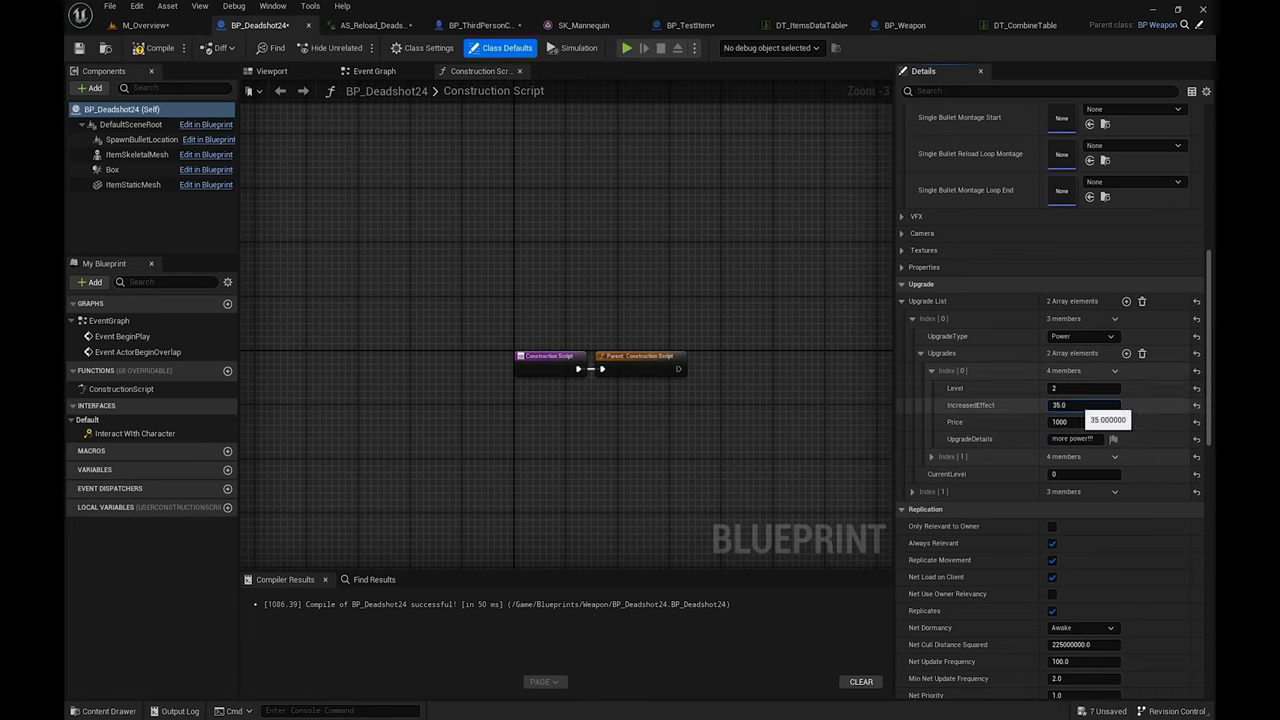
click(1073, 388)
text(1)
Step: Set the second Power upgrade entry's Level to 2, IncreasedEffect to 56 and Price to 2000
click(931, 371)
click(931, 389)
click(1066, 407)
text(2)
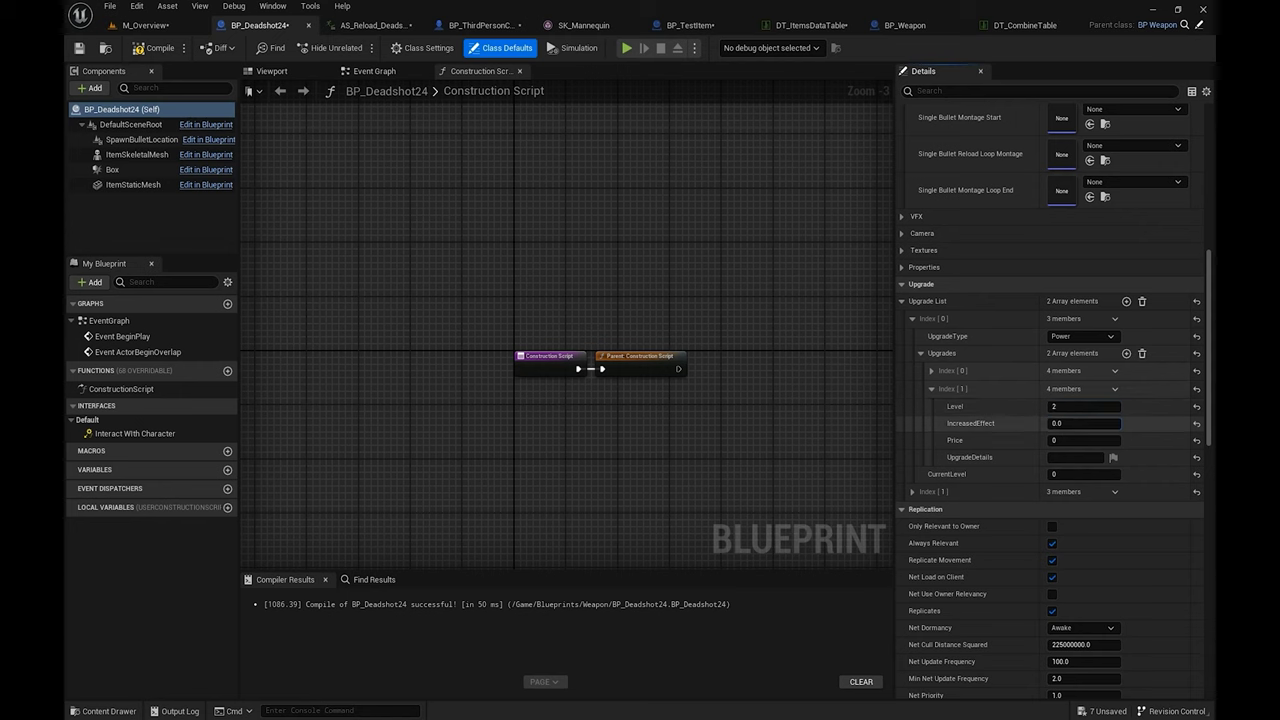
click(1067, 424)
text(56)
click(1066, 440)
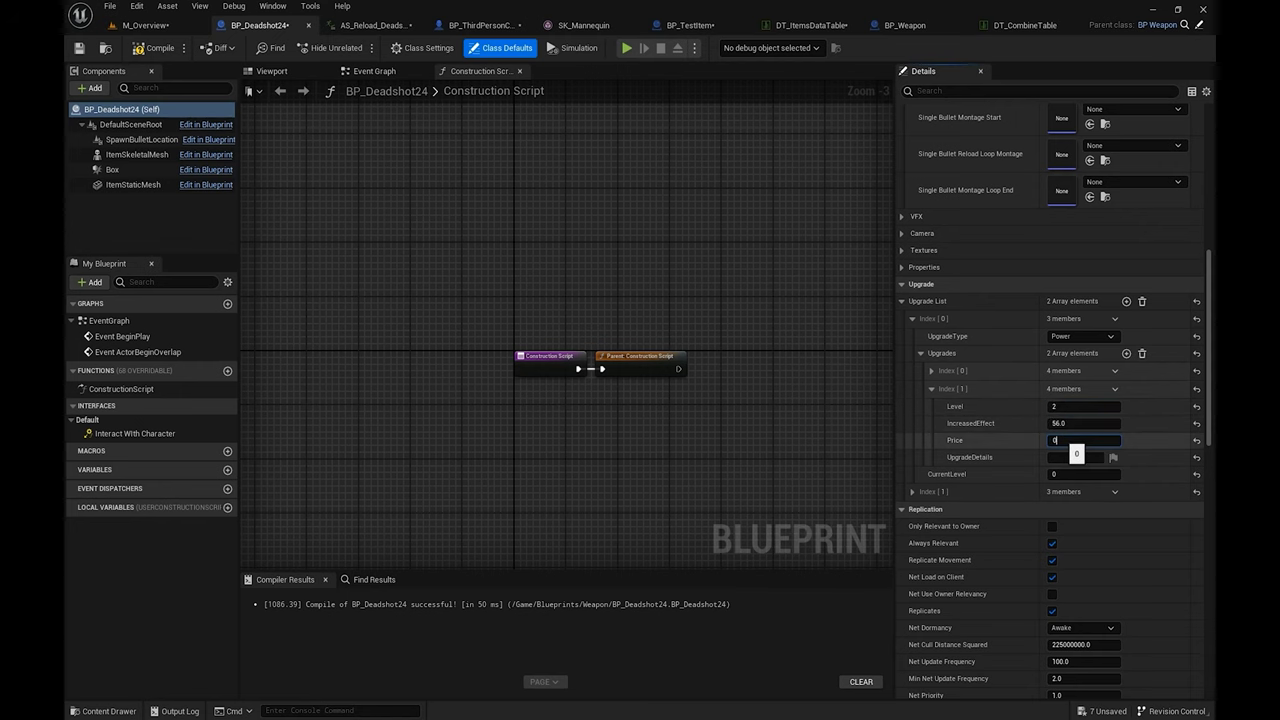
text(2000)
Step: Enter "more more power" as the second entry's UpgradeDetails and collapse the Upgrades array
key(Tab)
text(more more)
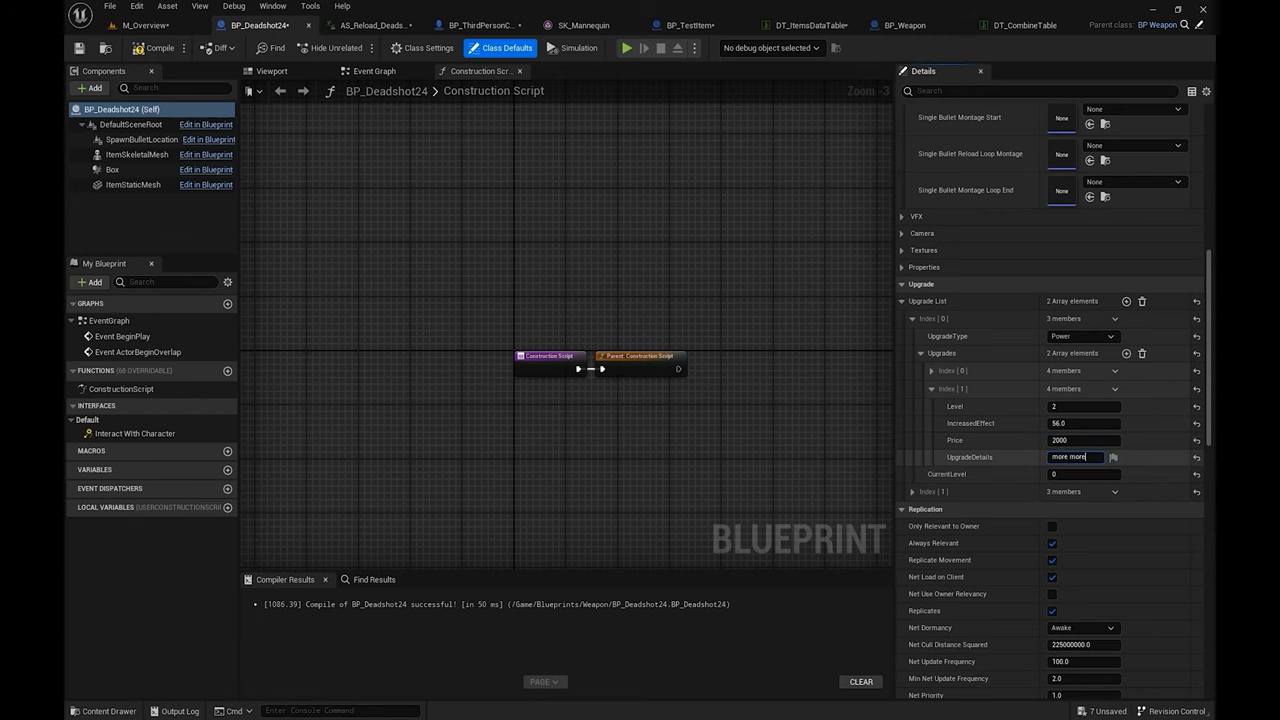
text( power)
key(Tab)
click(1090, 475)
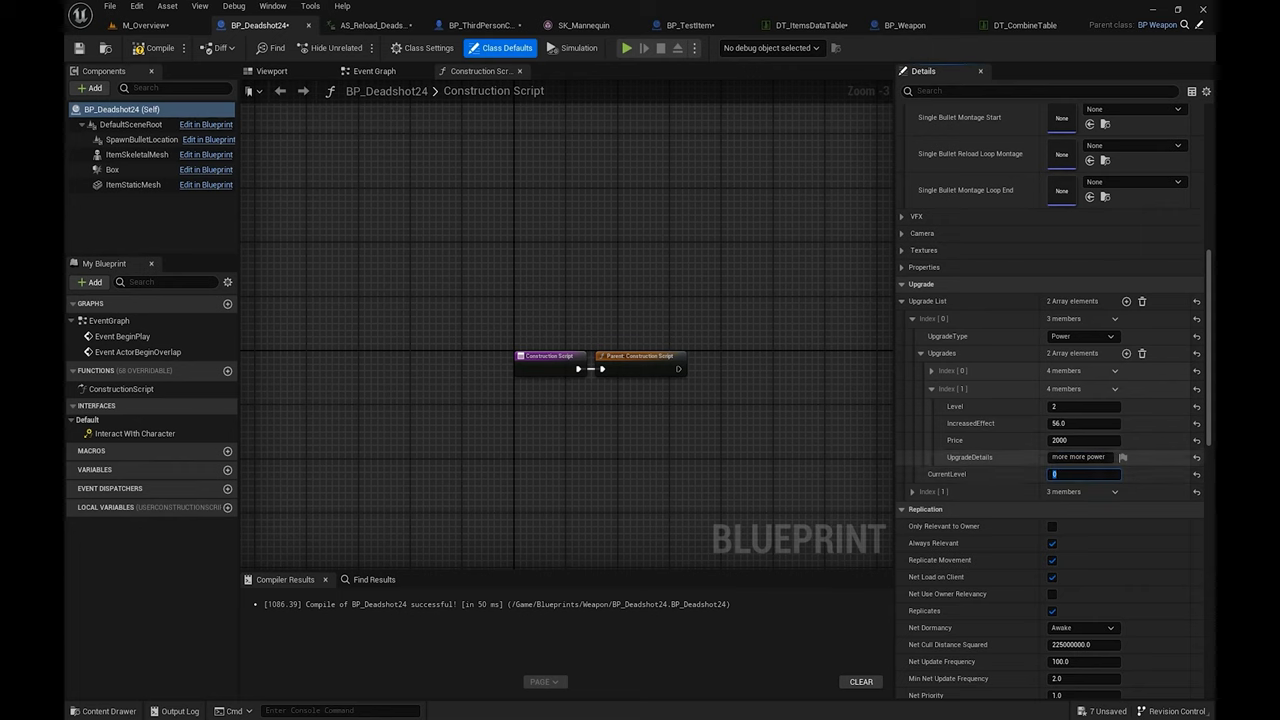
click(932, 389)
click(932, 389)
click(932, 389)
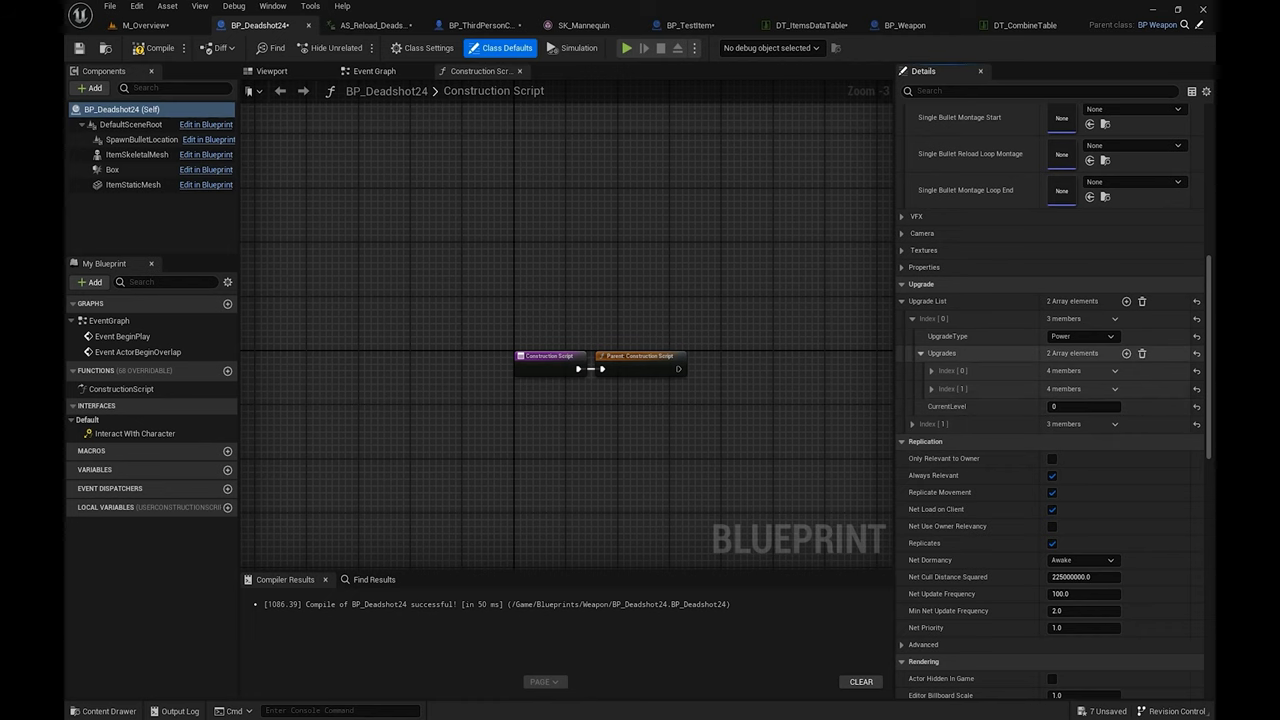
click(921, 353)
Step: Play-test the M_Overview level and open the Upgrade page of the in-game shop
click(178, 26)
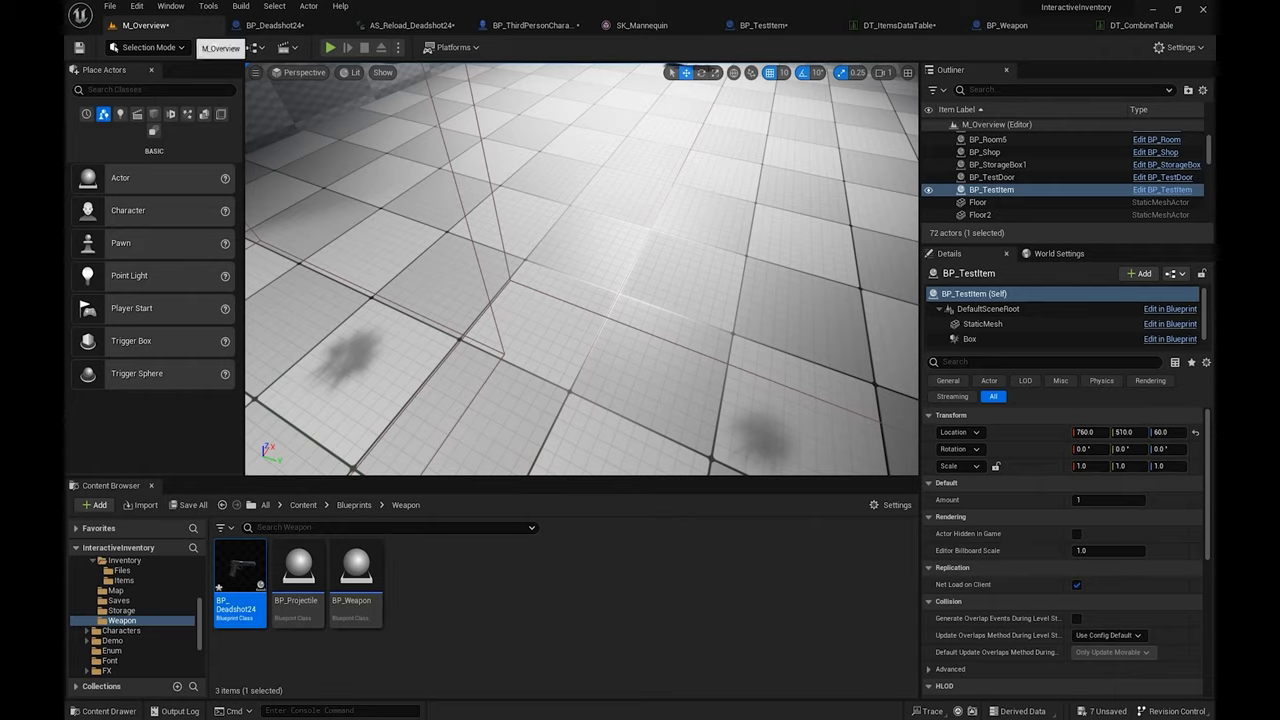
key(alt+p)
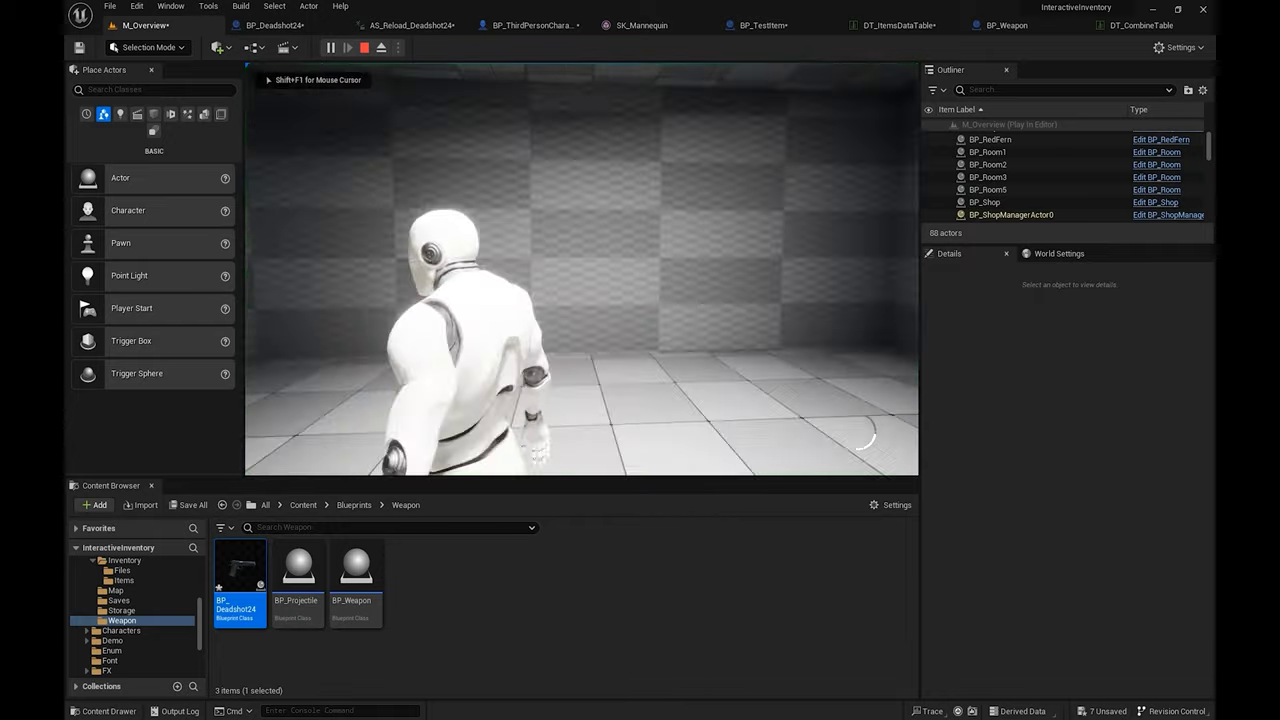
key(w)
key(e)
key(Down)
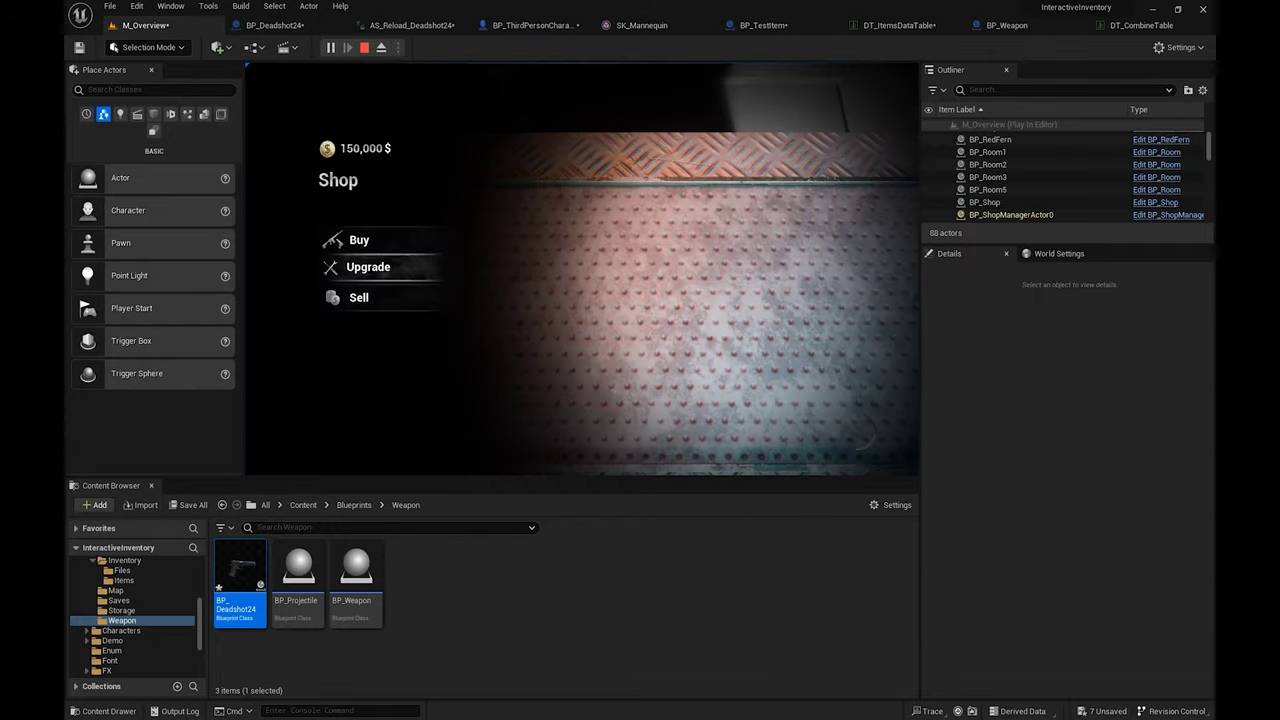
key(Return)
Step: Buy the DeadShot's level 1 and level 2 Power upgrades in the shop to test them
key(s)
key(w)
key(Return)
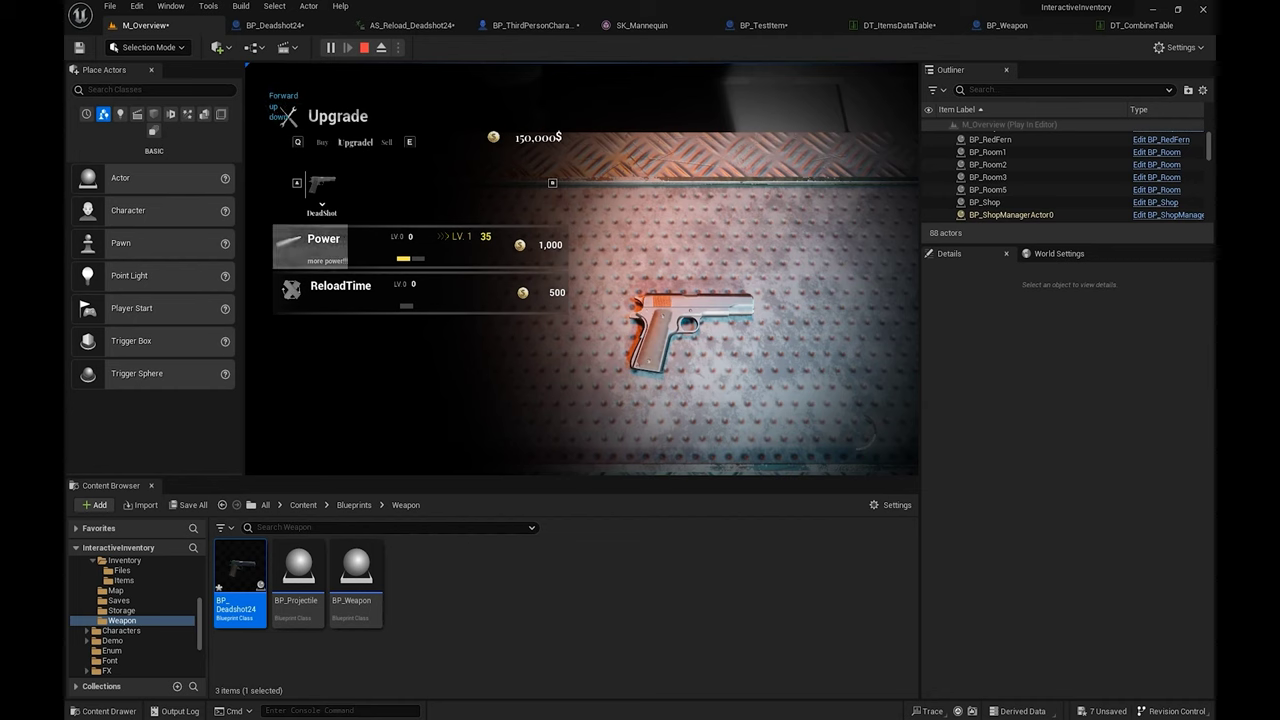
key(s)
key(w)
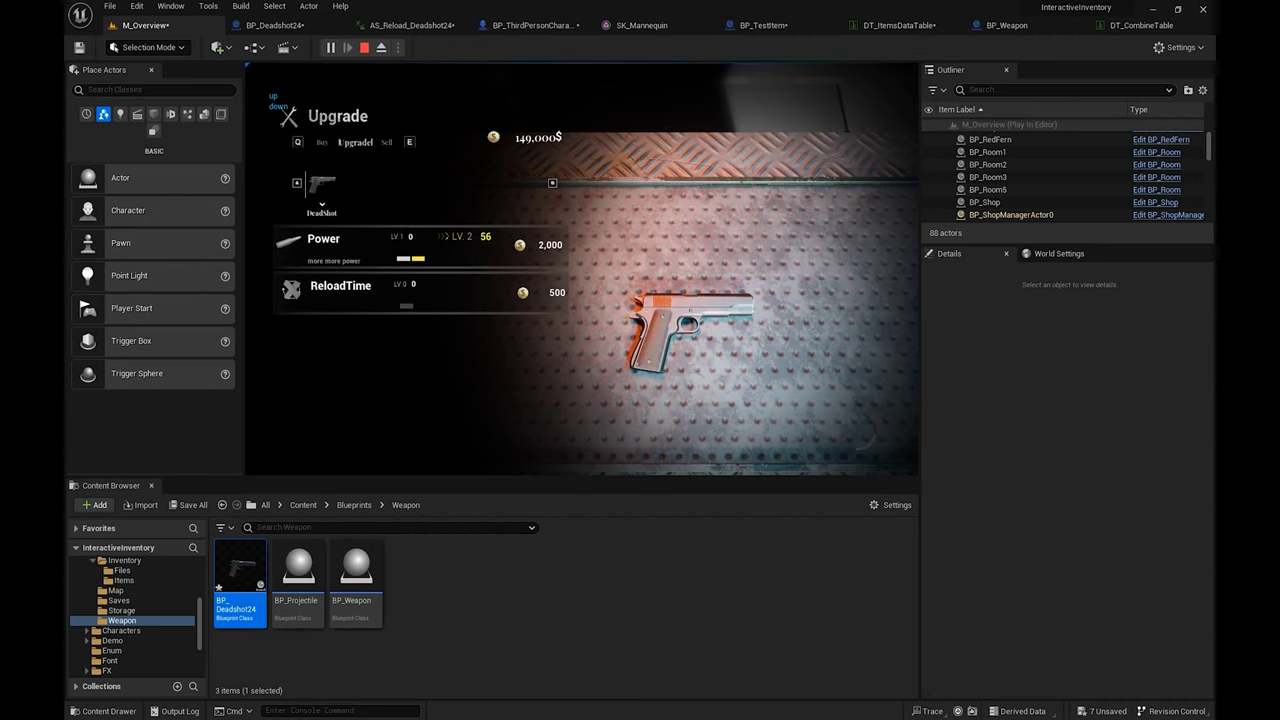
key(Return)
key(Return)
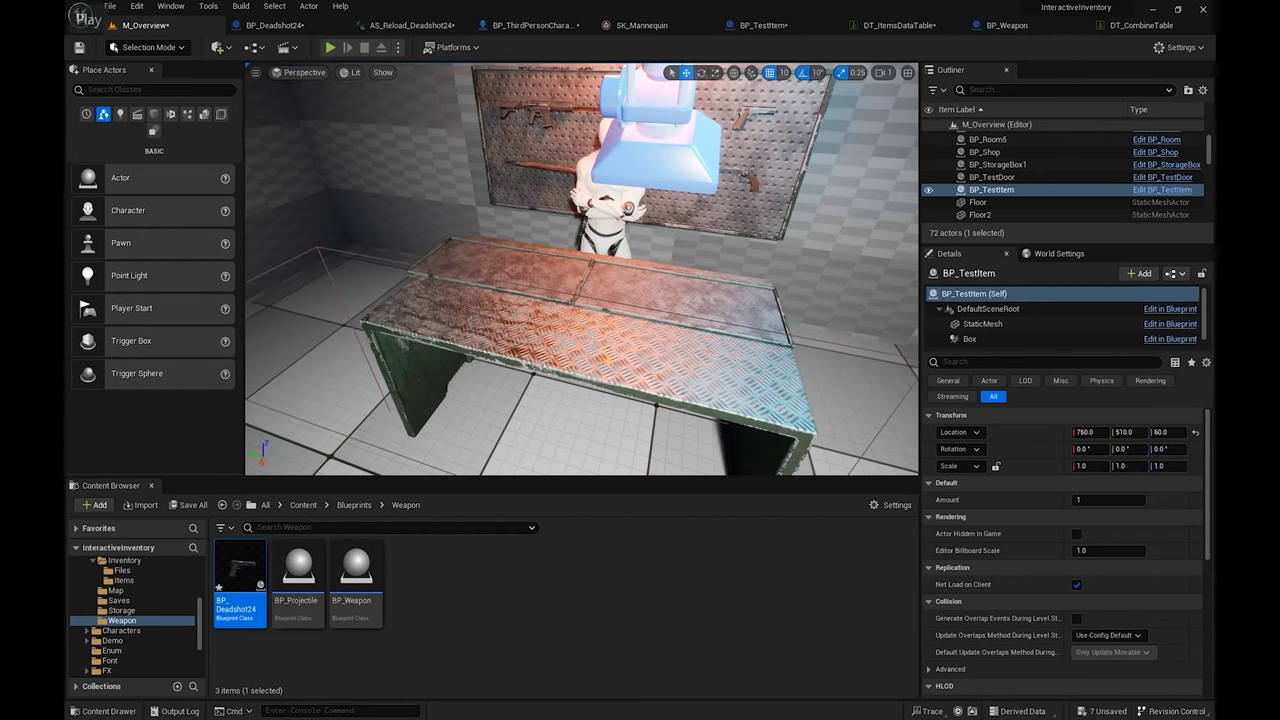
Step: Play the level again, walk the character forward and open the inventory
click(330, 47)
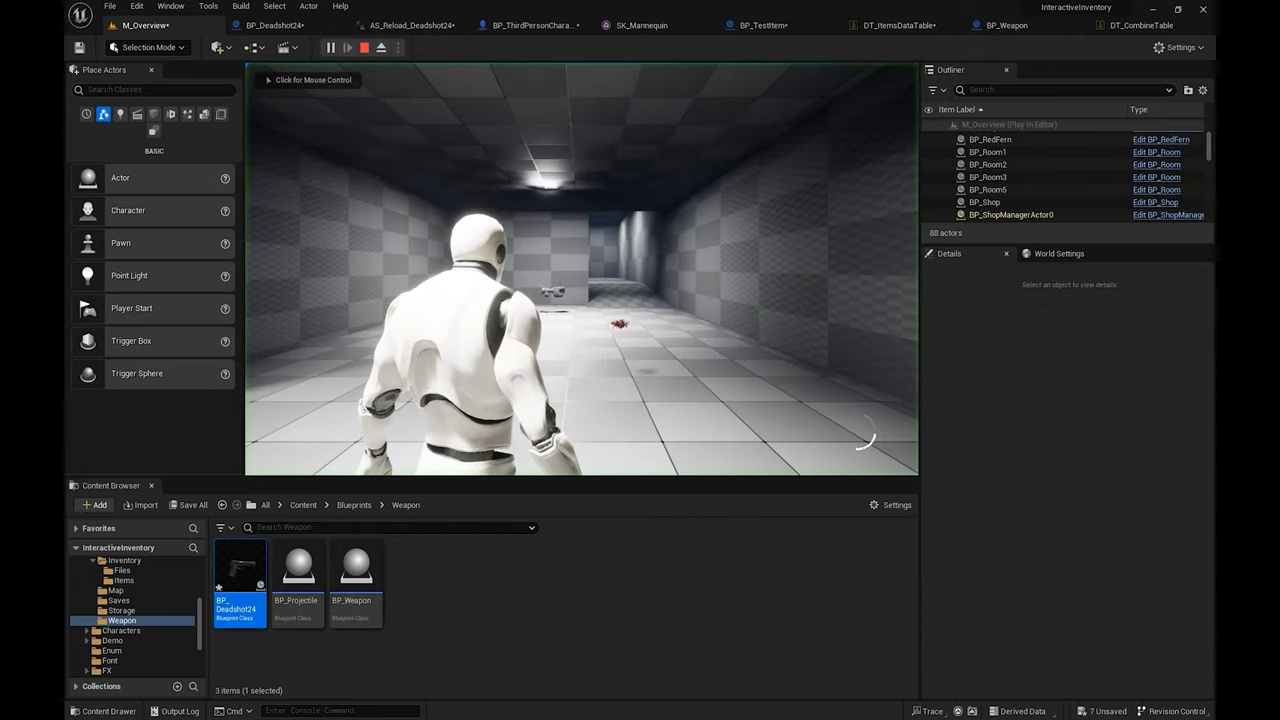
click(582, 270)
key(w)
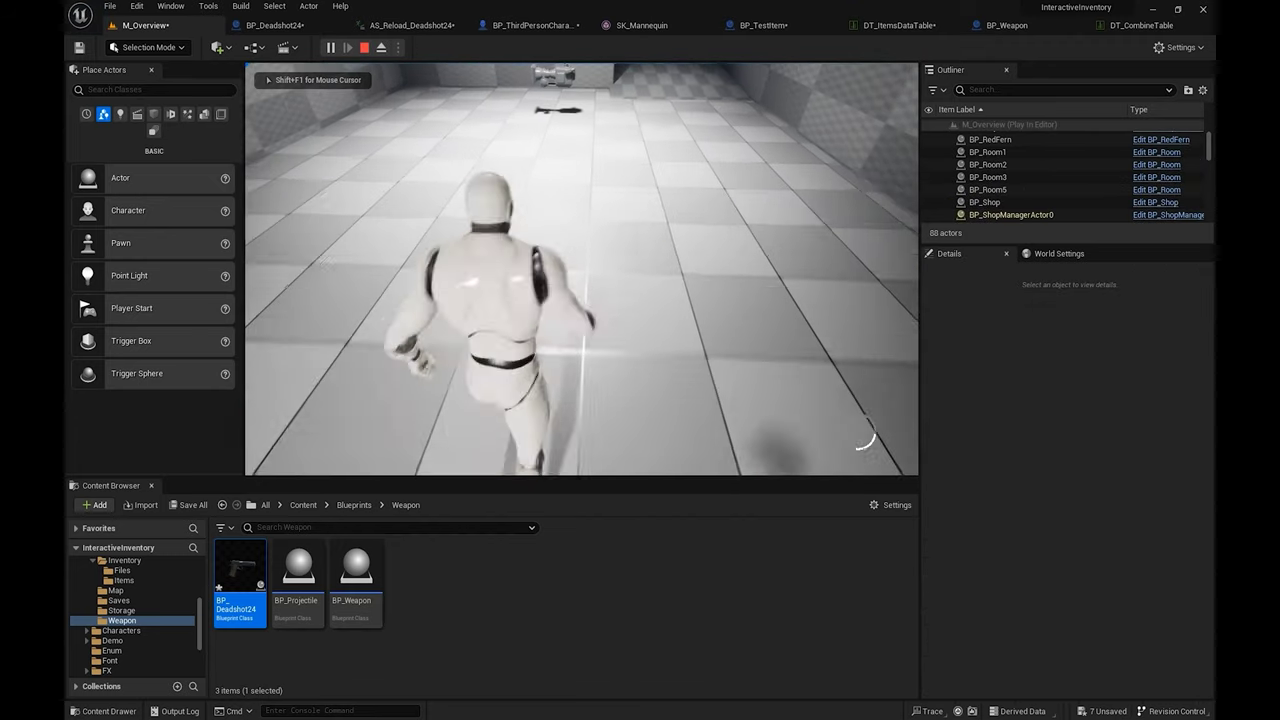
key(w)
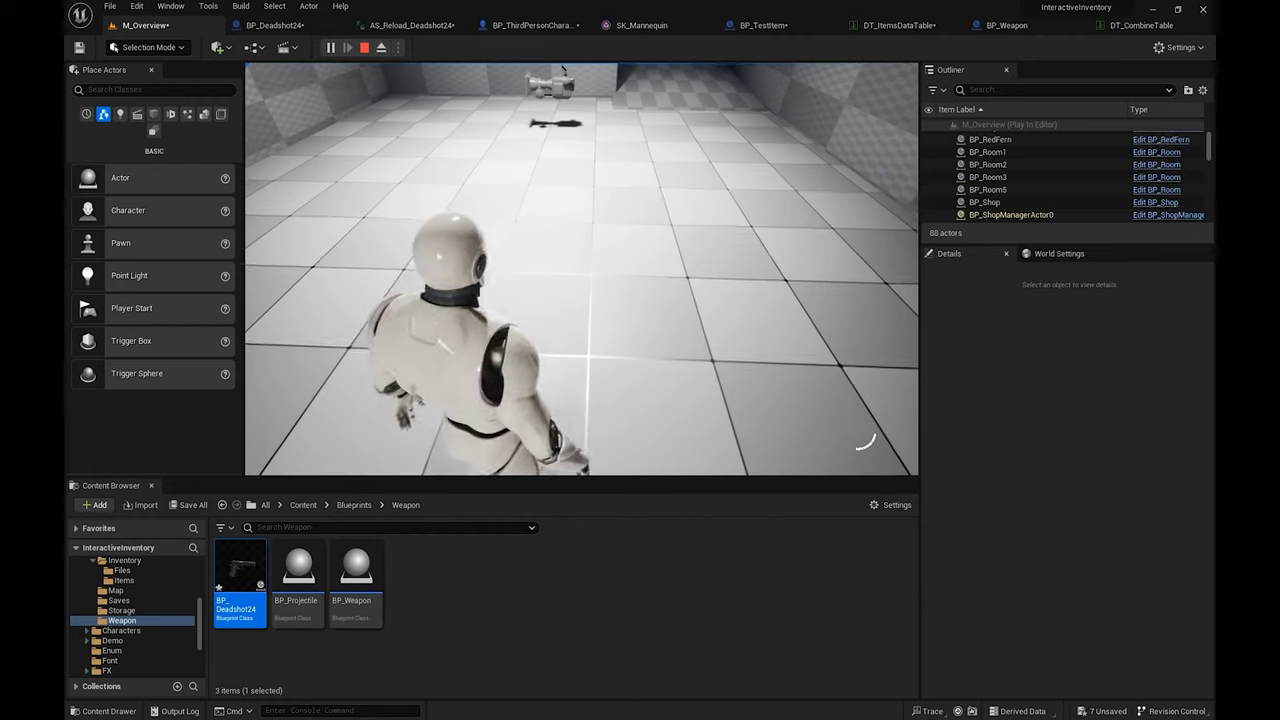
key(Tab)
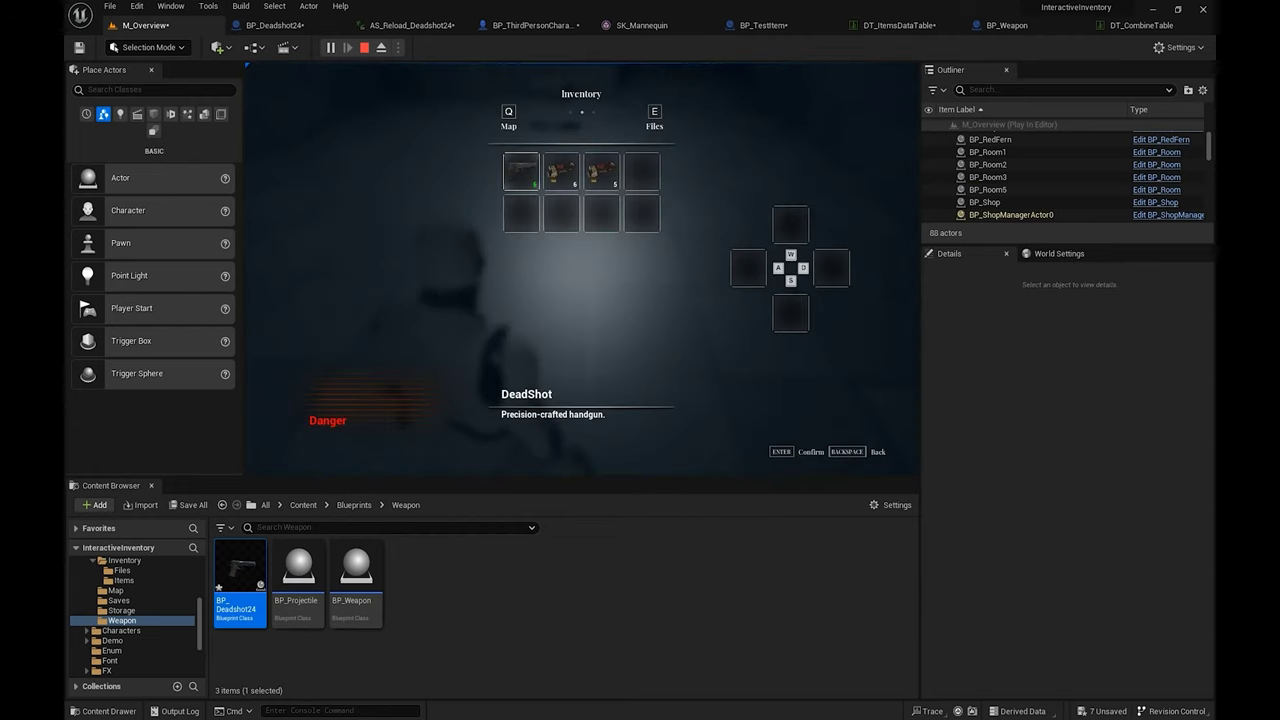
Step: Cycle through the Map, Inventory and Files pages in both directions to check page navigation
key(e)
key(e)
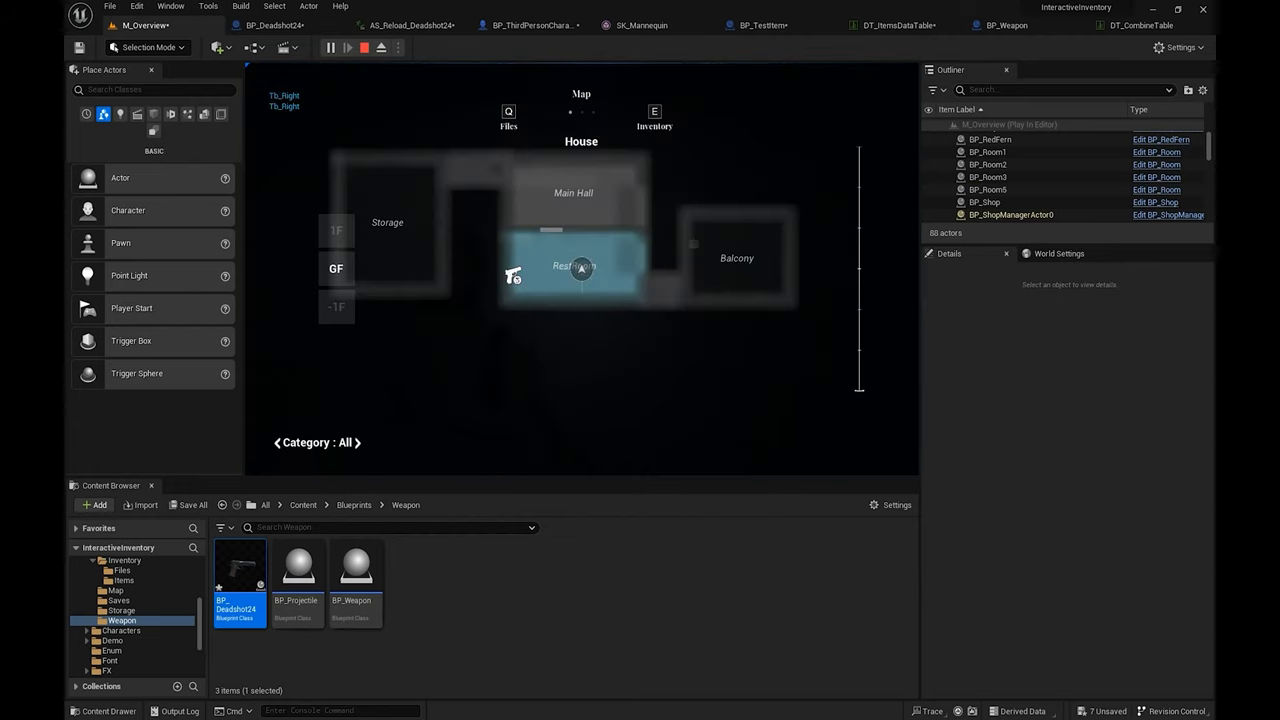
key(q)
key(q)
key(q)
key(e)
key(e)
key(q)
Step: Test moving between inventory slots, open and dismiss the Pistol Ammo action menu, and end the play session
key(Down)
key(Right)
key(Up)
key(Return)
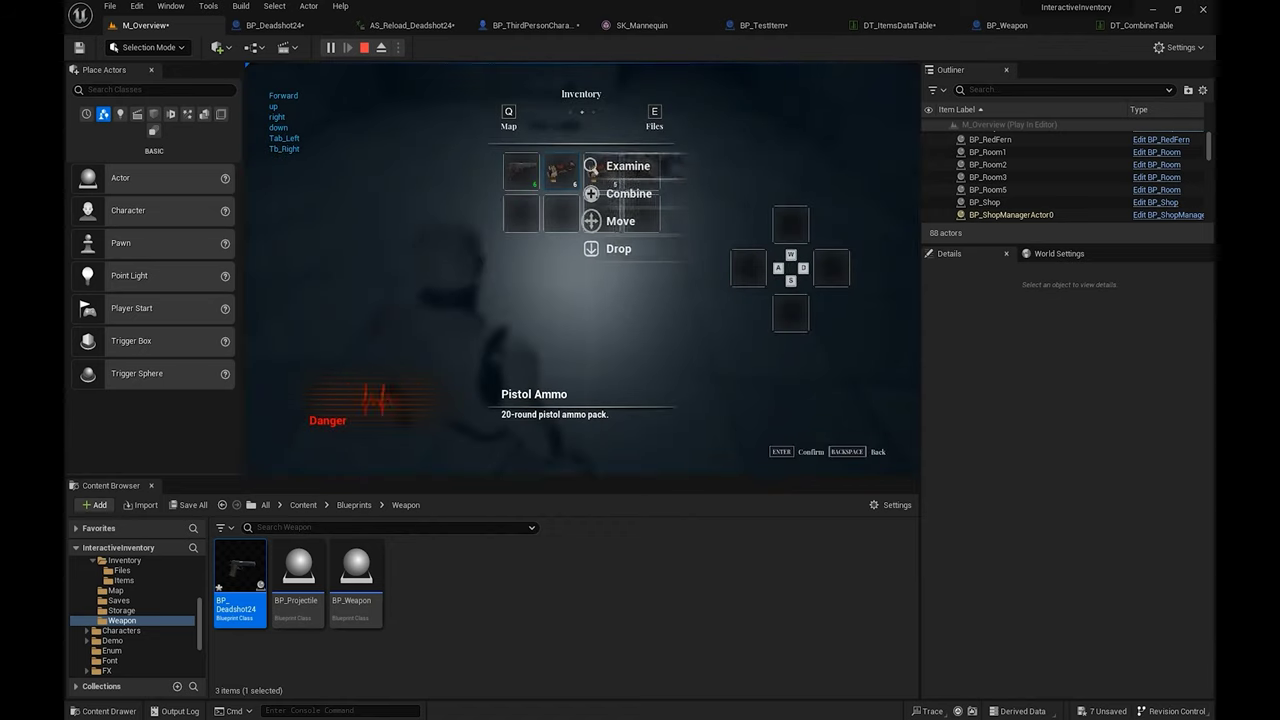
key(BackSpace)
key(Down)
key(Left)
key(Up)
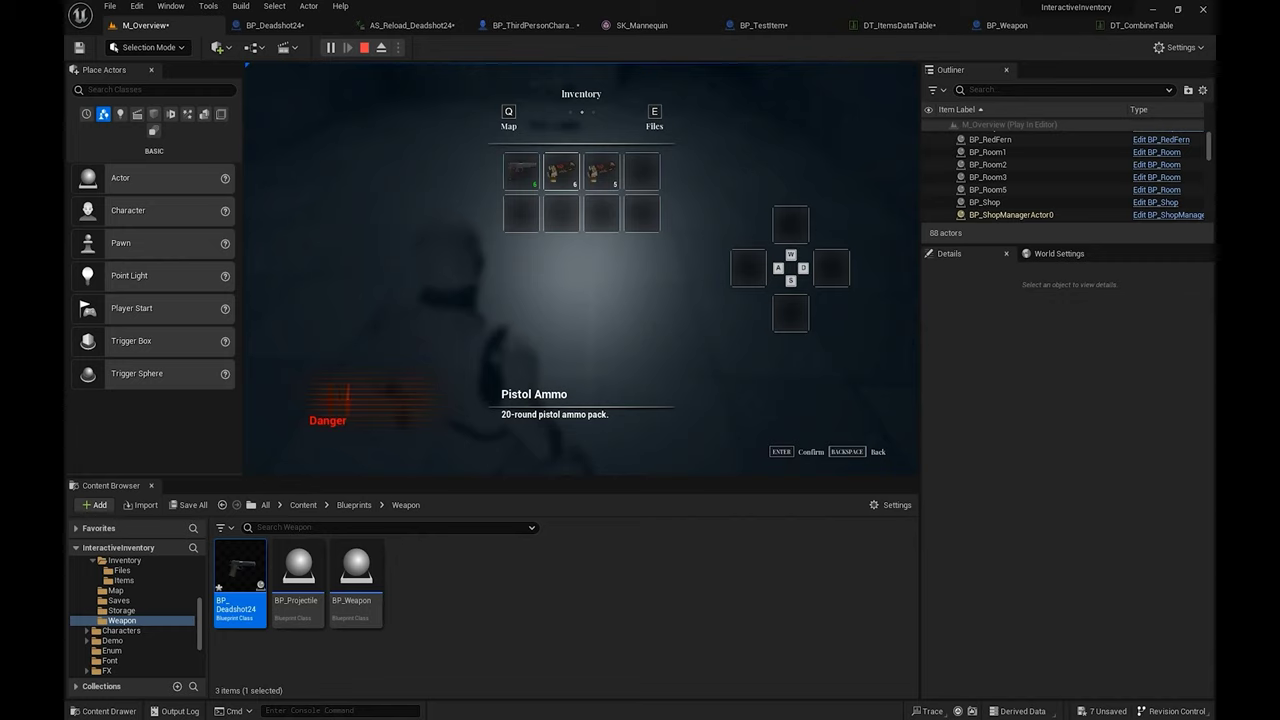
key(BackSpace)
key(Escape)
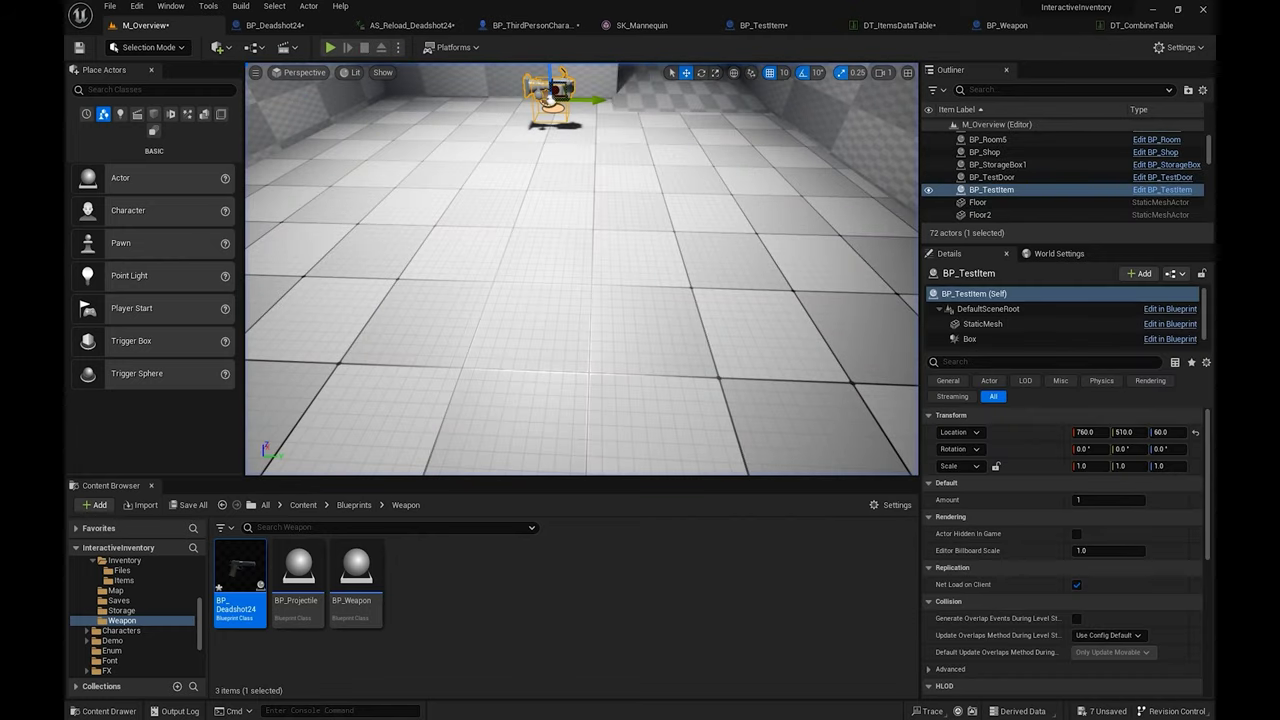
Step: Find the WBP_Nav widget by searching the whole Content folder for "wbp nav" and open its graph
click(388, 527)
text(wbp nav)
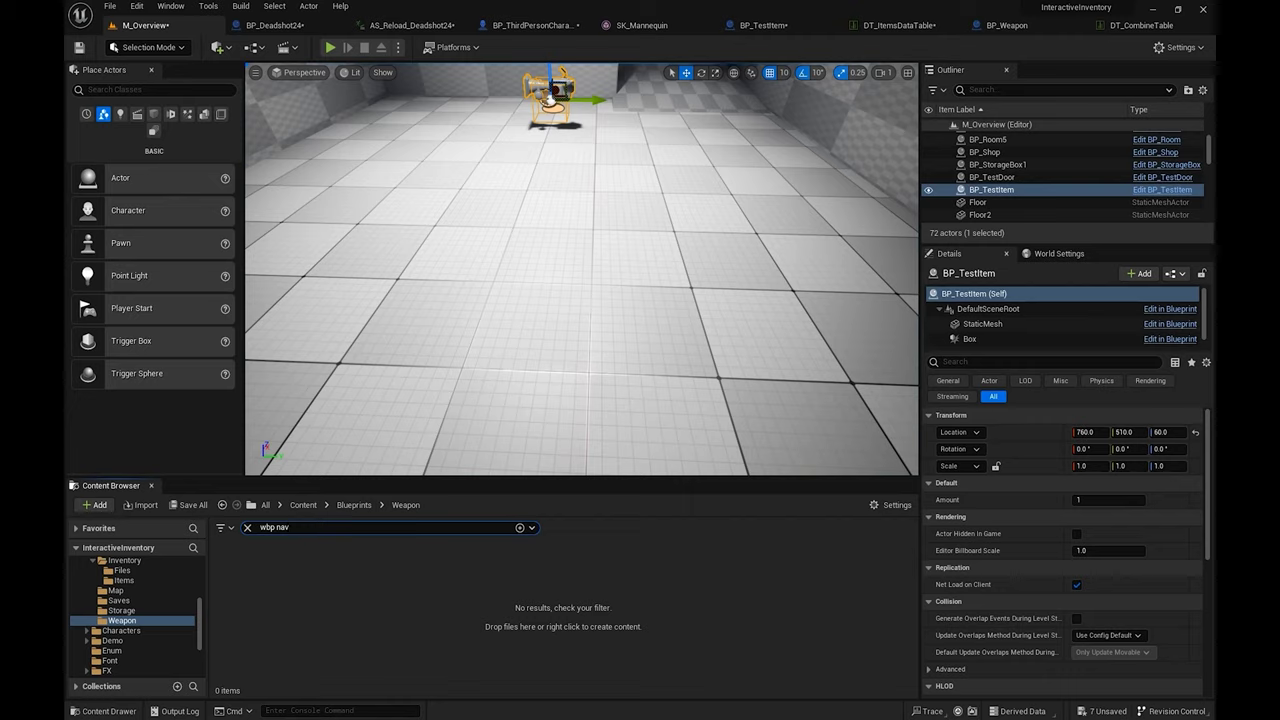
click(354, 505)
click(303, 505)
double_click(240, 580)
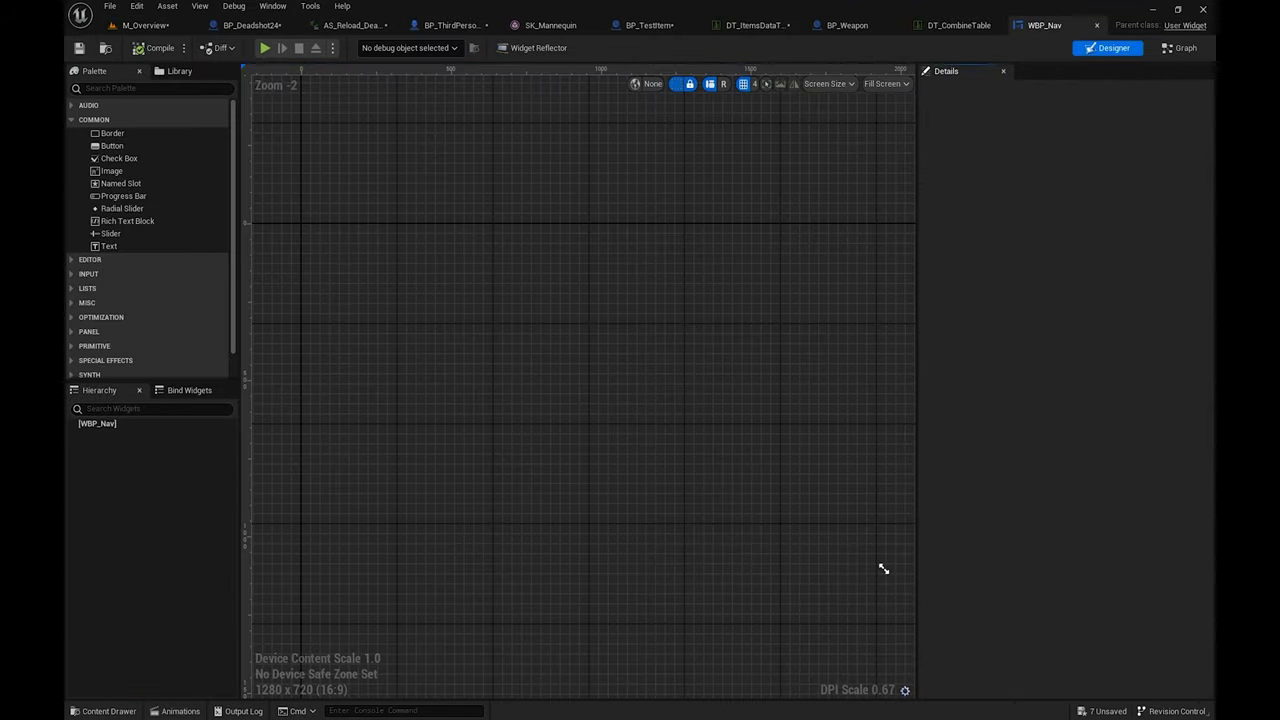
click(1180, 48)
scroll(400, 475, down, 2)
right_drag(400, 475, 695, 477)
scroll(695, 477, down, 1)
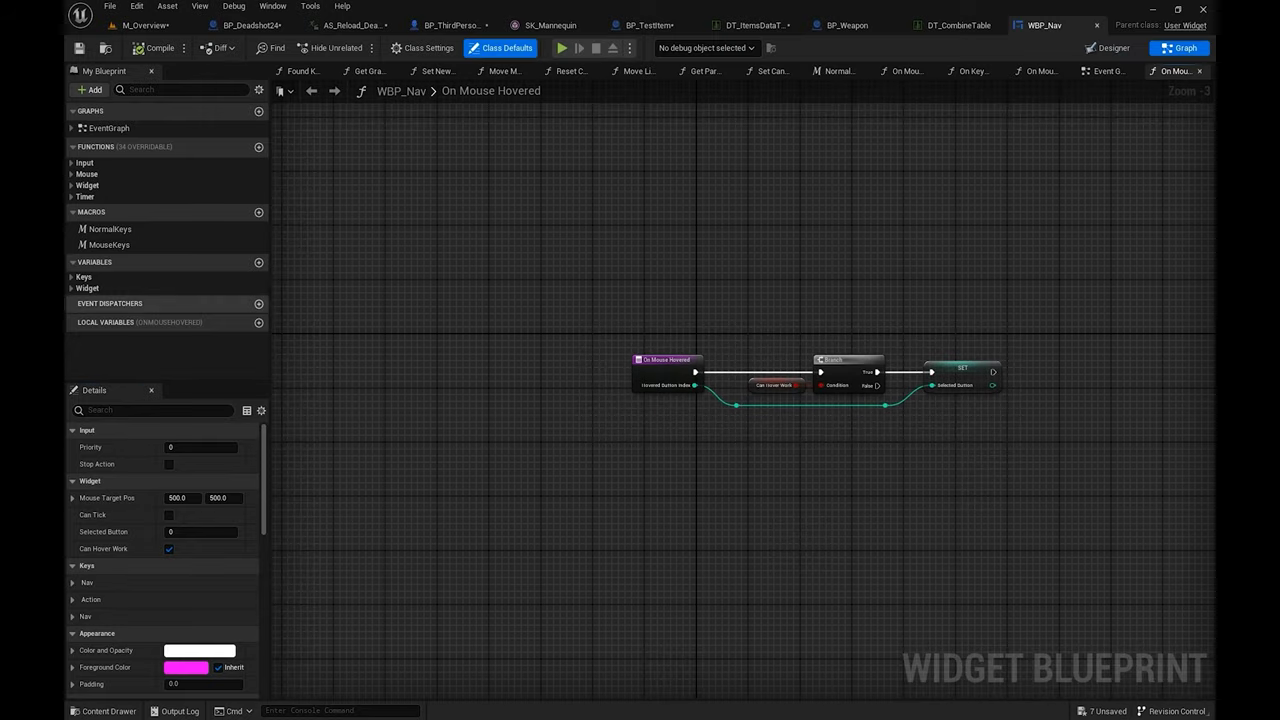
Step: Examine the navigation key arrays in WBP_Nav's class defaults and the key assigned to Nav Key Left
click(72, 277)
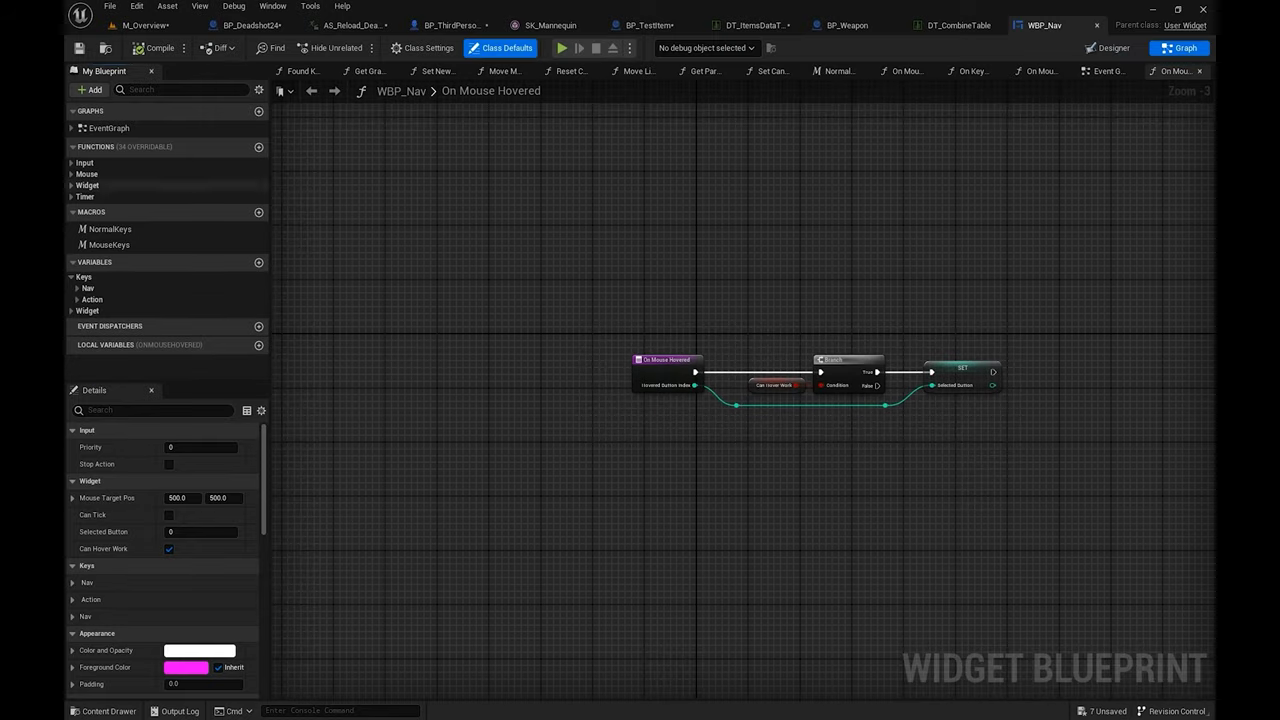
scroll(160, 500, down, 5)
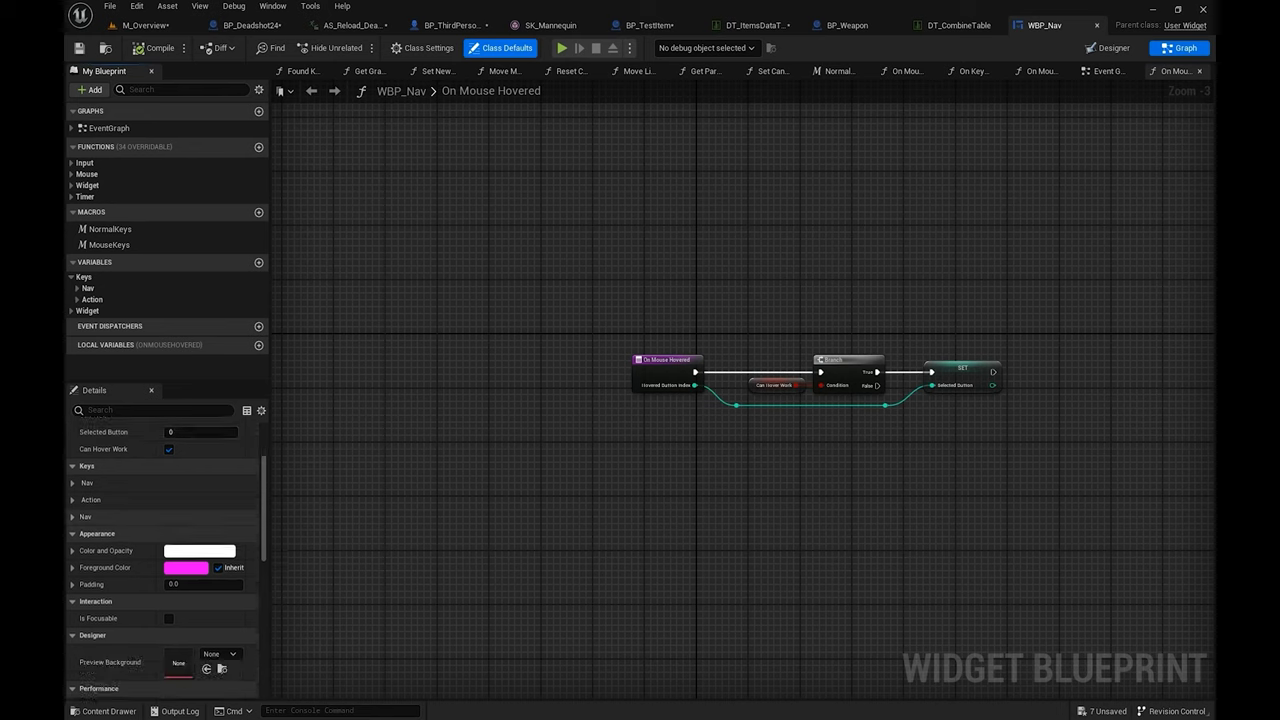
scroll(160, 548, up, 5)
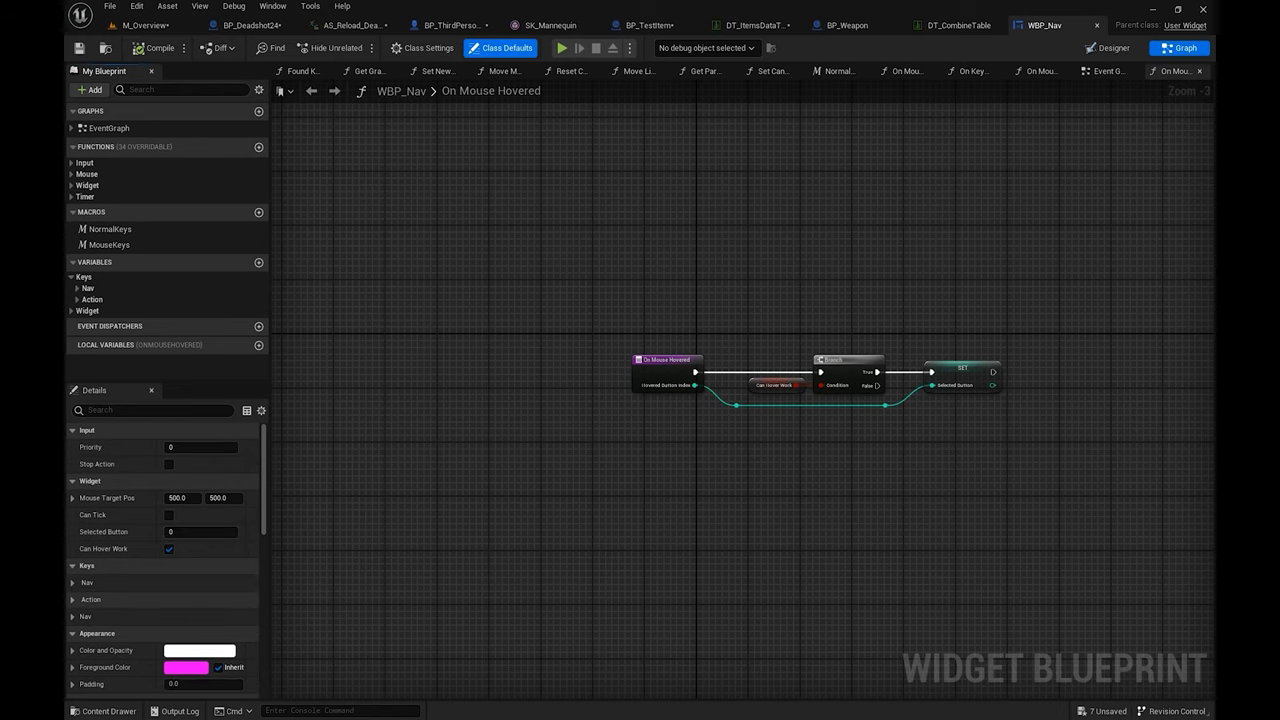
click(73, 583)
scroll(82, 595, down, 2)
click(82, 560)
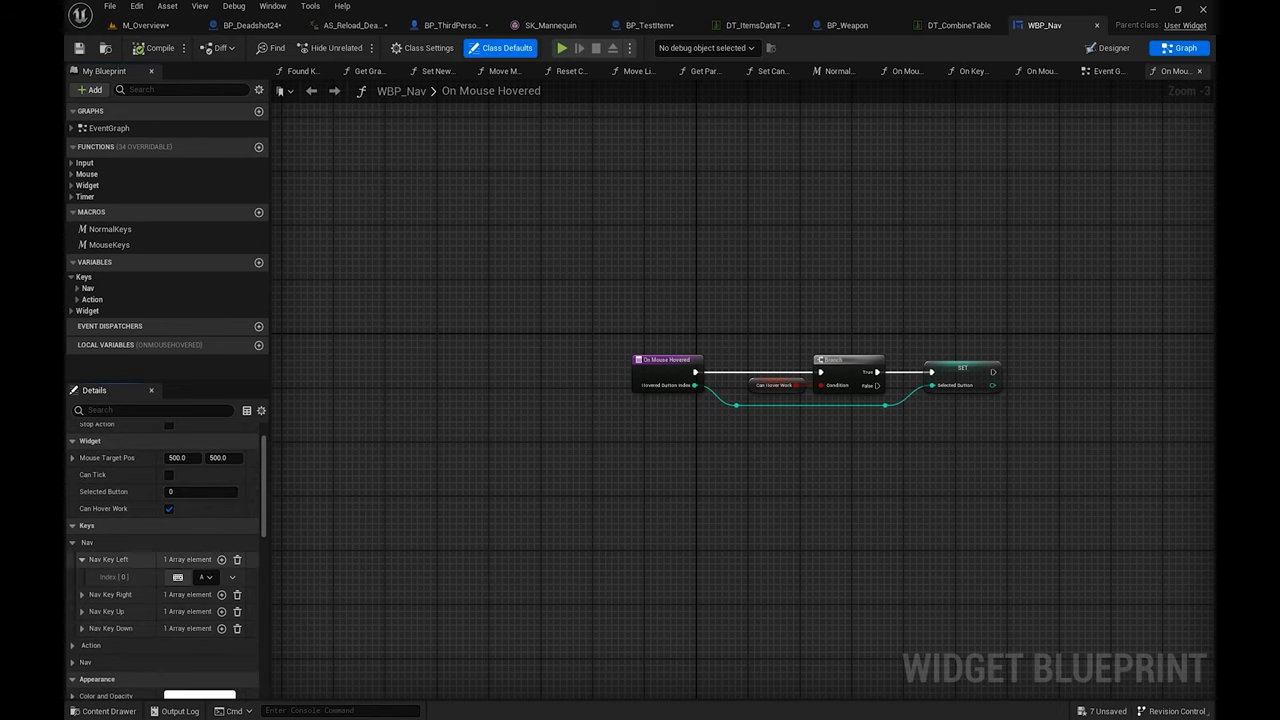
click(82, 560)
click(82, 560)
click(82, 560)
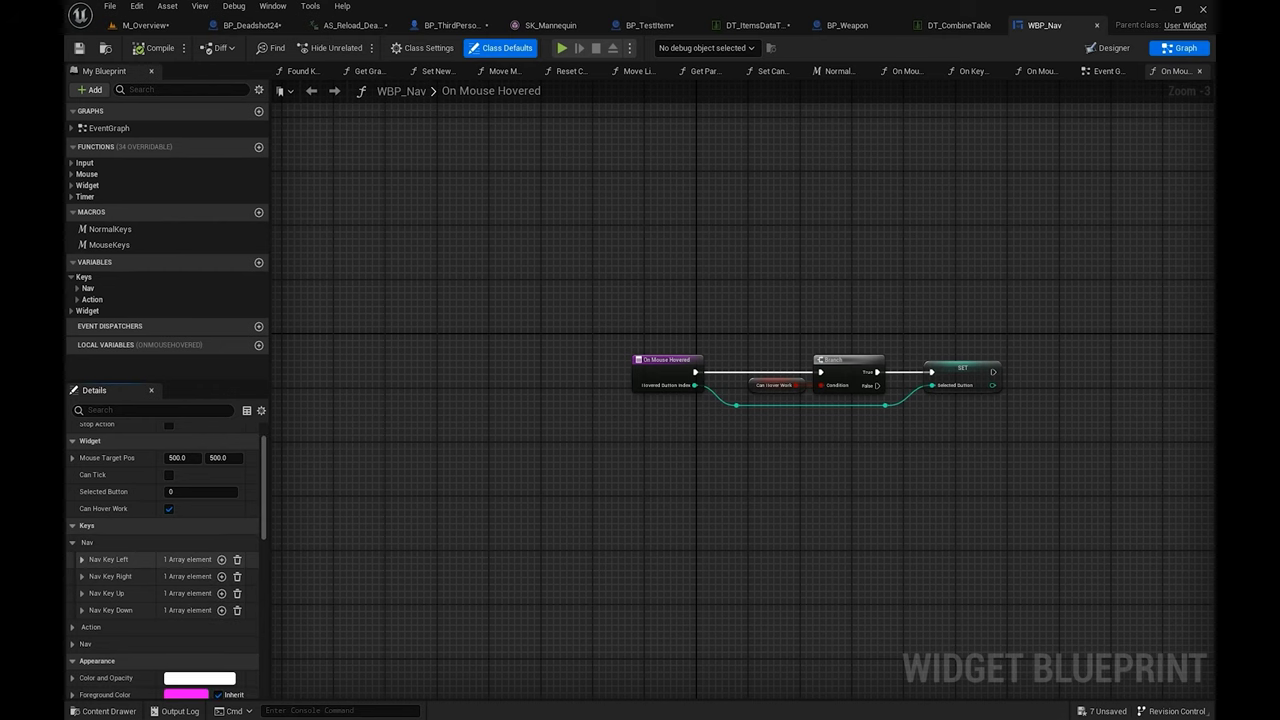
click(82, 559)
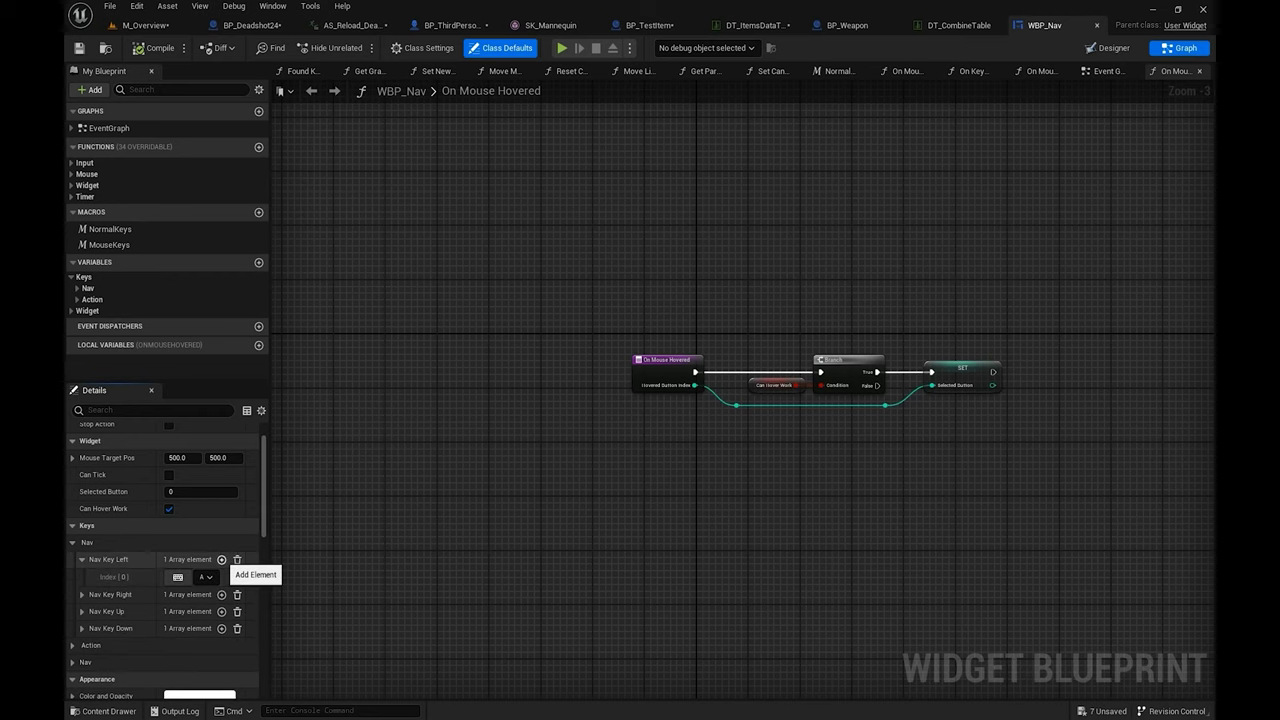
Step: Try adding a second key entry to Nav Key Left, browse its available keys, and delete the entry
click(221, 559)
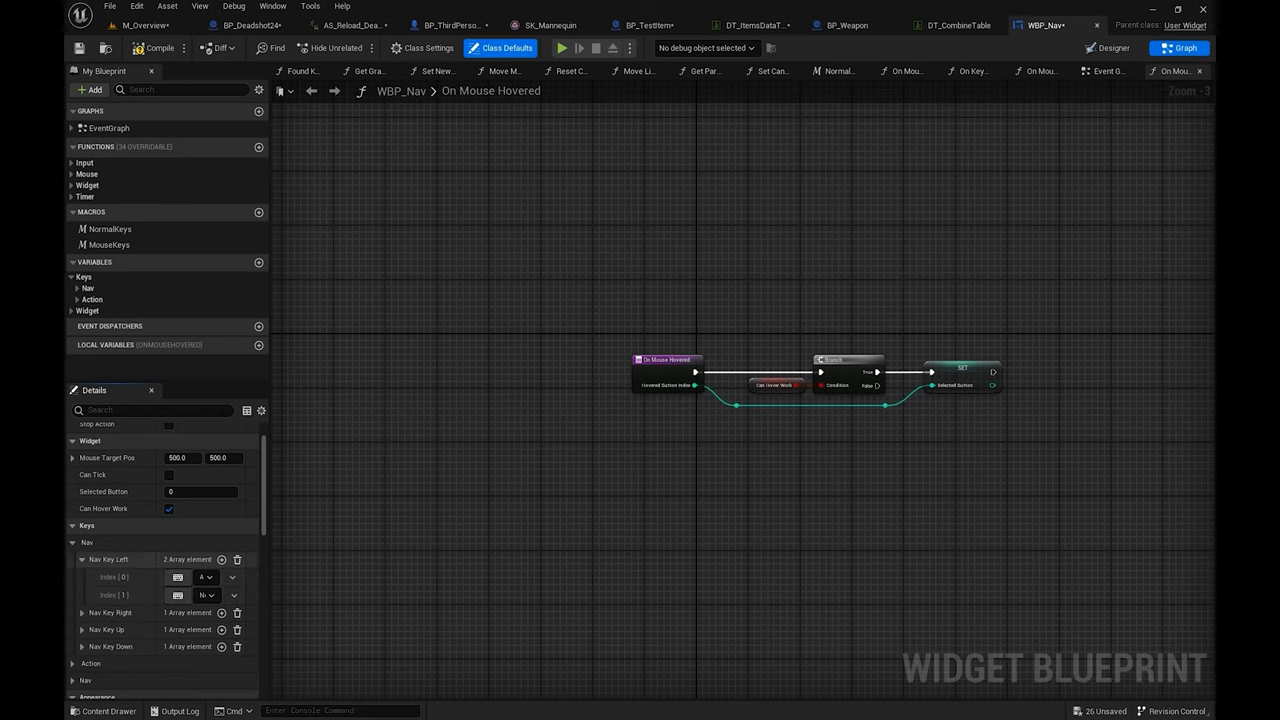
drag(270, 562, 445, 564)
click(294, 596)
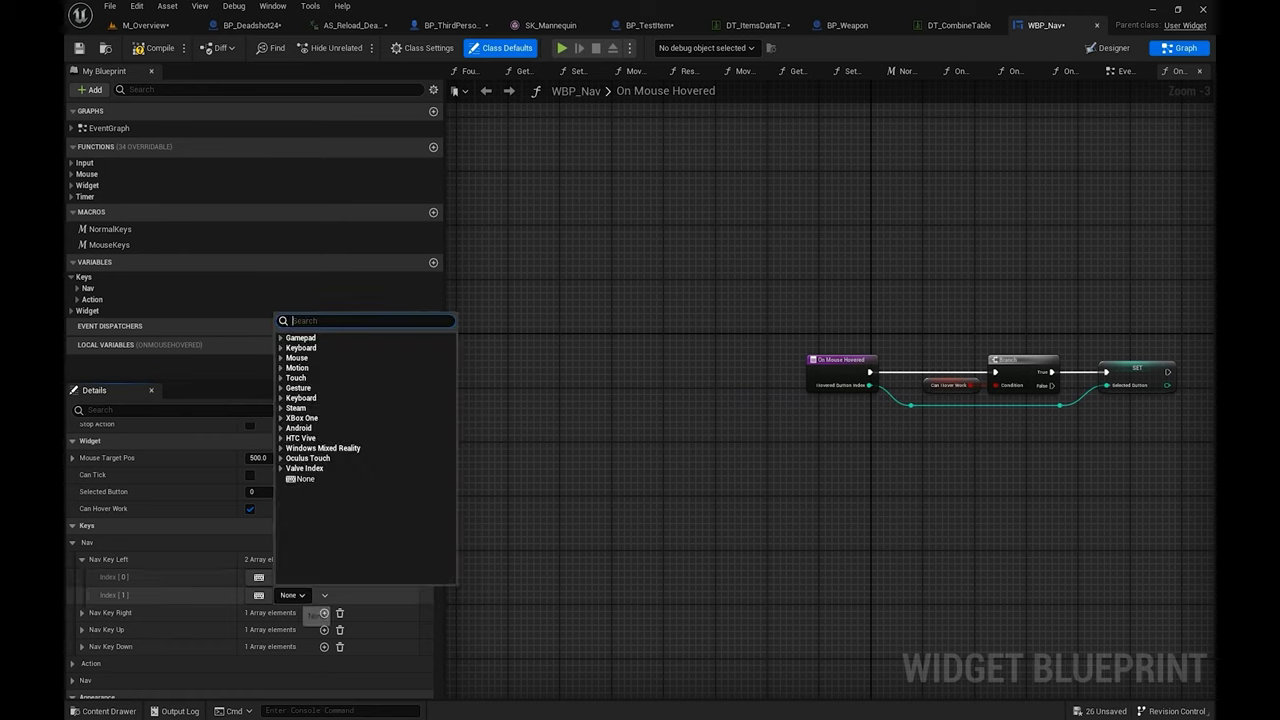
text(u)
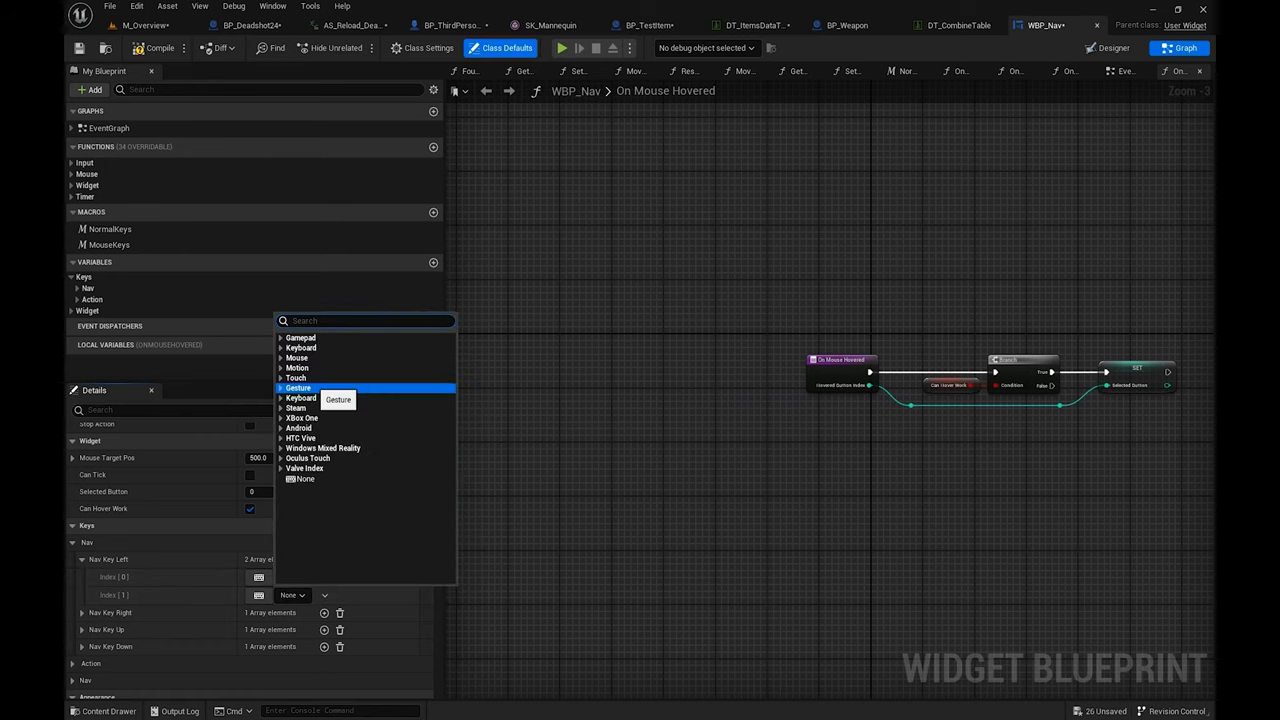
click(259, 595)
click(324, 595)
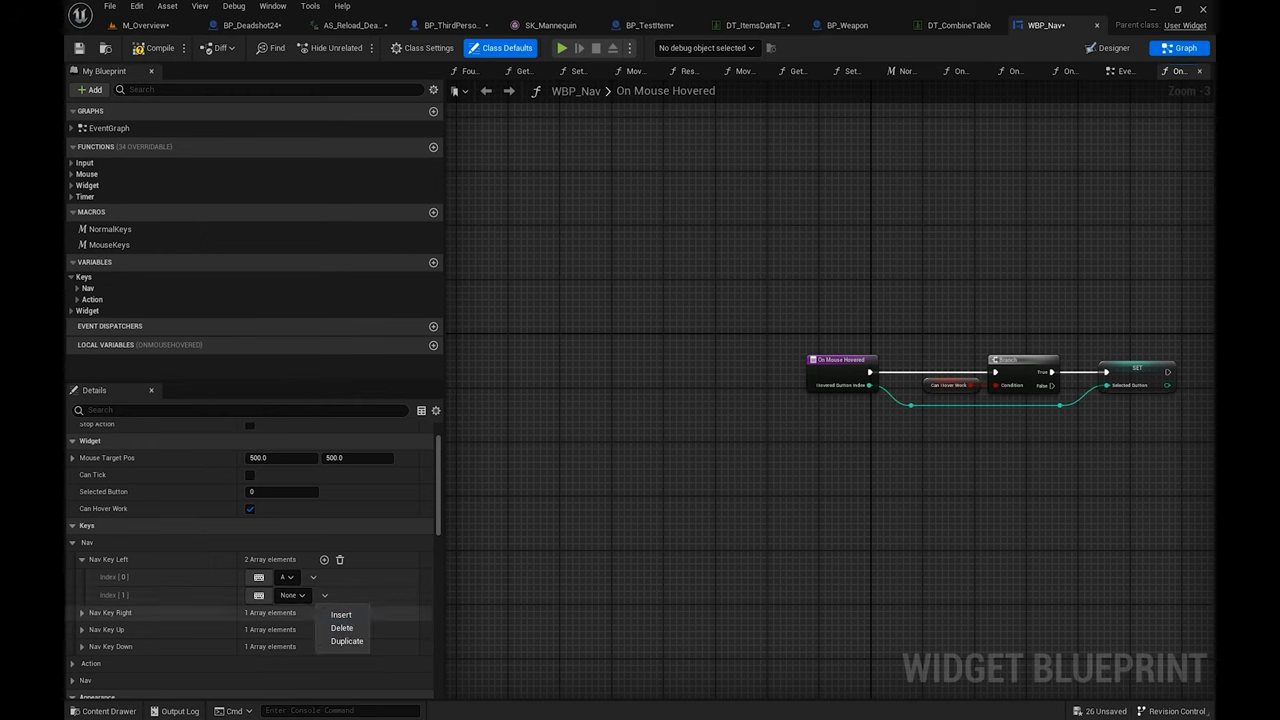
click(341, 627)
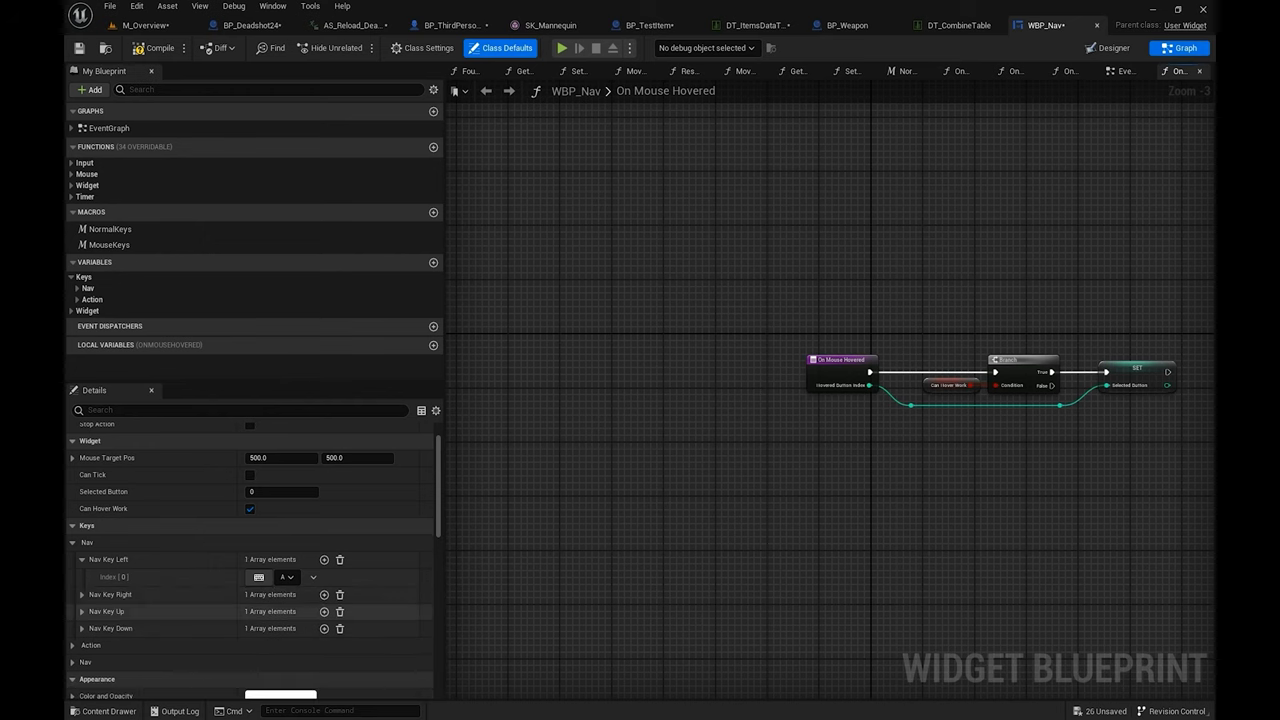
Step: Collapse the Nav Key Left array in WBP_Nav's class defaults and return to the M_Overview level
scroll(300, 590, down, 3)
scroll(250, 560, up, 1)
click(82, 500)
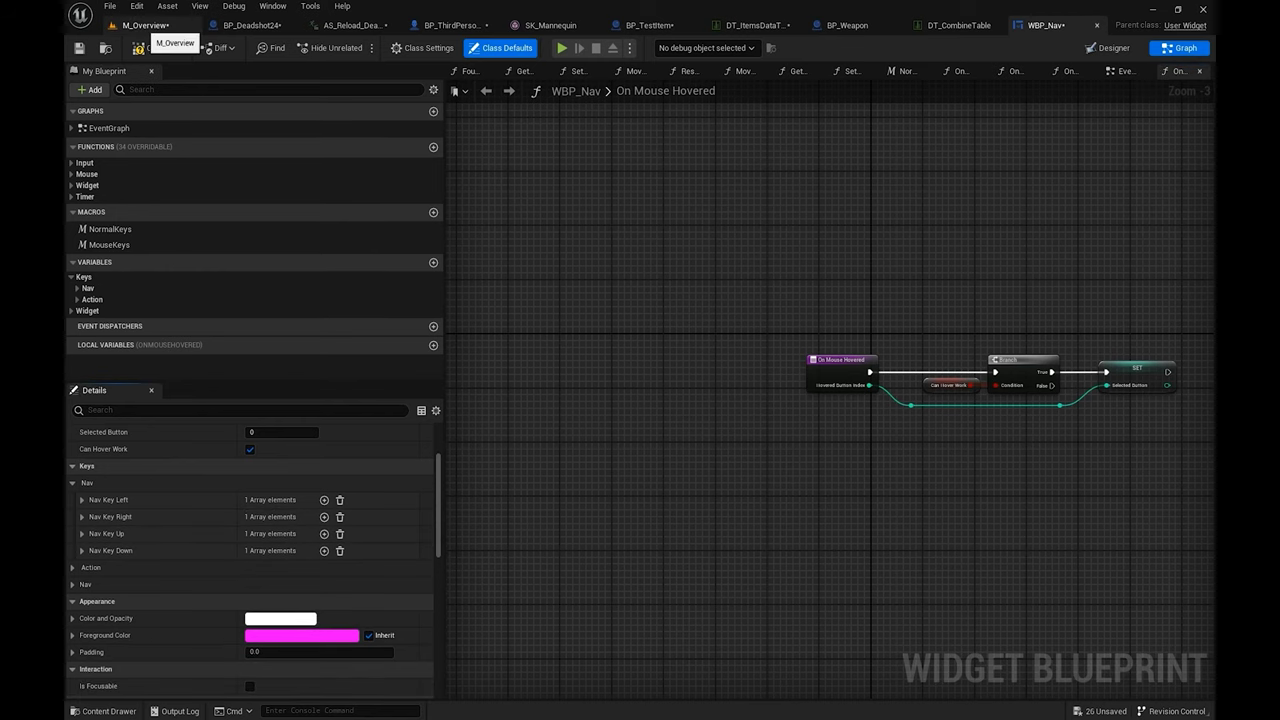
click(146, 25)
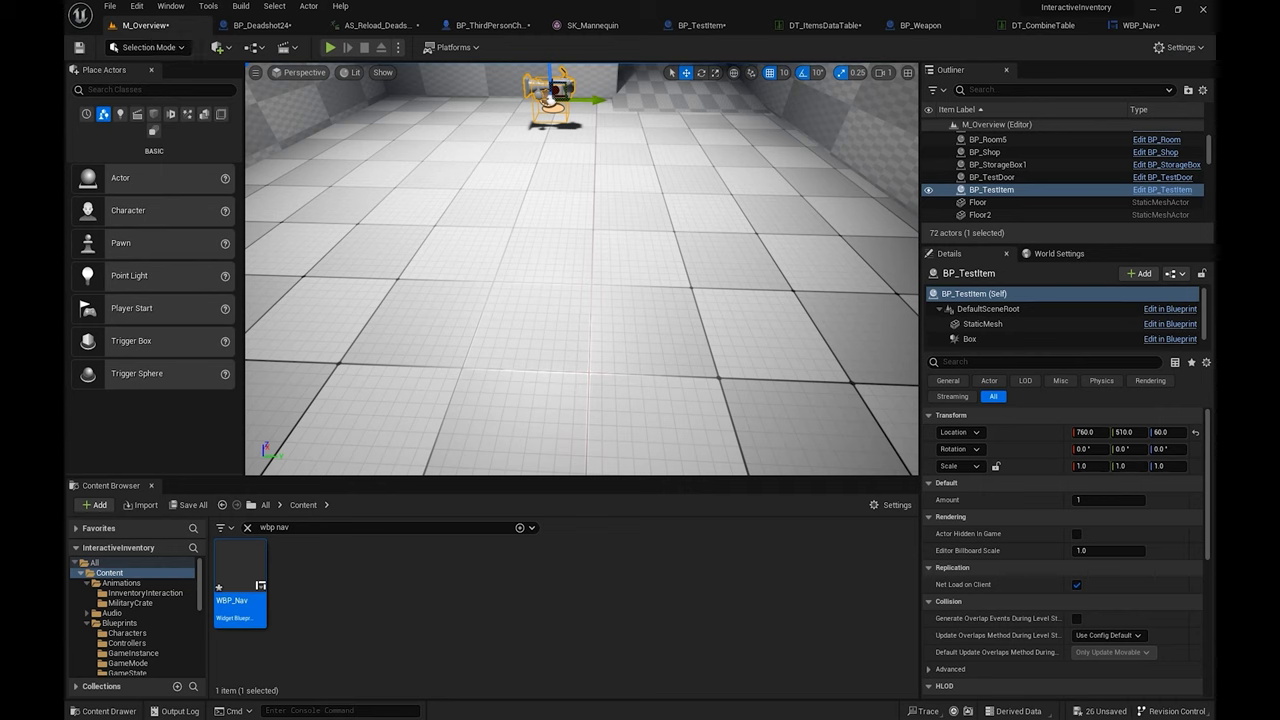
click(291, 527)
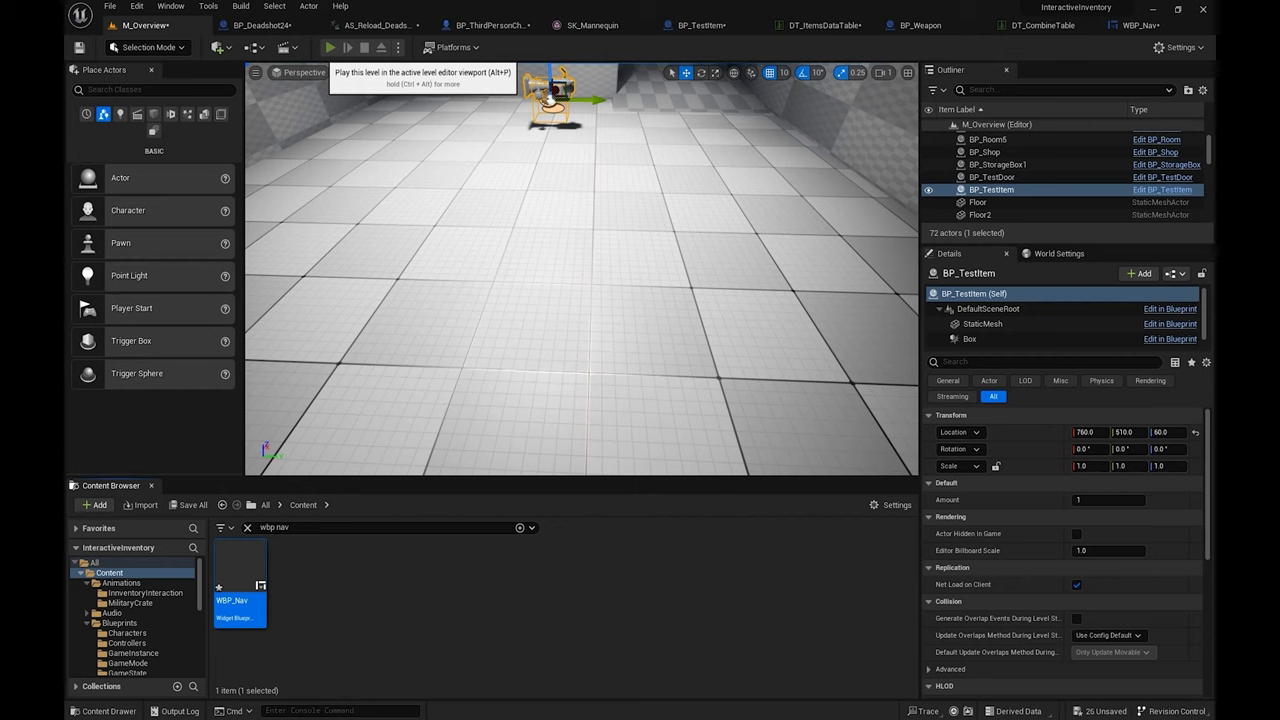
Step: Play the level and walk the character up to the shop counter
click(329, 47)
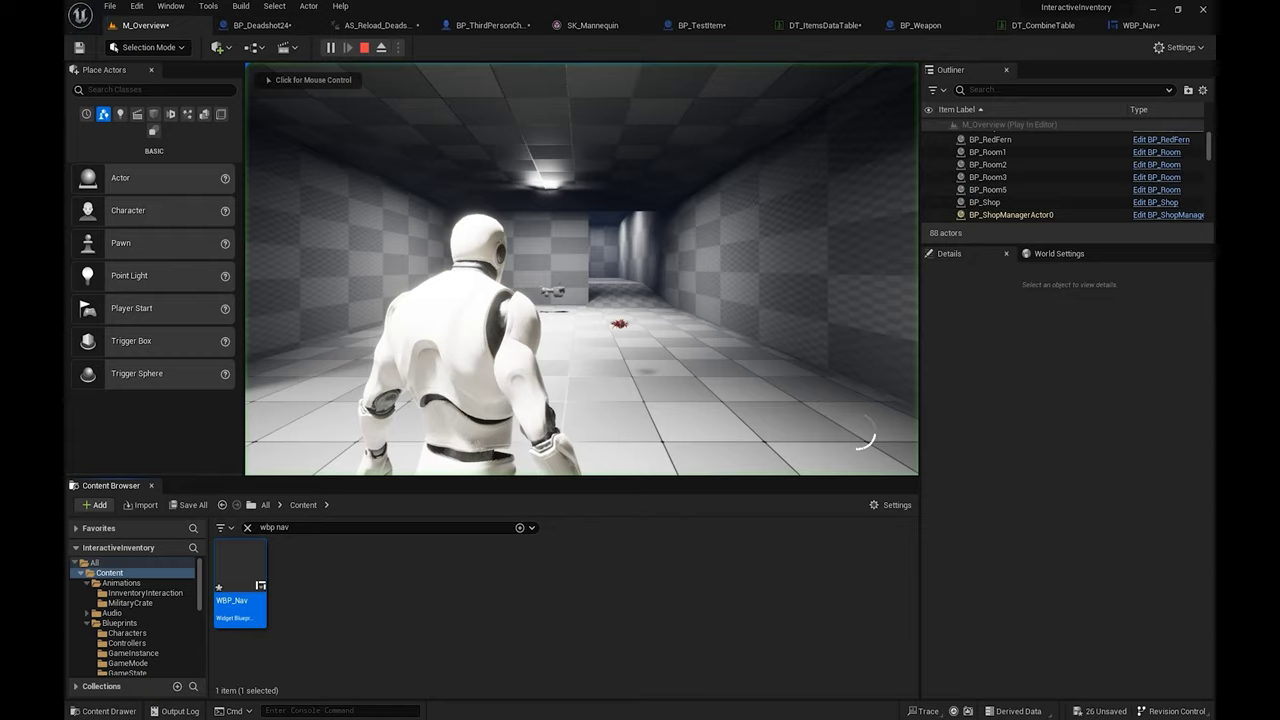
click(582, 270)
key(w)
key(w)
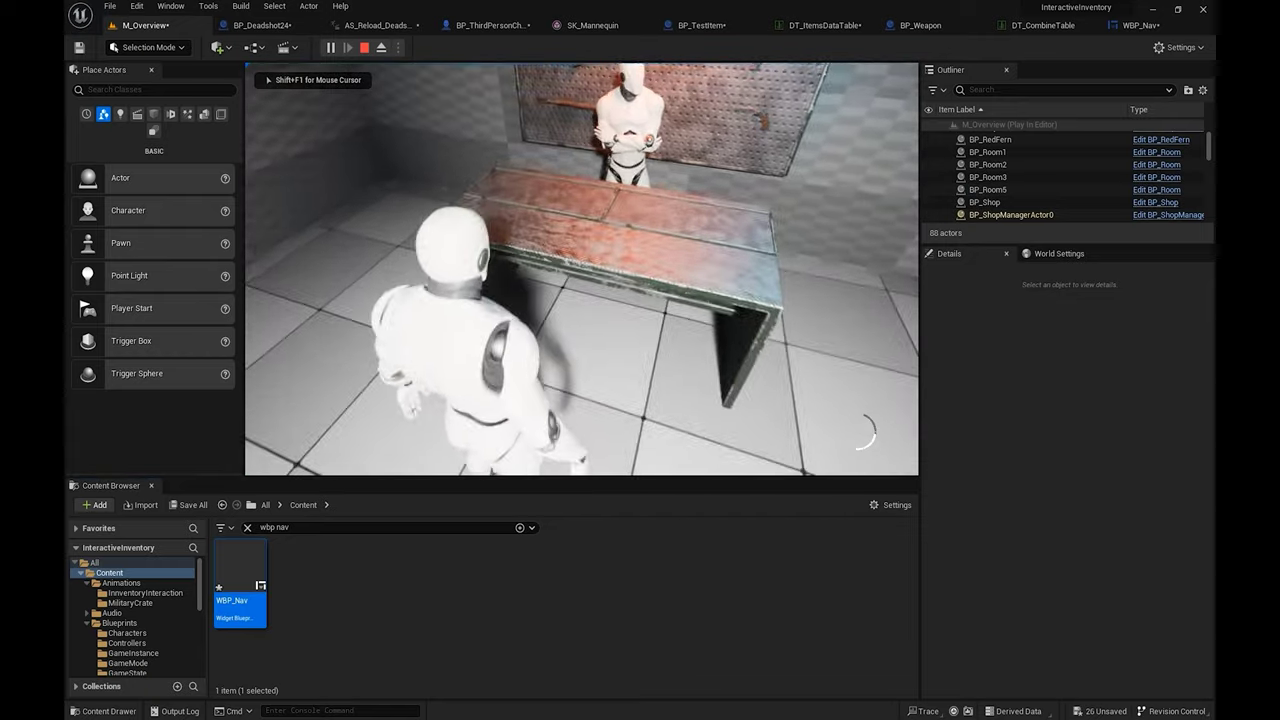
key(s)
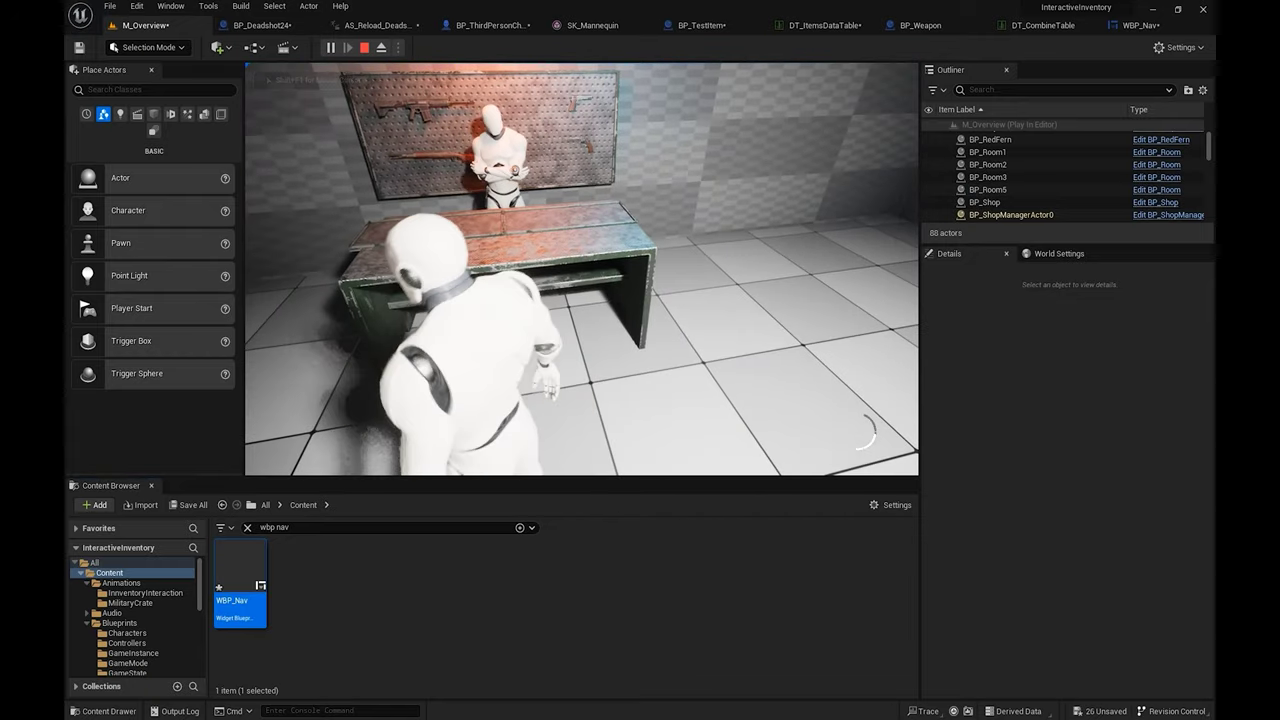
Step: Open the shop, browse the items on its Buy and Sell pages, and leave it
key(e)
key(Return)
key(s)
key(s)
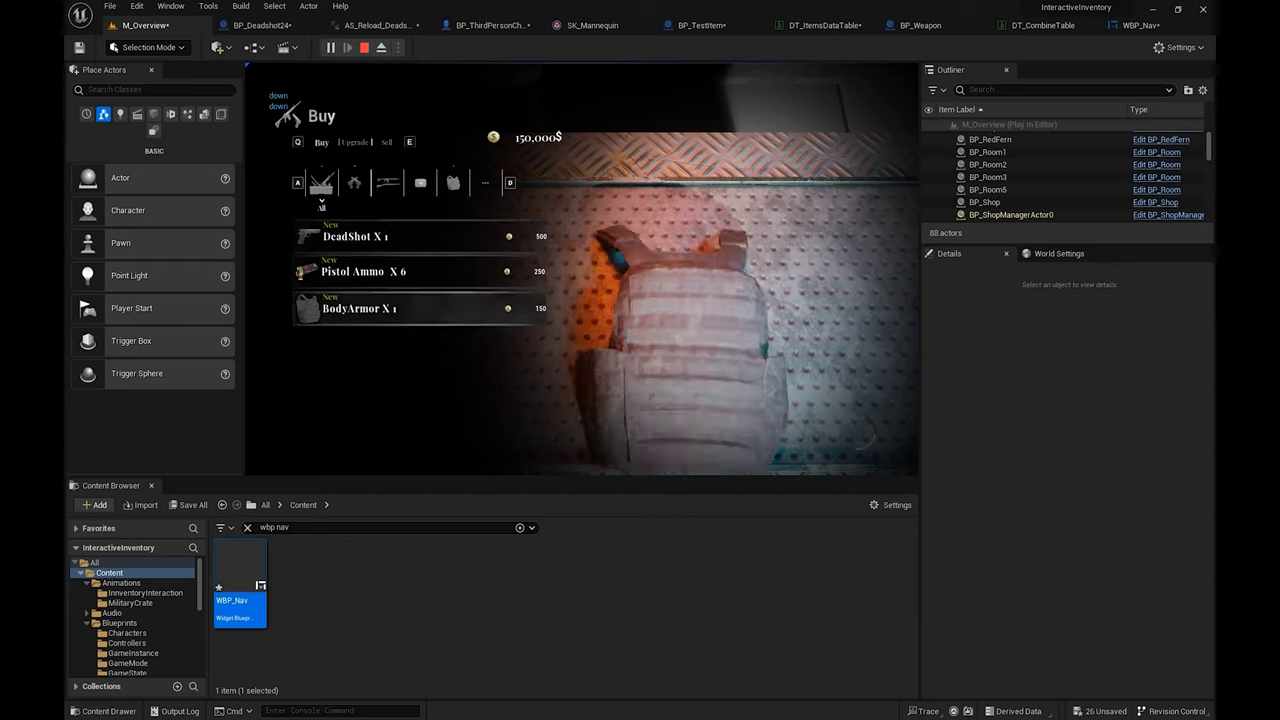
key(w)
key(q)
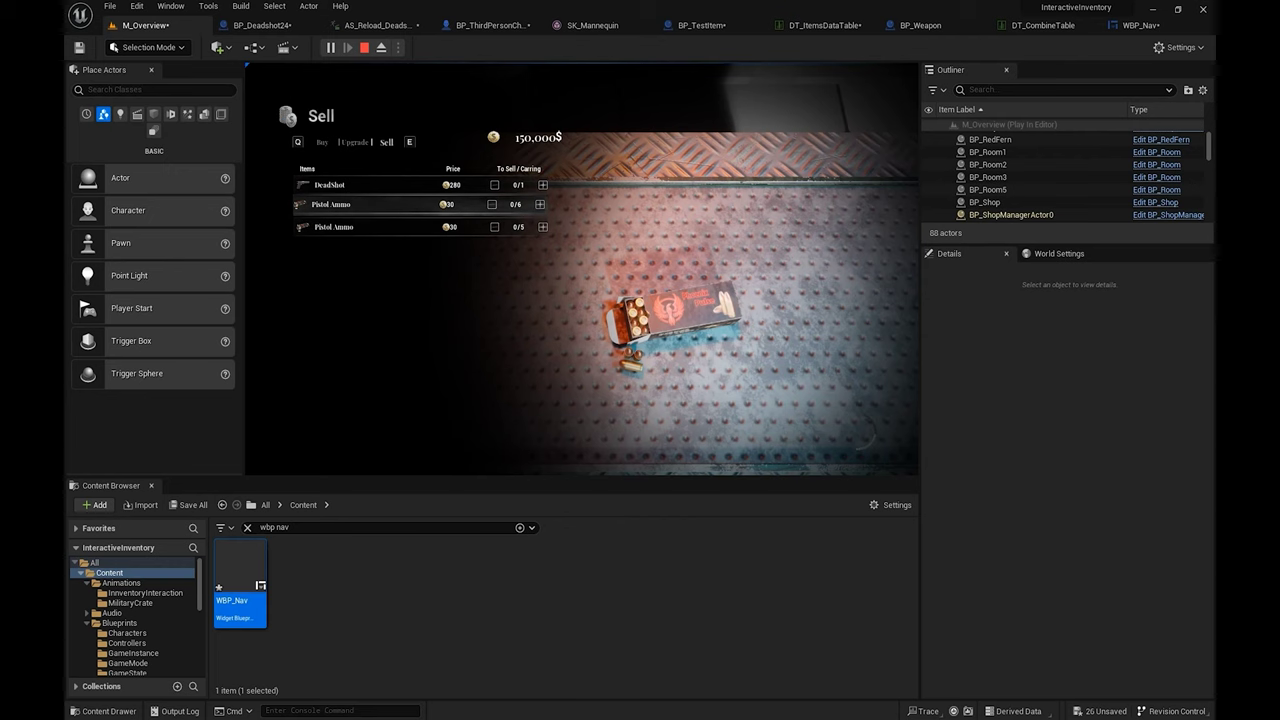
key(BackSpace)
Step: Run the character around the rooms and end the play session
key(w)
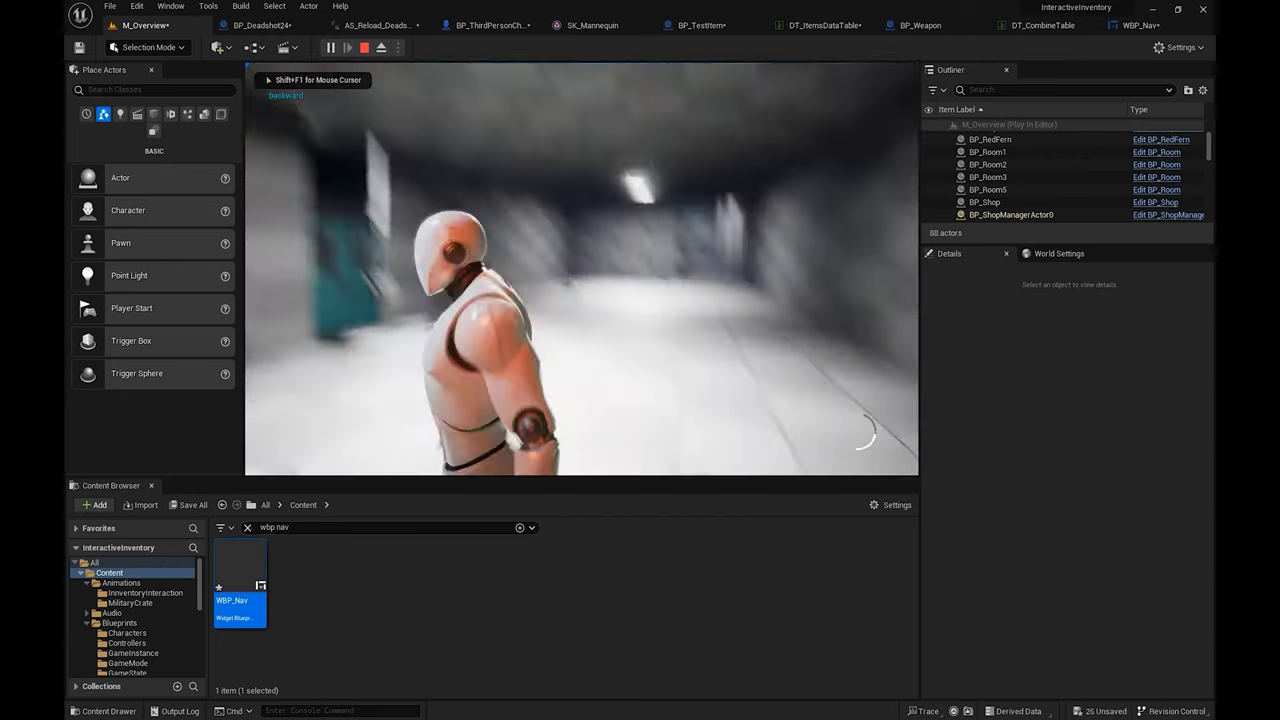
key(w)
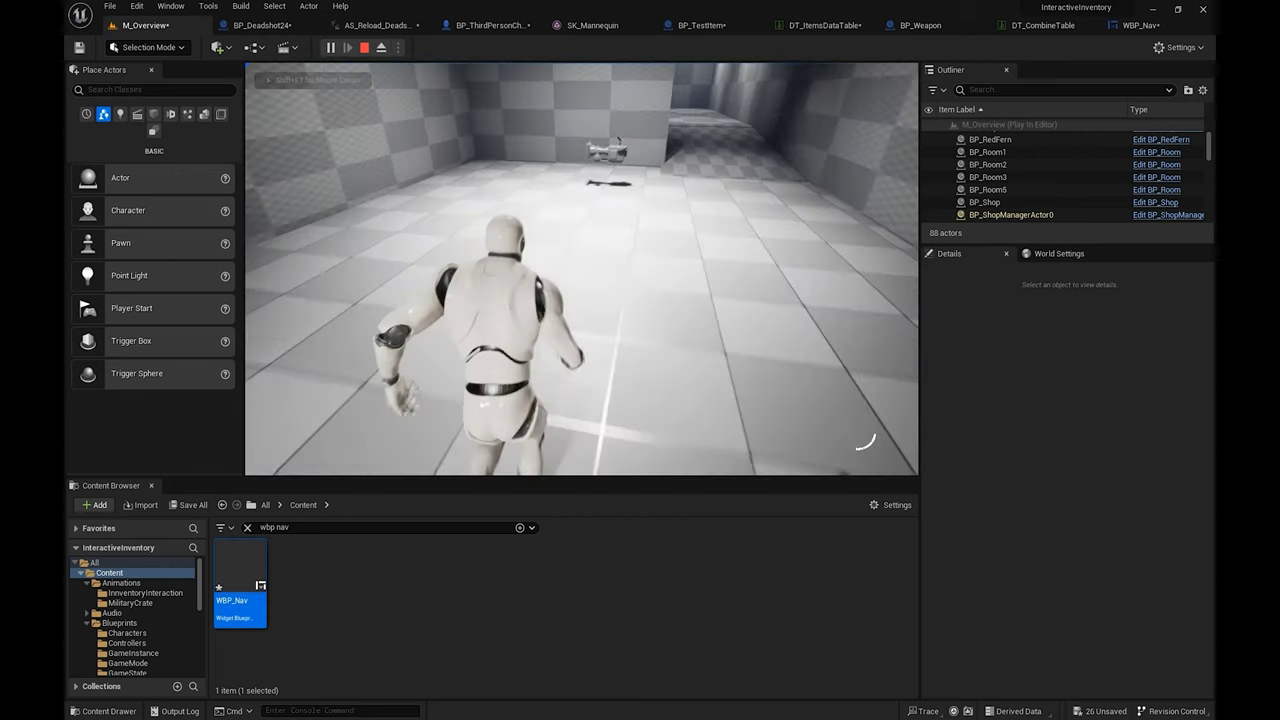
key(w)
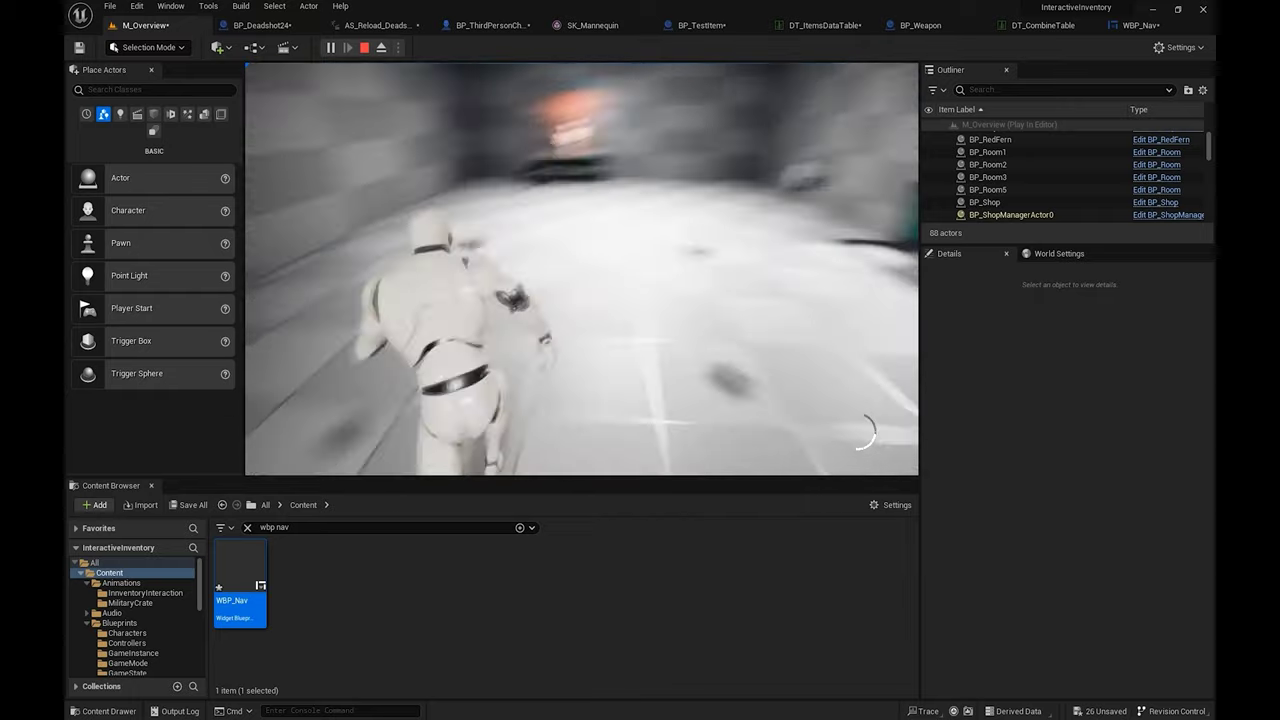
key(w)
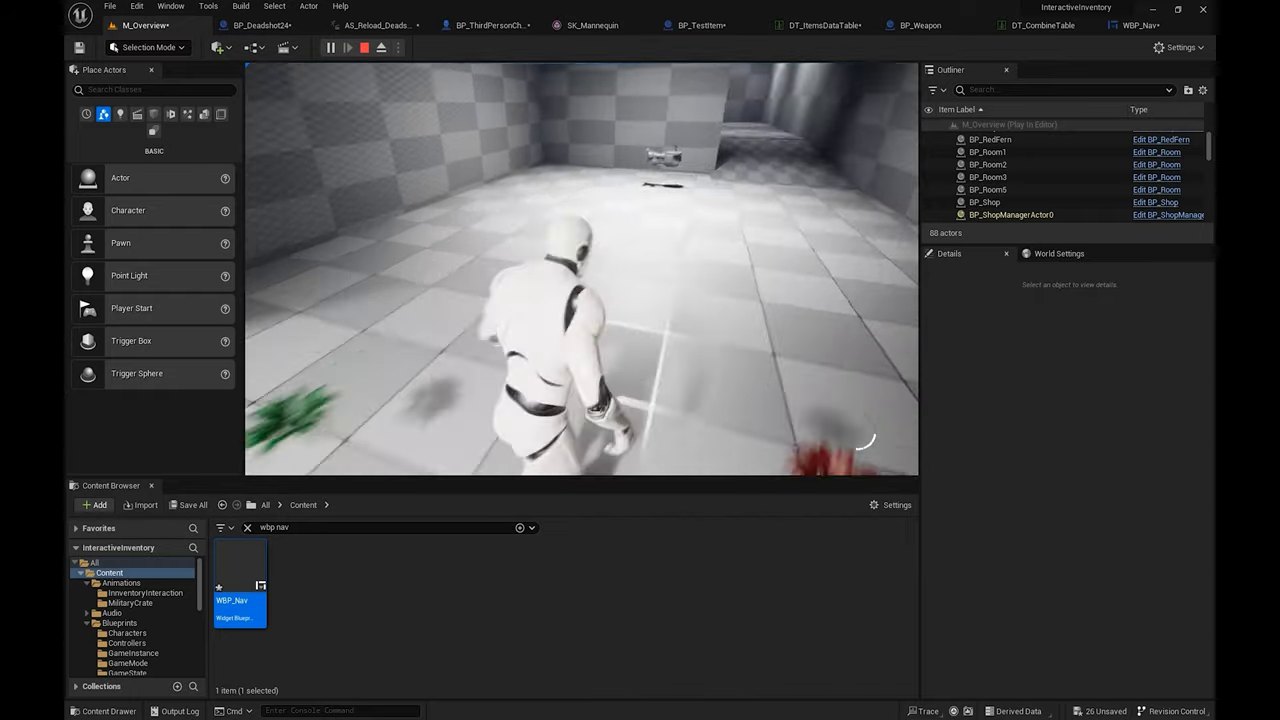
key(Escape)
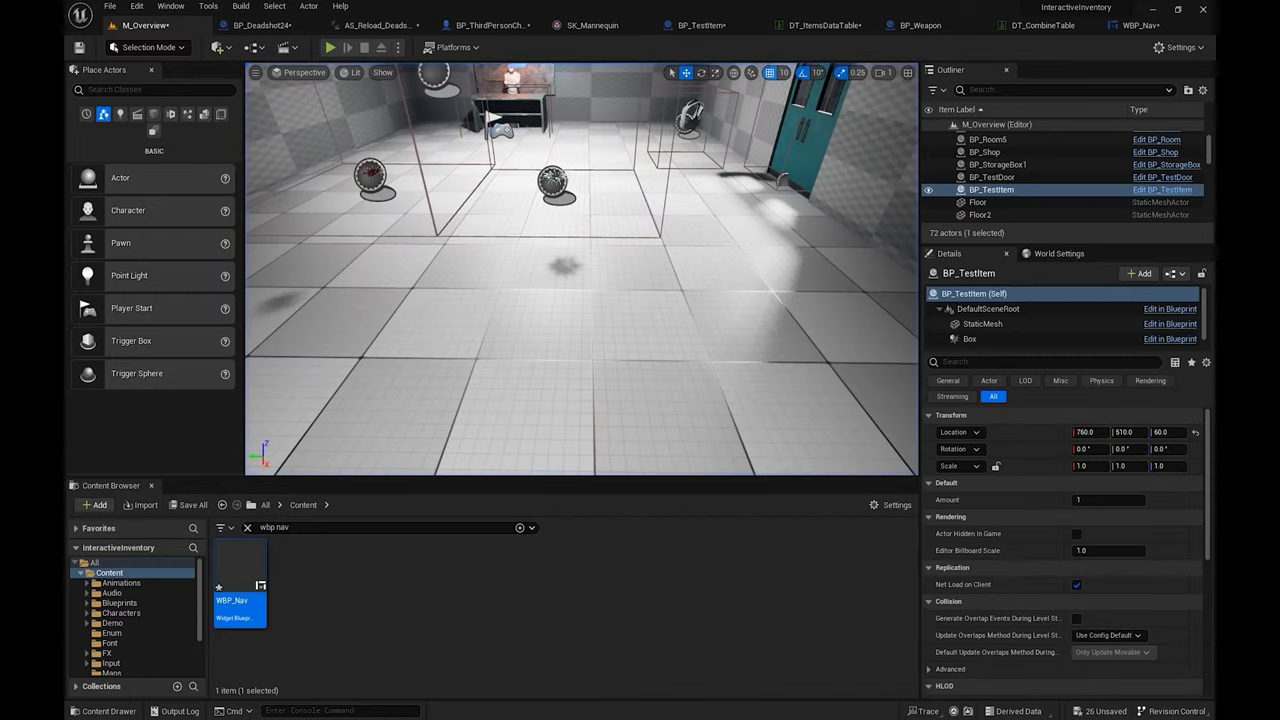
Step: Find BP_Shop by searching the Content folder for "bp shop" and place a second shop in the empty dark room
click(248, 528)
right_drag(560, 300, 812, 305)
key(w)
click(380, 527)
text(bp shop)
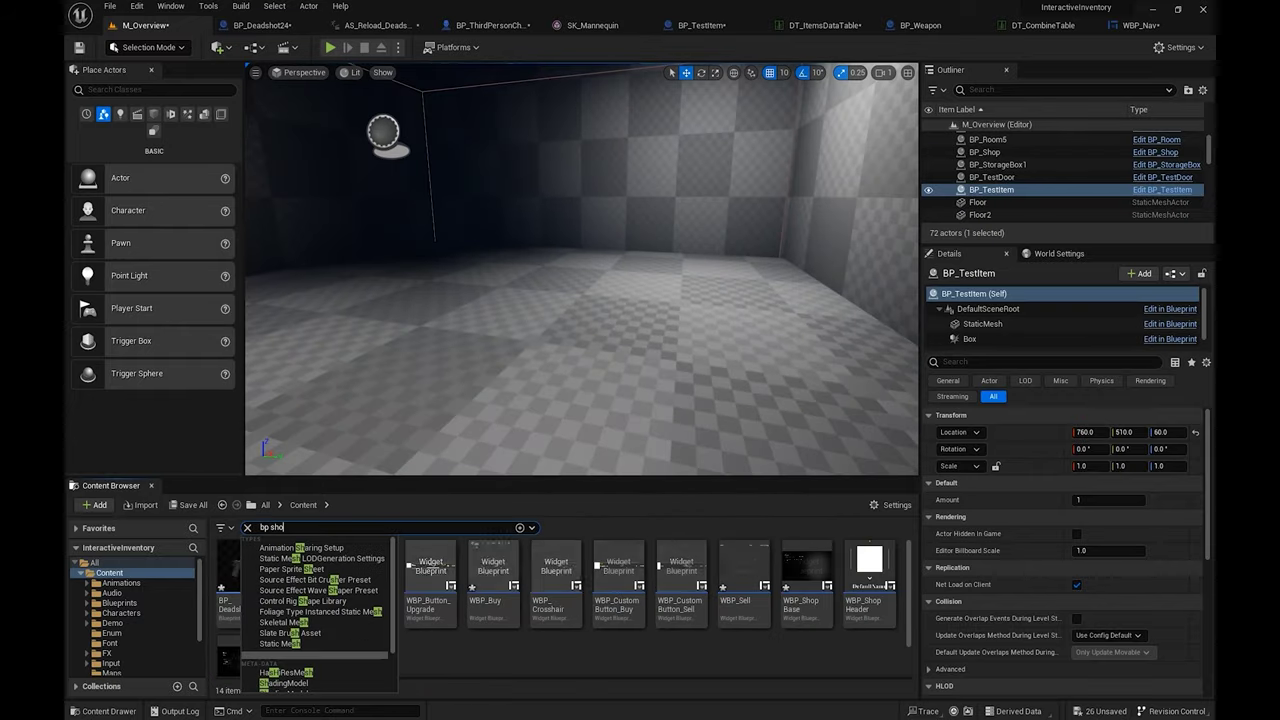
drag(240, 570, 515, 290)
Step: Rotate the newly placed shop to about 180° around its vertical axis
key(e)
drag(700, 288, 714, 289)
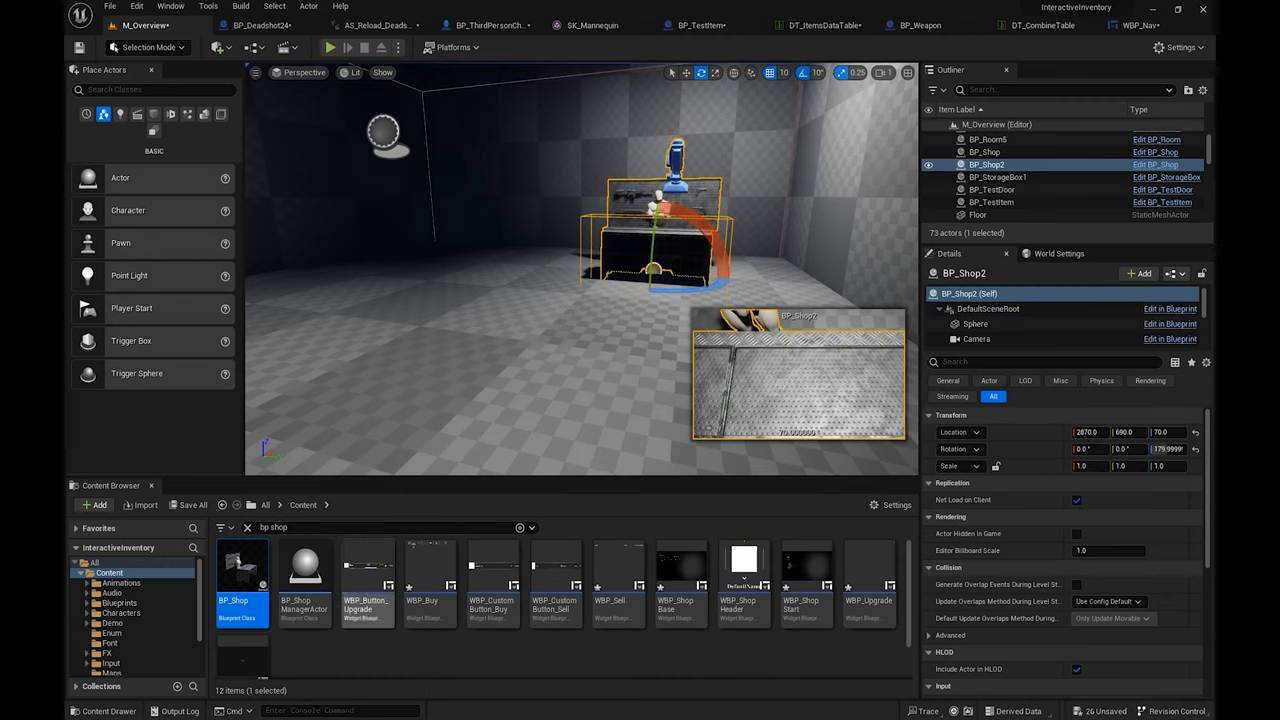
key(w)
right_drag(714, 290, 698, 345)
click(765, 288)
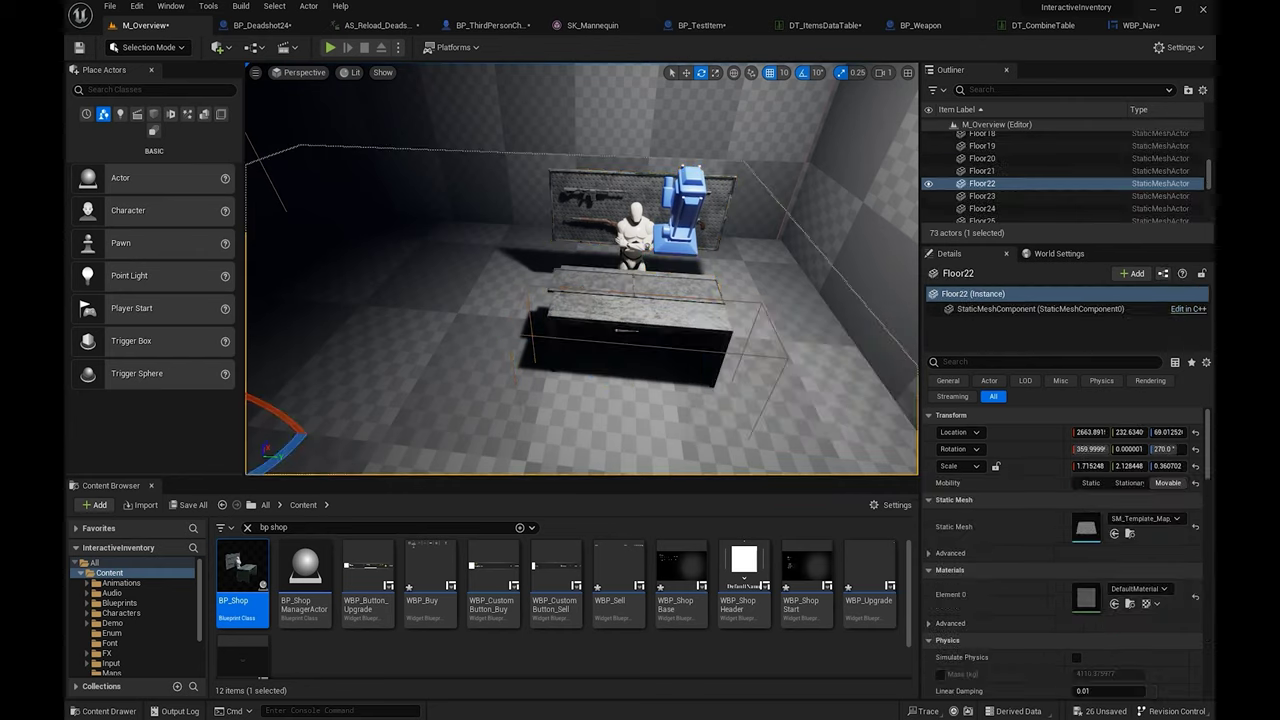
Step: Find BP_ShopManagerActor by searching for "shop ma" and open its blueprint
click(330, 527)
text(shop ma)
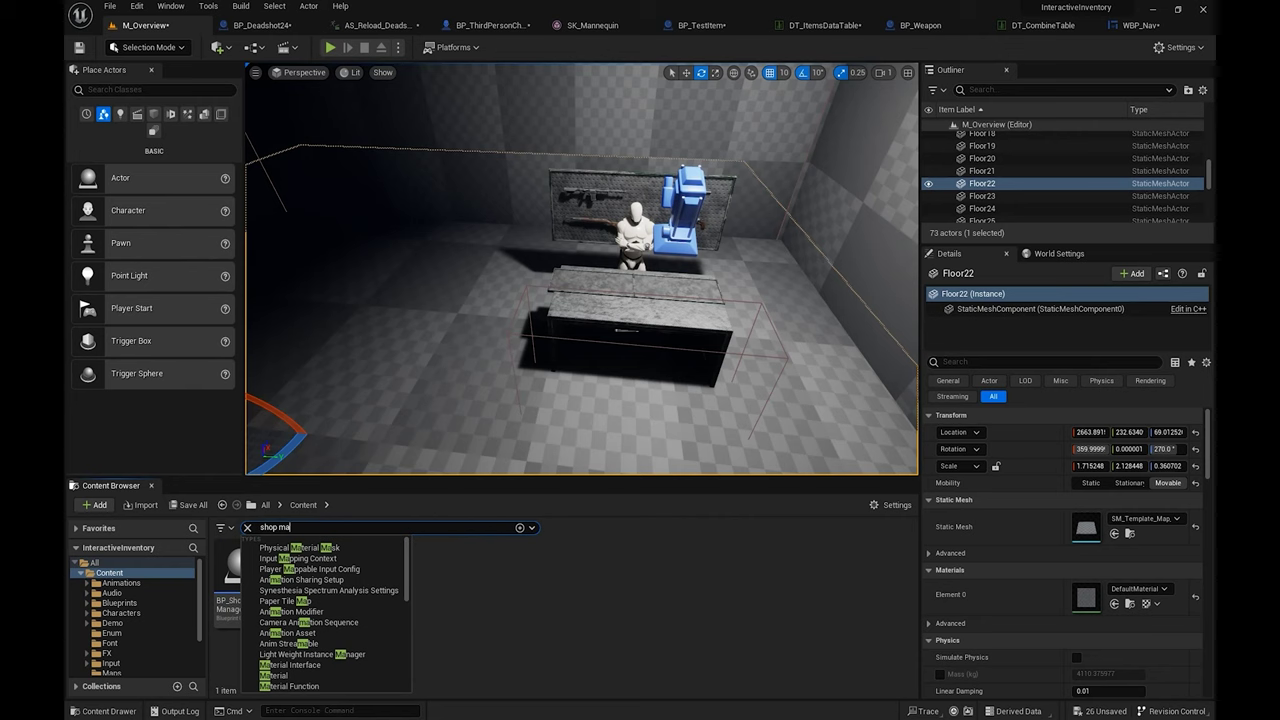
key(Return)
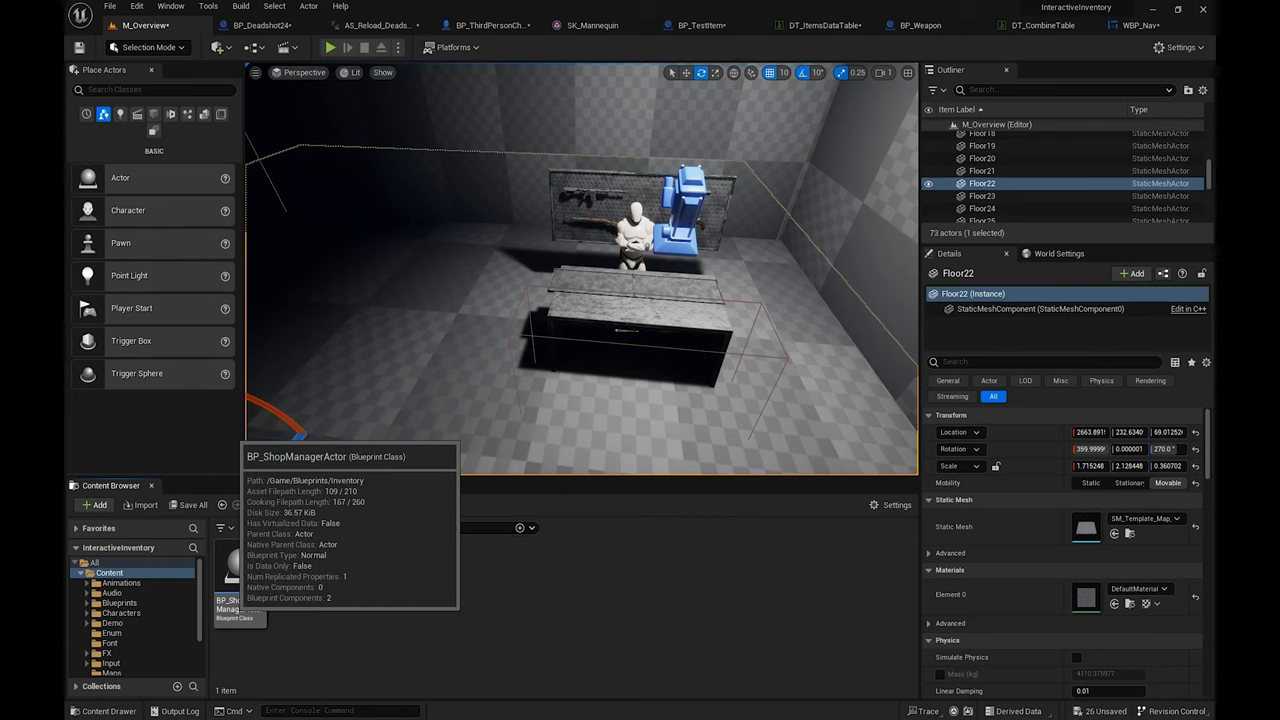
click(234, 608)
click(295, 608)
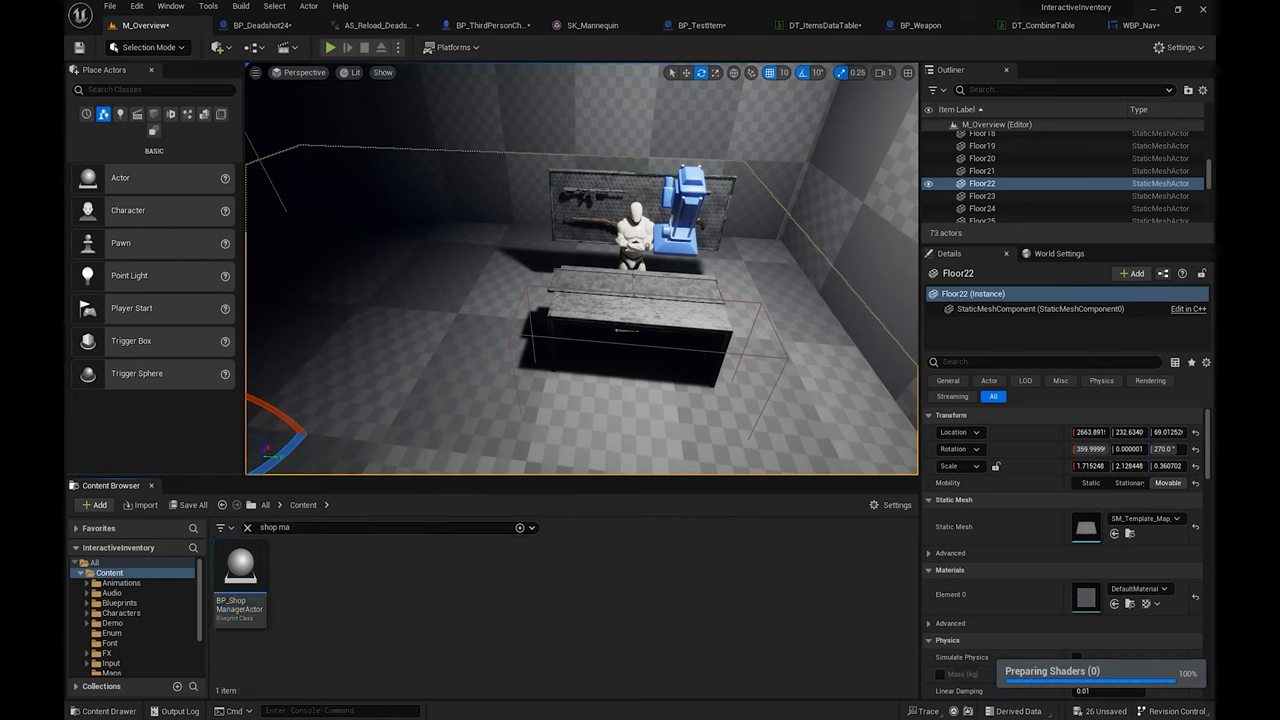
click(252, 602)
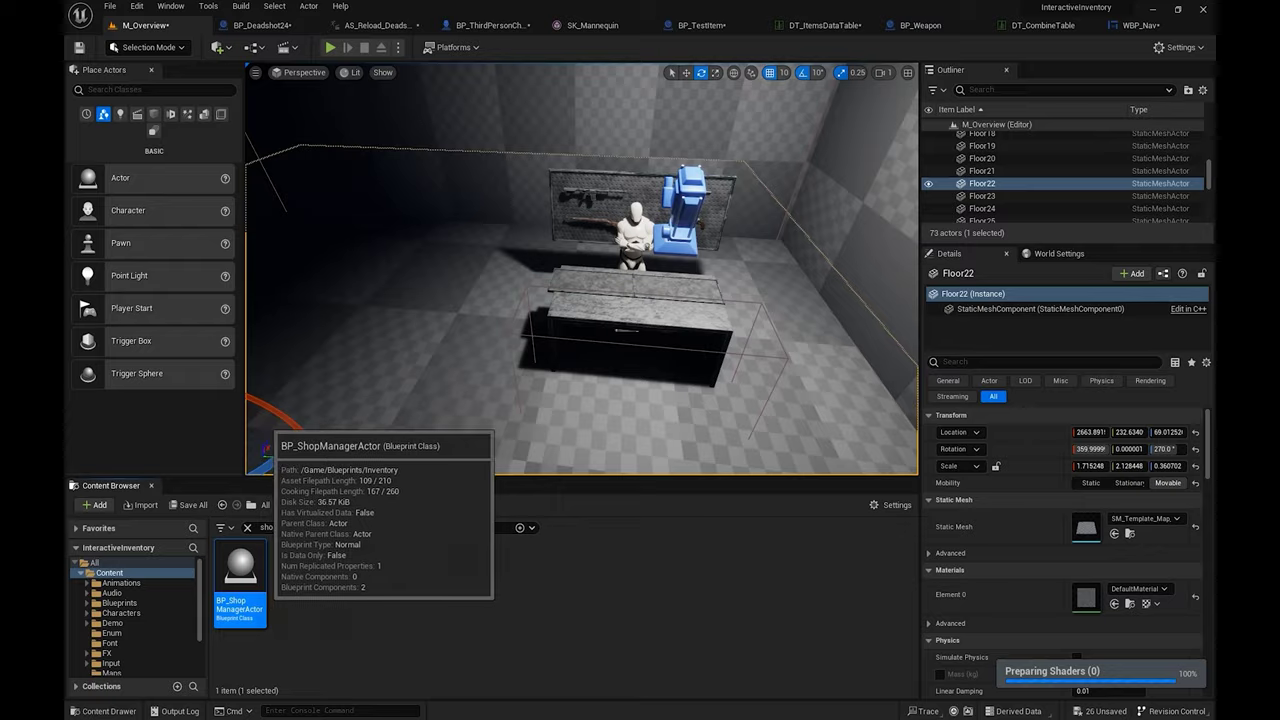
double_click(252, 597)
Step: Expand the ShopInventory component's Inventory array and examine the class type and amount of the entry at index 0
click(125, 139)
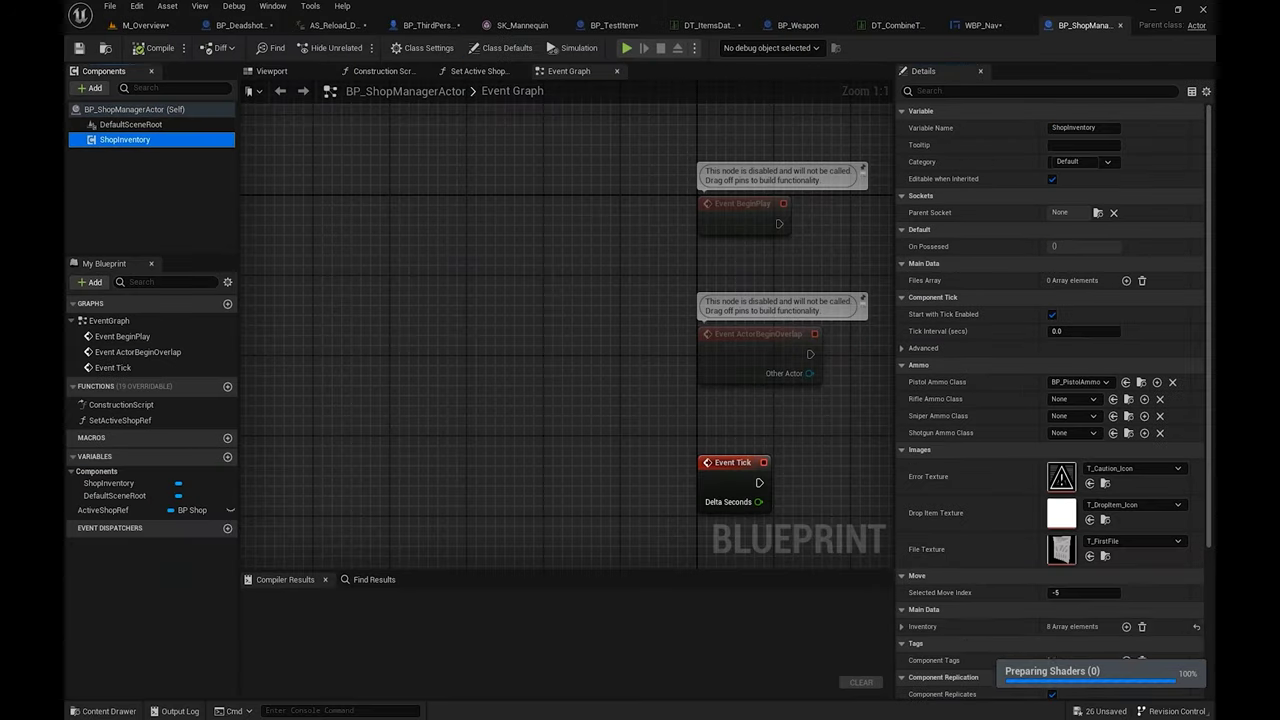
scroll(1056, 540, down, 1)
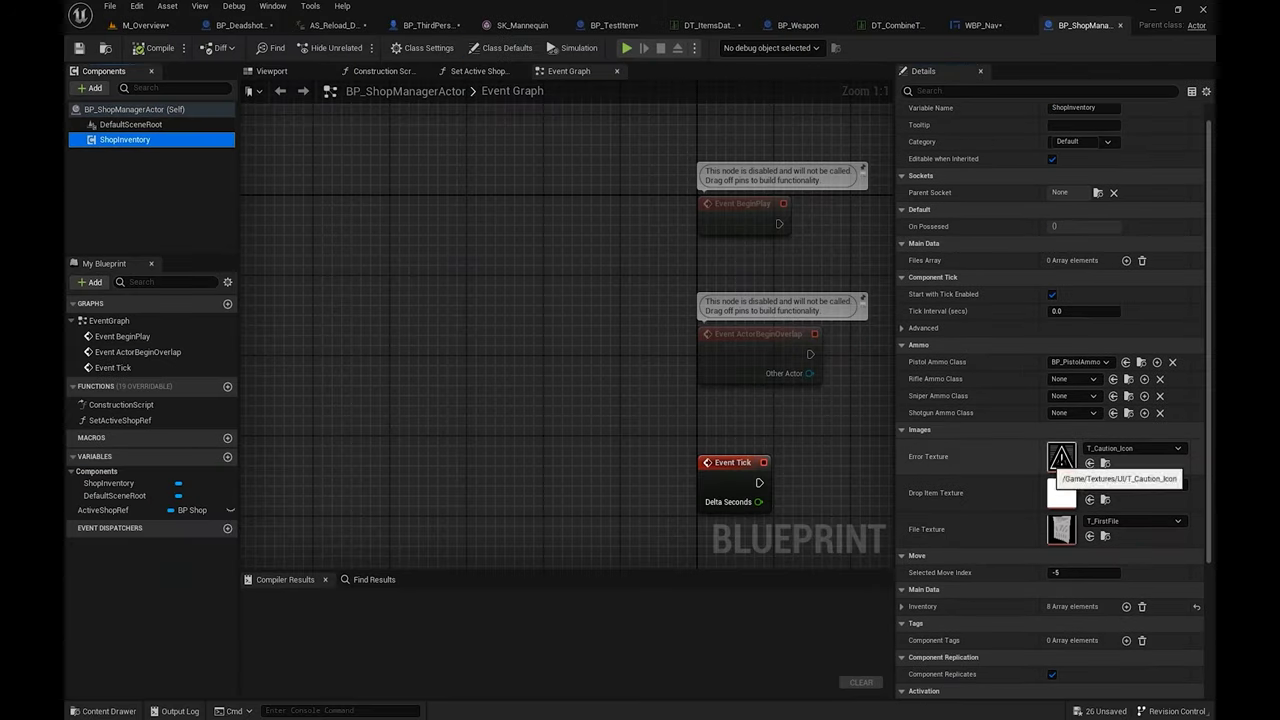
scroll(1052, 458, down, 8)
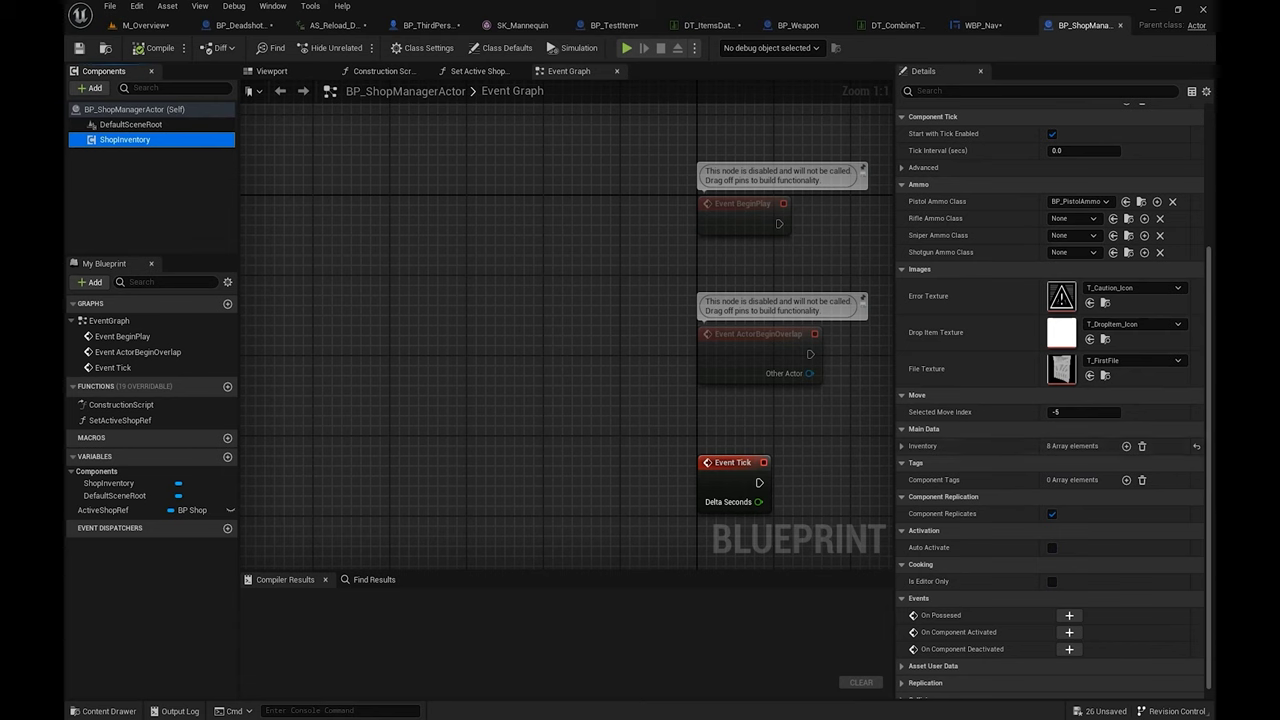
click(902, 446)
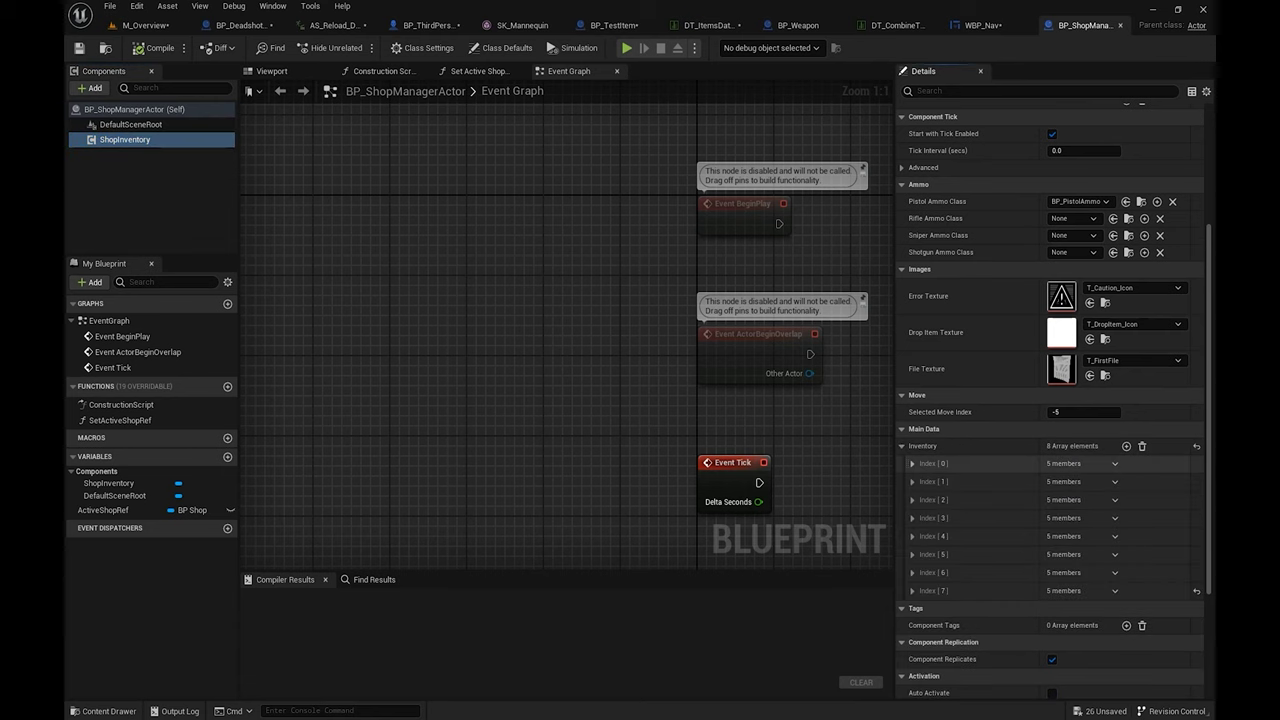
click(912, 464)
click(912, 464)
click(912, 464)
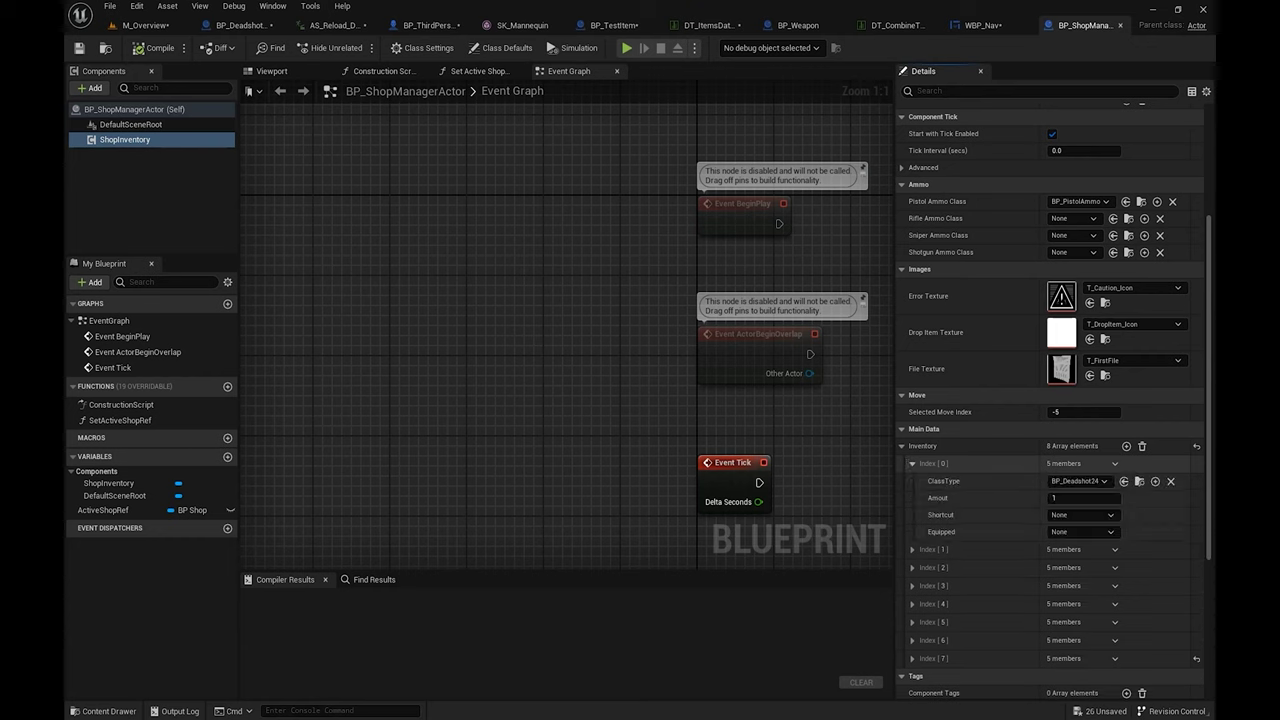
click(912, 464)
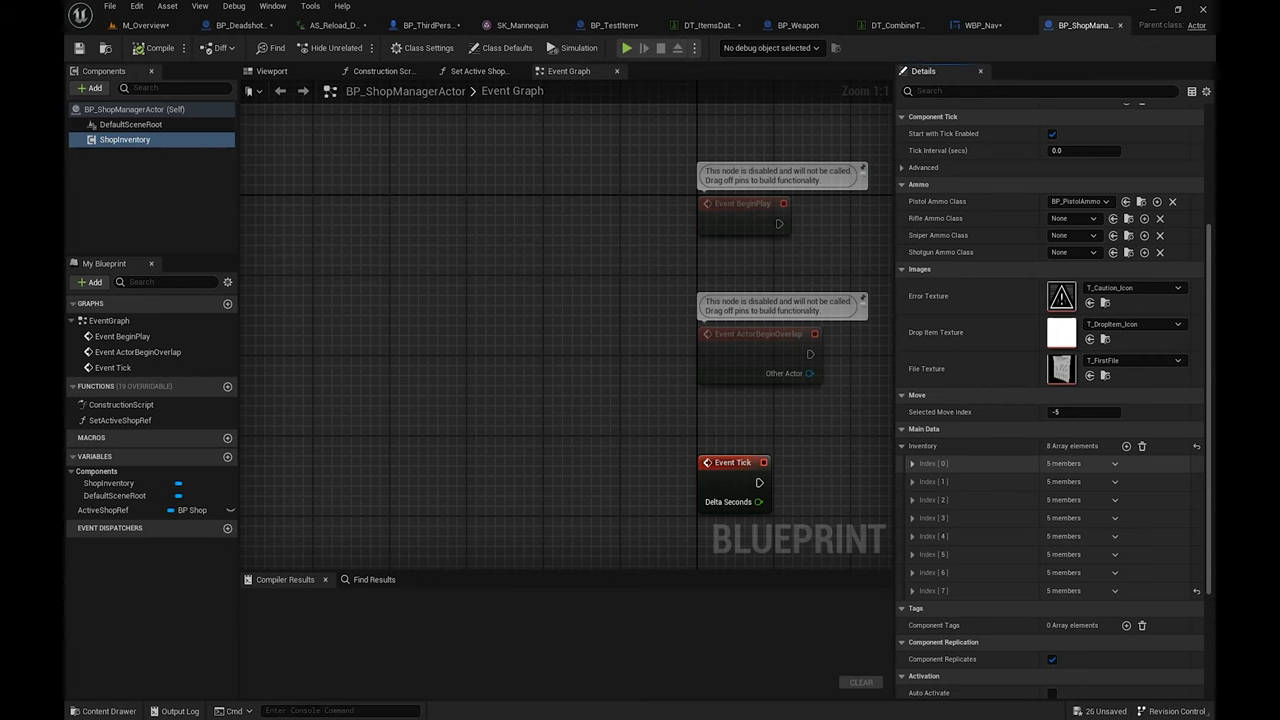
Step: Examine the shop's Inventory entries at index 1, 2 and 3, and collapse them
click(912, 482)
click(912, 482)
click(912, 500)
click(912, 500)
click(912, 518)
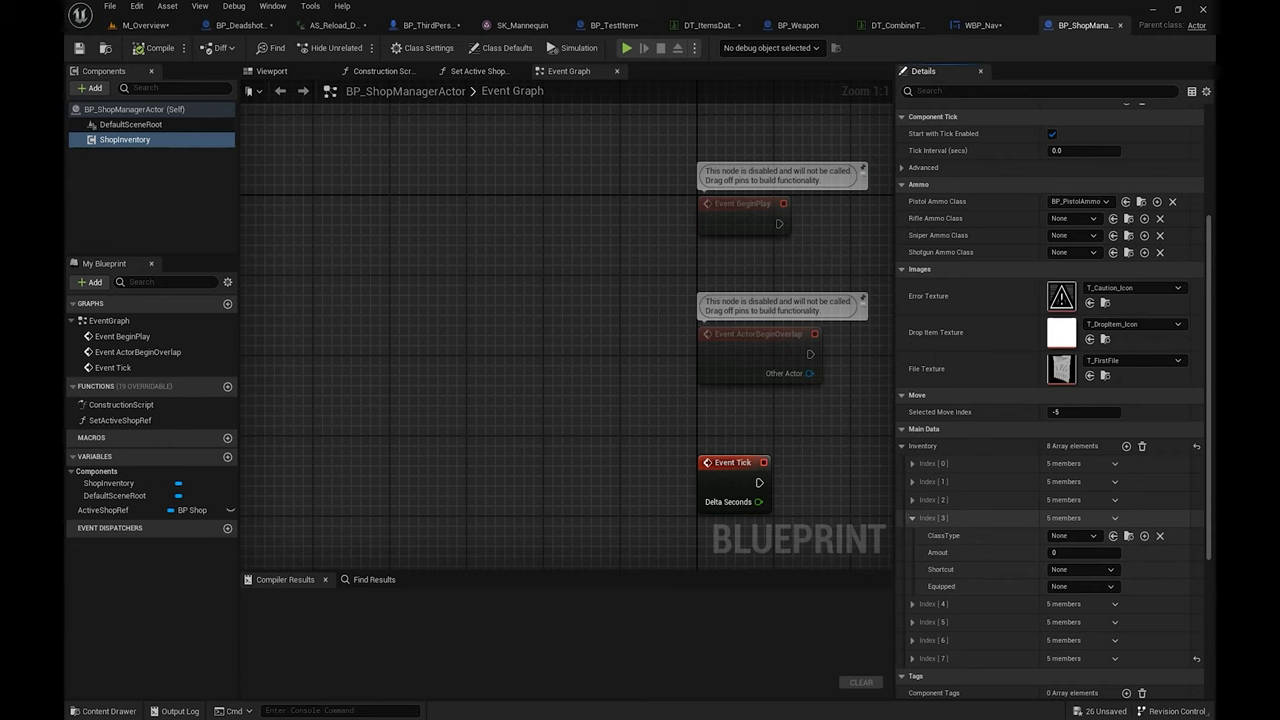
scroll(1000, 450, down, 2)
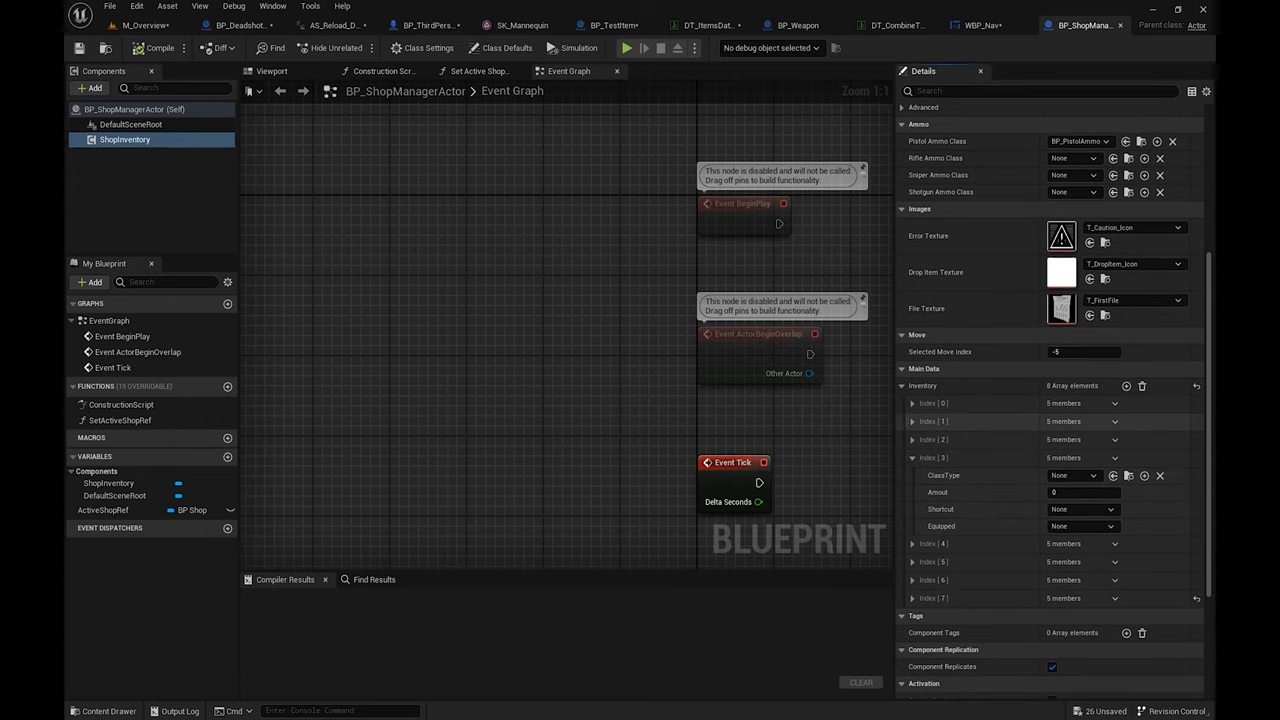
click(912, 457)
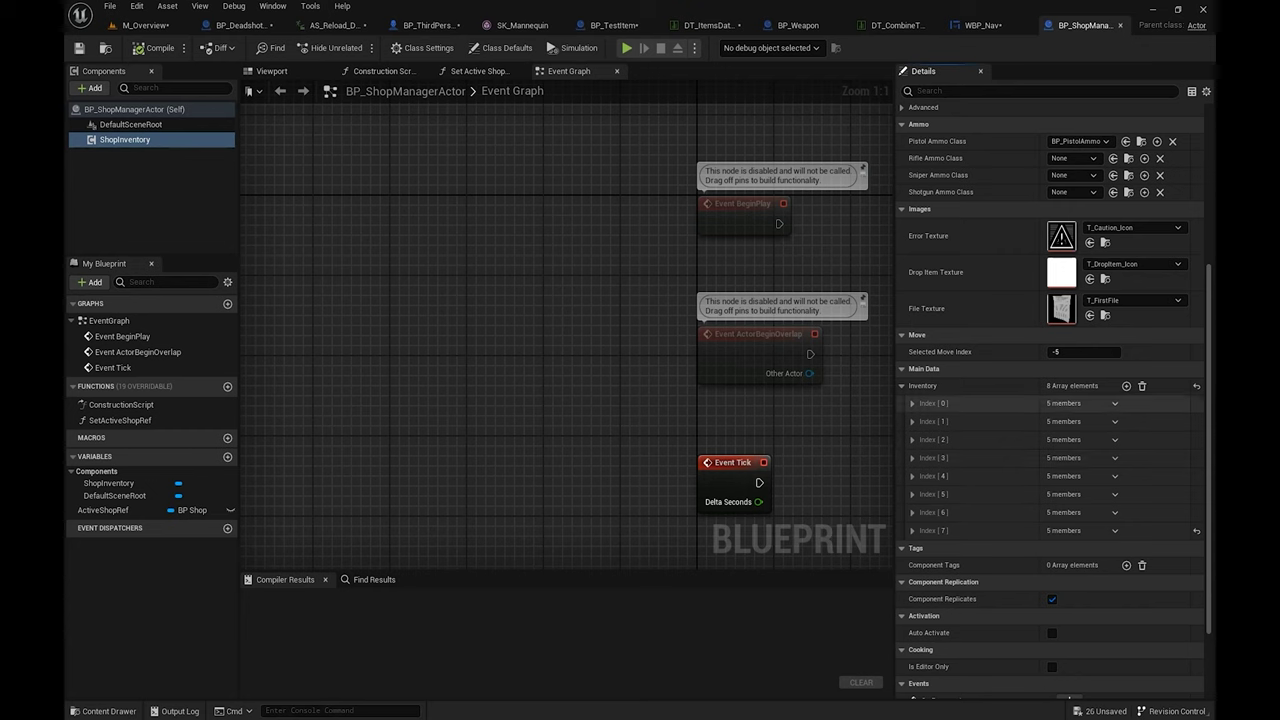
Step: Add an entry to the shop's Inventory array with BP_TestItem as its class type and an amount of 5
click(1126, 385)
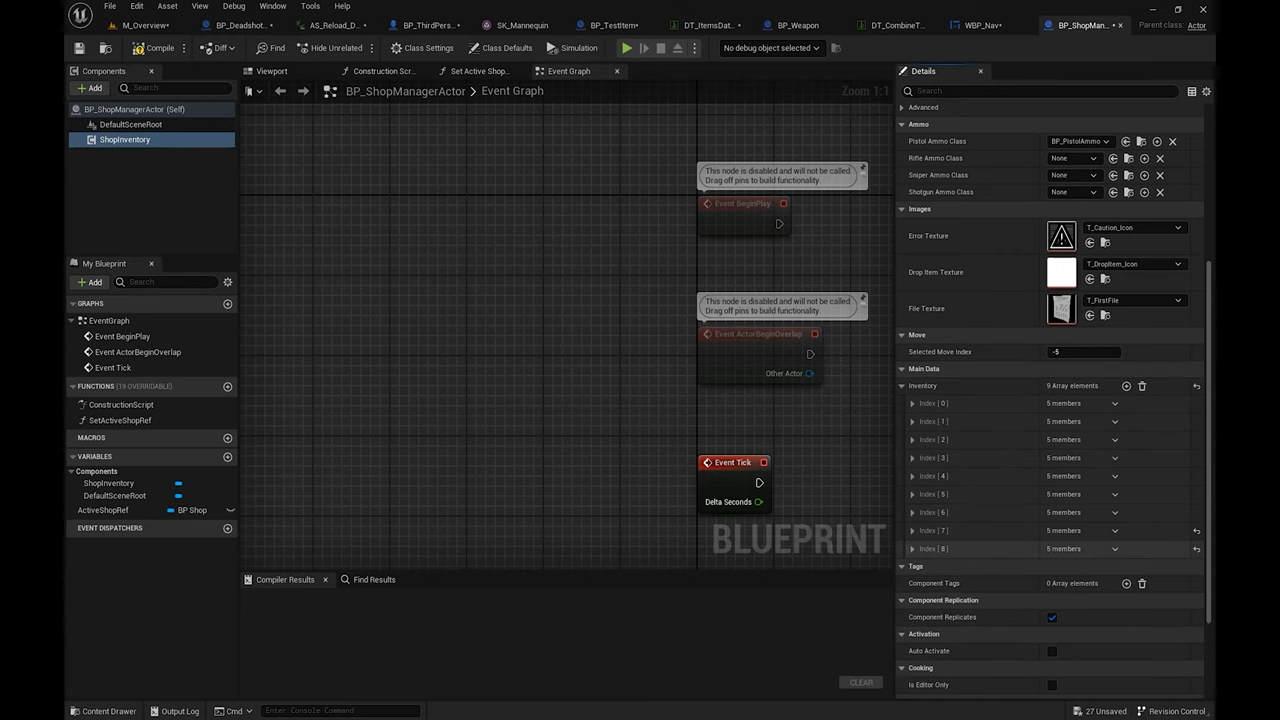
click(912, 549)
click(1072, 566)
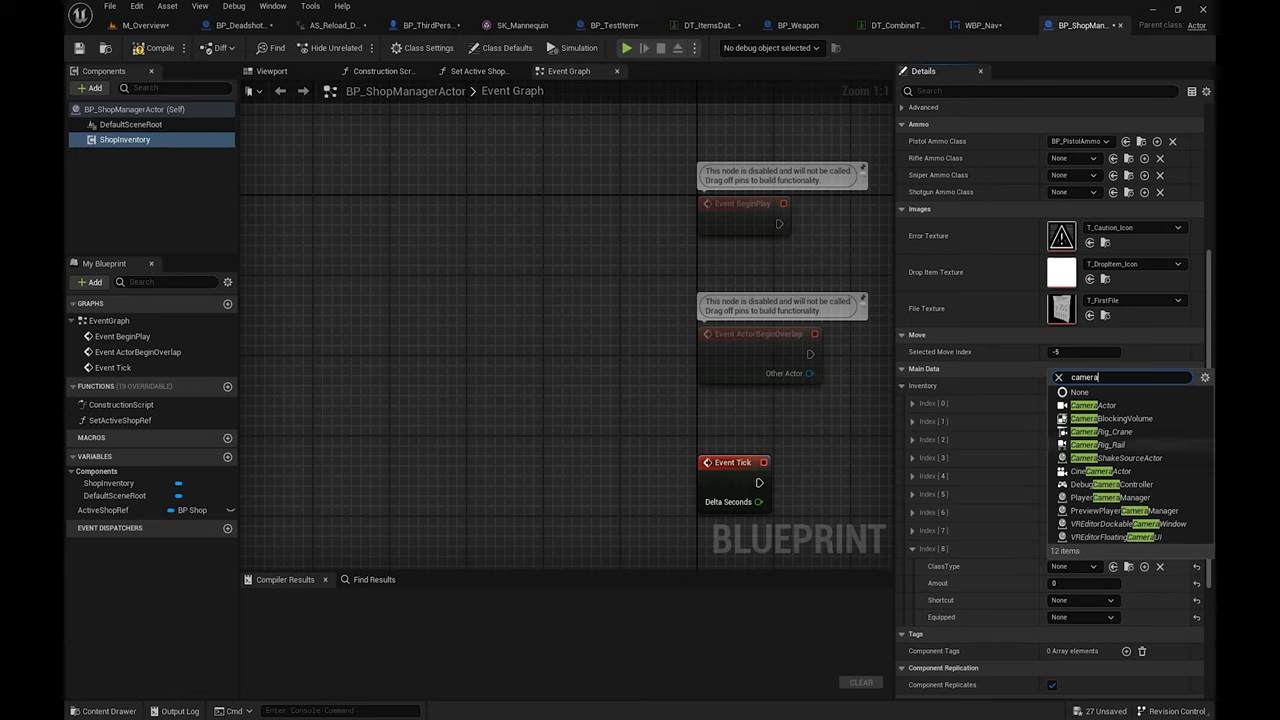
drag(1094, 378, 1042, 383)
text(bp cam)
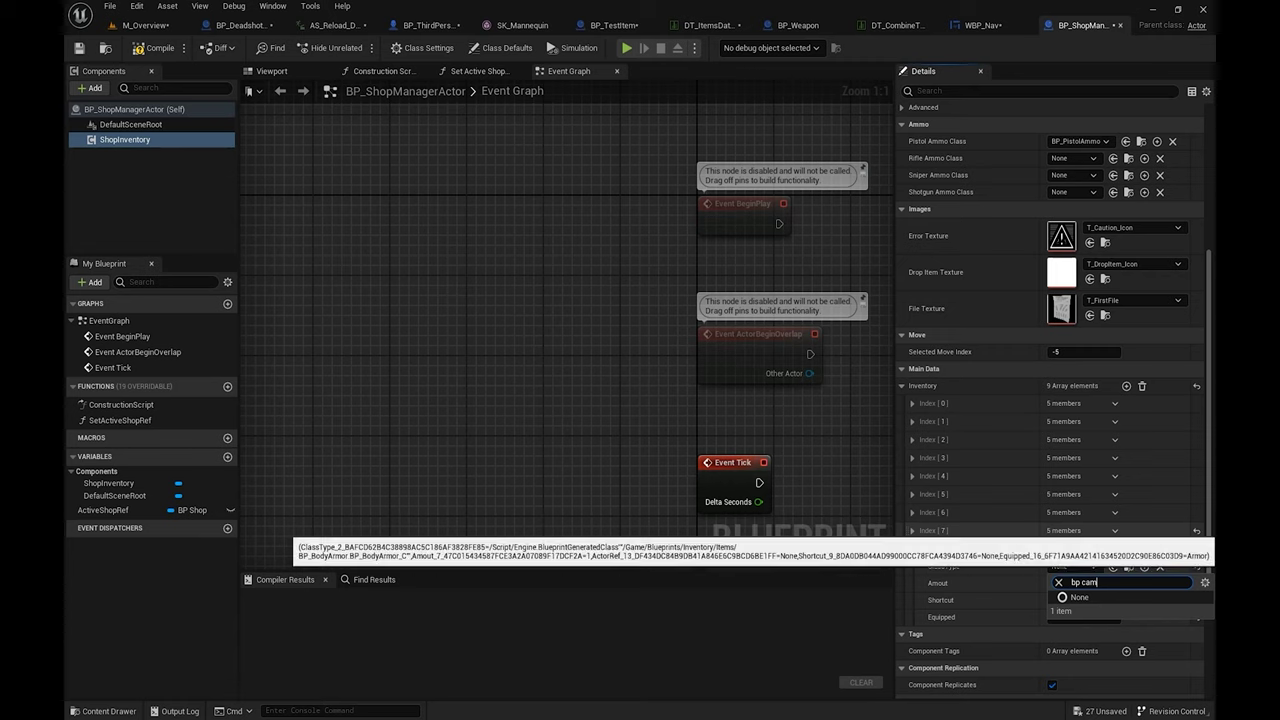
key(BackSpace)
key(BackSpace)
key(BackSpace)
text(test)
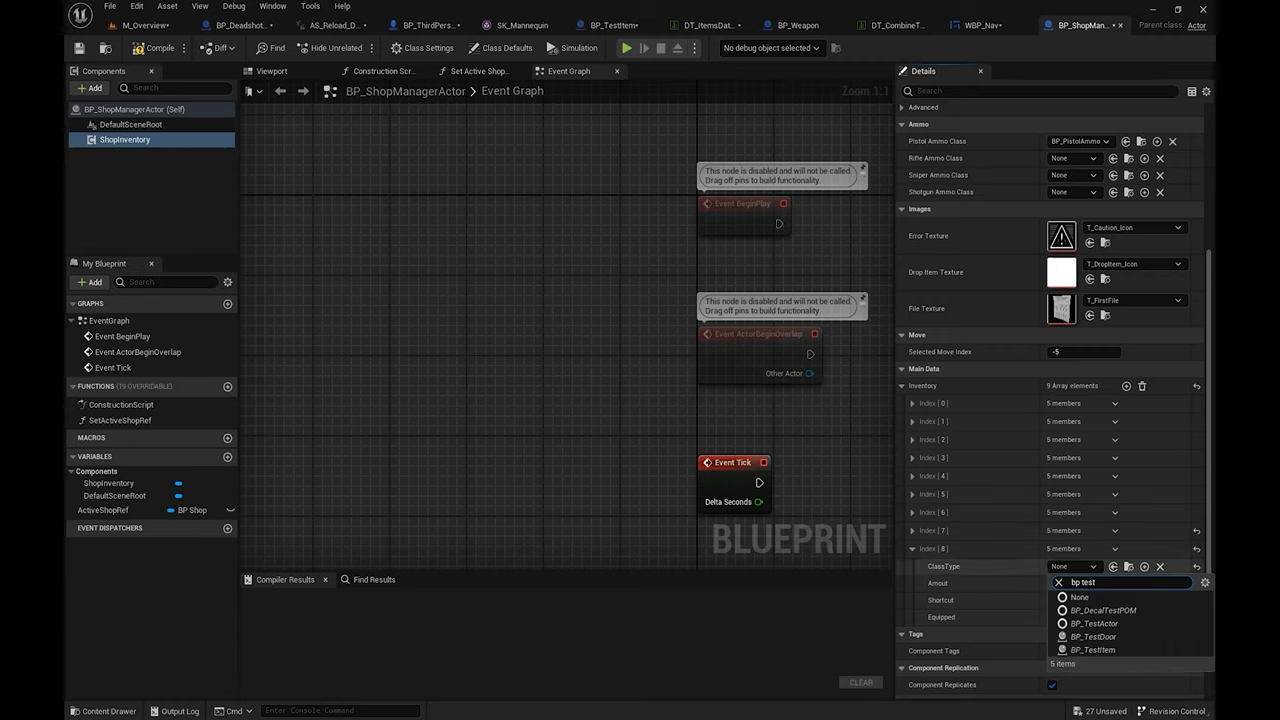
click(1093, 650)
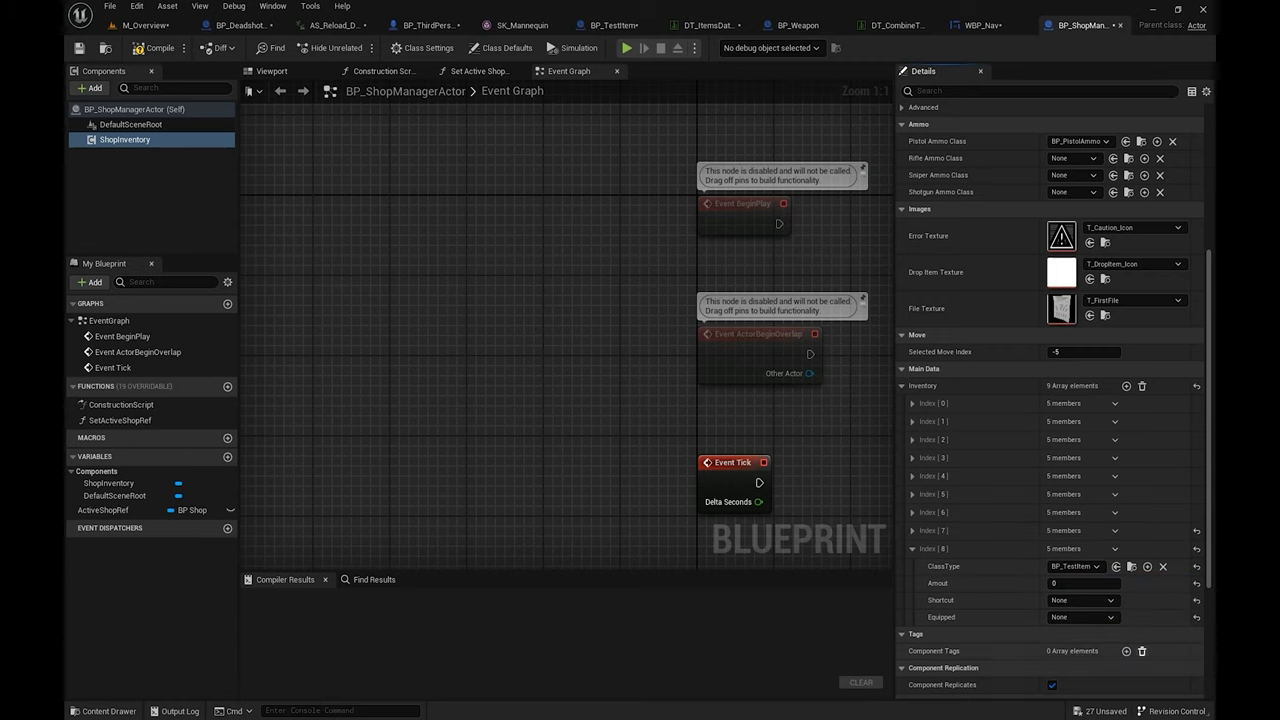
click(1082, 584)
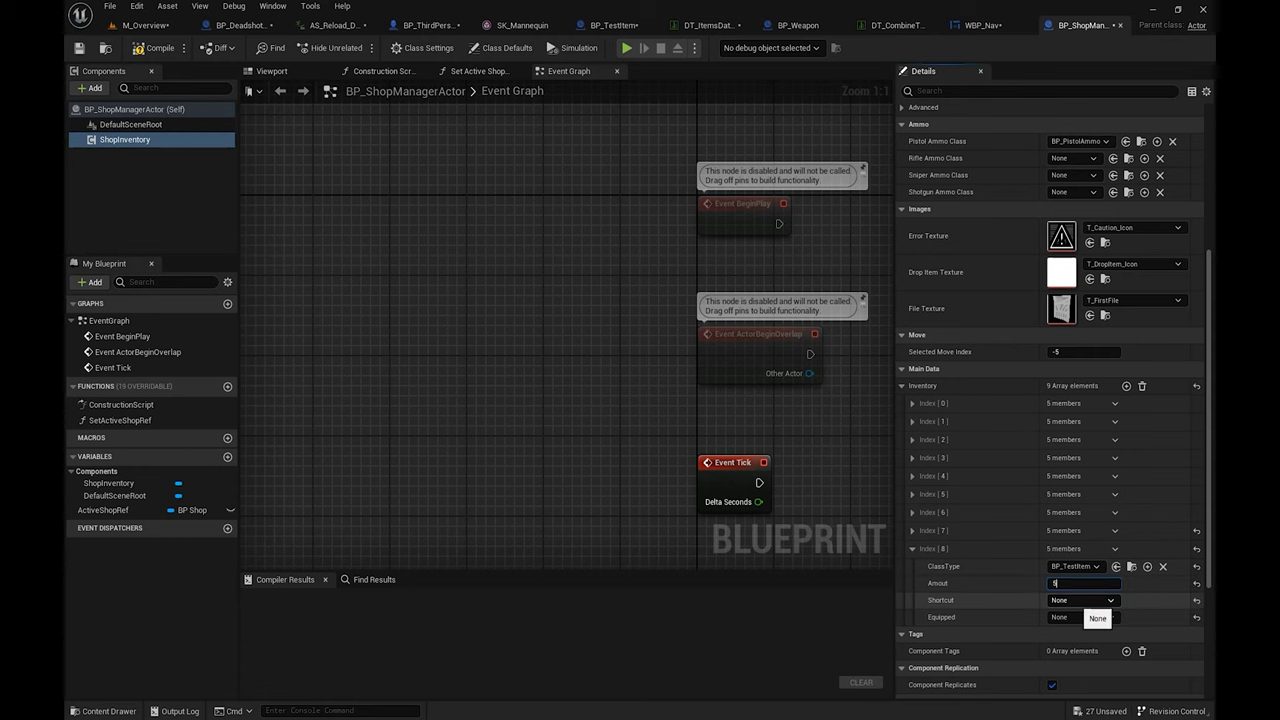
Step: Set the new shop entry's Shortcut to None and compile BP_ShopManagerActor
click(1088, 601)
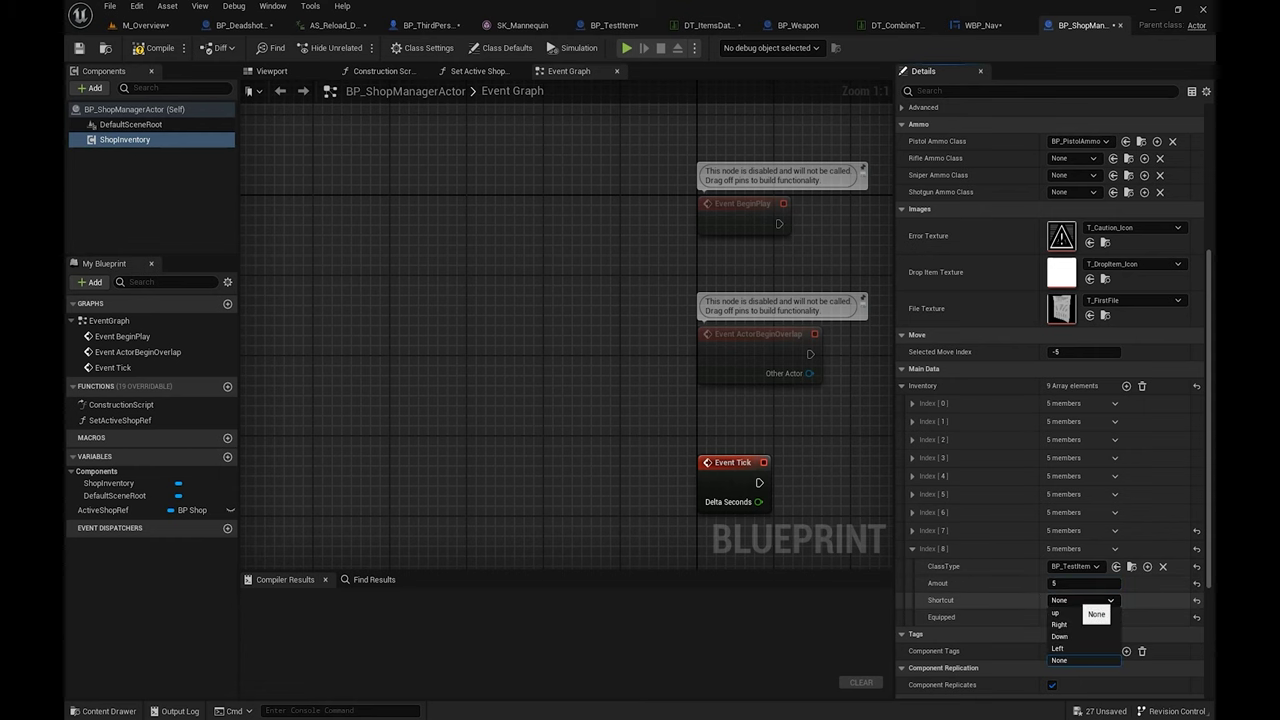
click(1080, 660)
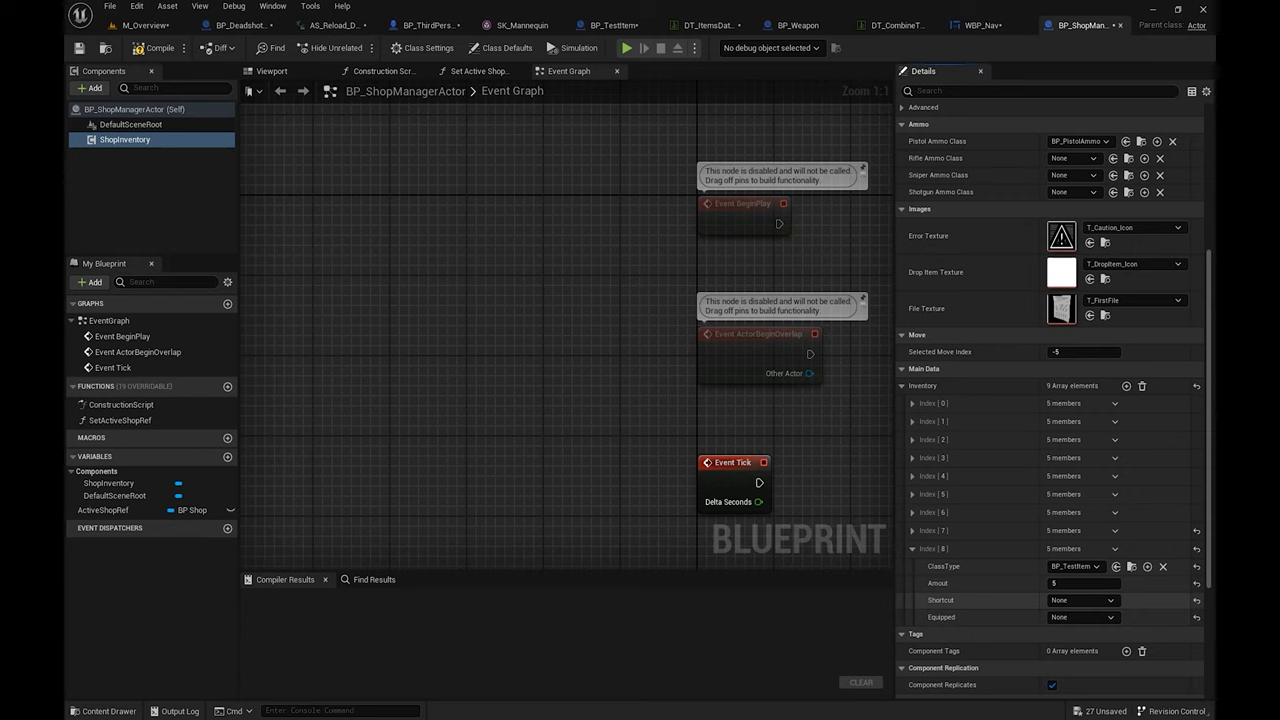
click(157, 48)
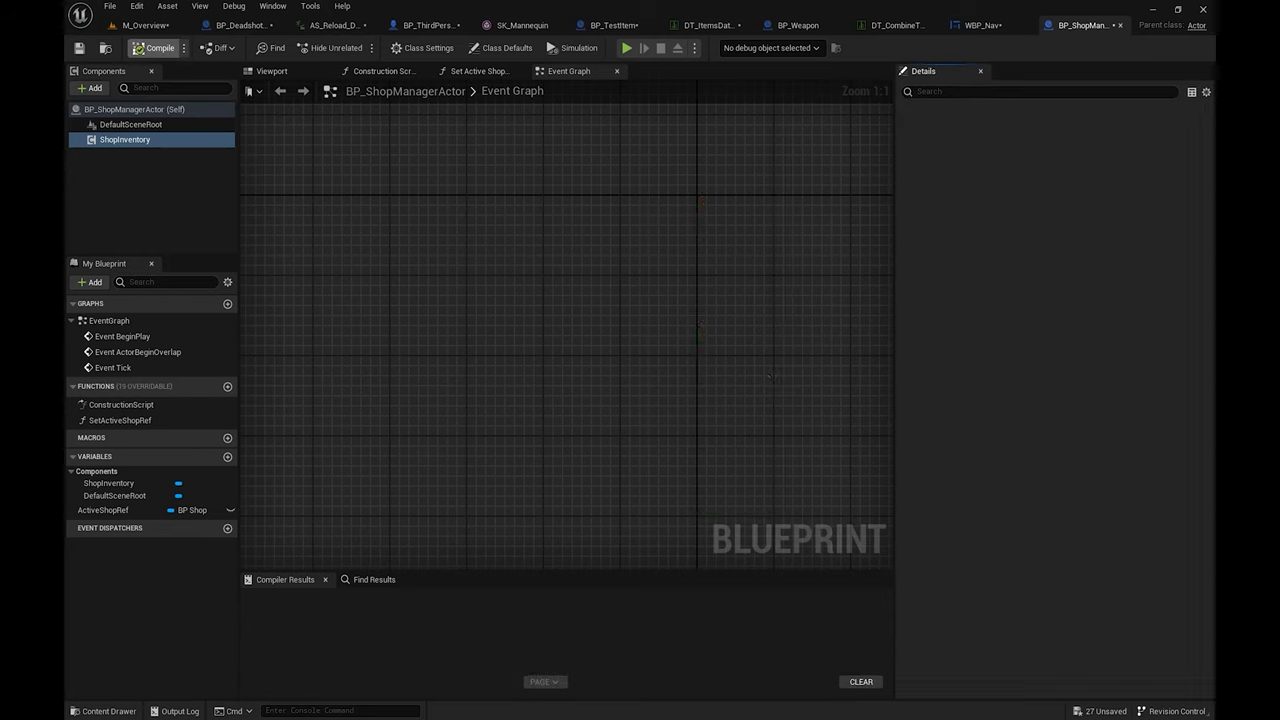
Step: Play the M_Overview level, walk to the shop, and examine the Camera item in its Buy list
click(147, 26)
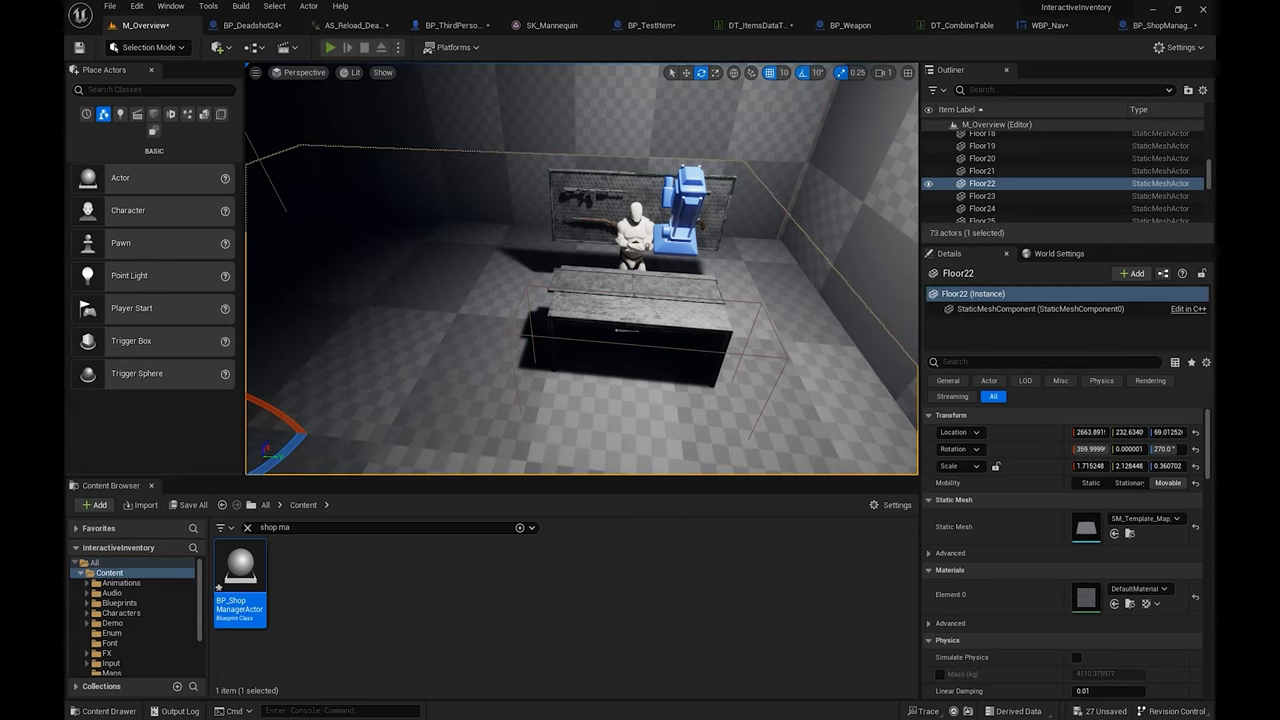
key(alt+p)
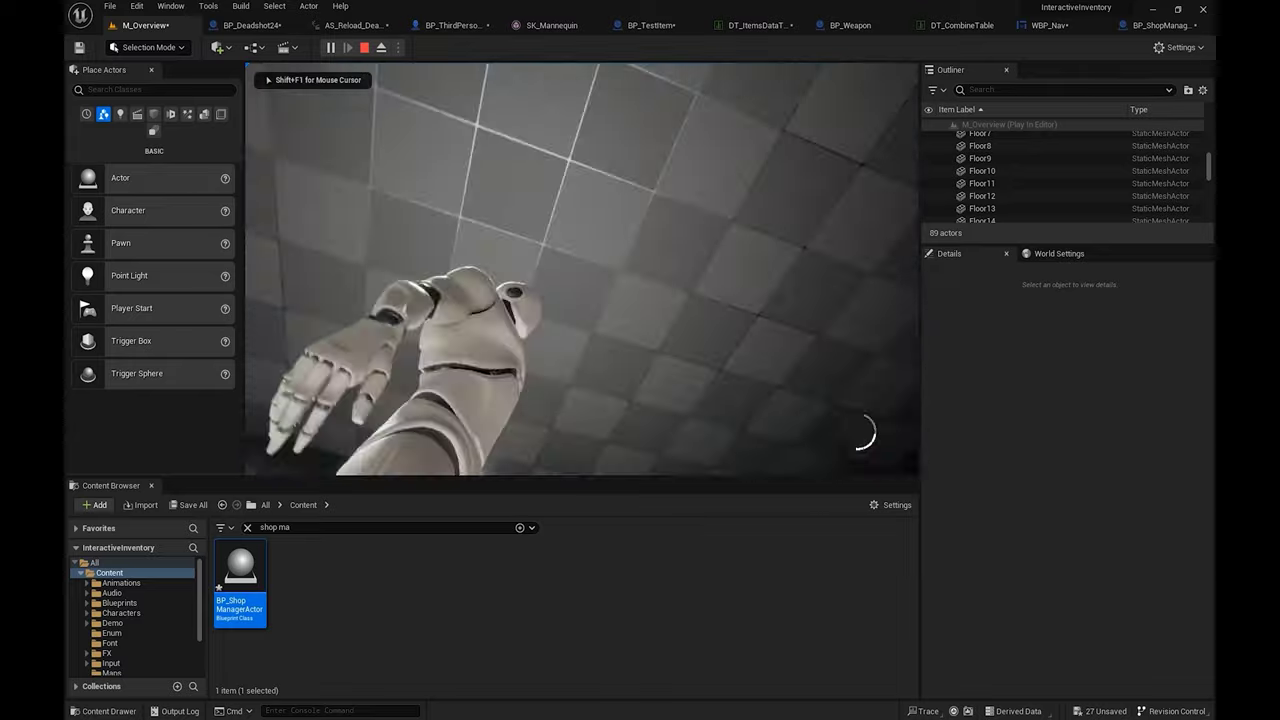
key(w)
key(w)
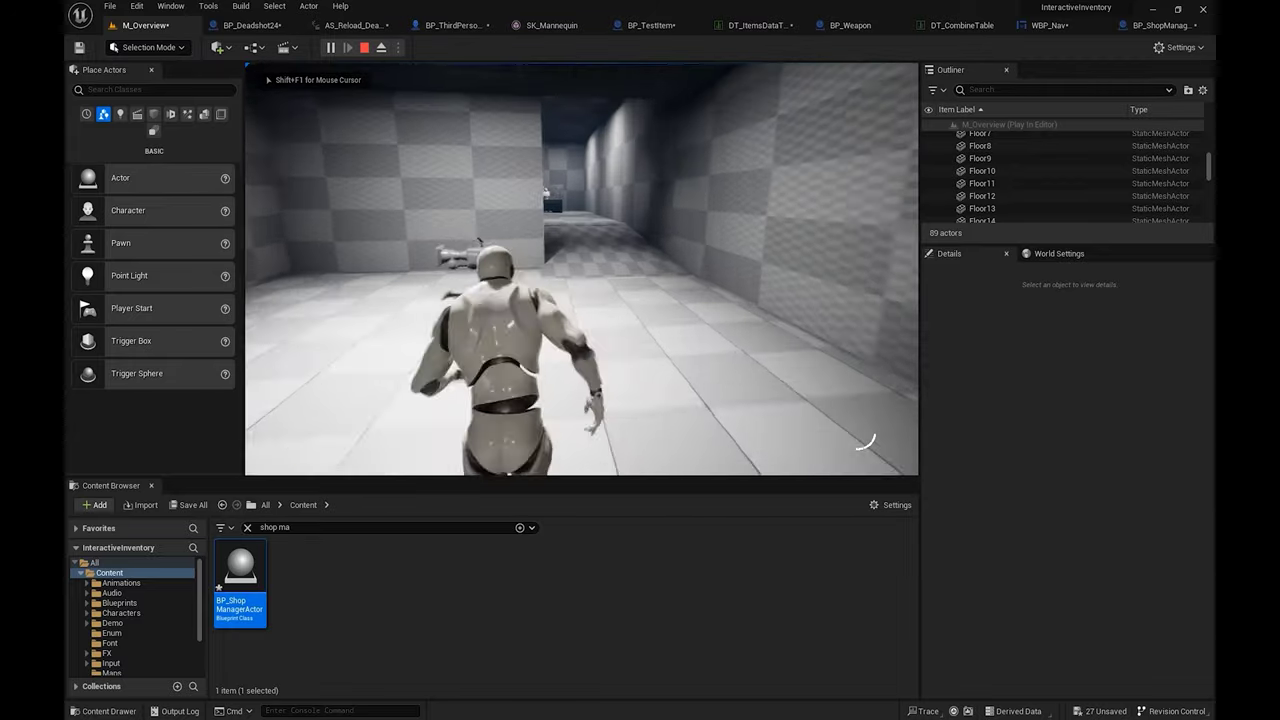
key(w)
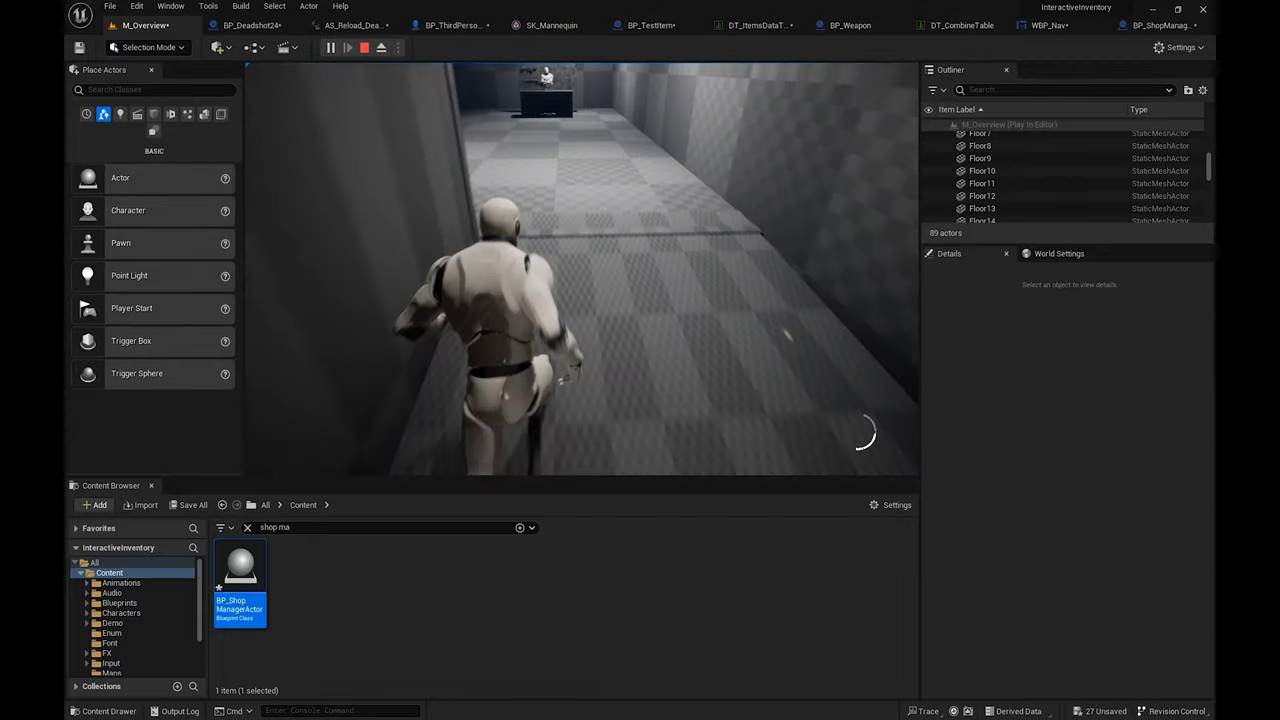
key(w)
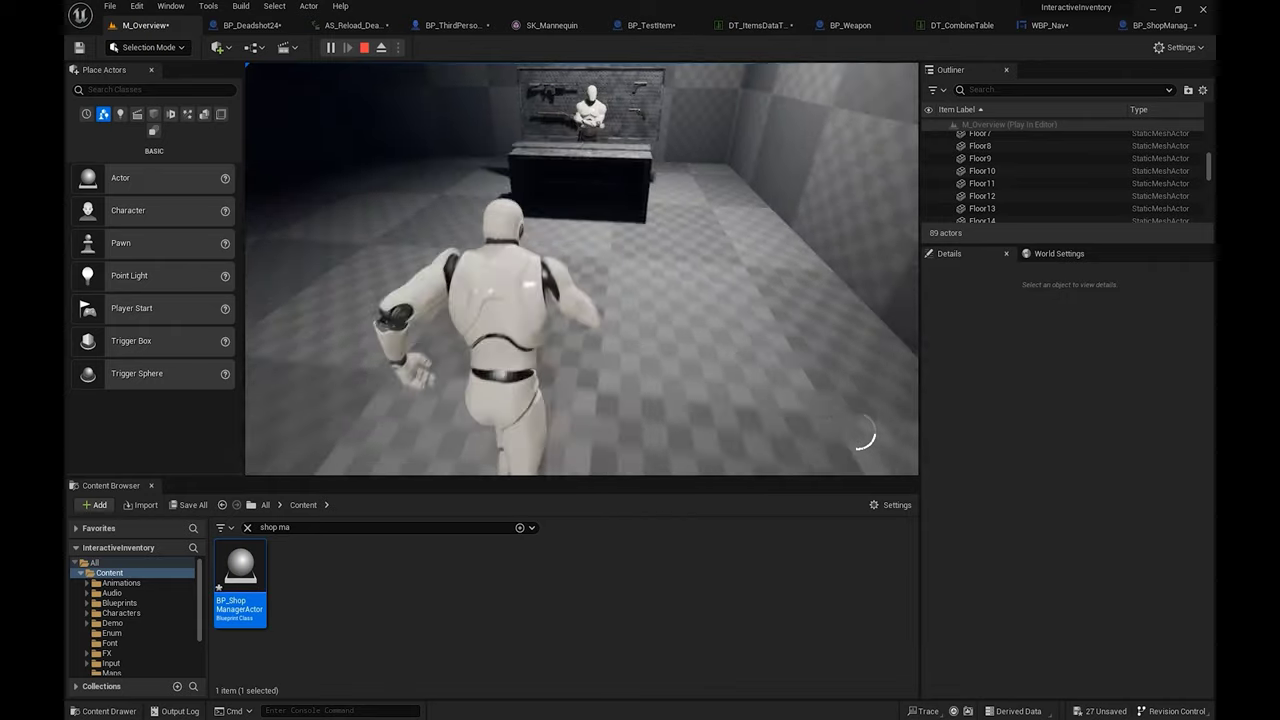
key(e)
key(s)
key(s)
key(s)
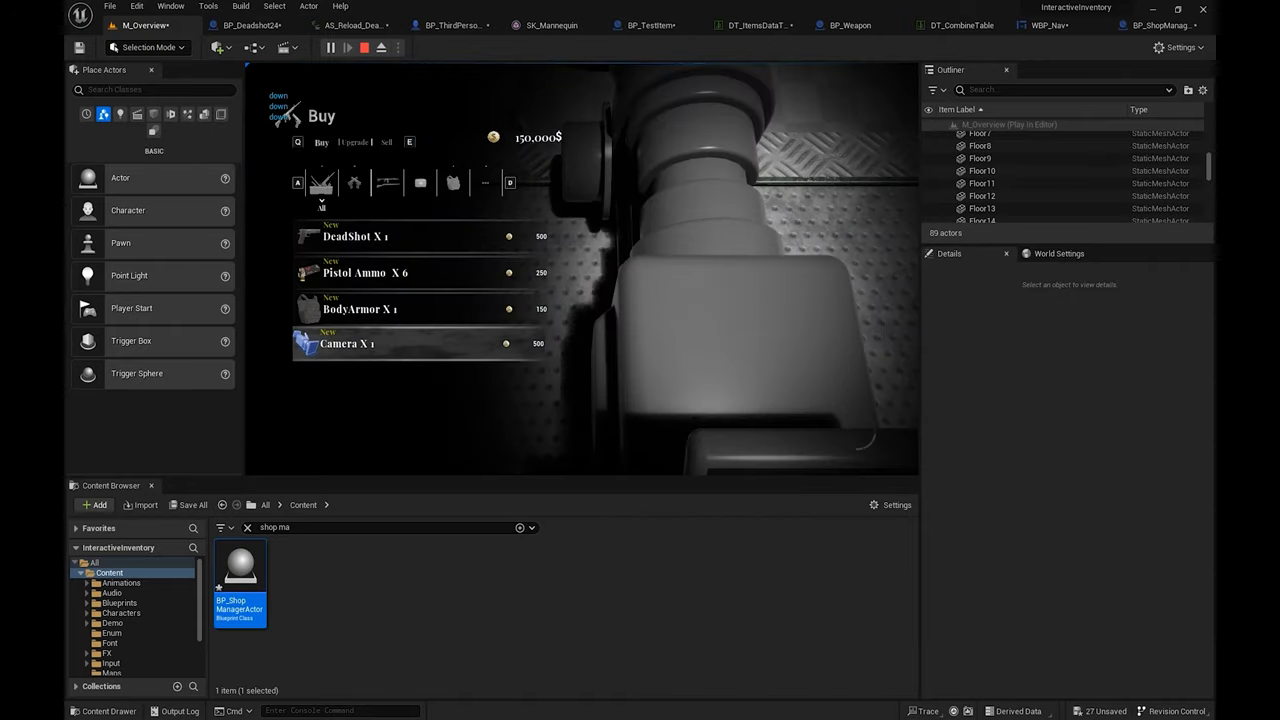
key(Up)
key(Down)
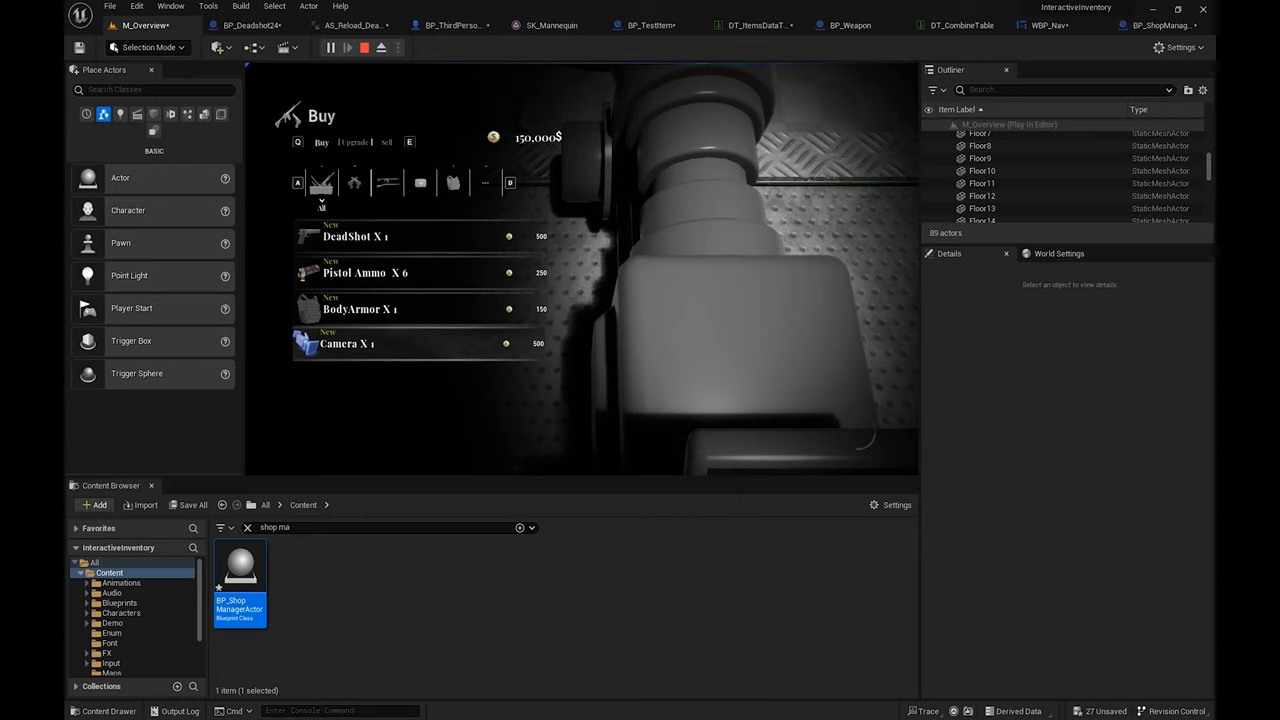
Step: End the play session, search the project content for "items" and open DT_ItemsDataTable
key(Escape)
click(310, 527)
text(items)
scroll(400, 630, down, 1)
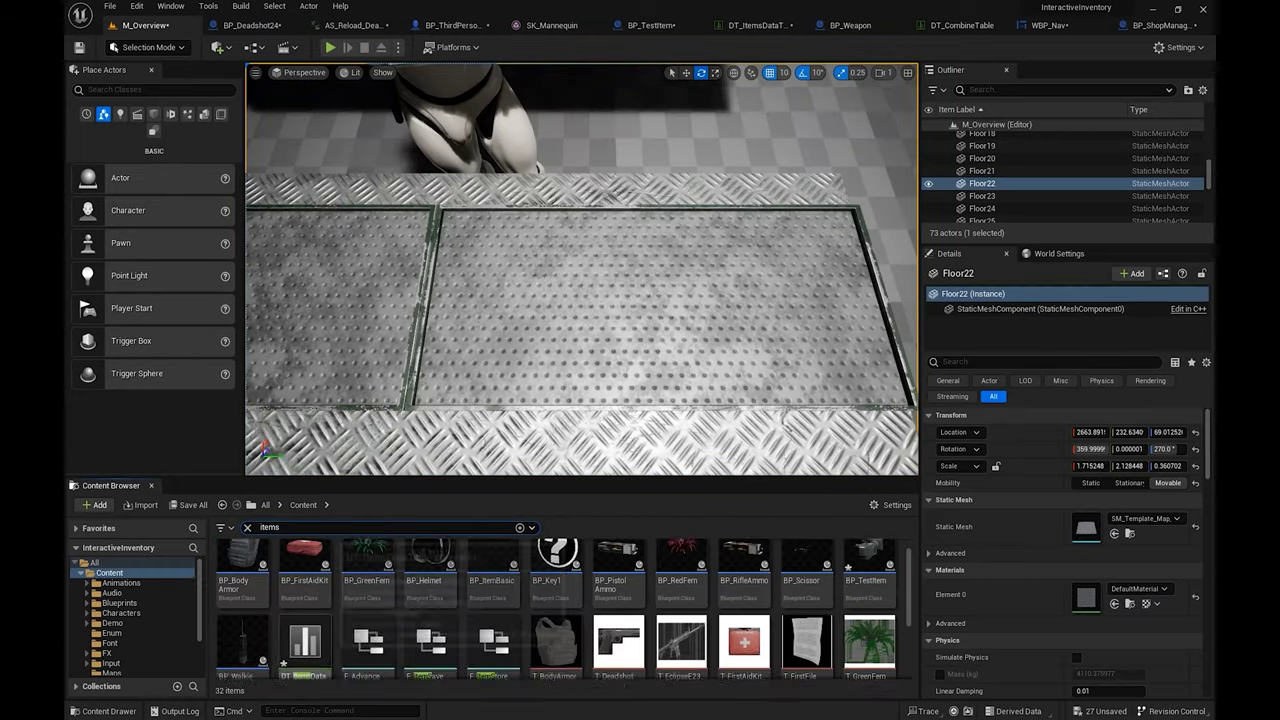
double_click(305, 630)
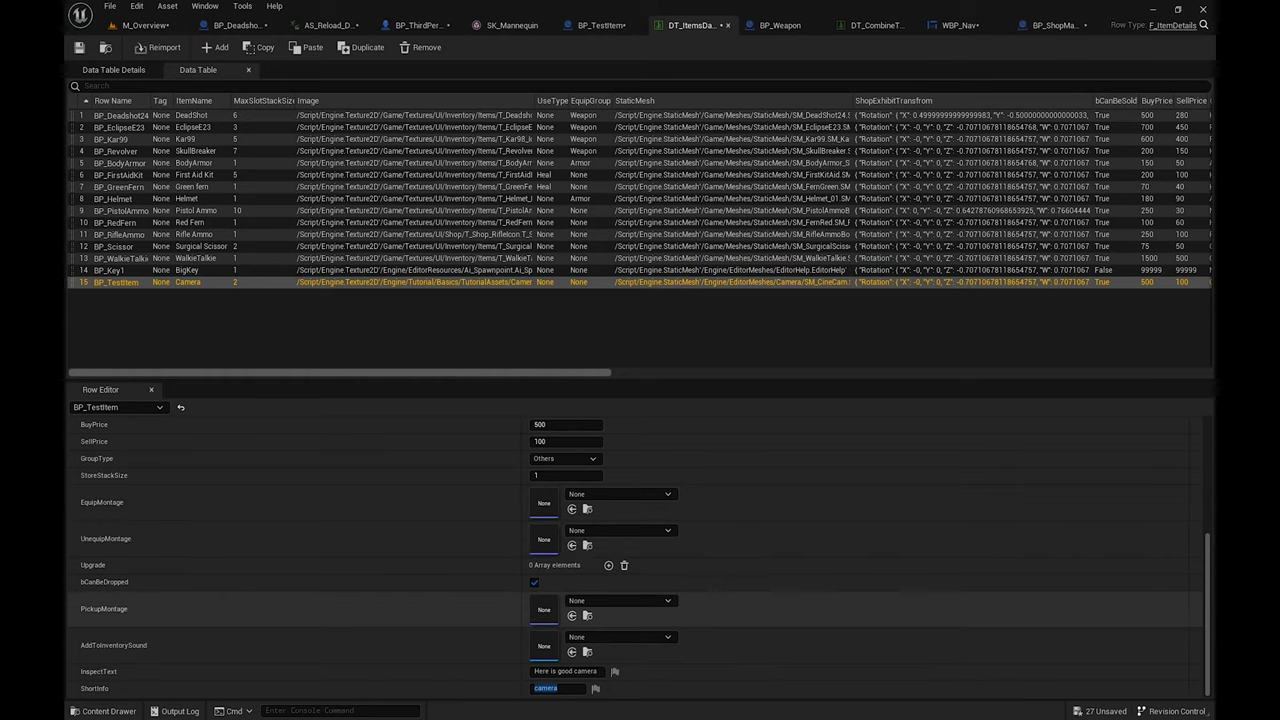
Step: Set the BP_TestItem row's ShopExhibitTransfrom scale to 0.3 on all three axes
scroll(640, 600, up, 3)
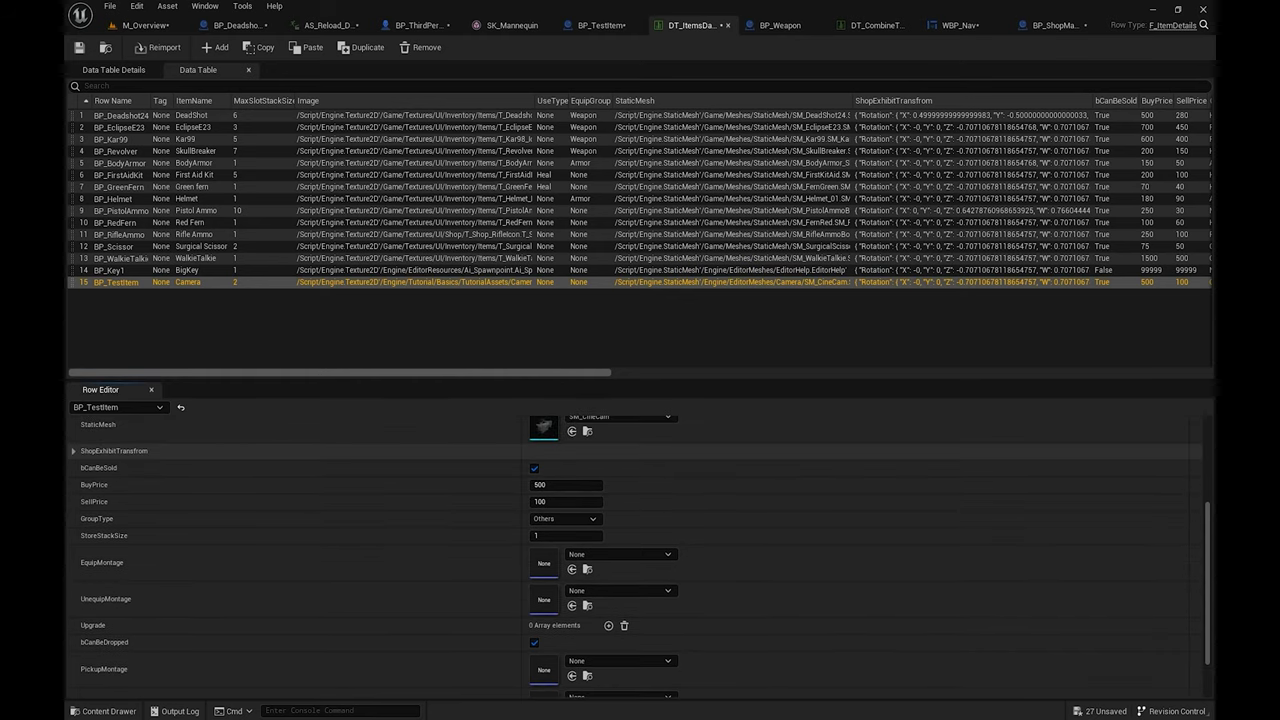
click(73, 451)
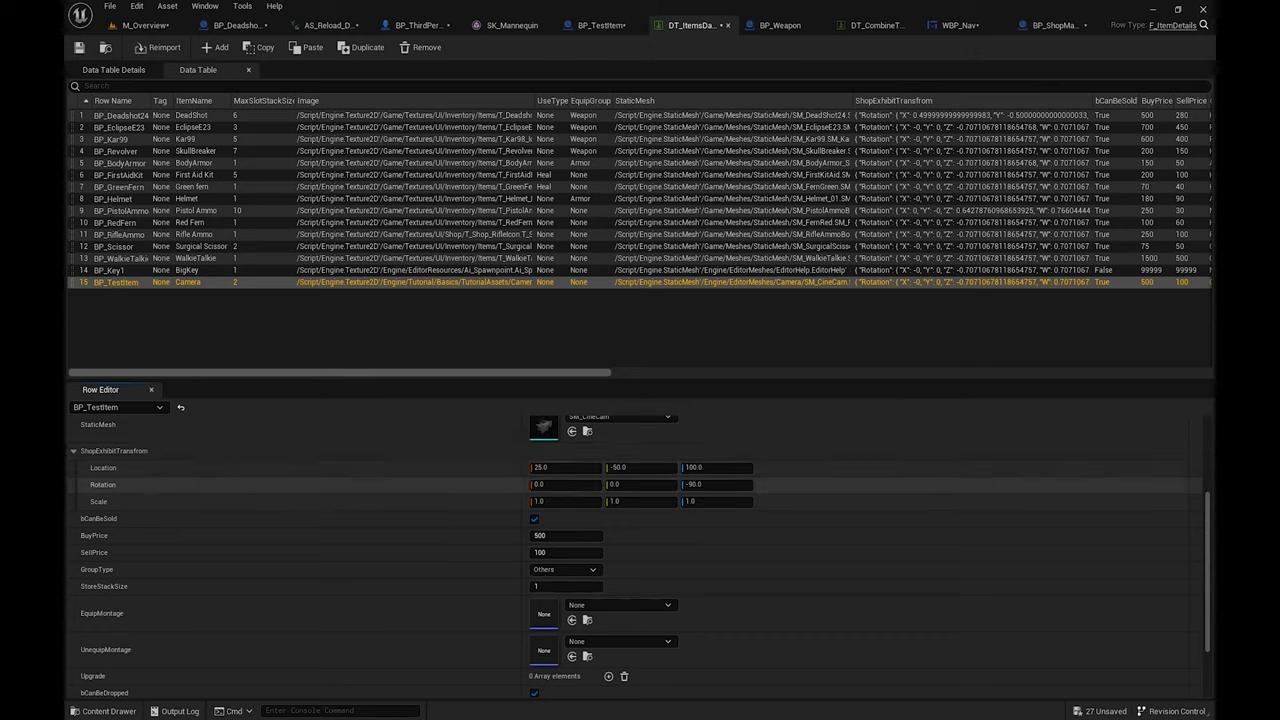
scroll(600, 487, up, 1)
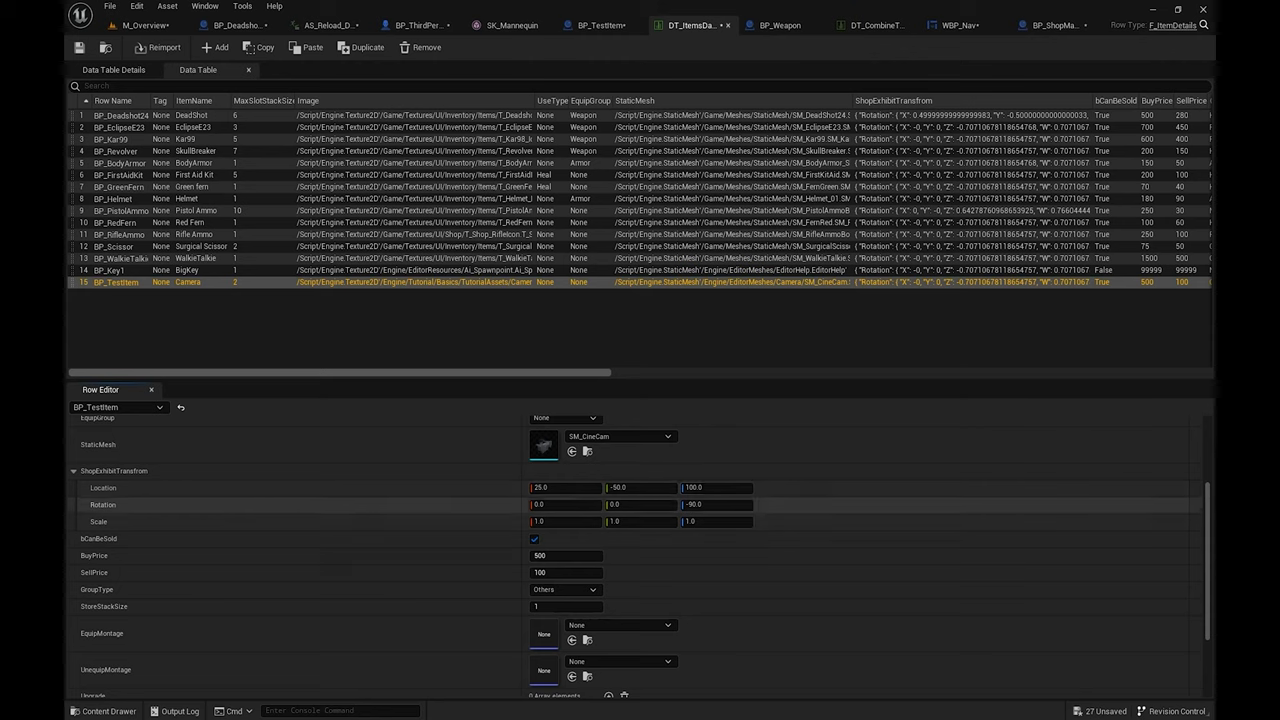
click(538, 521)
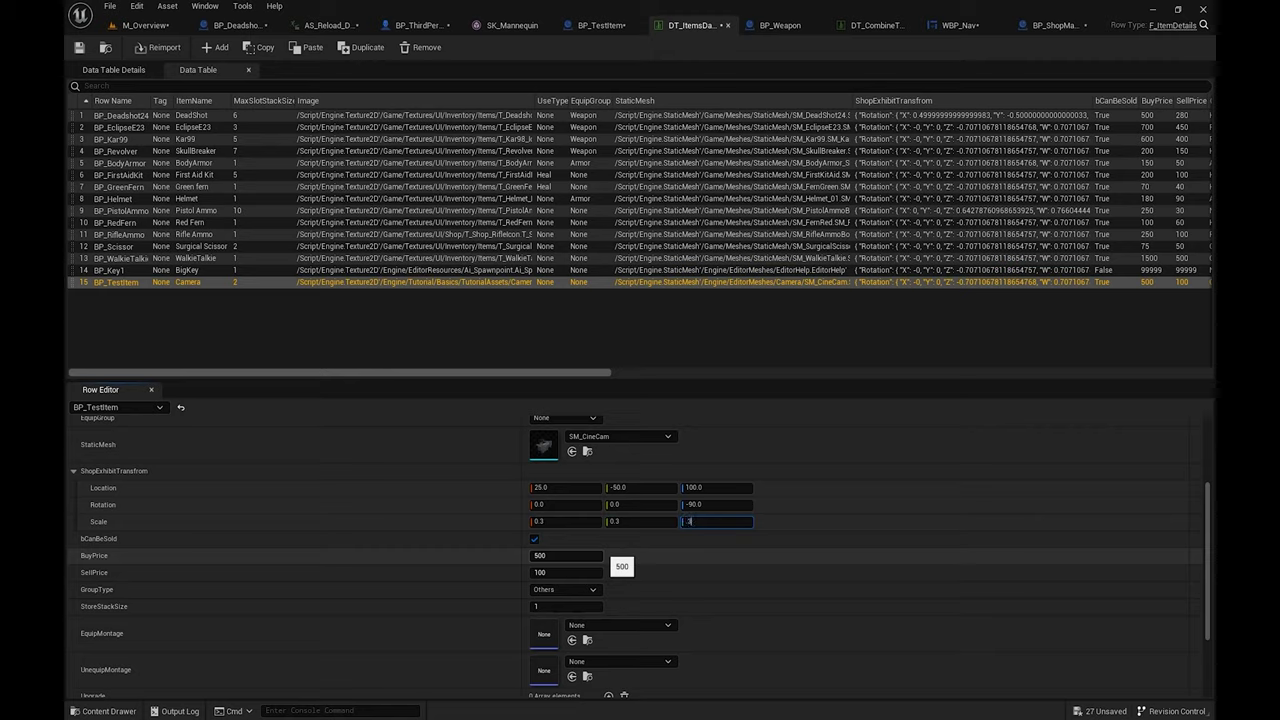
Step: Play the M_Overview level again and check the rescaled Camera's display in the shop's Buy list
click(140, 25)
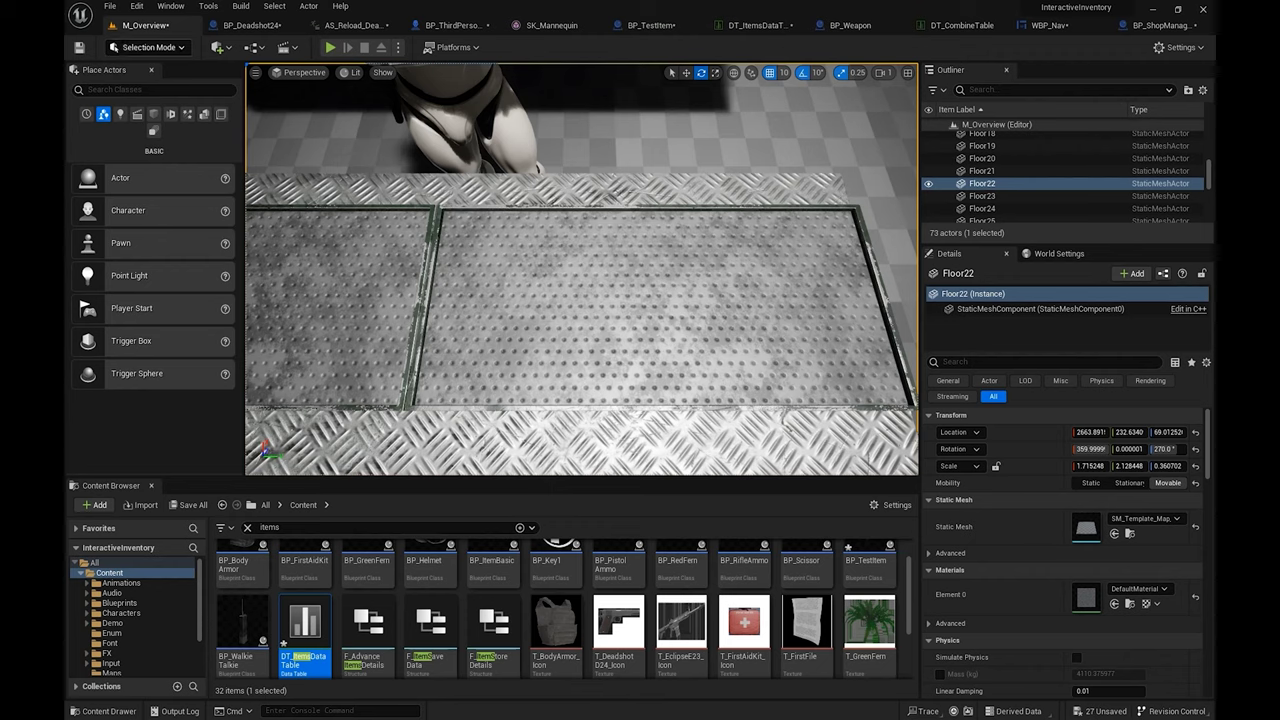
key(alt+p)
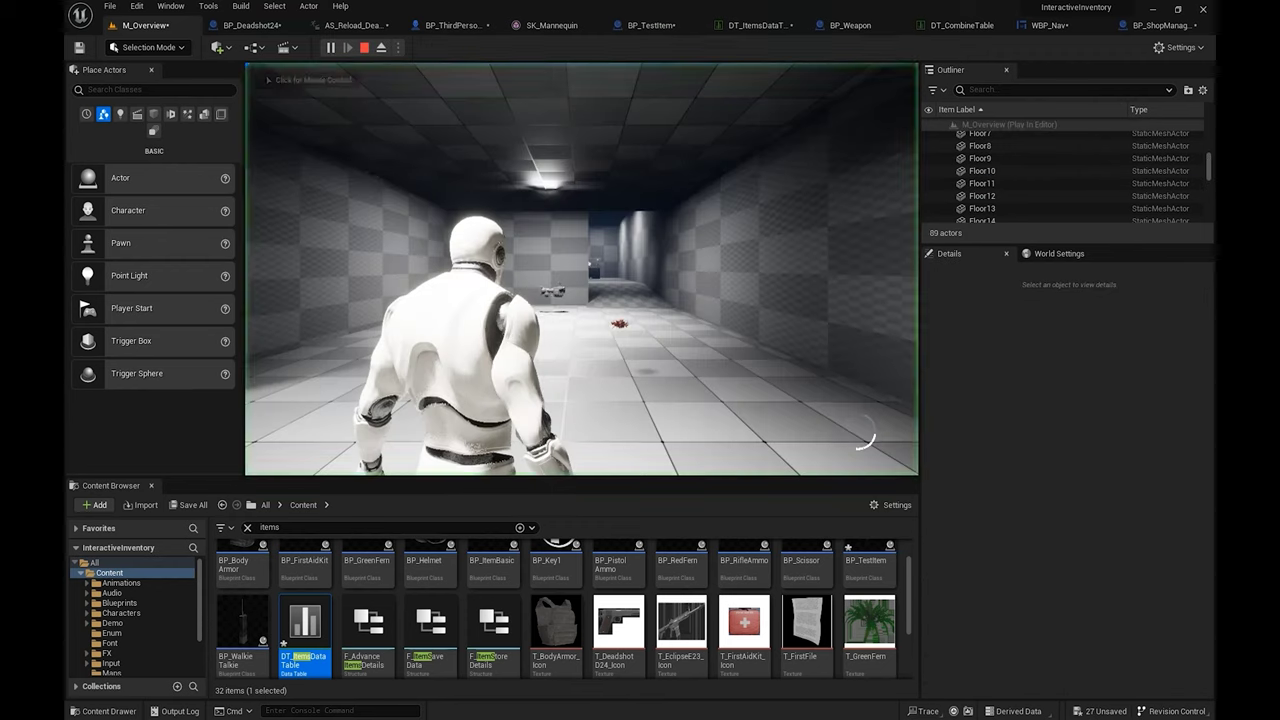
key(w)
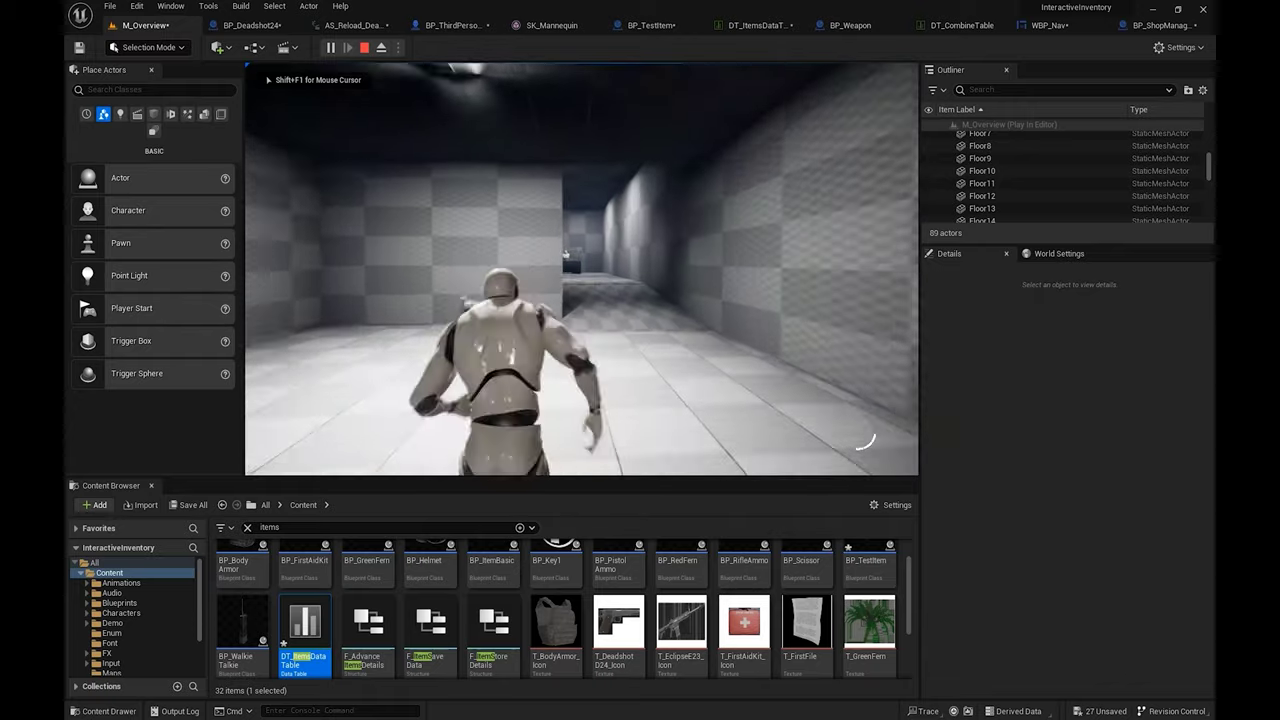
key(w)
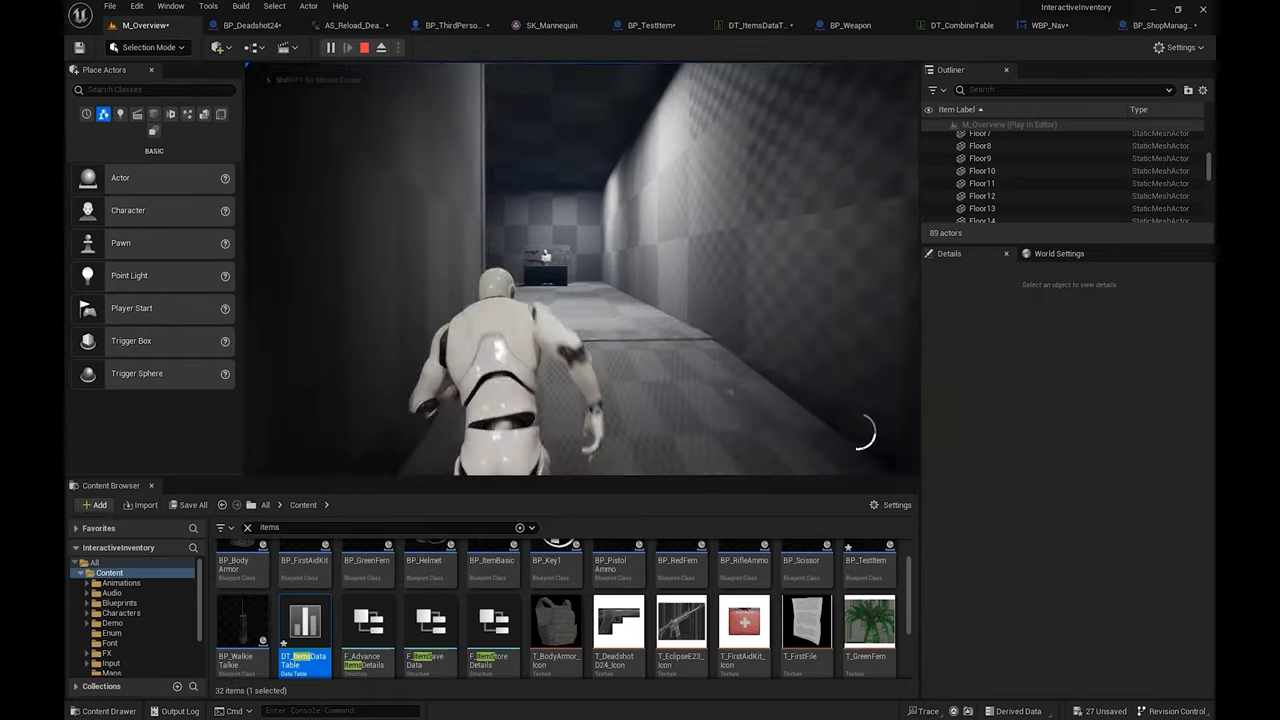
key(w)
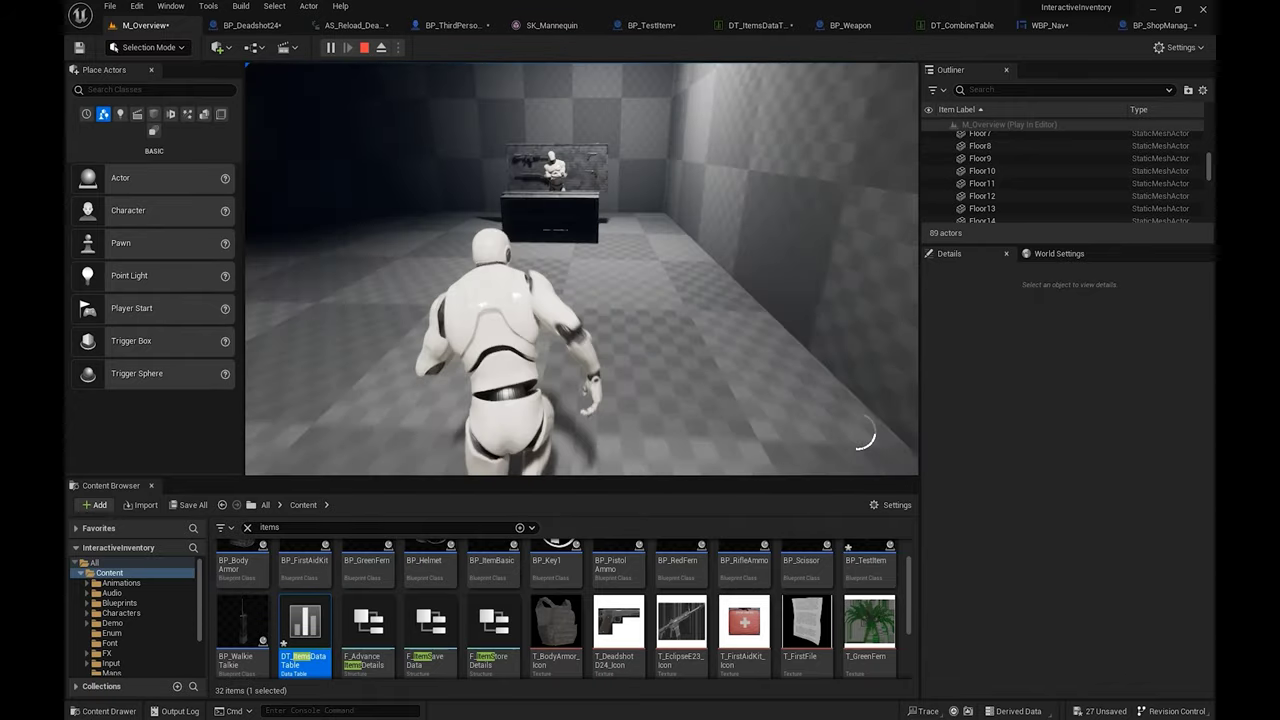
key(e)
key(Return)
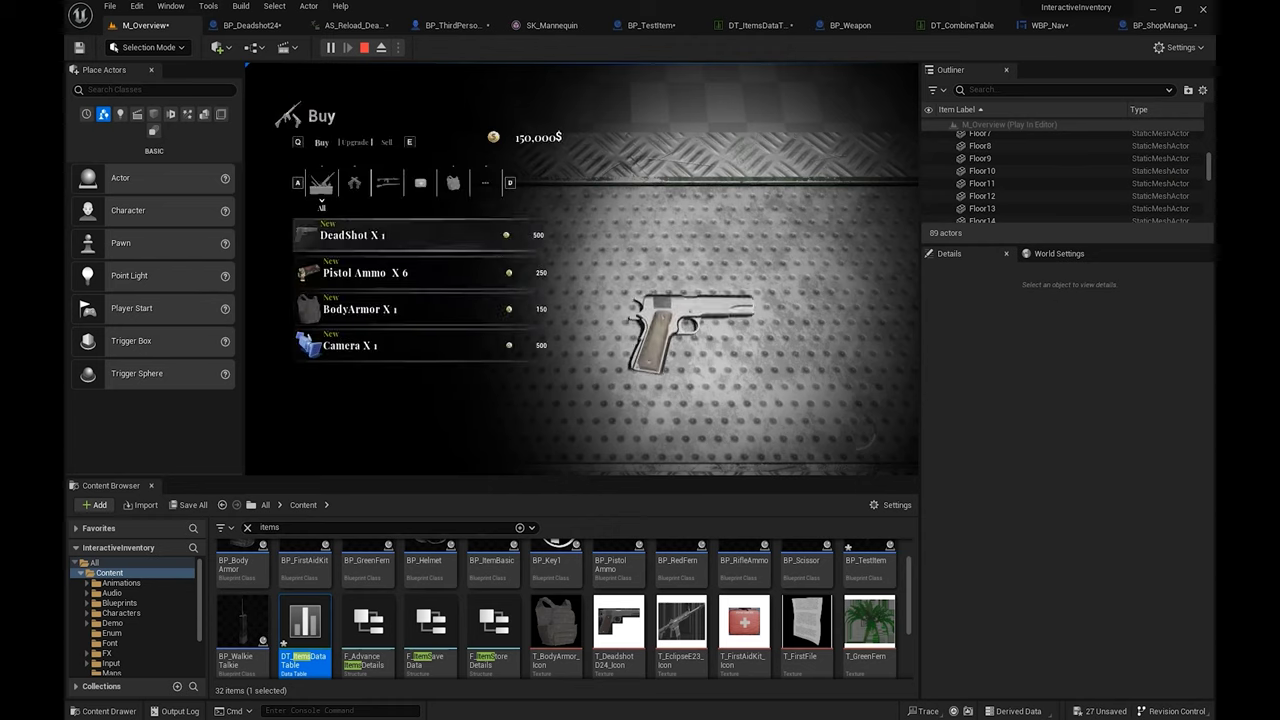
key(s)
key(s)
key(s)
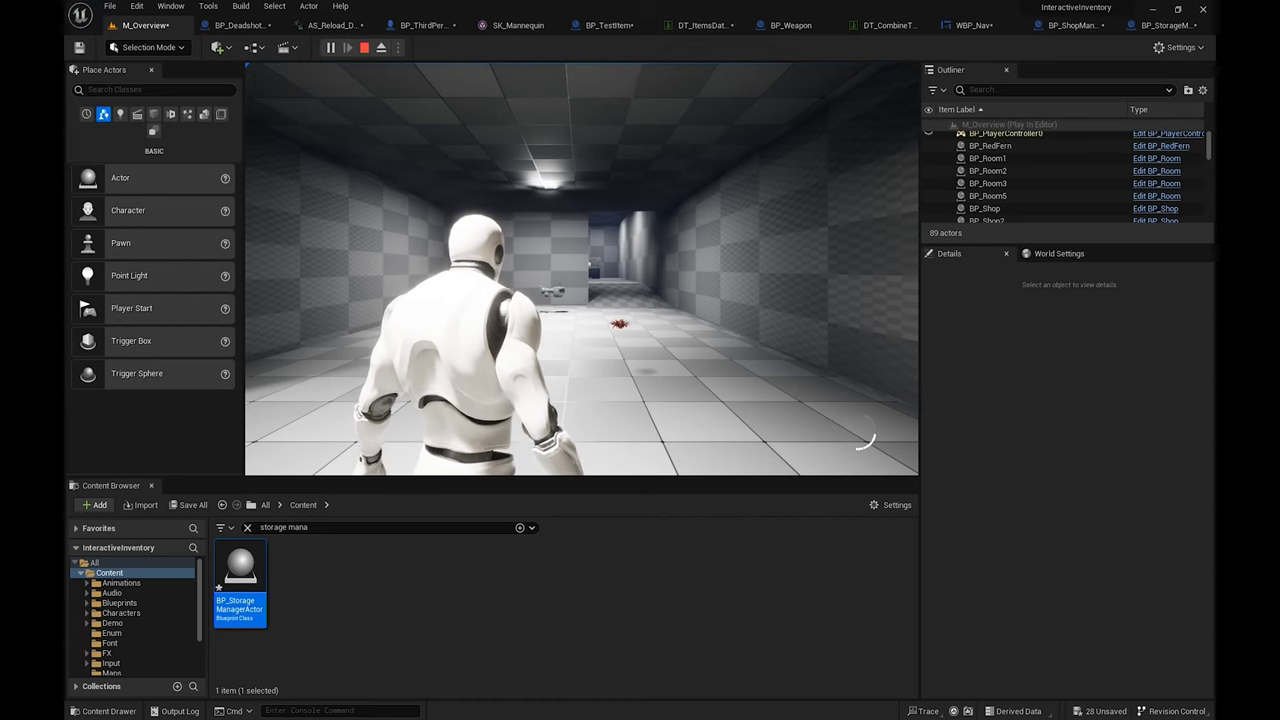
Step: Walk the character down the corridor to the green storage box and open its storage
click(581, 270)
key(w)
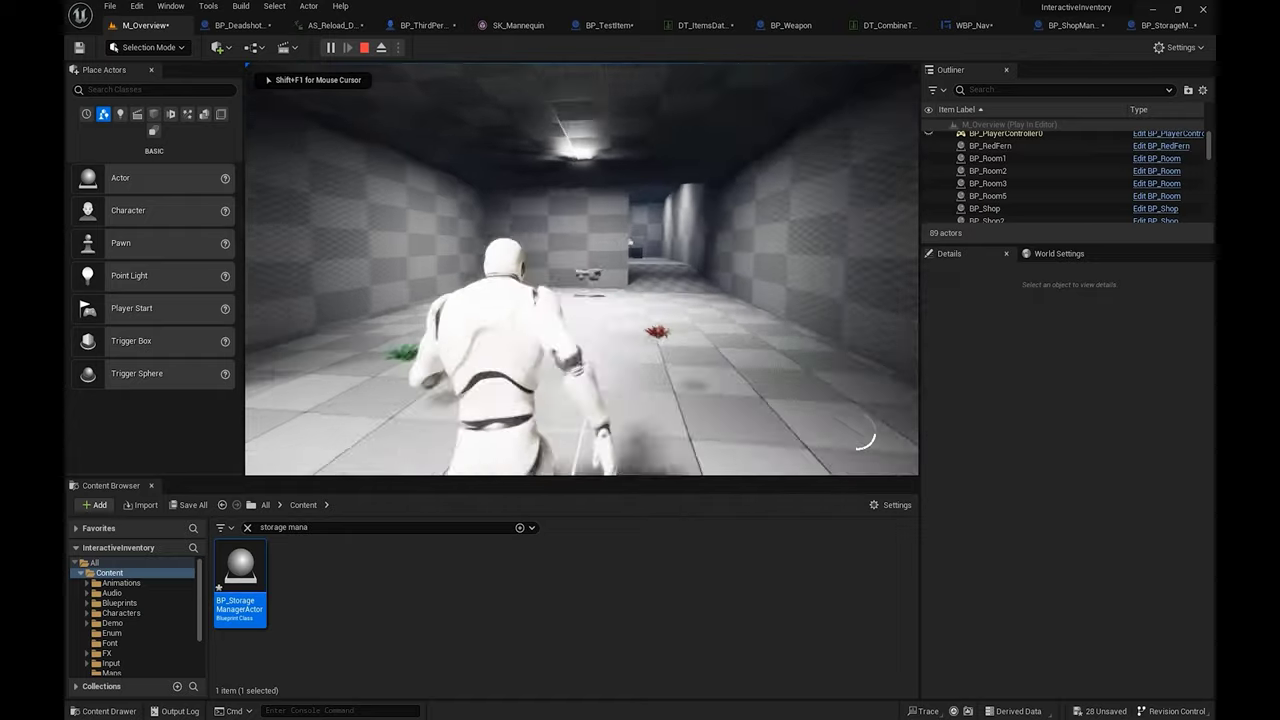
key(w)
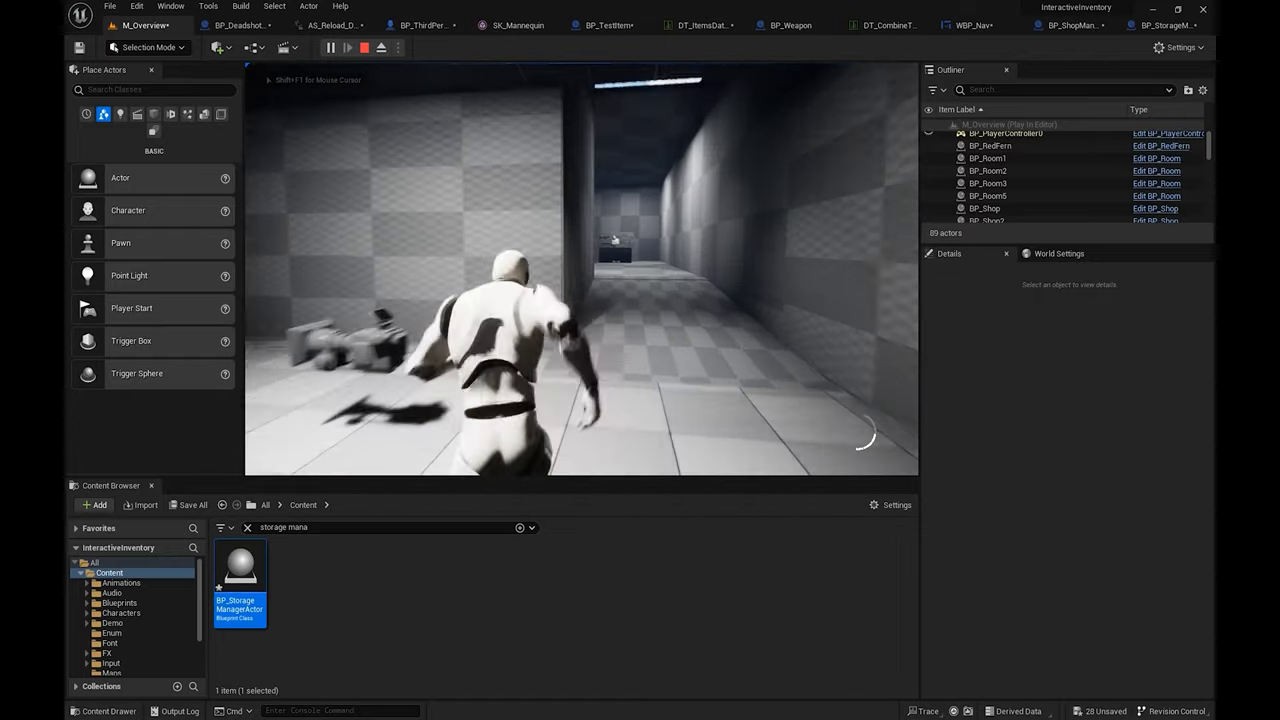
key(w)
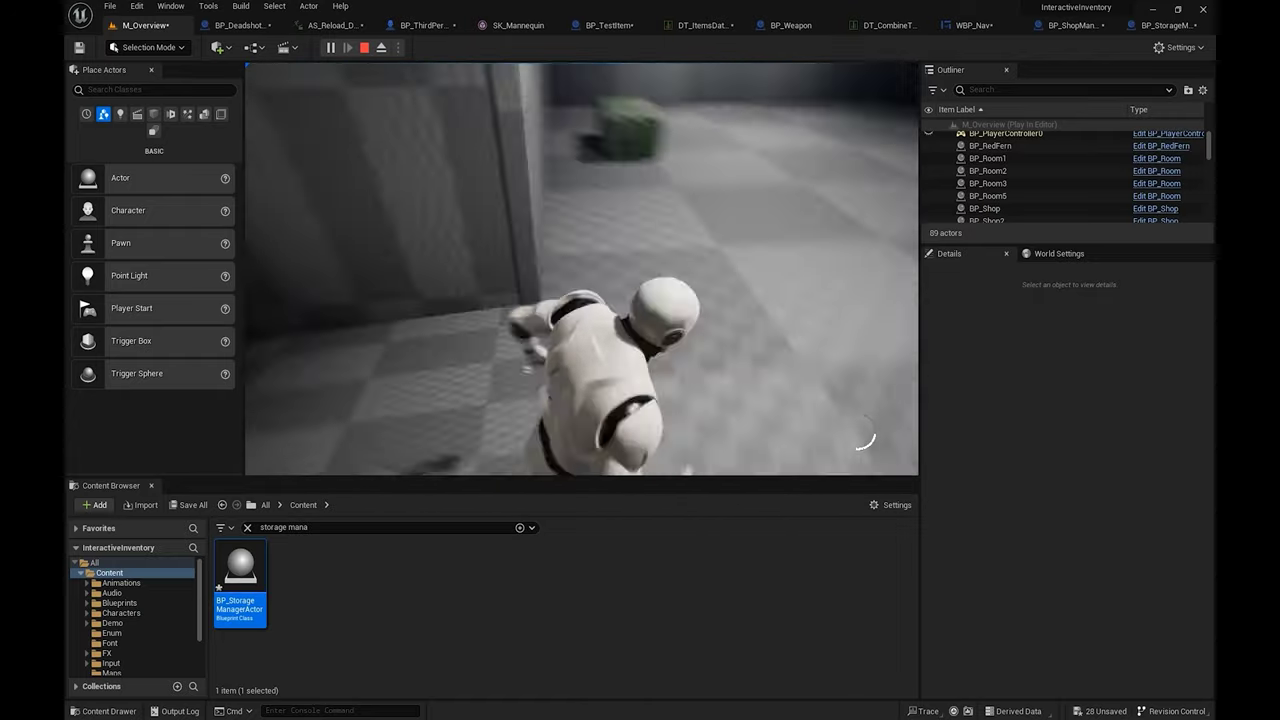
key(e)
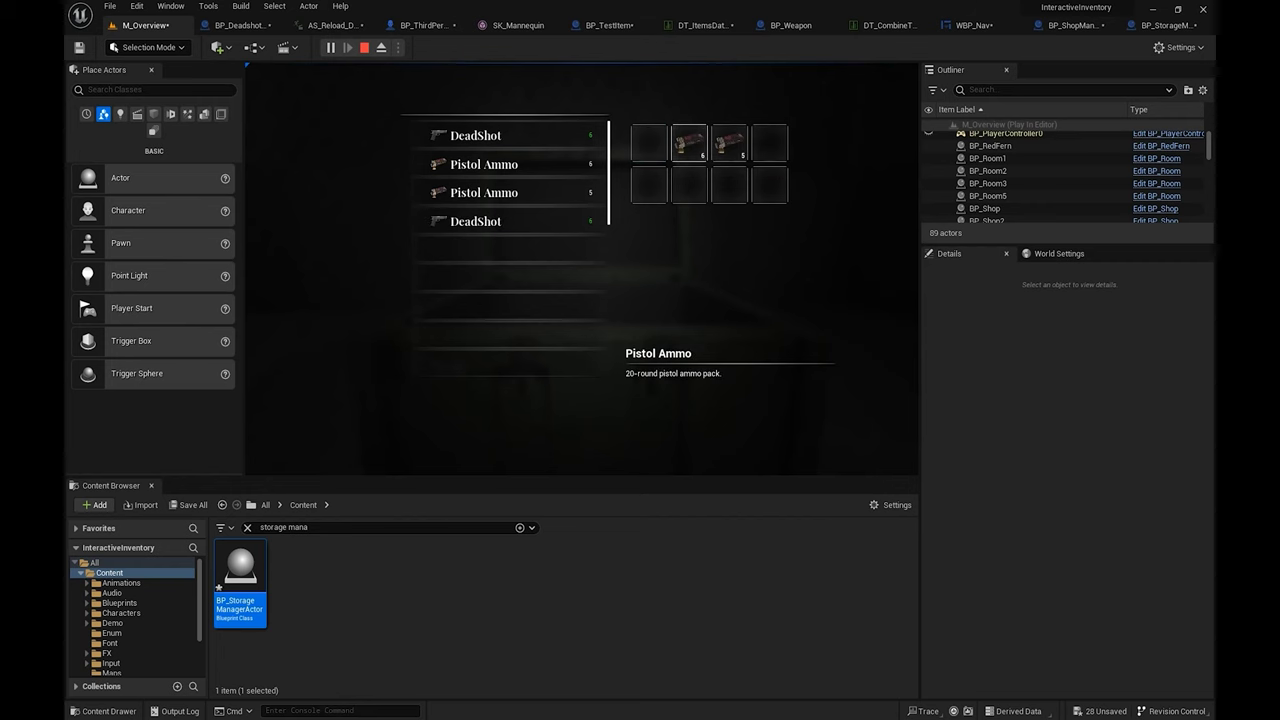
Step: Test taking the DeadShot from storage into the inventory, then leave the storage box and end the play session
key(Tab)
key(e)
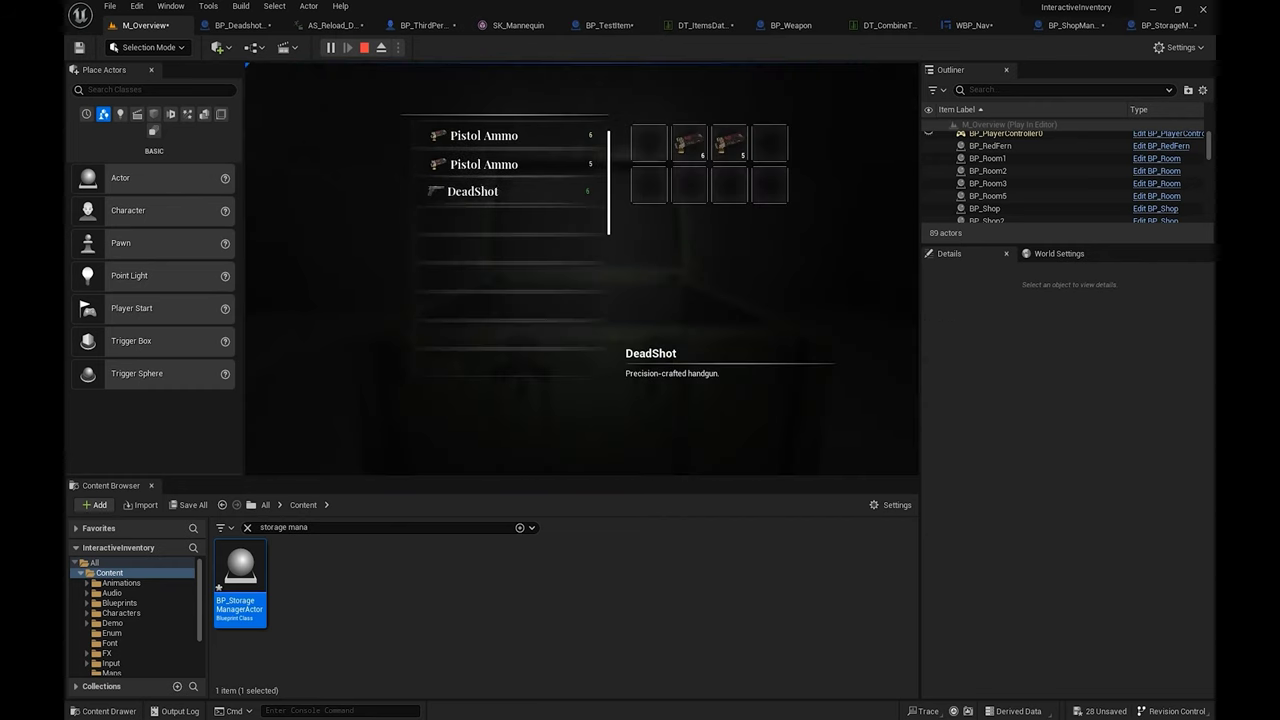
key(Return)
key(Return)
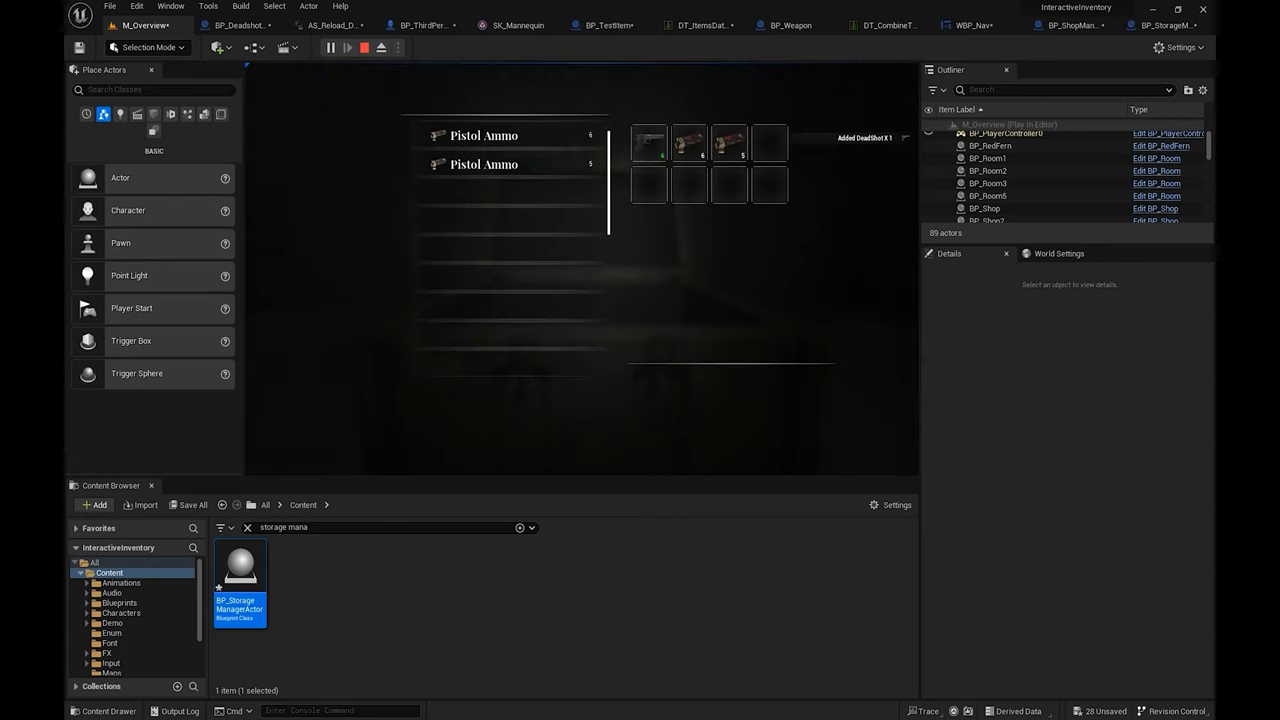
key(Tab)
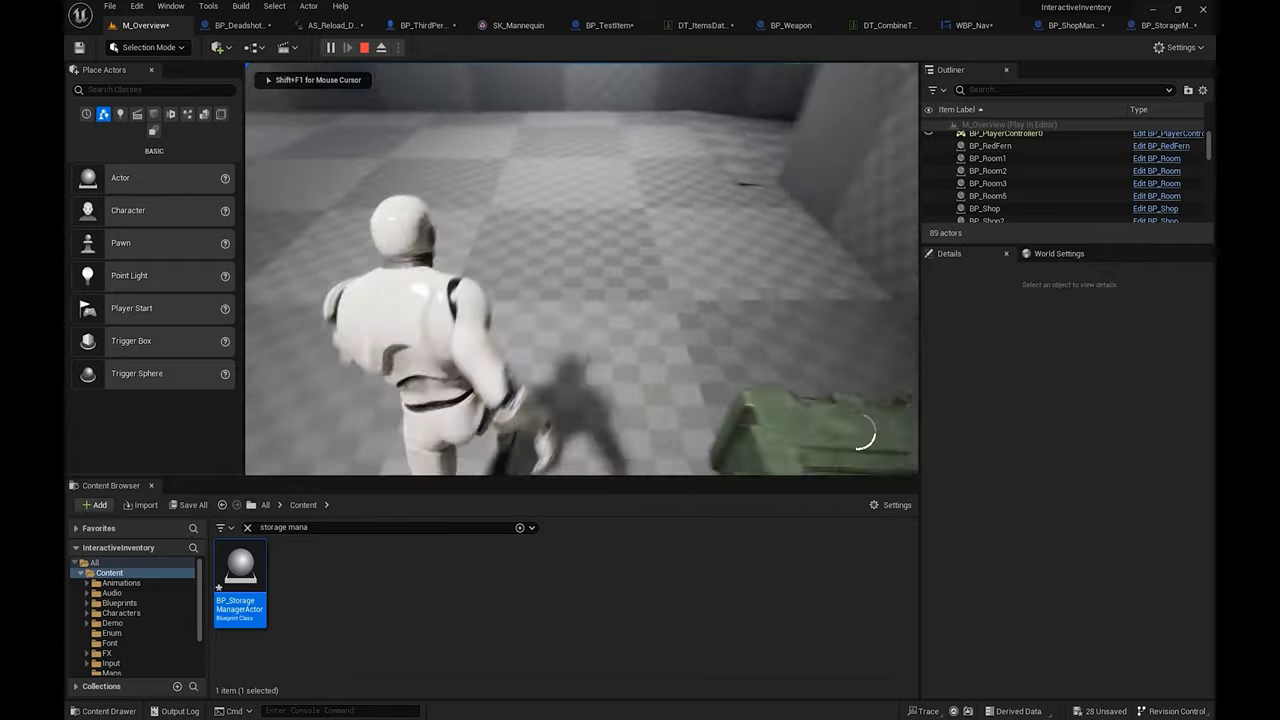
key(w)
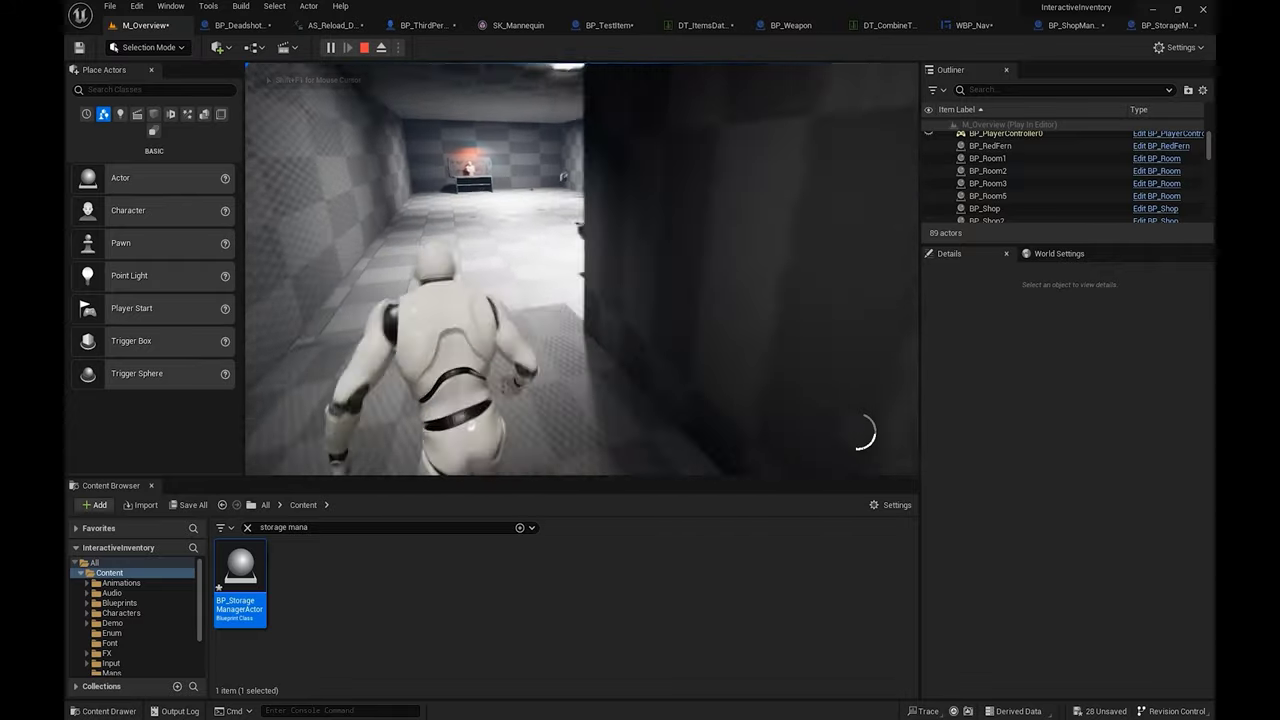
key(w)
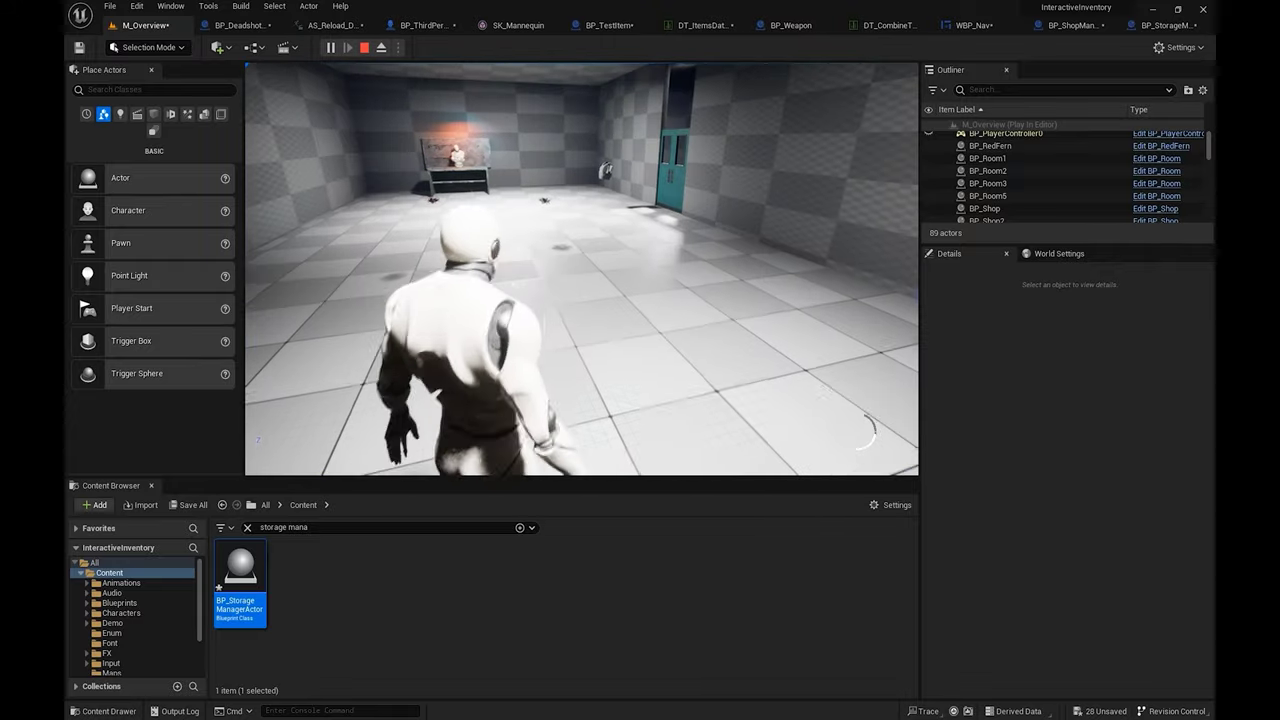
key(Escape)
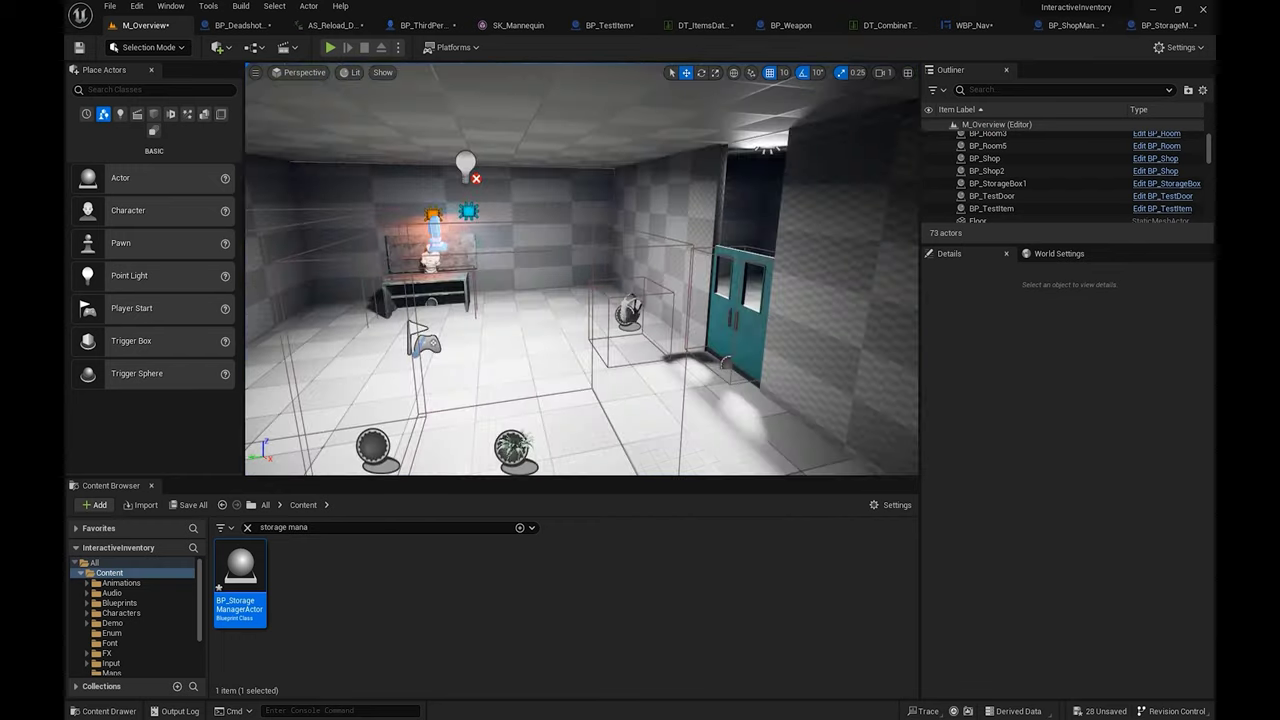
Step: Search the project content for "storage" and place BP_StorageBox on the floor near the shop, at about X -710, Y 330, Z 0
click(247, 527)
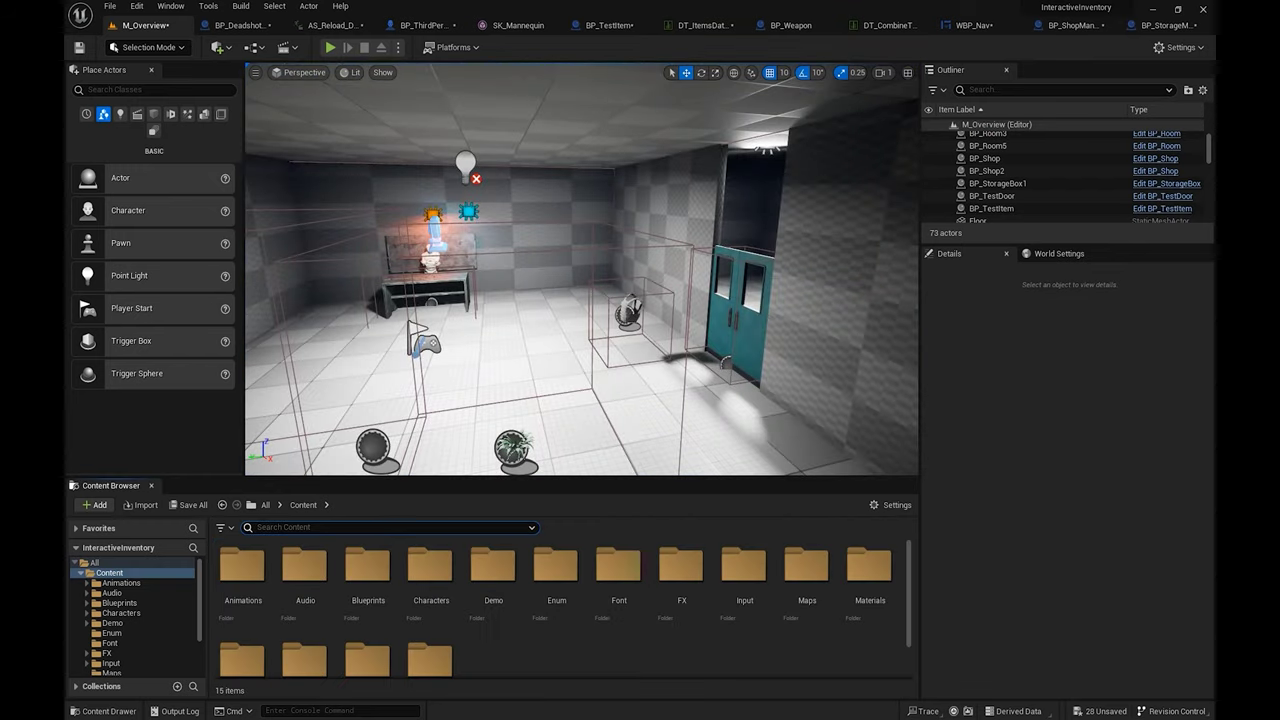
text(storage)
drag(241, 592, 547, 320)
key(e)
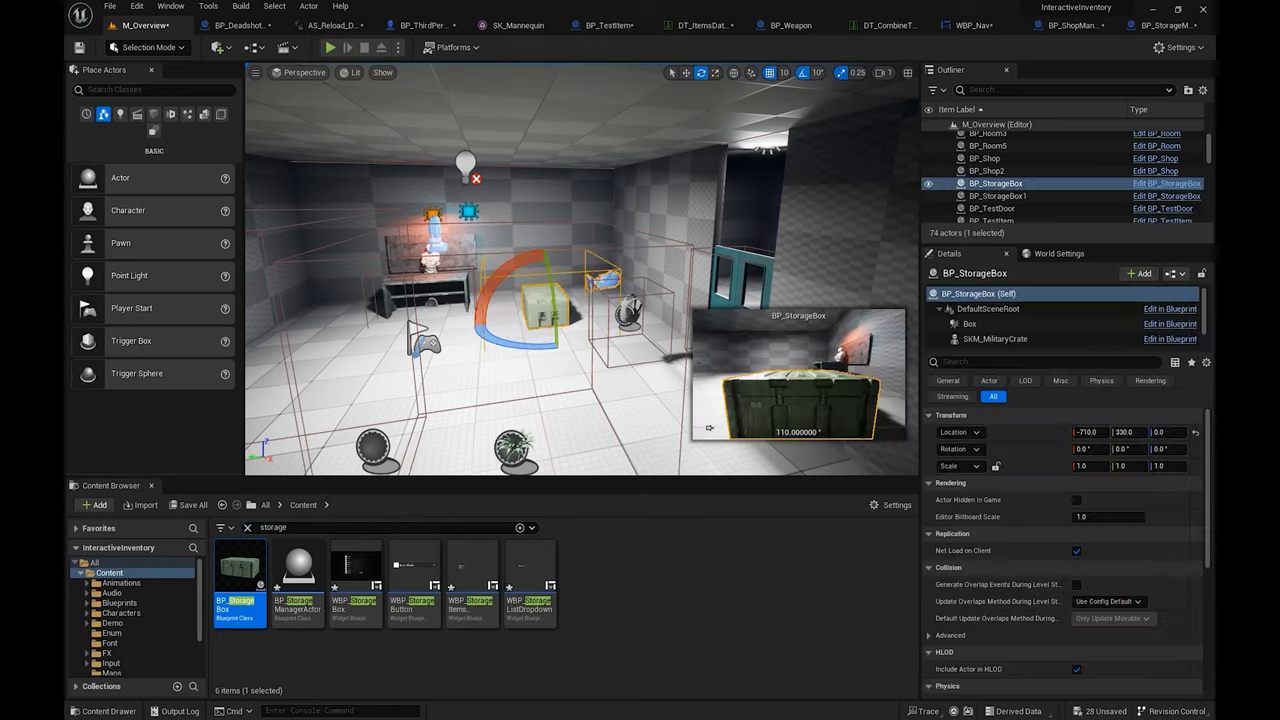
Step: Rotate the storage box near the shop to about 90° around the Z axis
click(540, 372)
click(545, 308)
key(w)
key(e)
drag(528, 346, 483, 343)
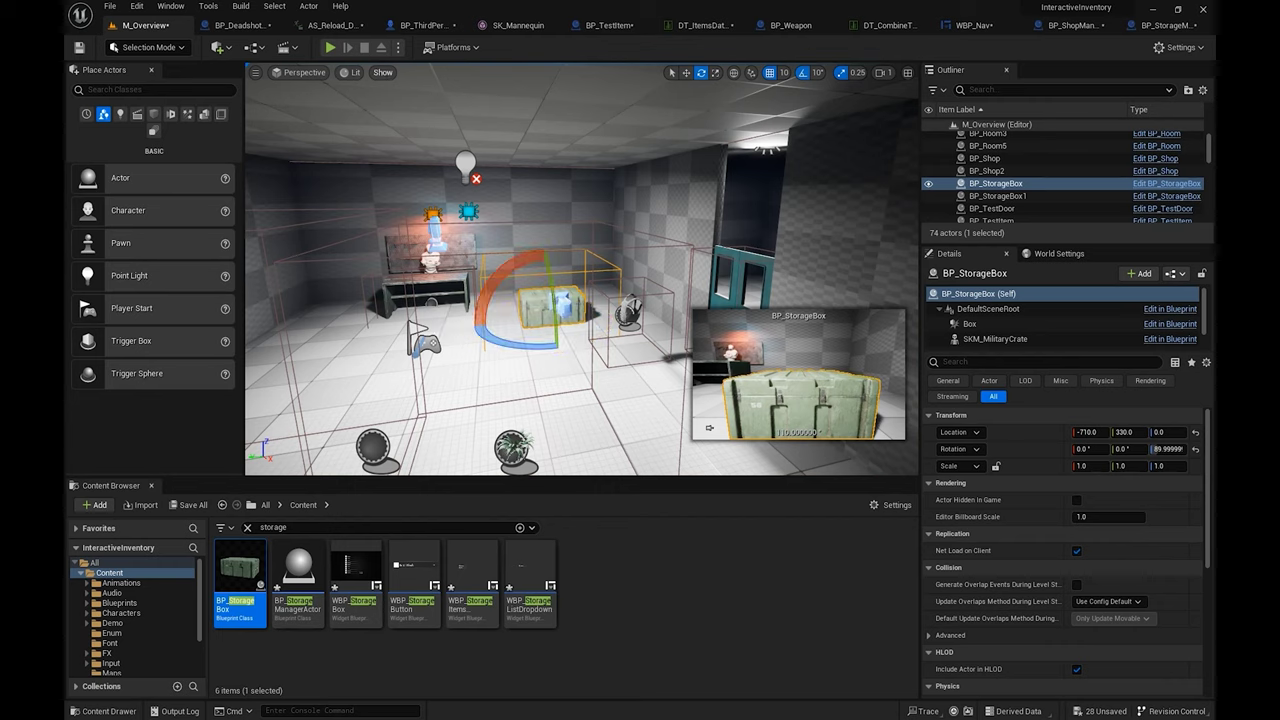
Step: Play the M_Overview level and test moving the DeadShot from the inventory into the storage box near the shop
key(alt+p)
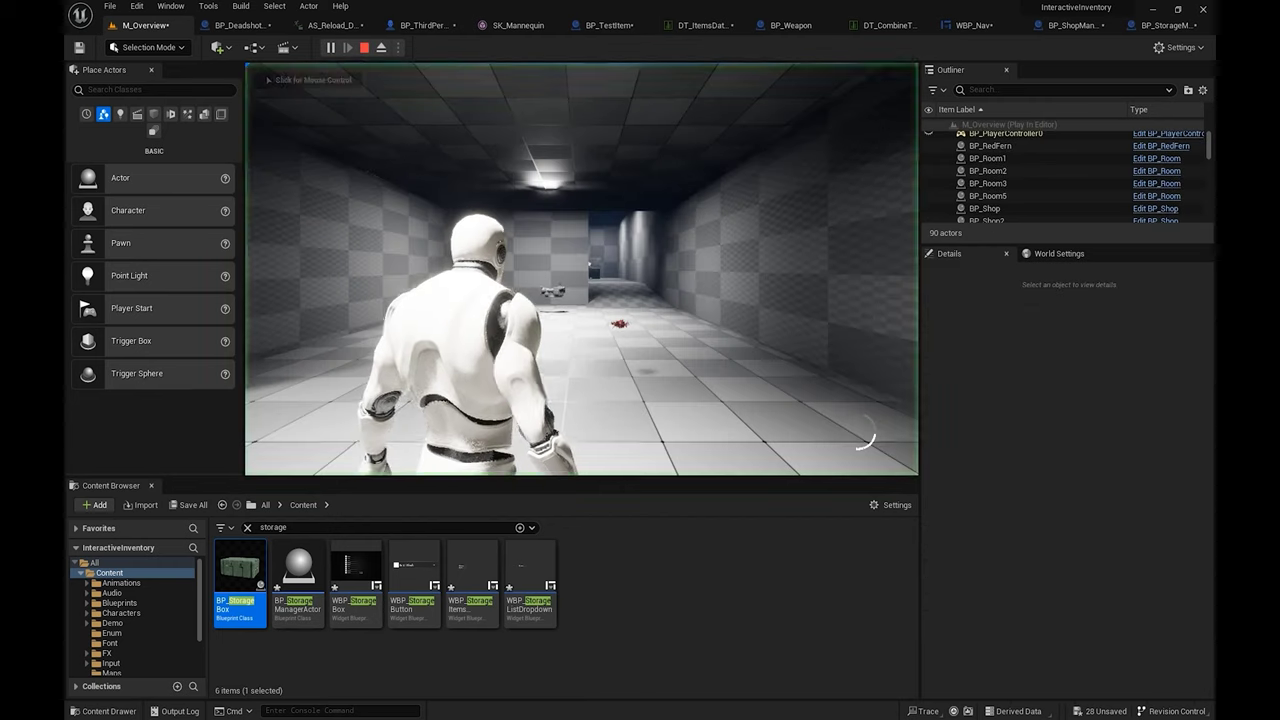
key(w)
key(e)
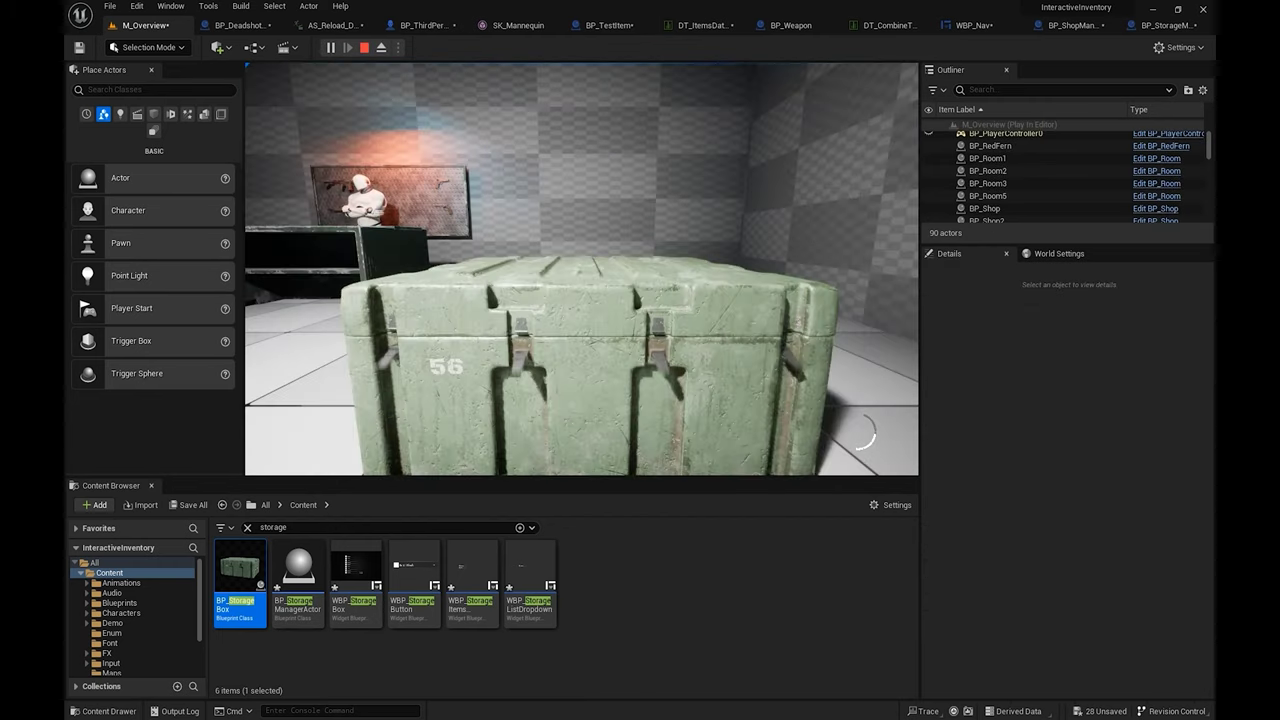
key(Right)
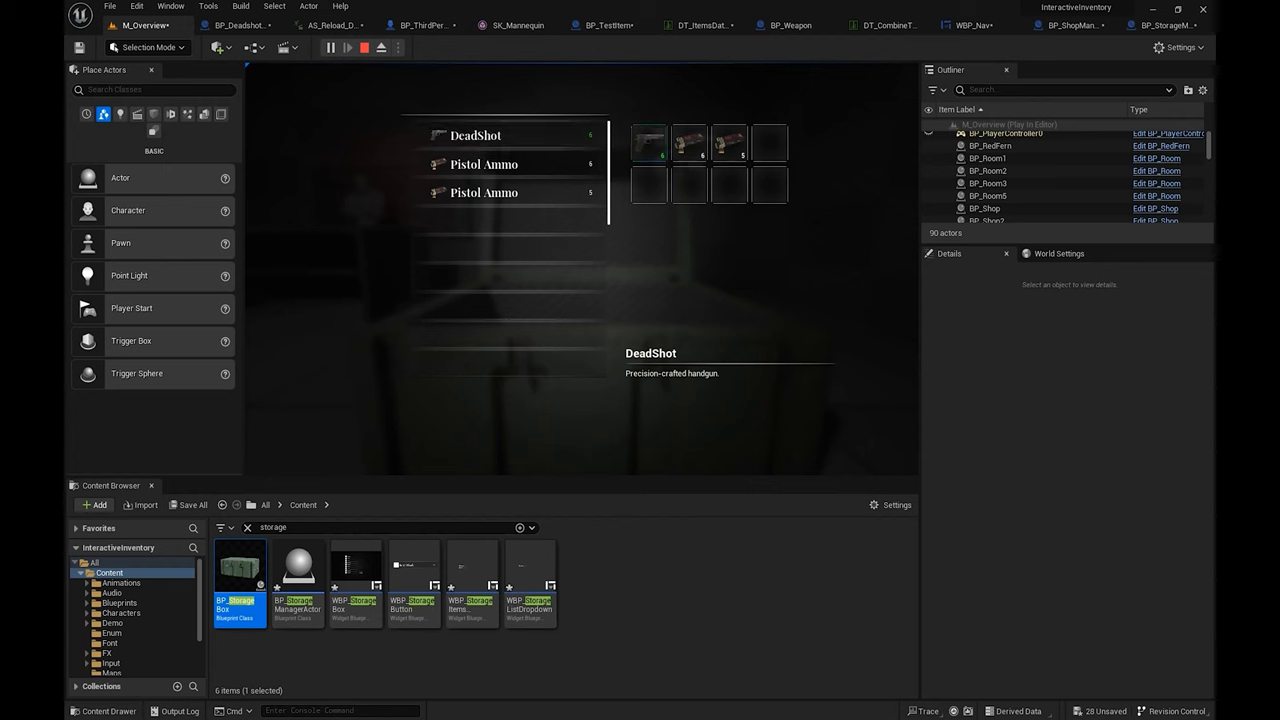
key(Return)
key(Return)
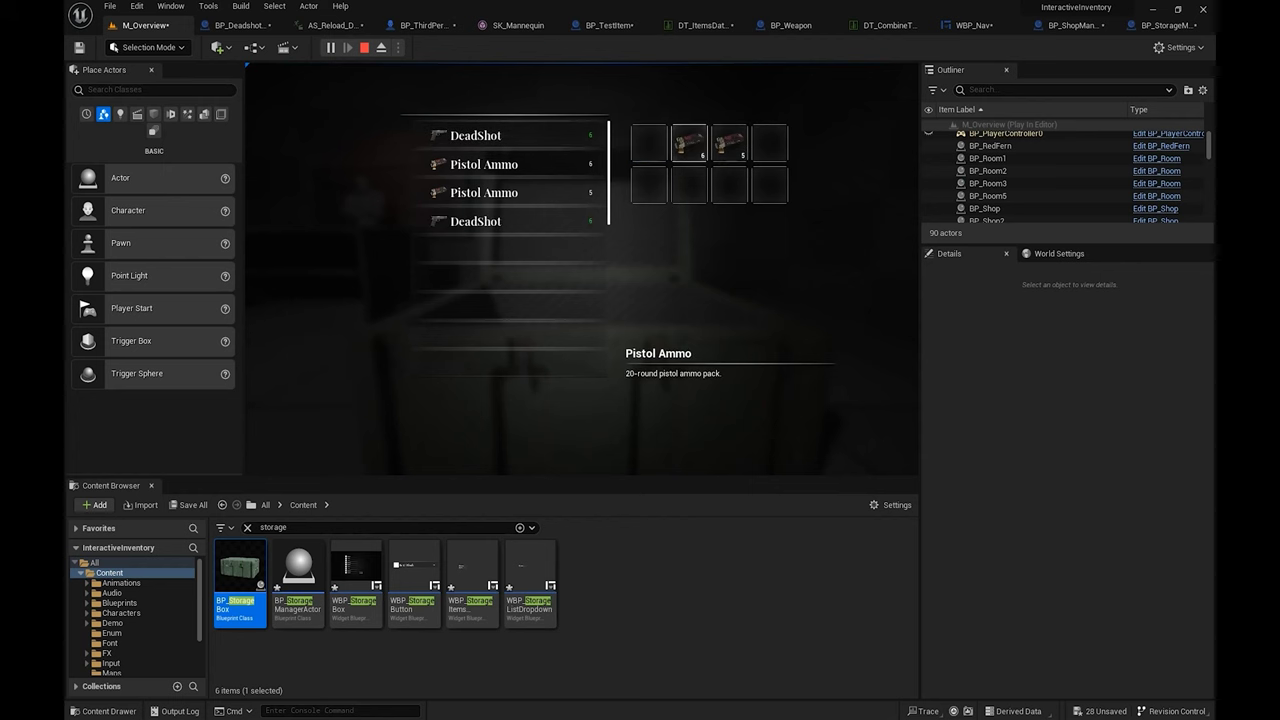
key(Tab)
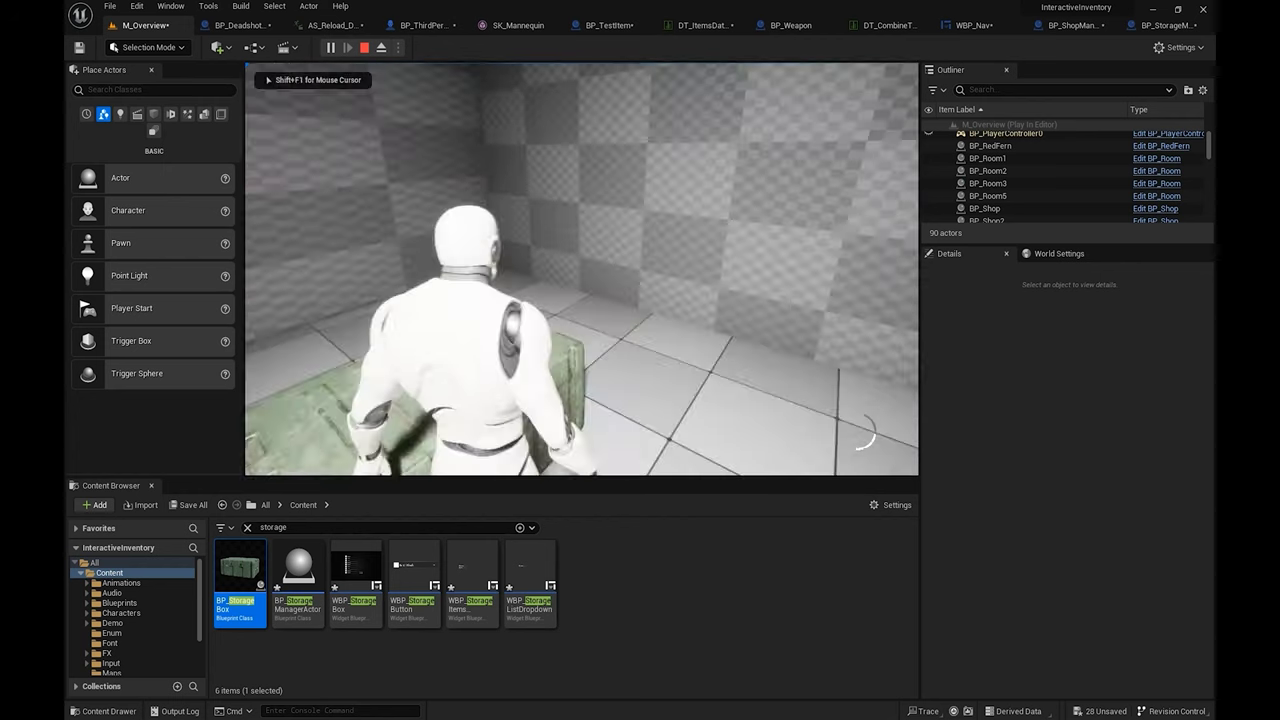
Step: Run to the other storage box down the corridor, test taking out the stored DeadShot, and end the play session
key(w)
key(w)
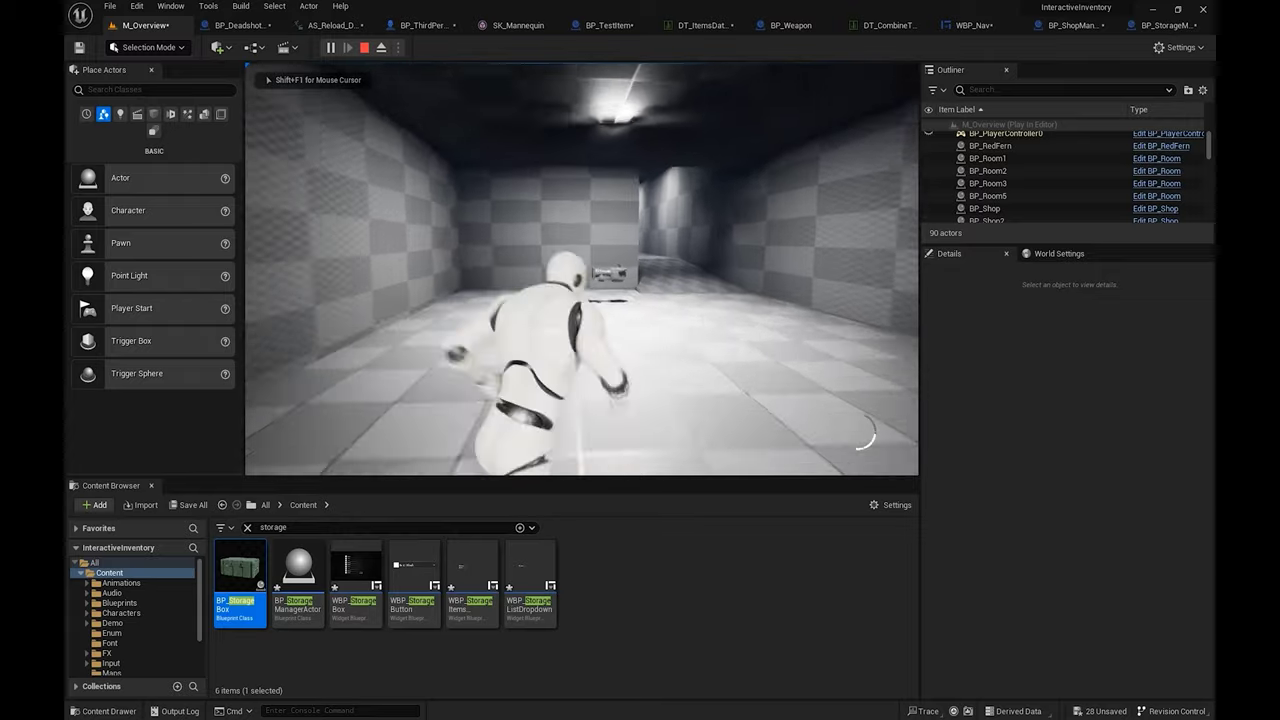
key(w)
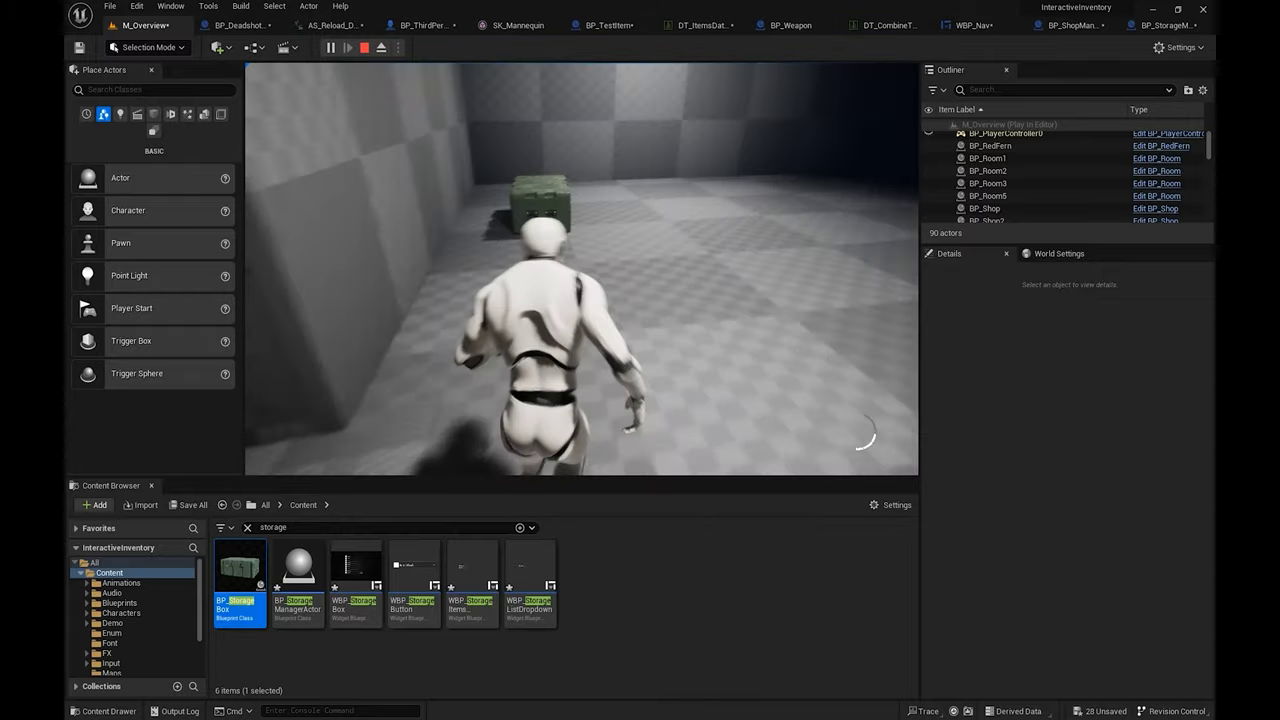
key(w)
key(e)
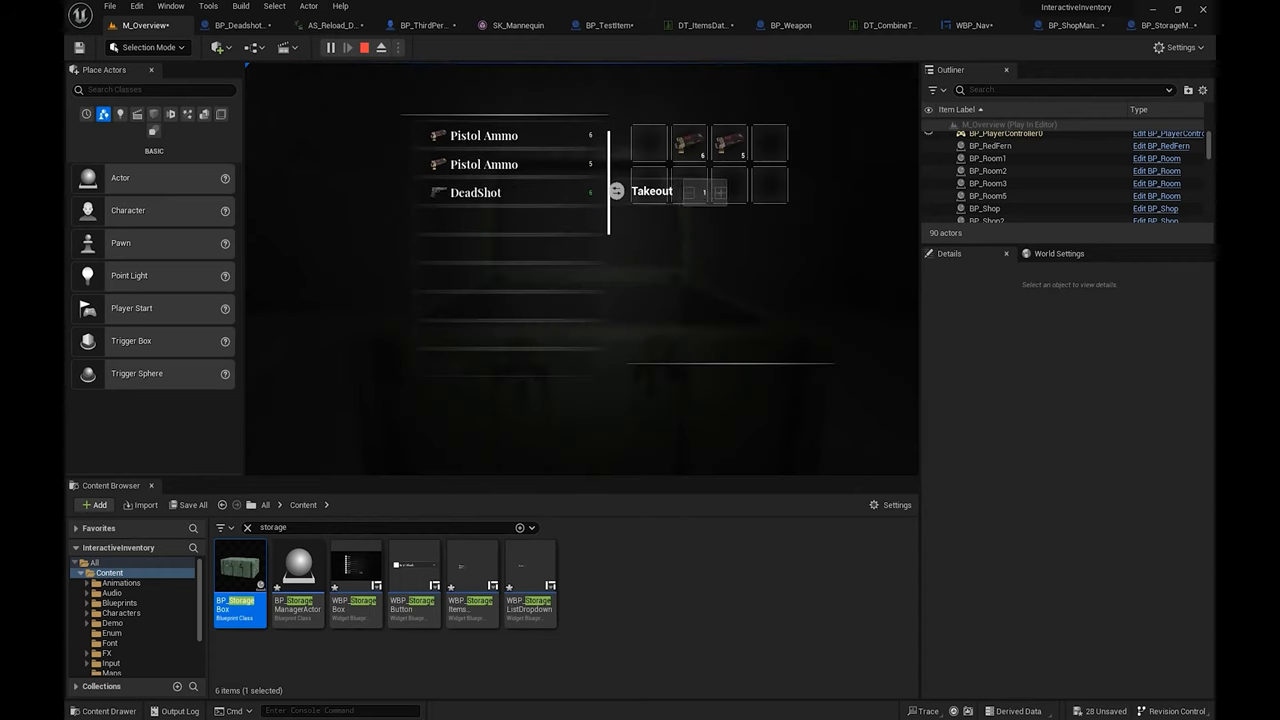
key(Tab)
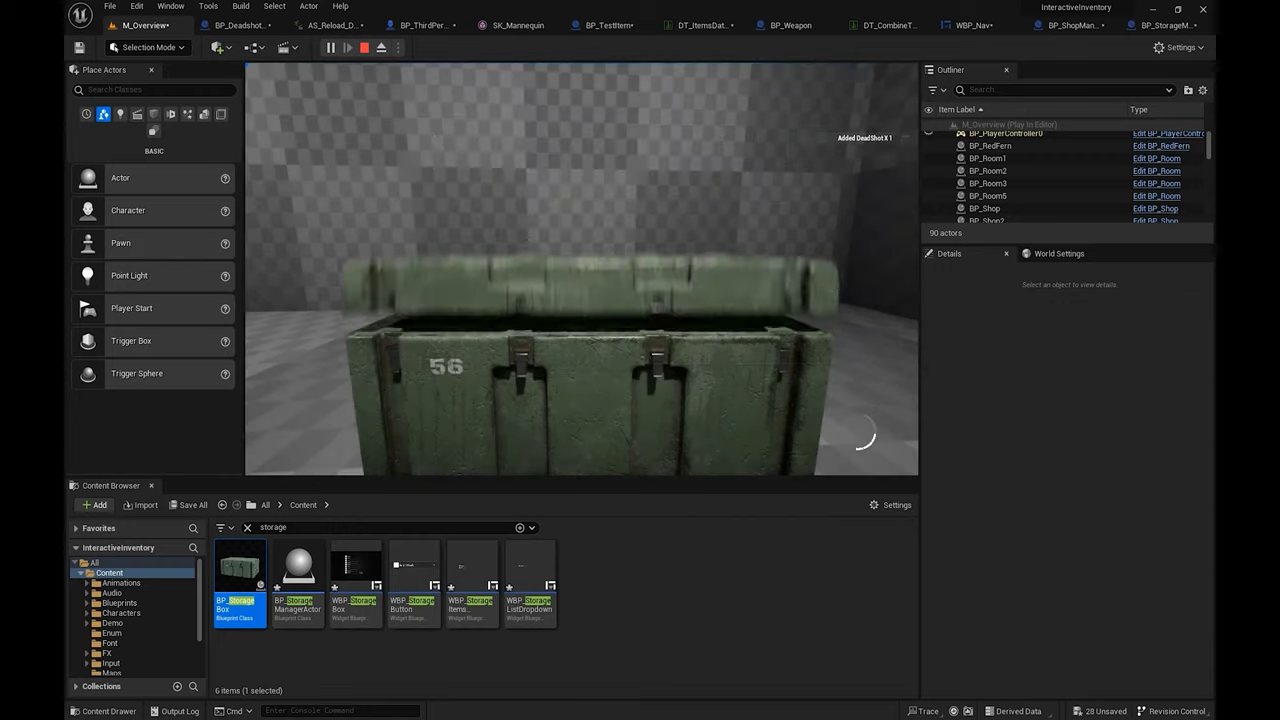
key(w)
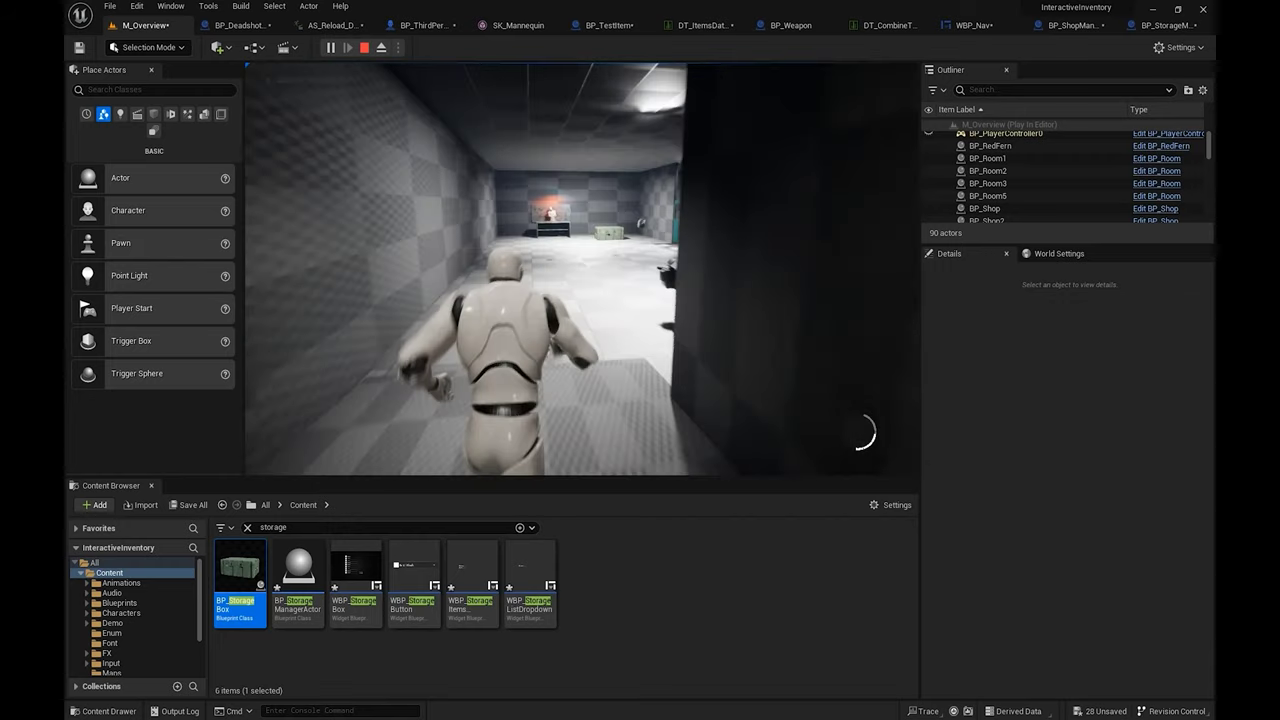
key(Escape)
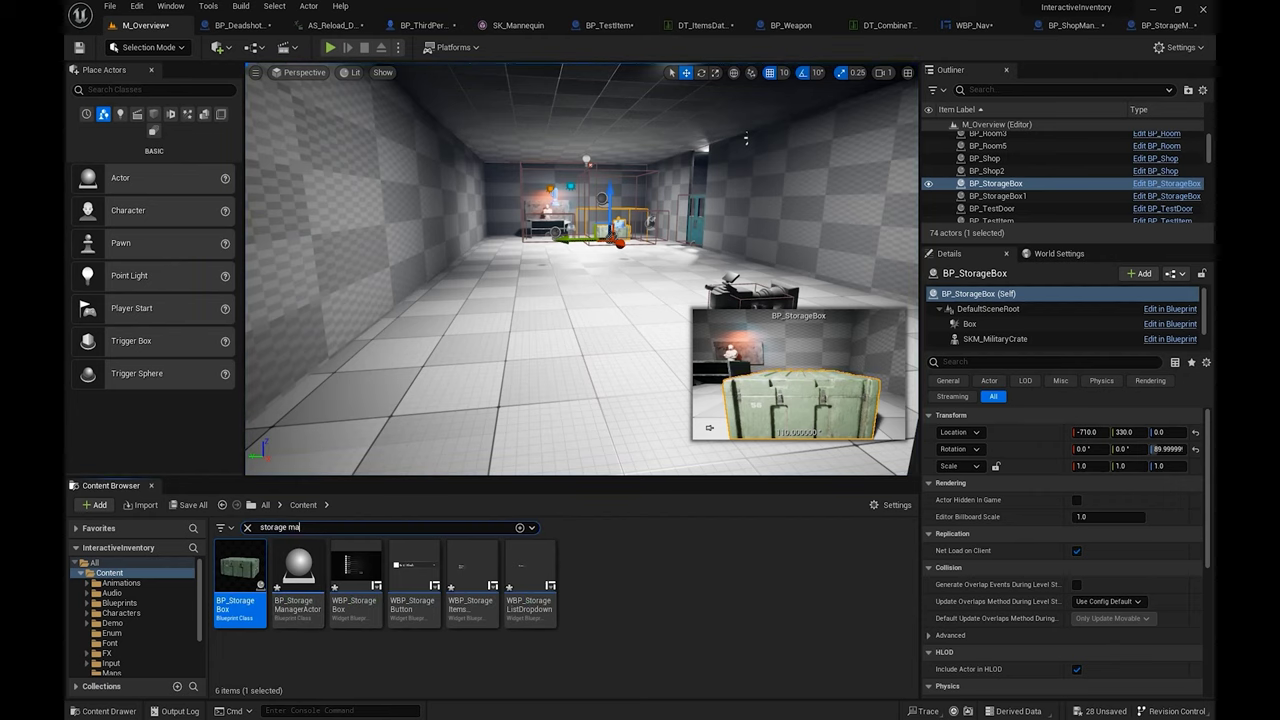
Step: Search the project content for "storage ma" and open BP_StorageManagerActor at the Storage component's Inventory array
key(Return)
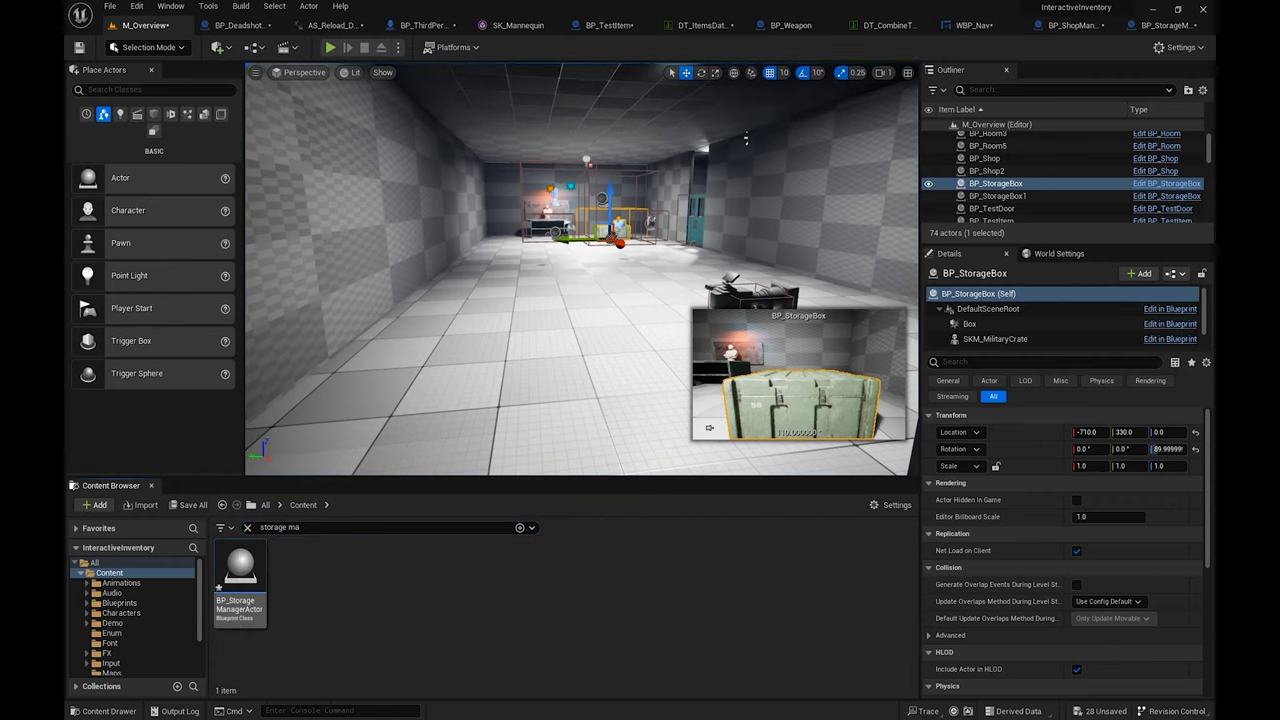
double_click(240, 580)
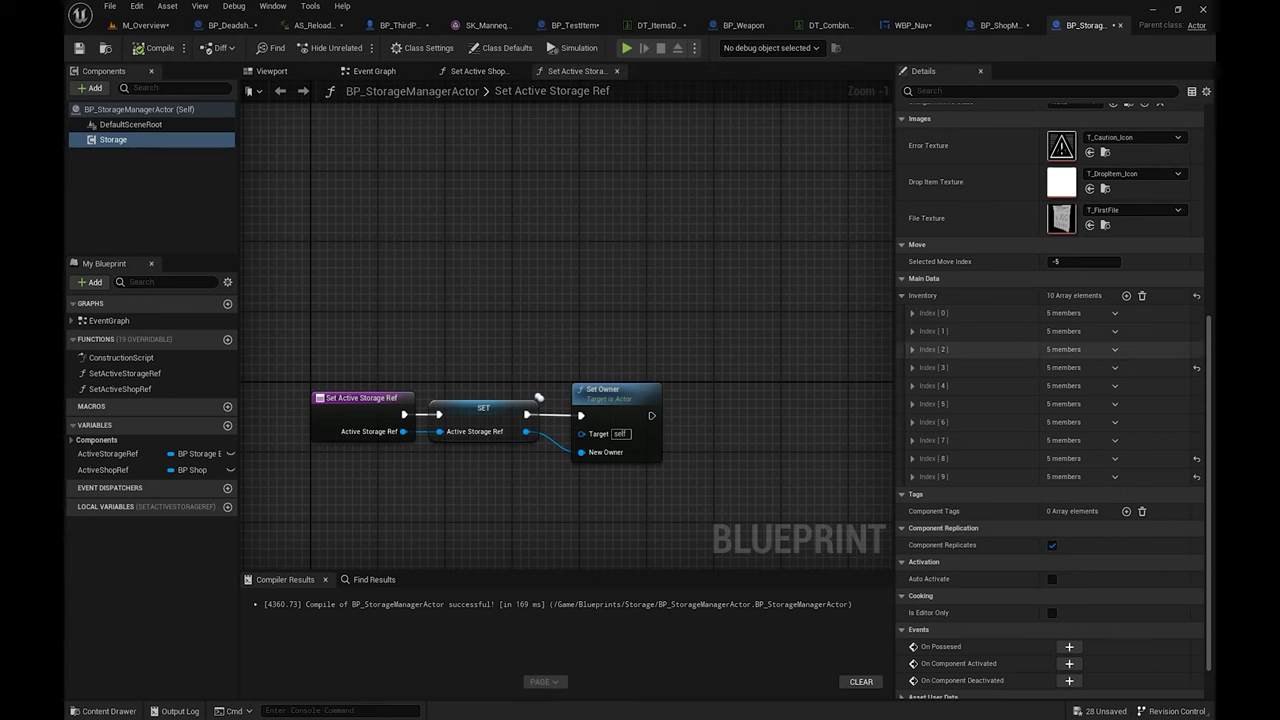
scroll(1050, 370, down, 2)
scroll(1050, 380, up, 2)
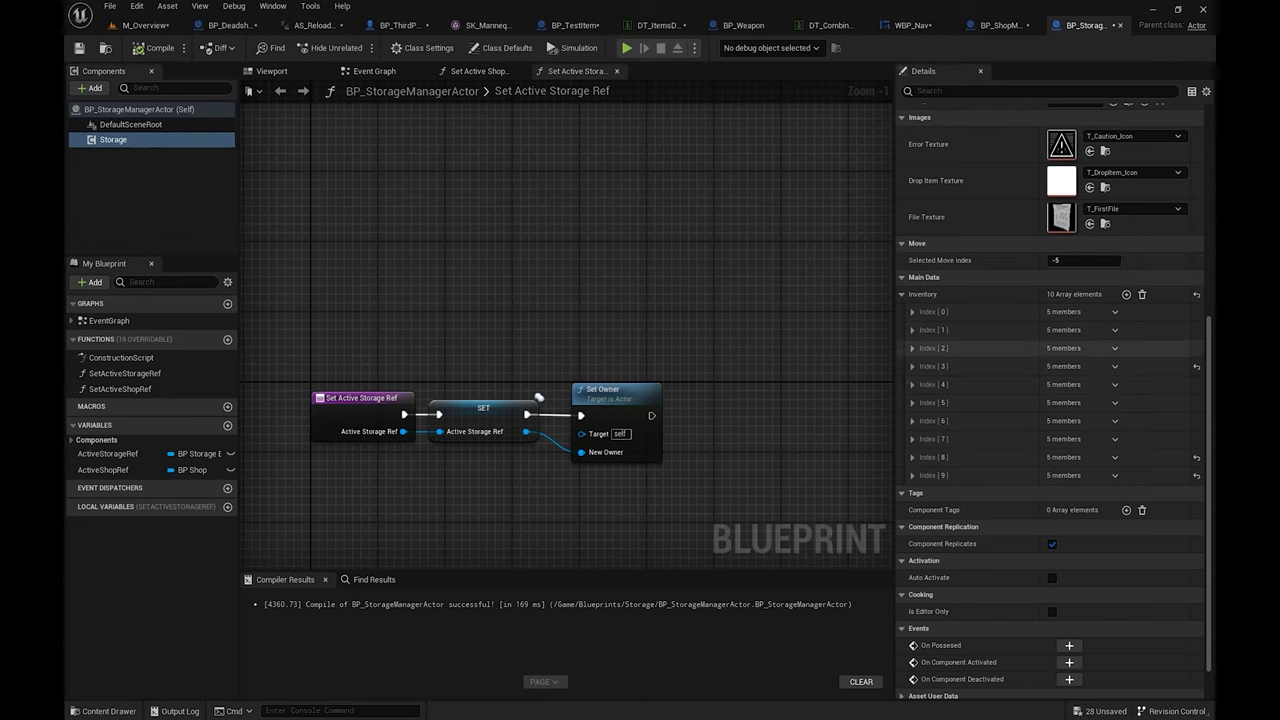
Step: Set the ClassType of Inventory Index [3] to BP_TestItem in the Storage component and compile the blueprint
click(912, 366)
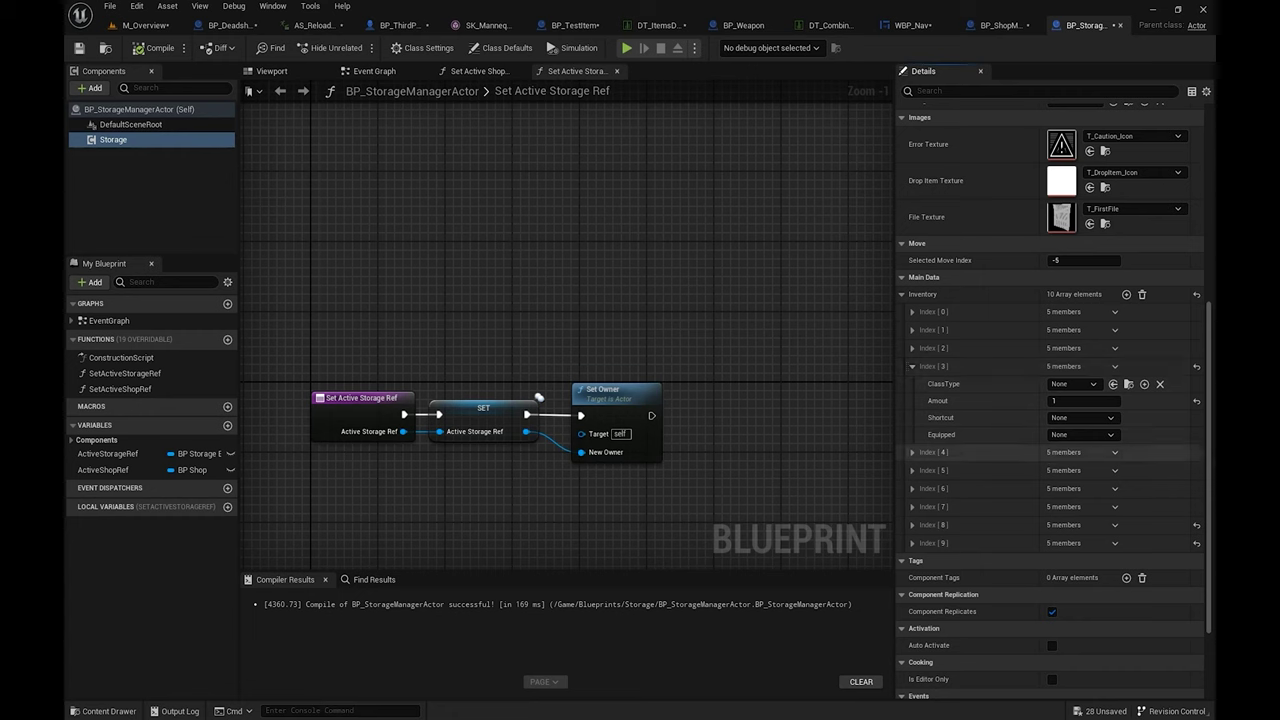
click(1070, 384)
text(bp_)
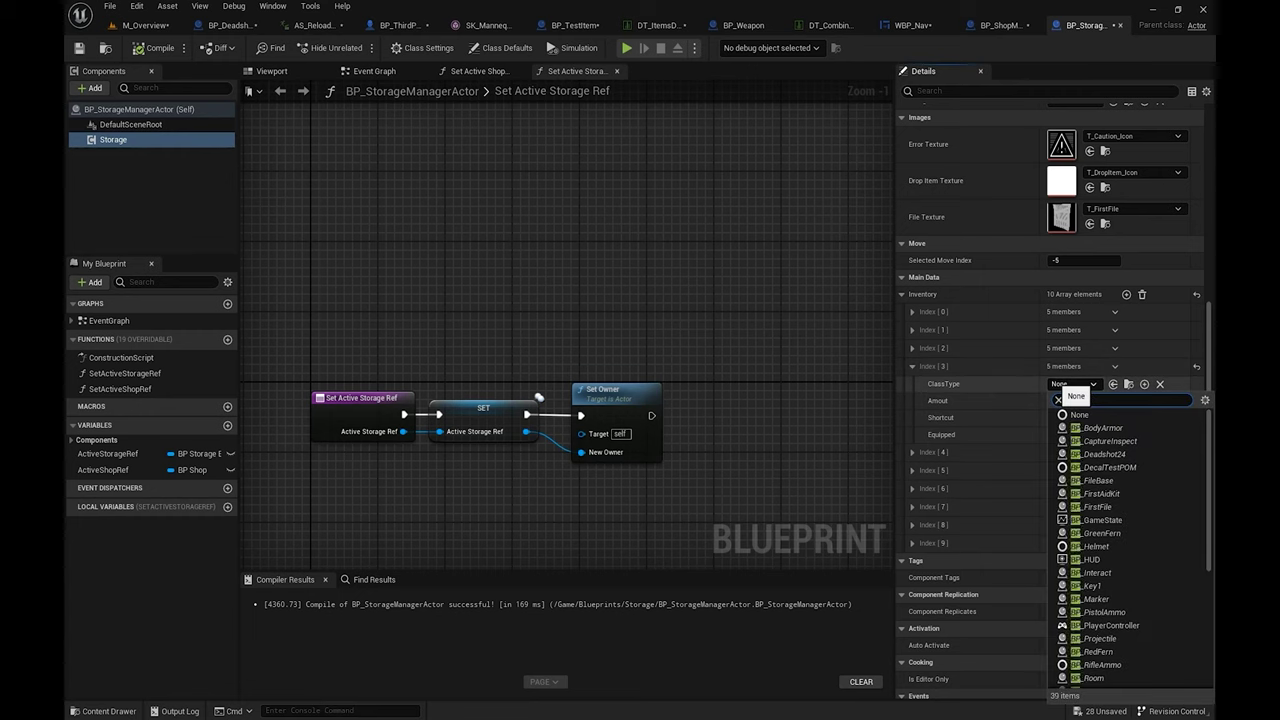
click(1085, 467)
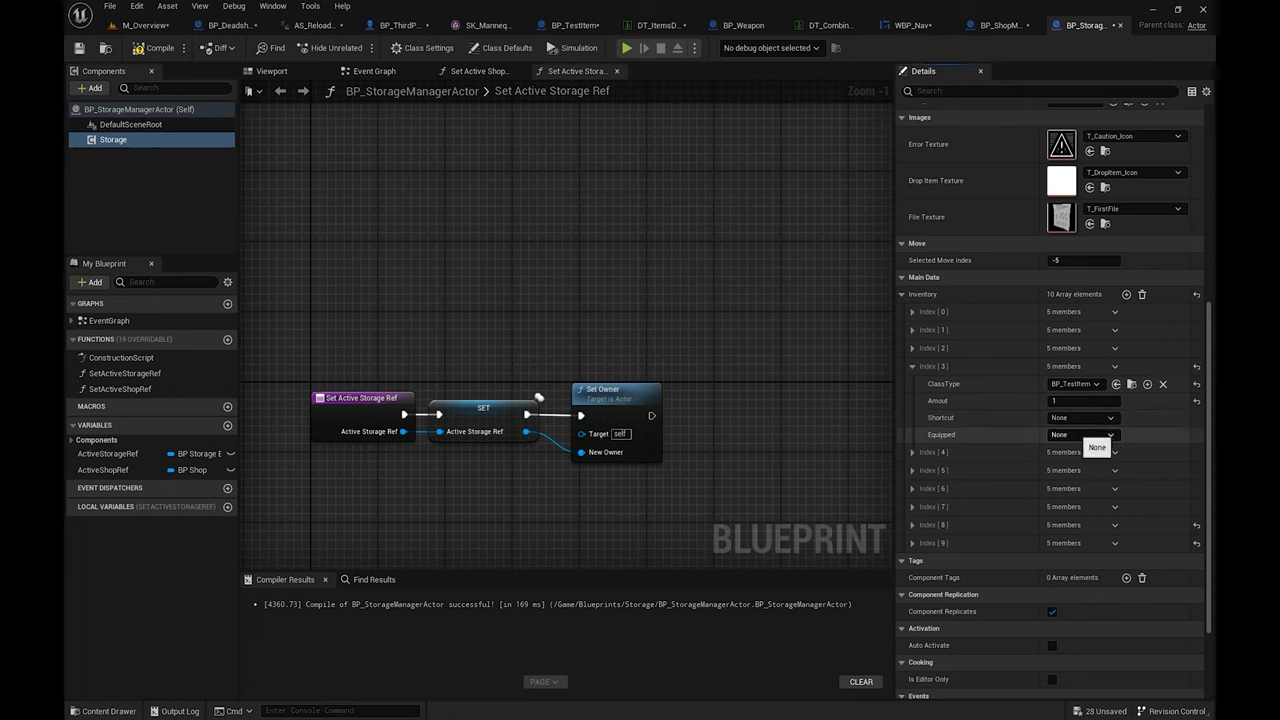
click(158, 48)
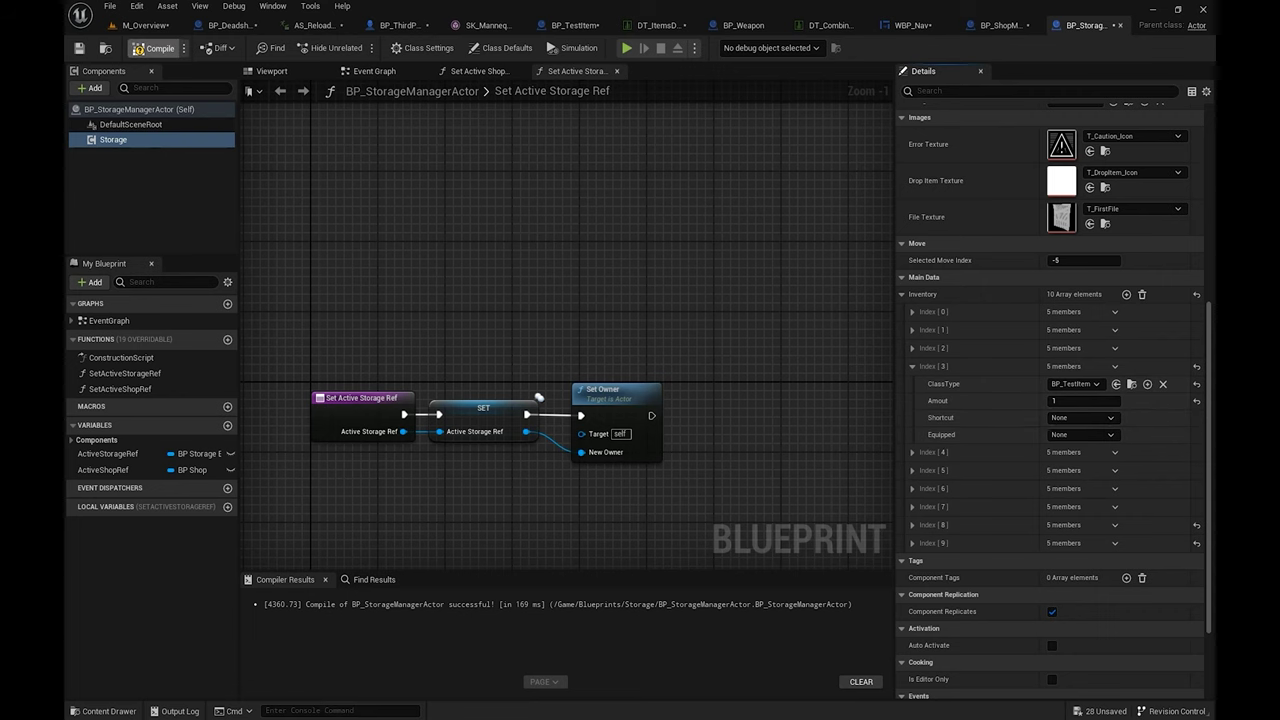
Step: Play the M_Overview level, open the storage box near the shop and select the Camera in its list
click(148, 25)
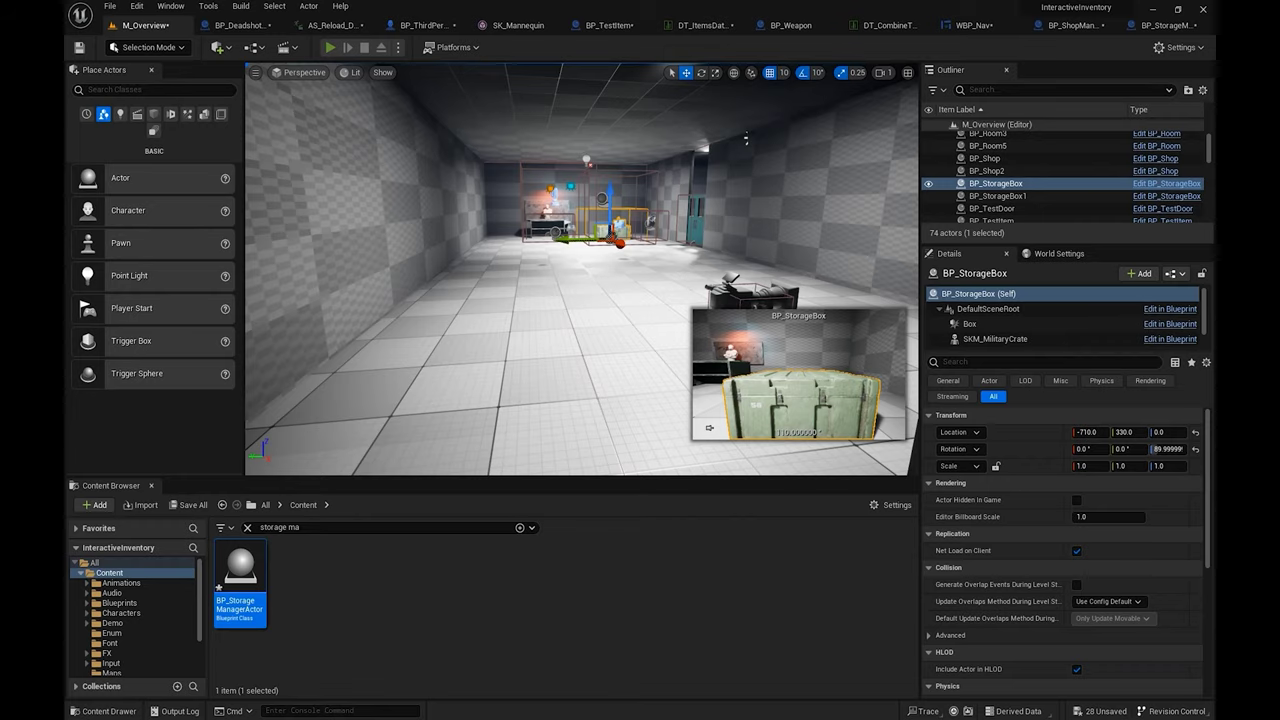
key(alt+p)
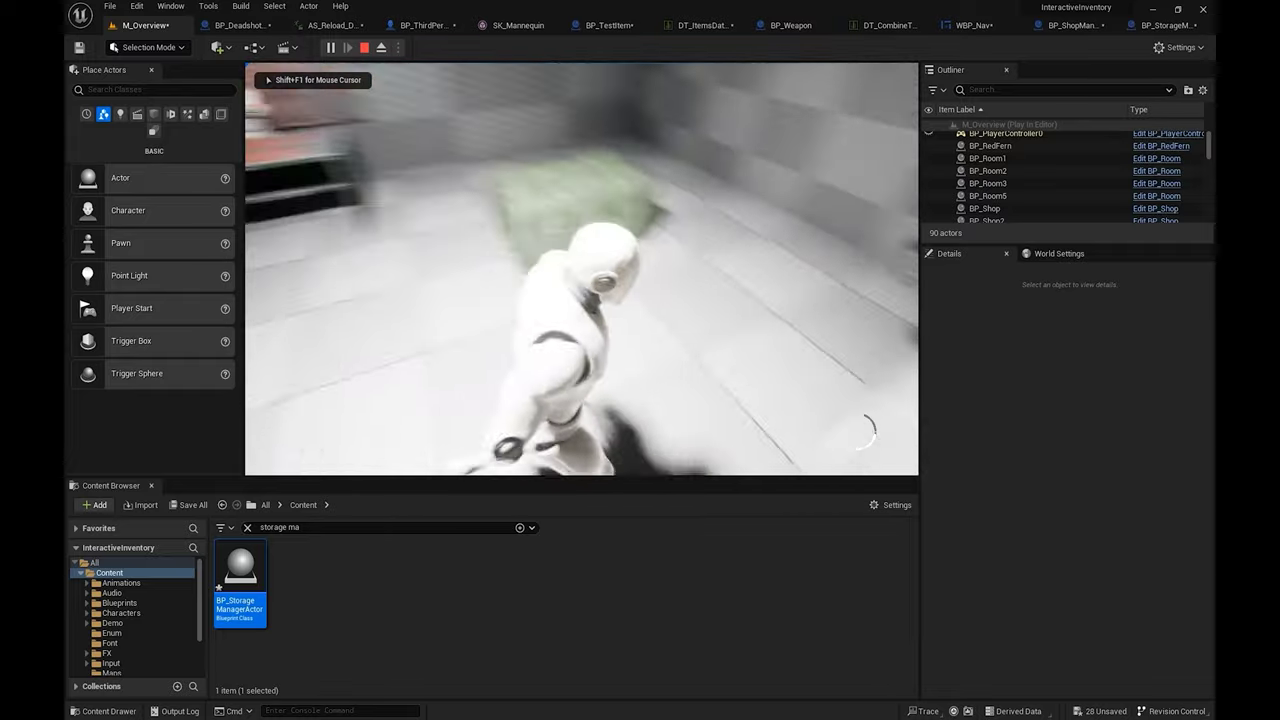
key(w)
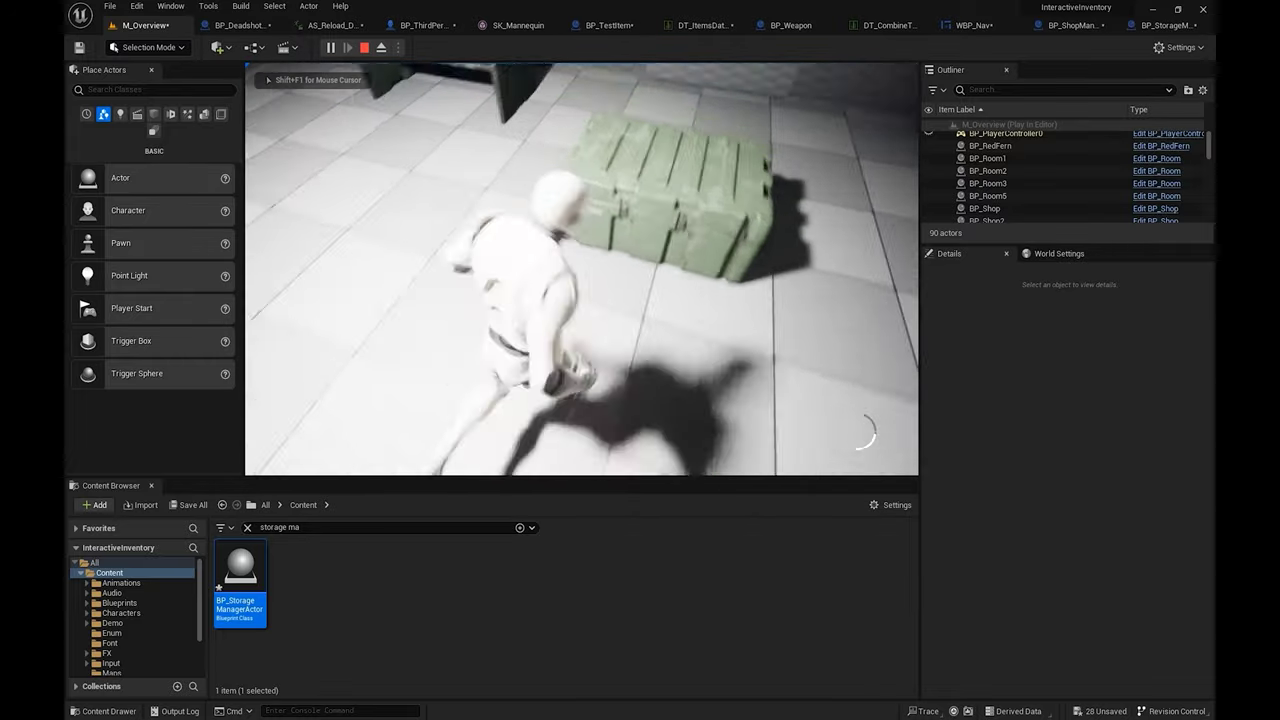
key(e)
key(Down)
key(Down)
key(Down)
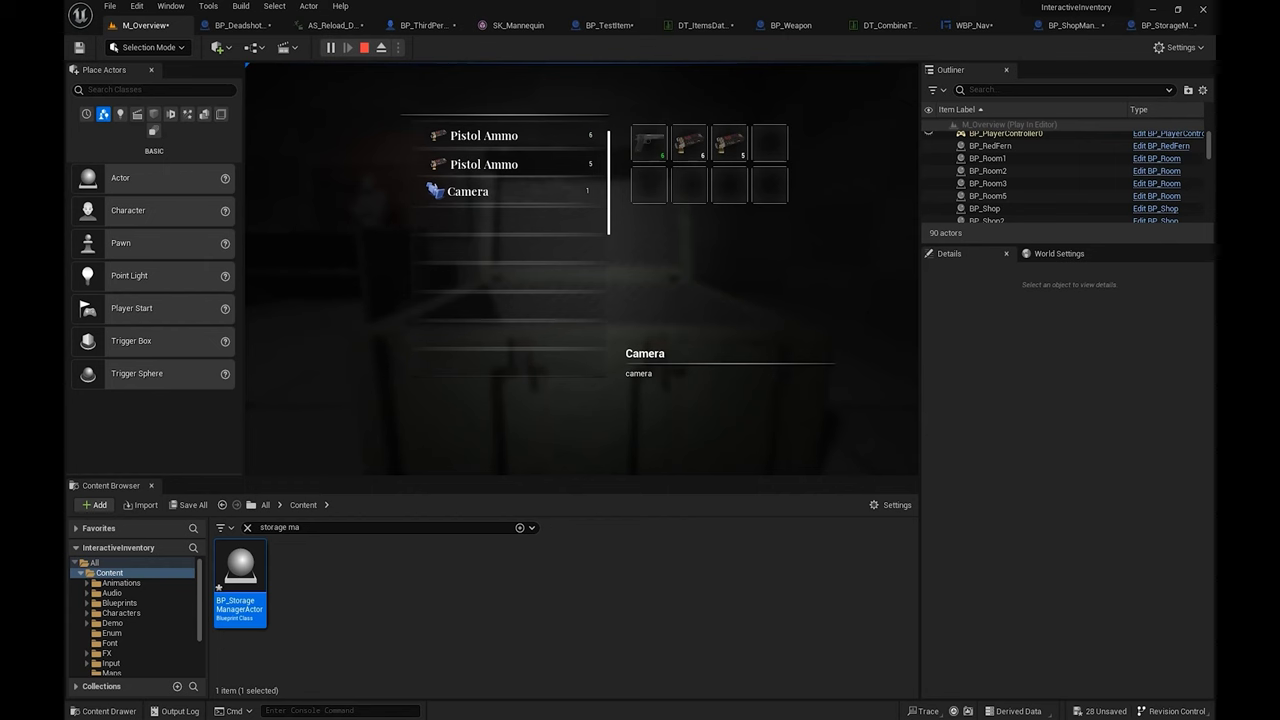
Step: Test taking the Camera out of storage into the inventory, then leave the storage box
key(Return)
key(Return)
key(Return)
key(Escape)
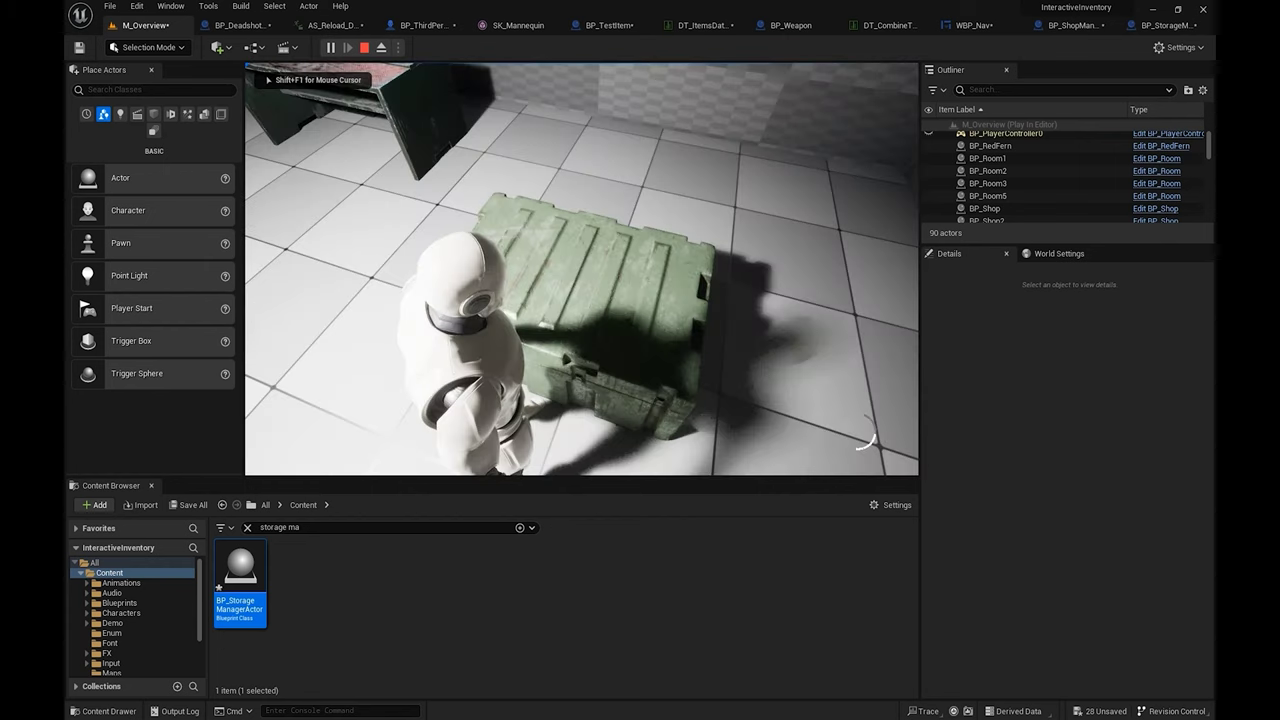